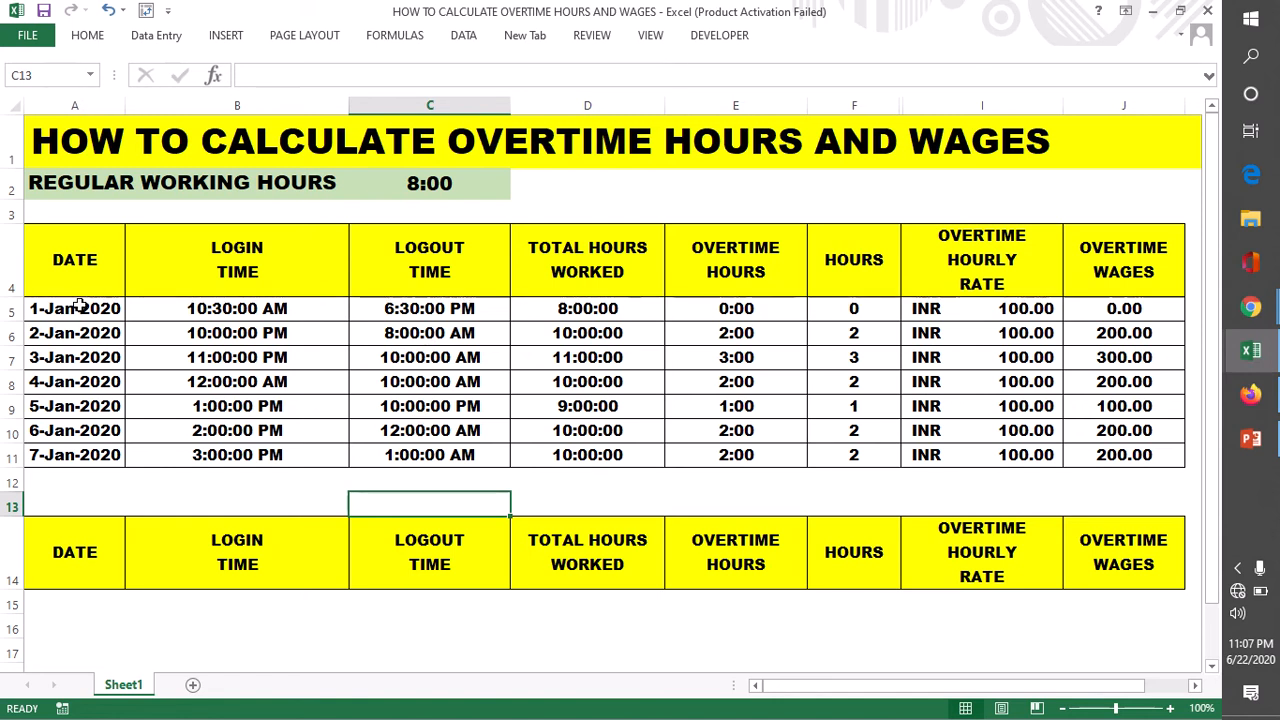
- Copy the seven dates in A5:A11 into the DATE column of the lower table, starting at A15
drag(80, 312, 80, 456)
key(ctrl+c)
scroll(74, 466, down, 3)
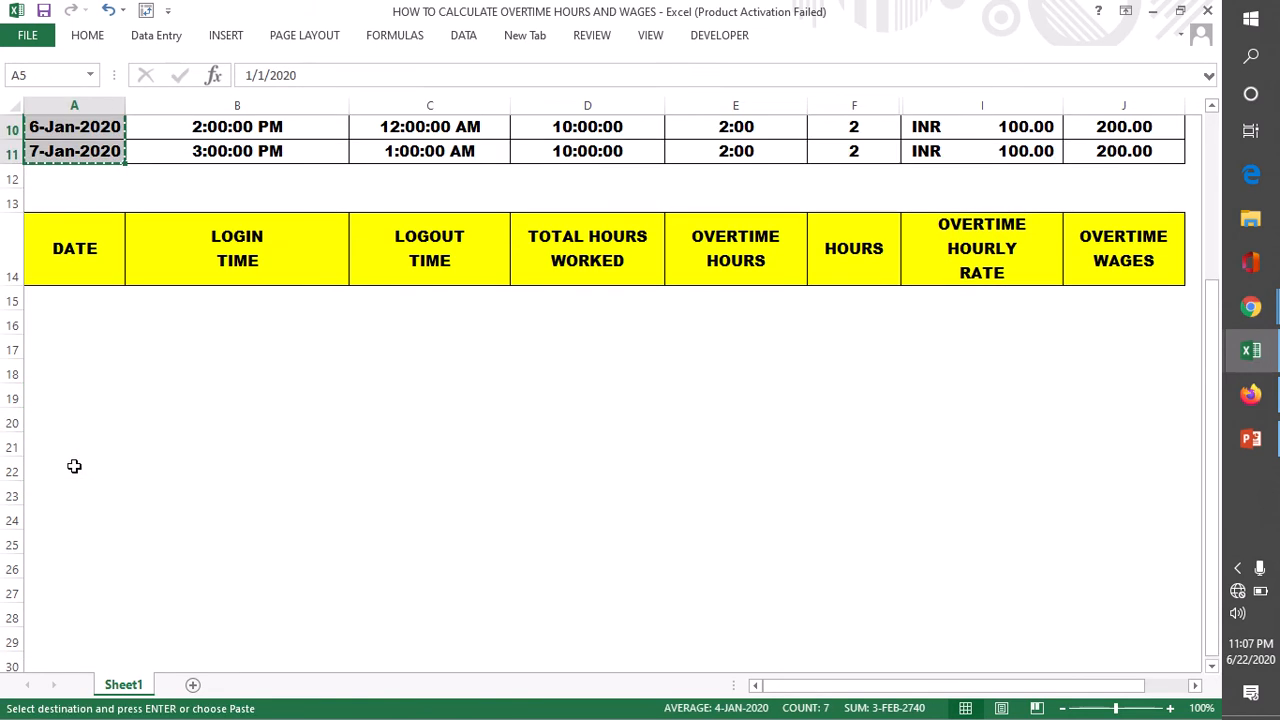
click(64, 293)
key(ctrl+v)
click(350, 423)
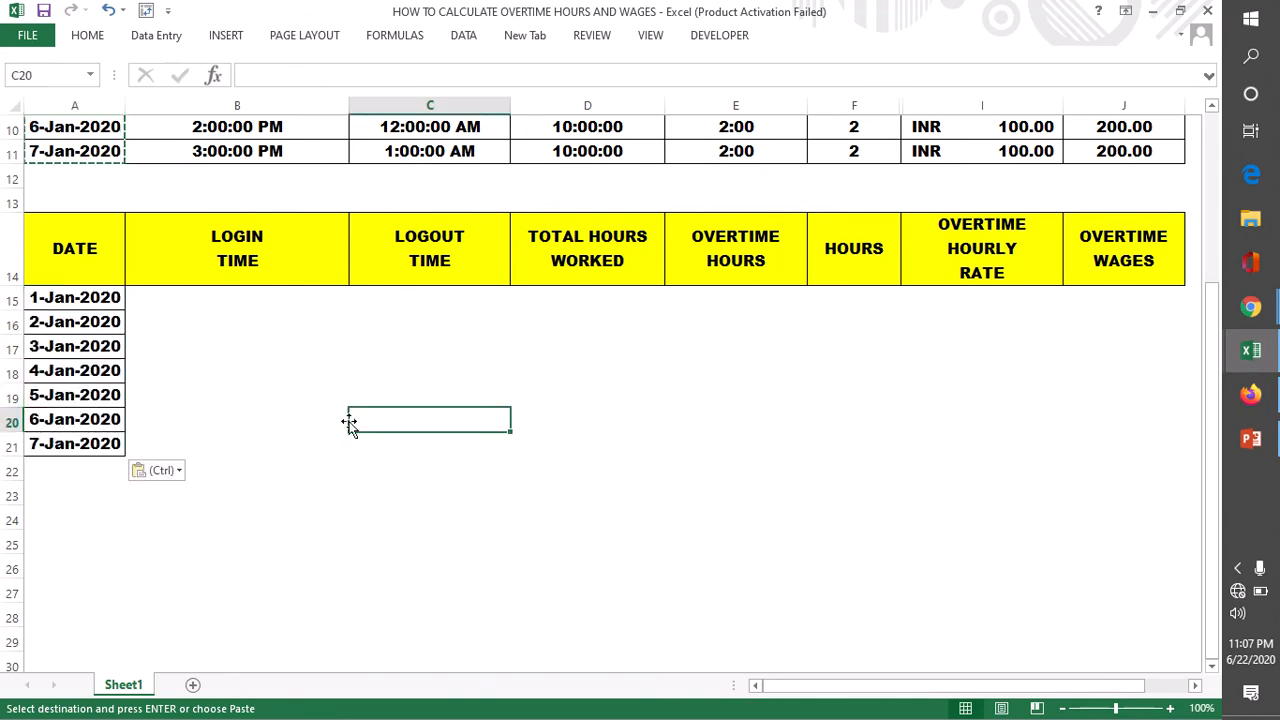
scroll(320, 431, up, 3)
key(Escape)
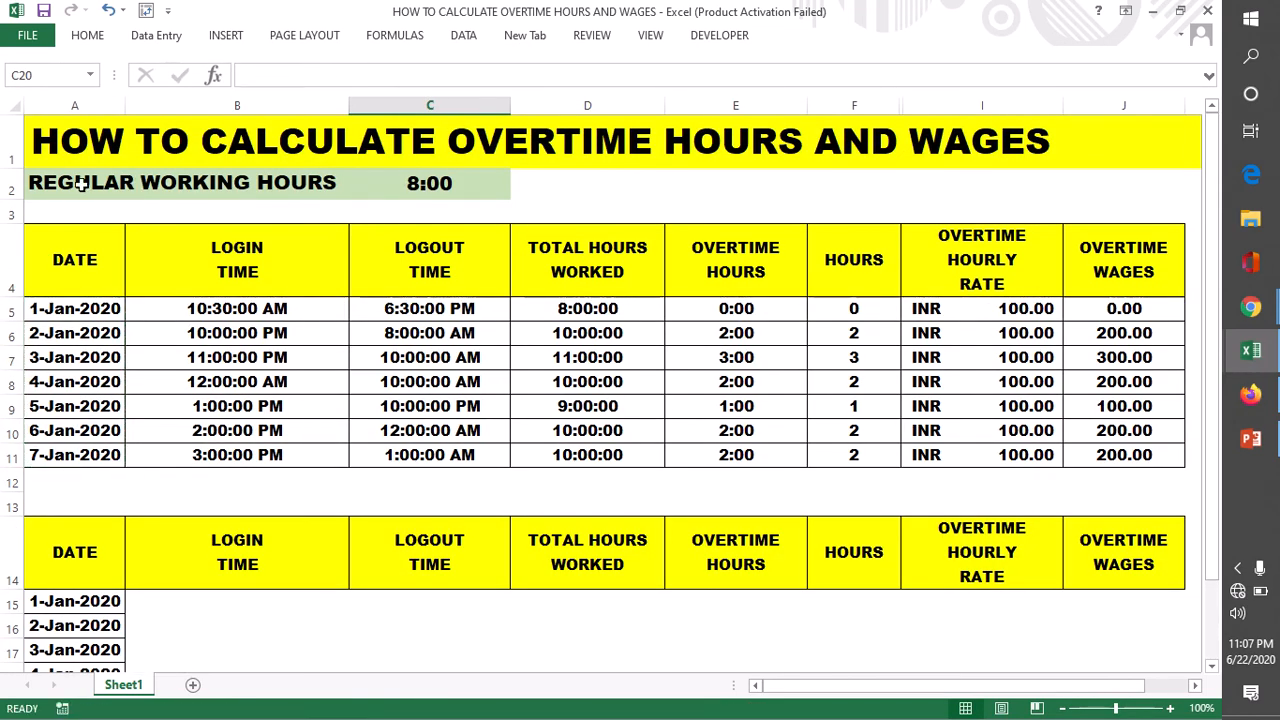
- Examine the TIME formula behind the regular working hours value in C2, leaving it unaltered
click(12, 186)
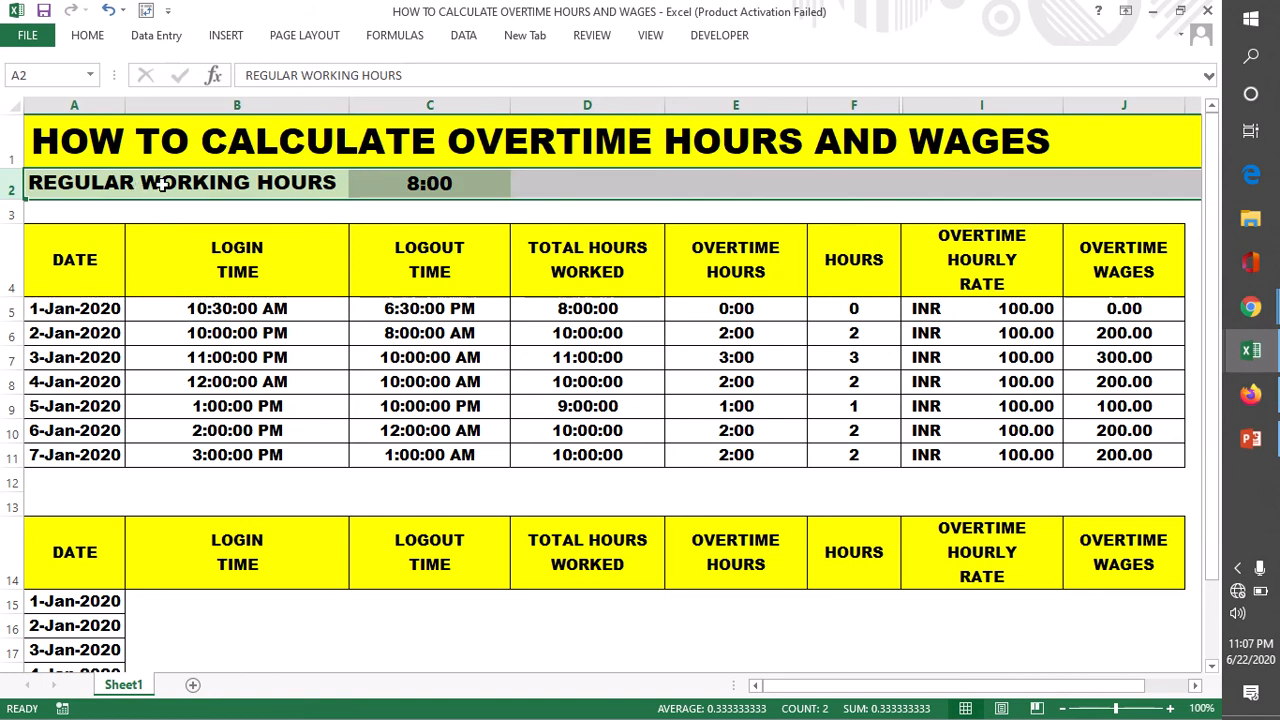
click(140, 190)
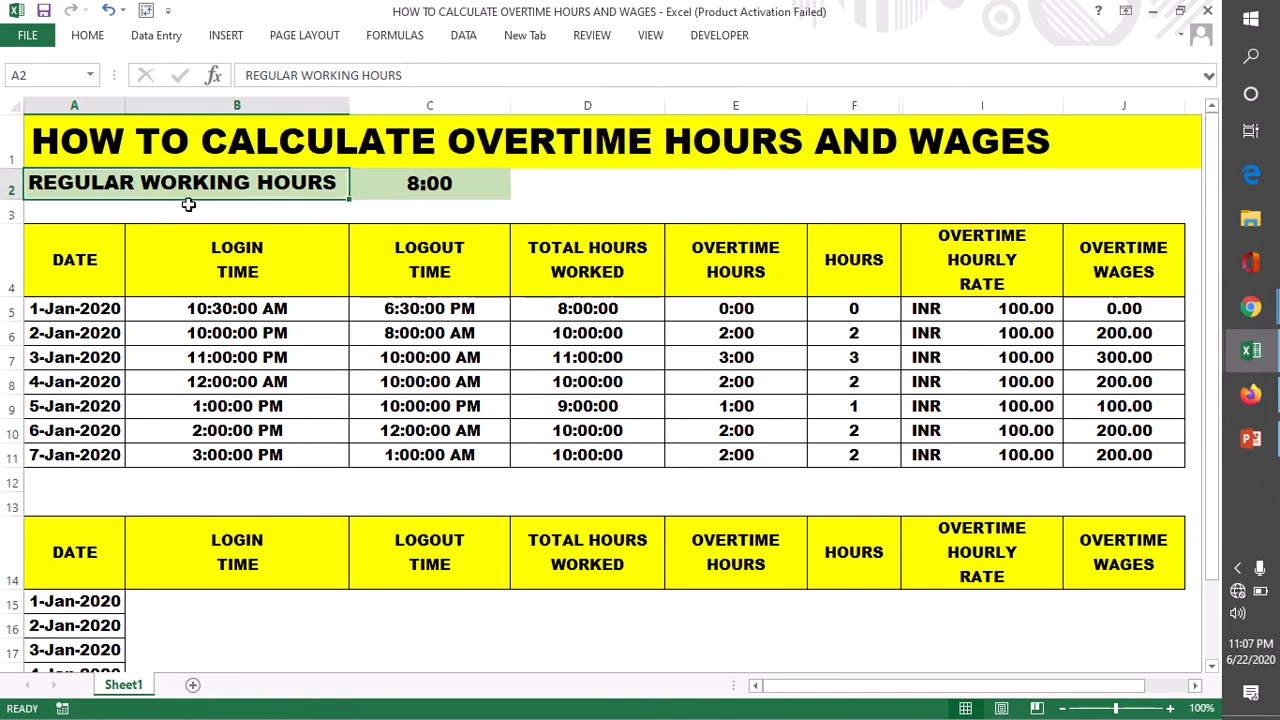
click(420, 186)
double_click(418, 186)
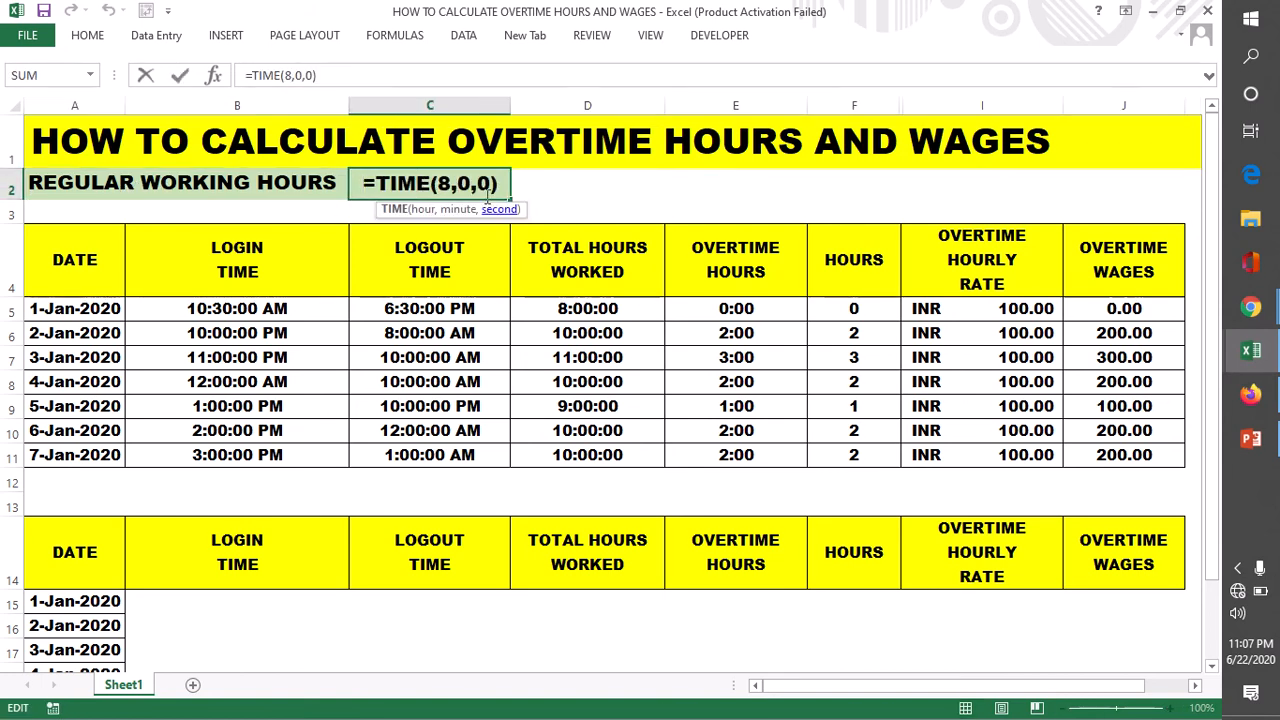
drag(377, 183, 499, 183)
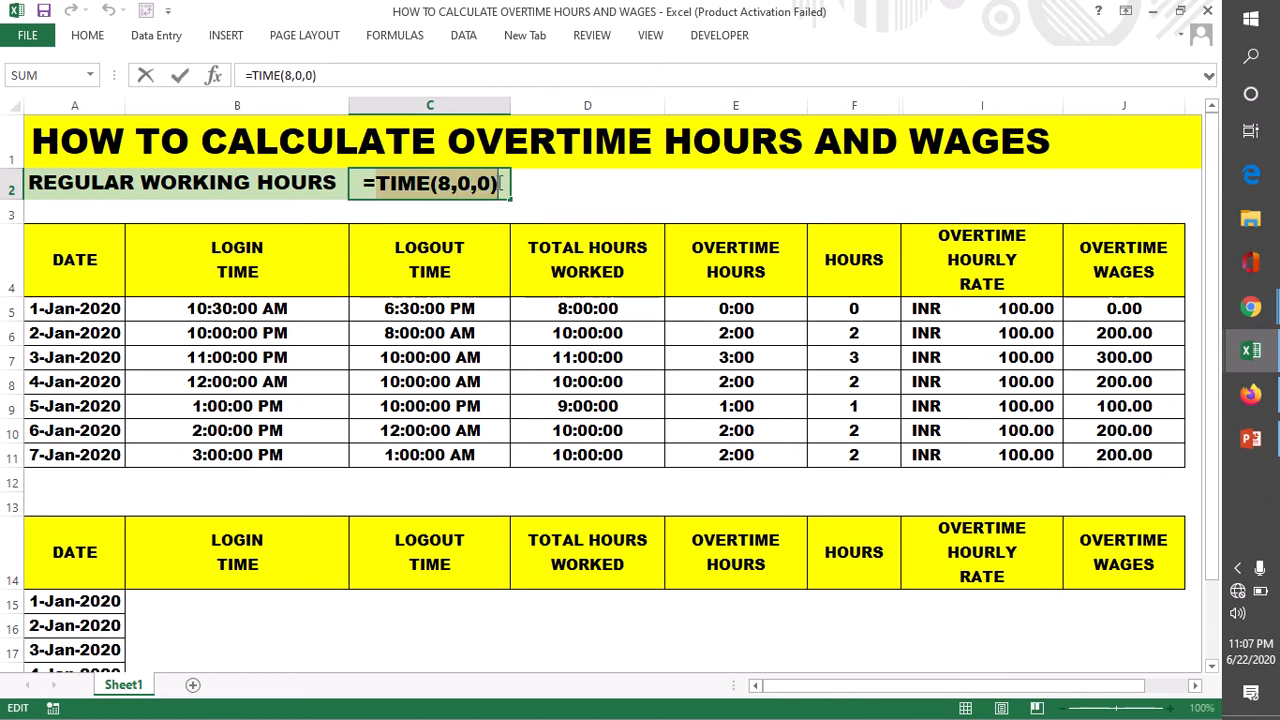
click(443, 183)
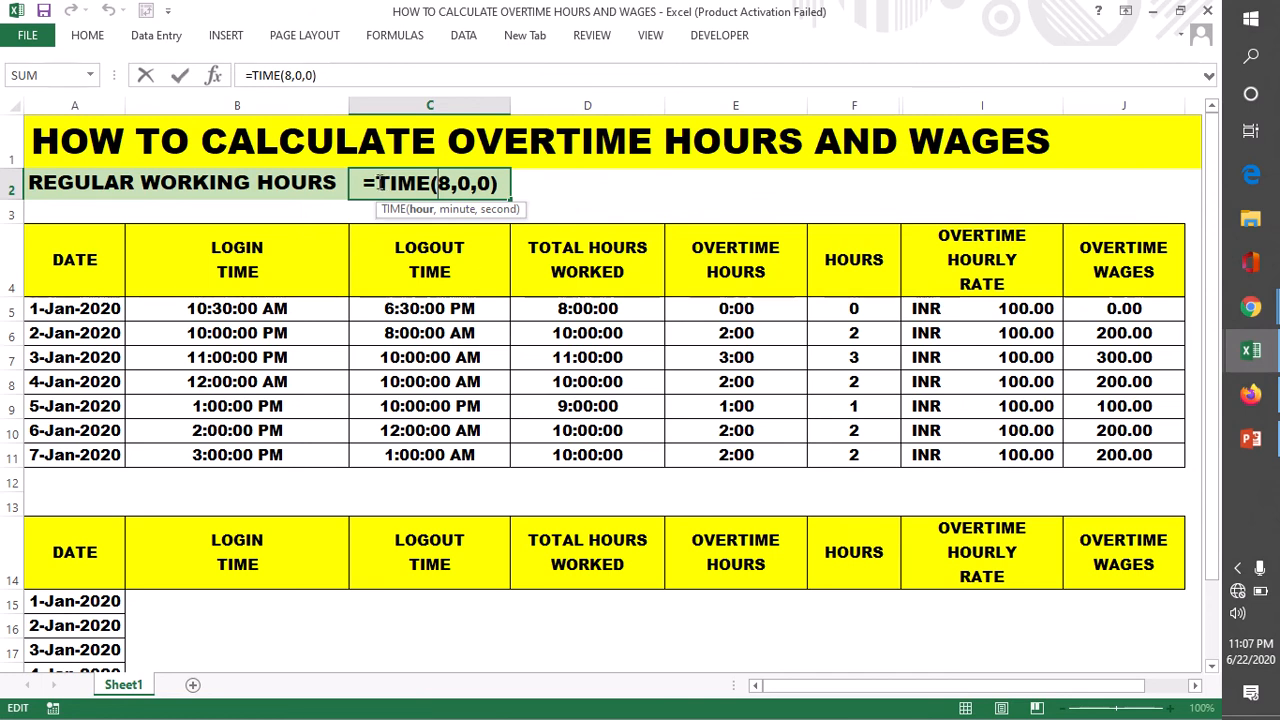
key(Return)
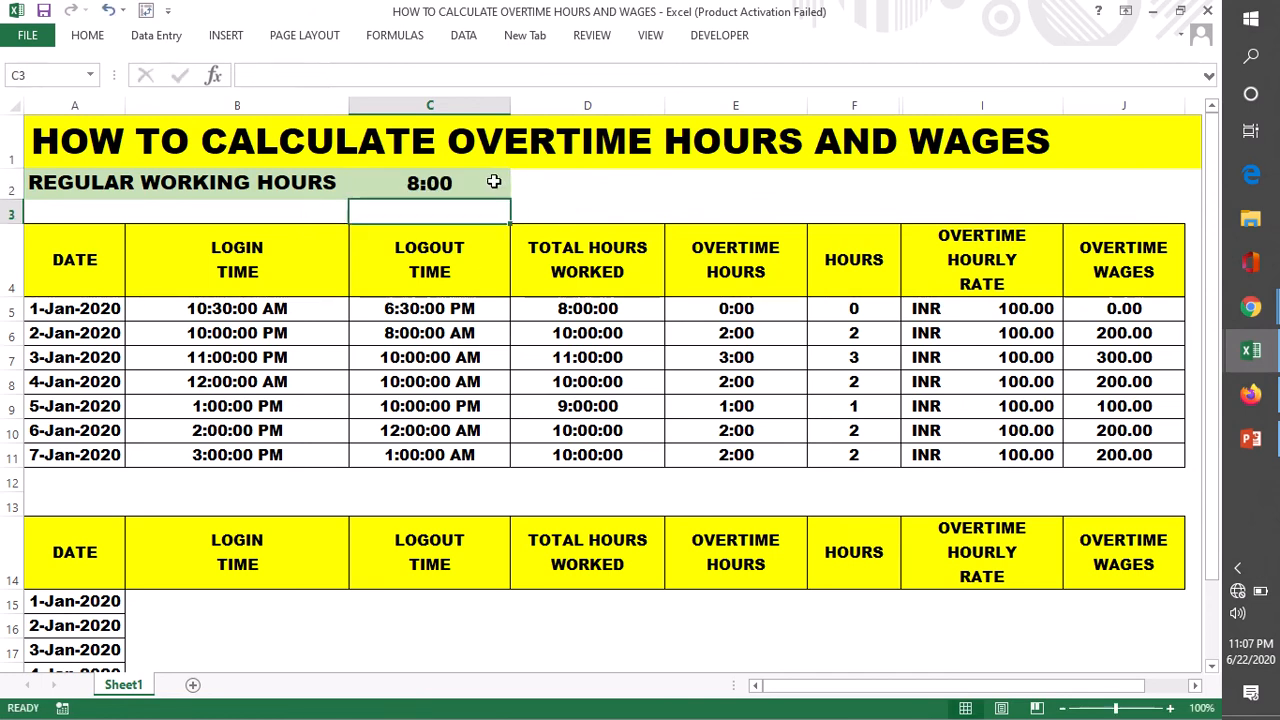
- Enter =TIME(10,30,00) in B15 as the login time for 1-Jan-2020 in the lower table
scroll(466, 360, down, 1)
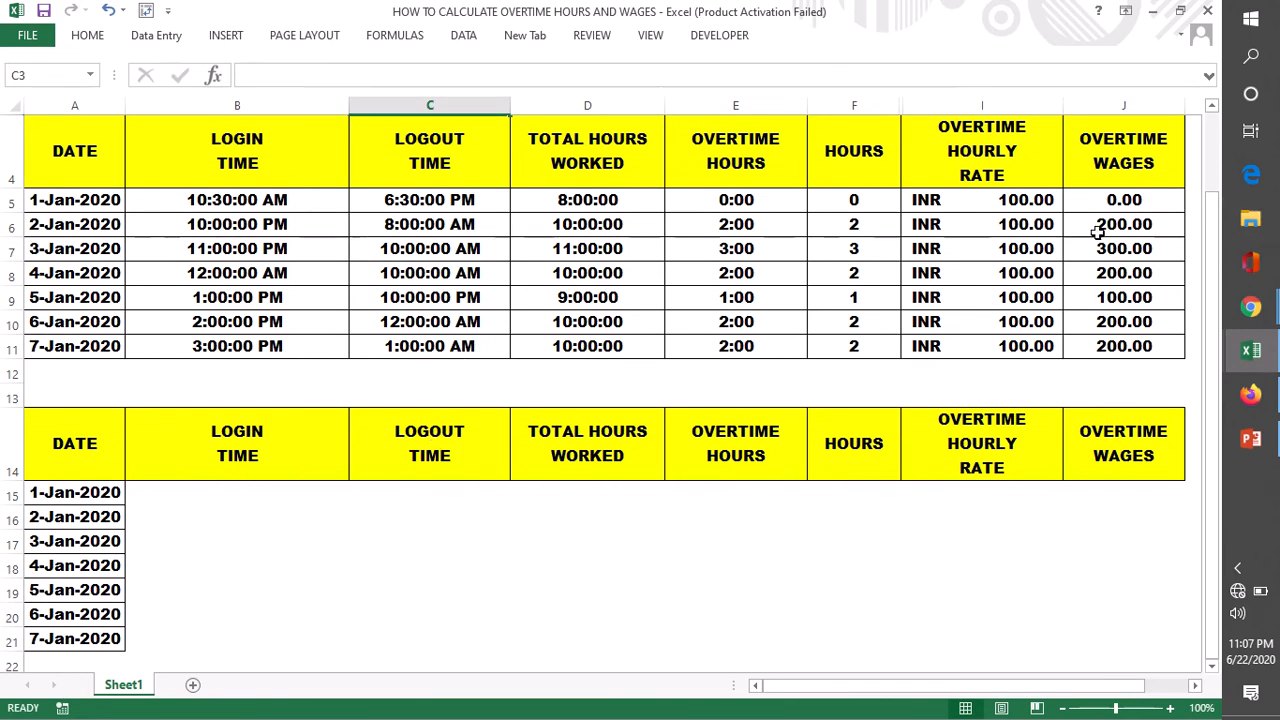
click(965, 155)
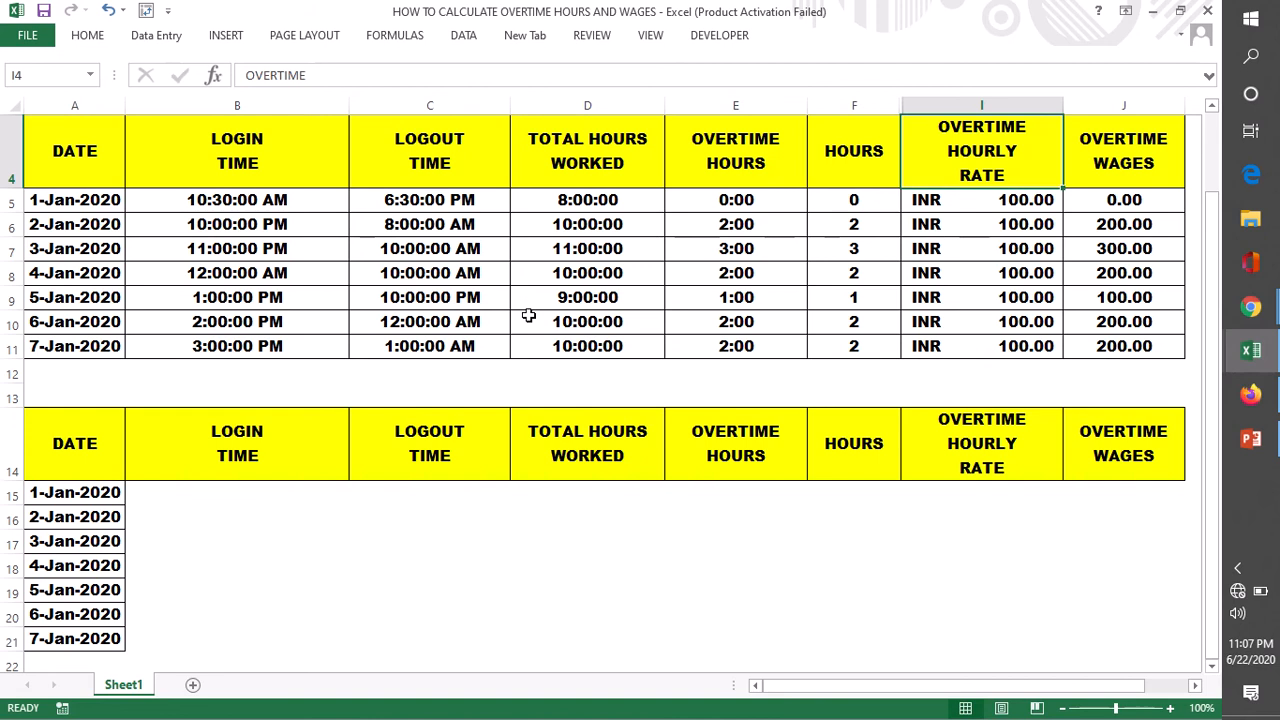
click(790, 165)
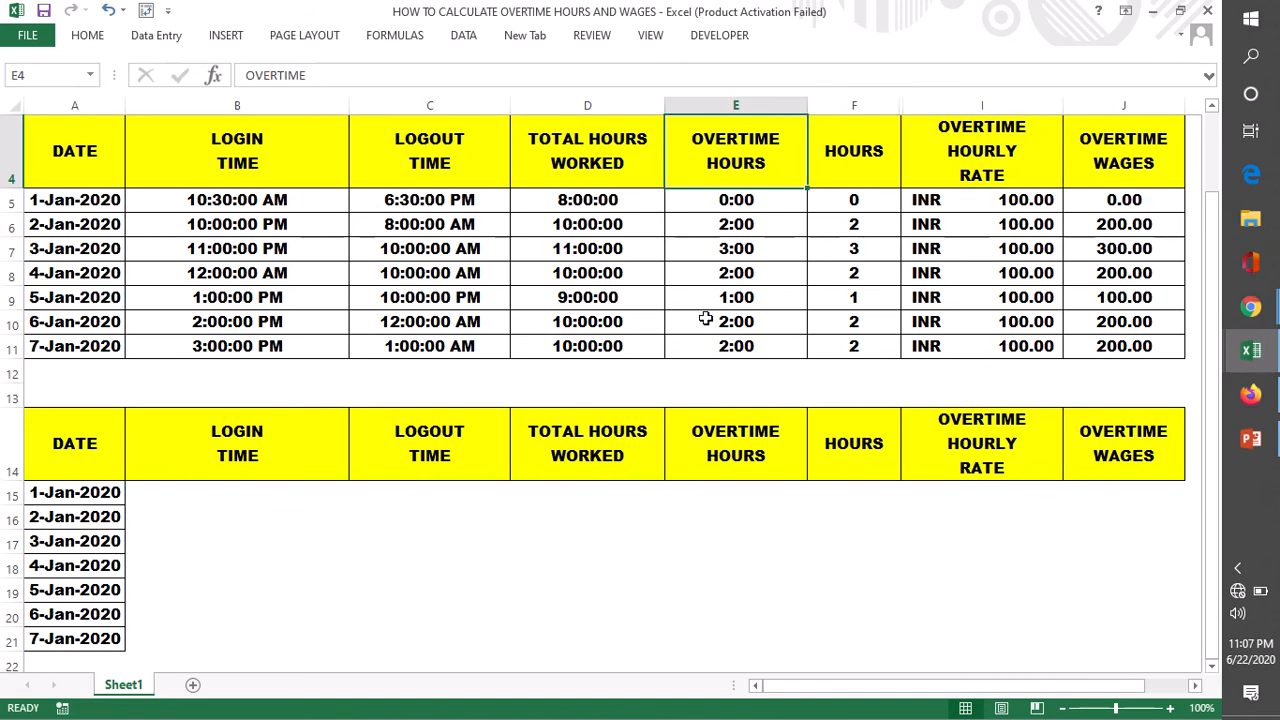
click(179, 491)
double_click(180, 492)
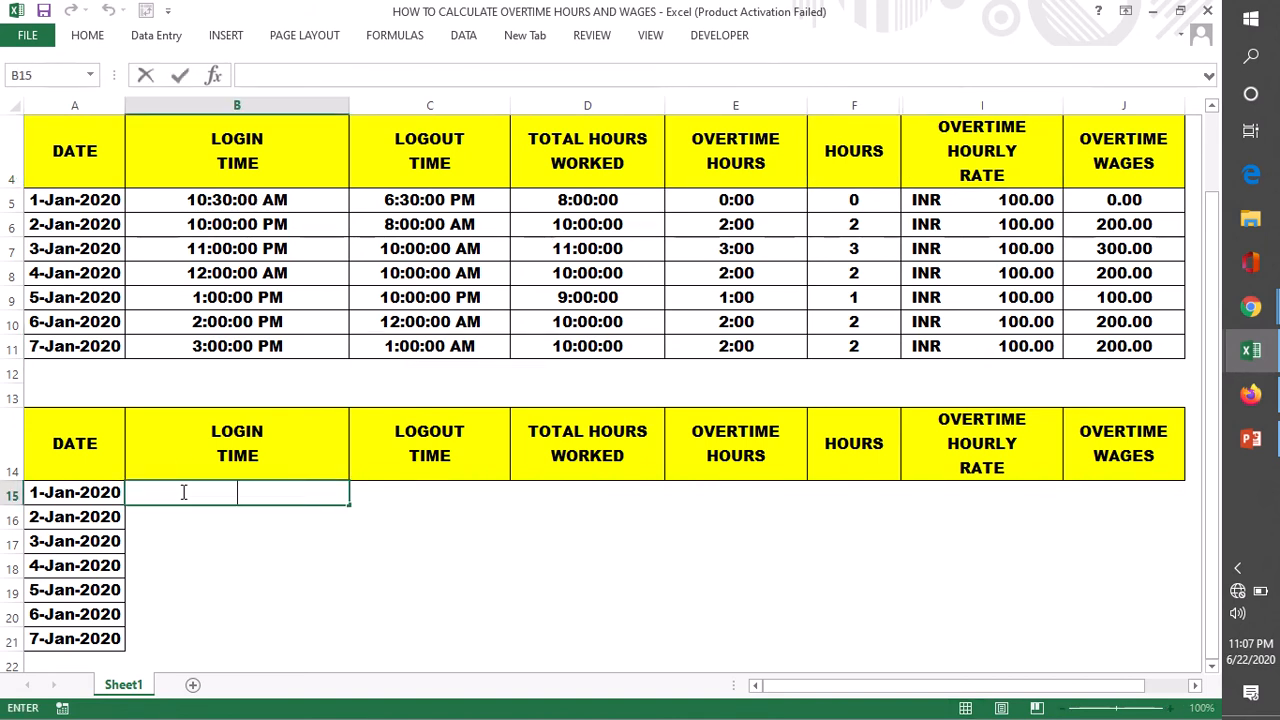
text(=TIME)
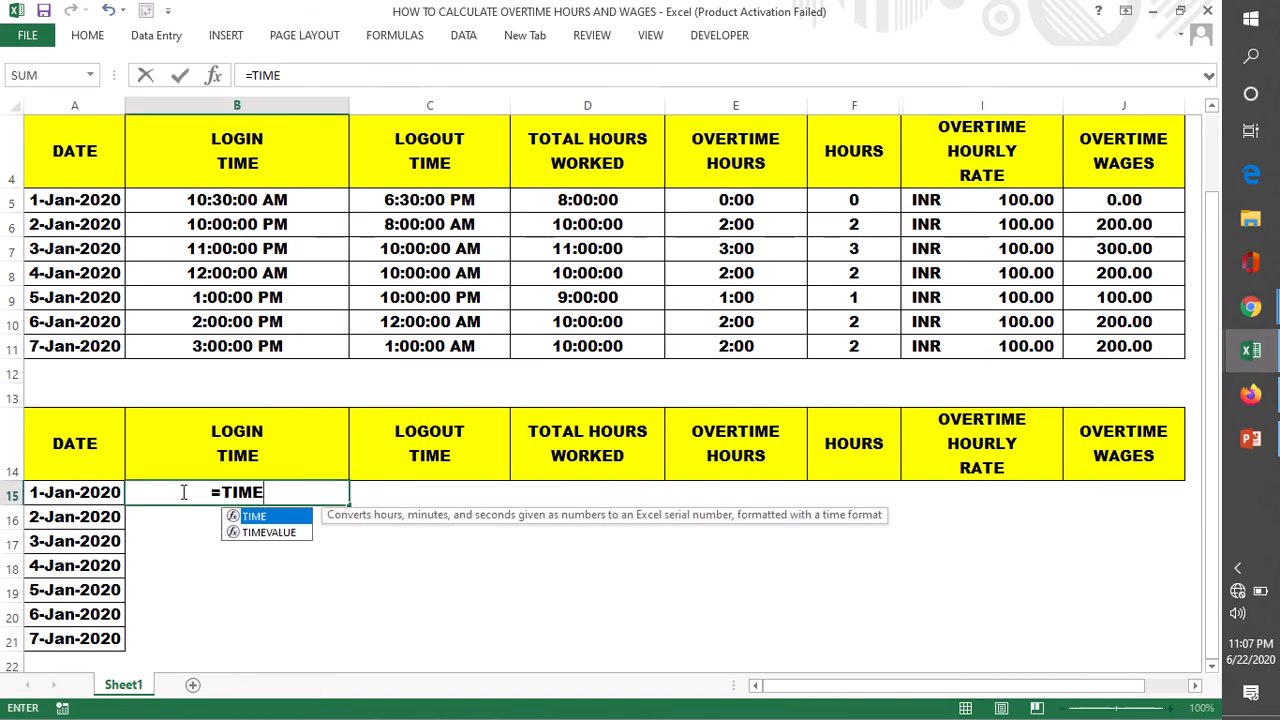
text(()
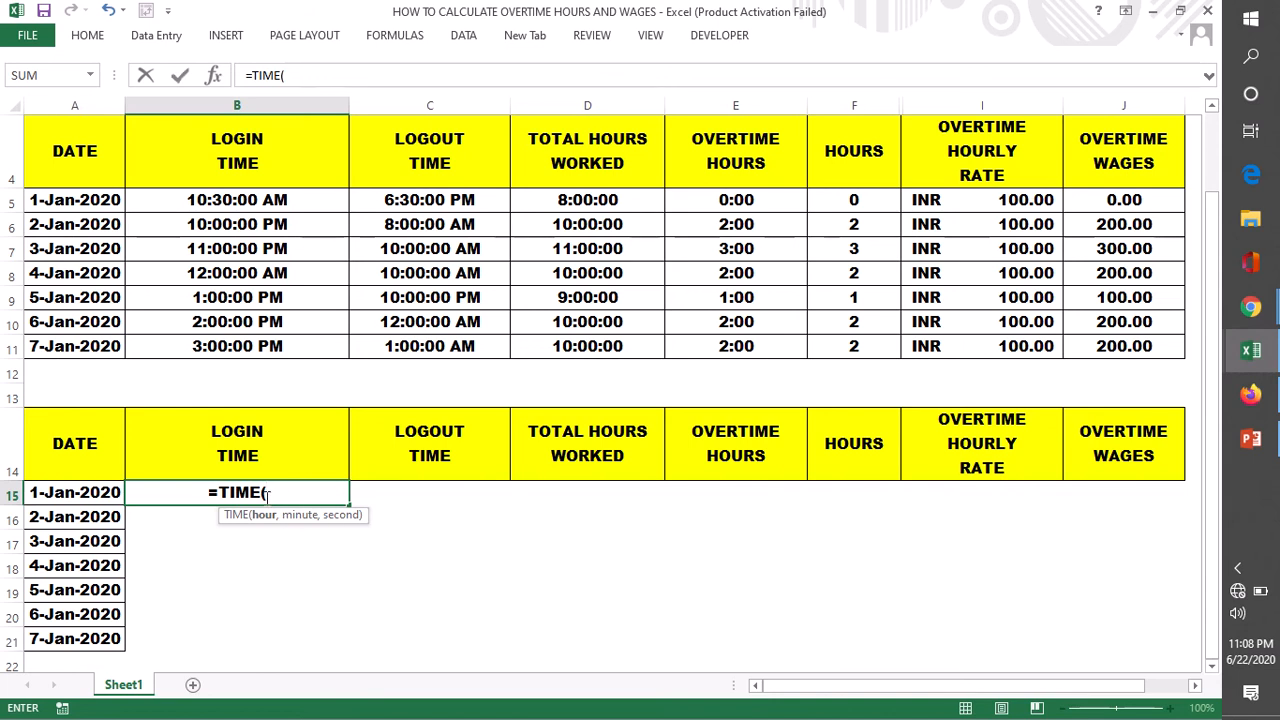
text(10,)
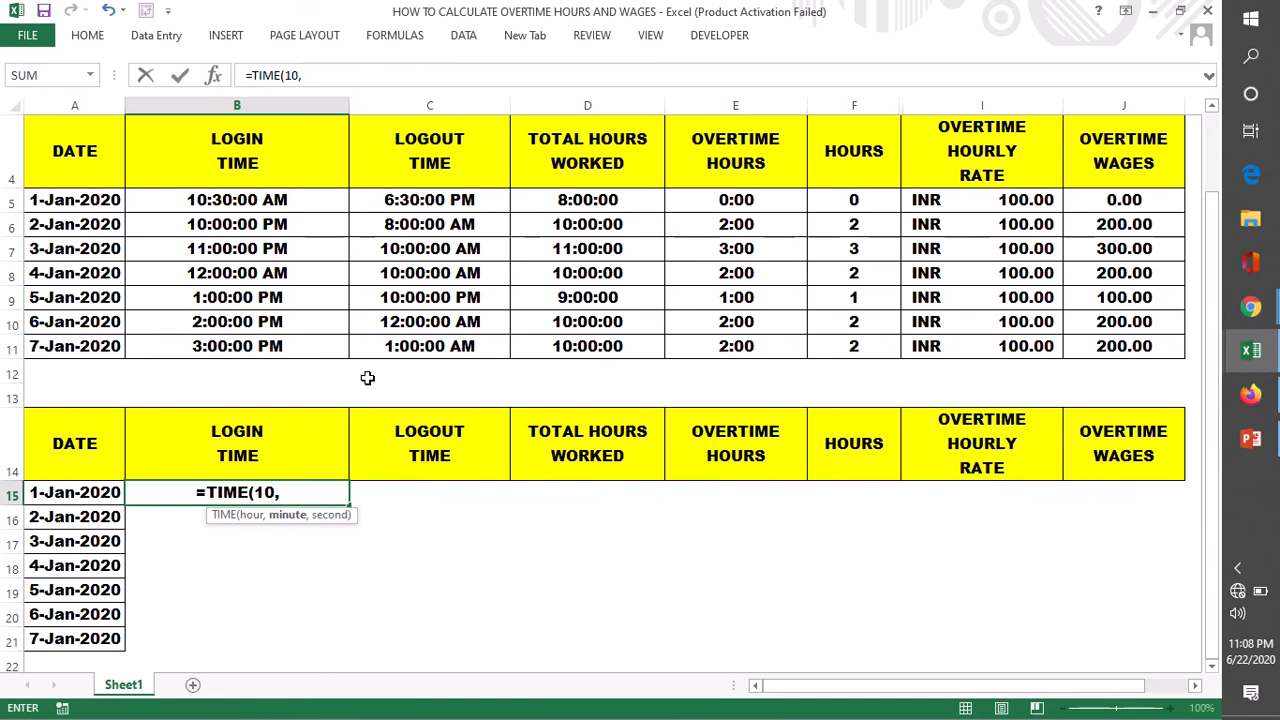
text(30,00)
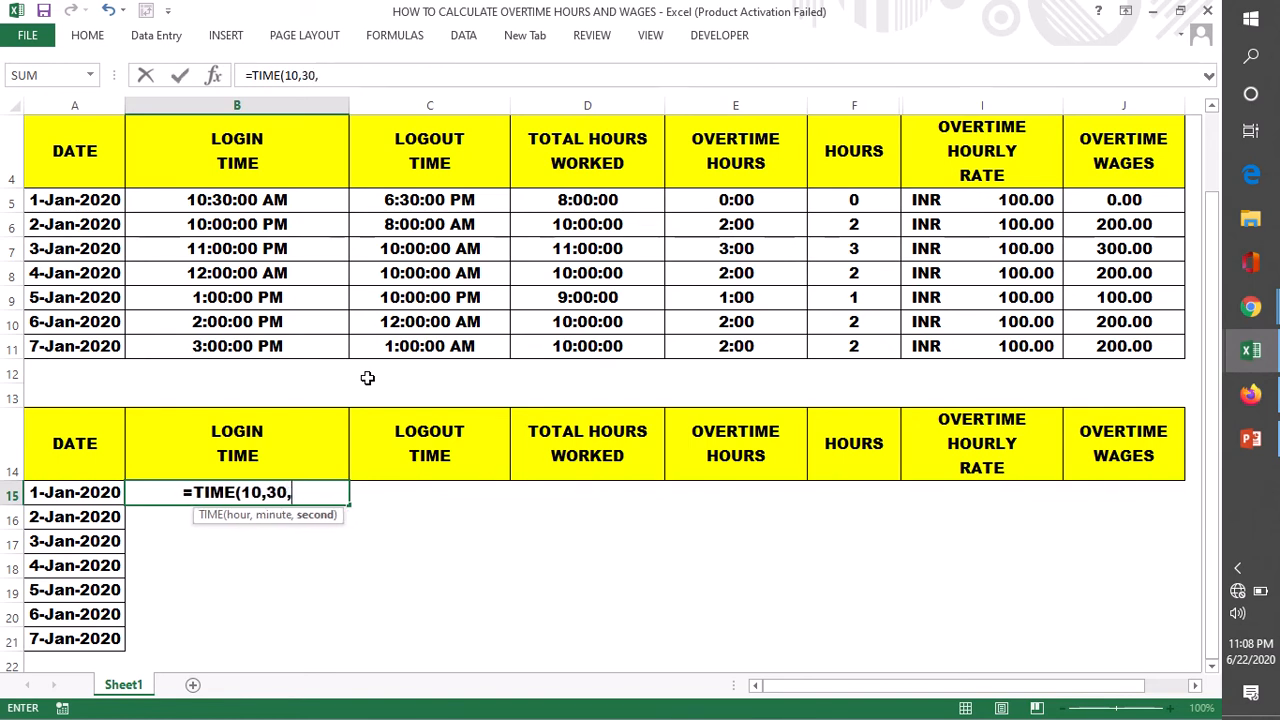
text())
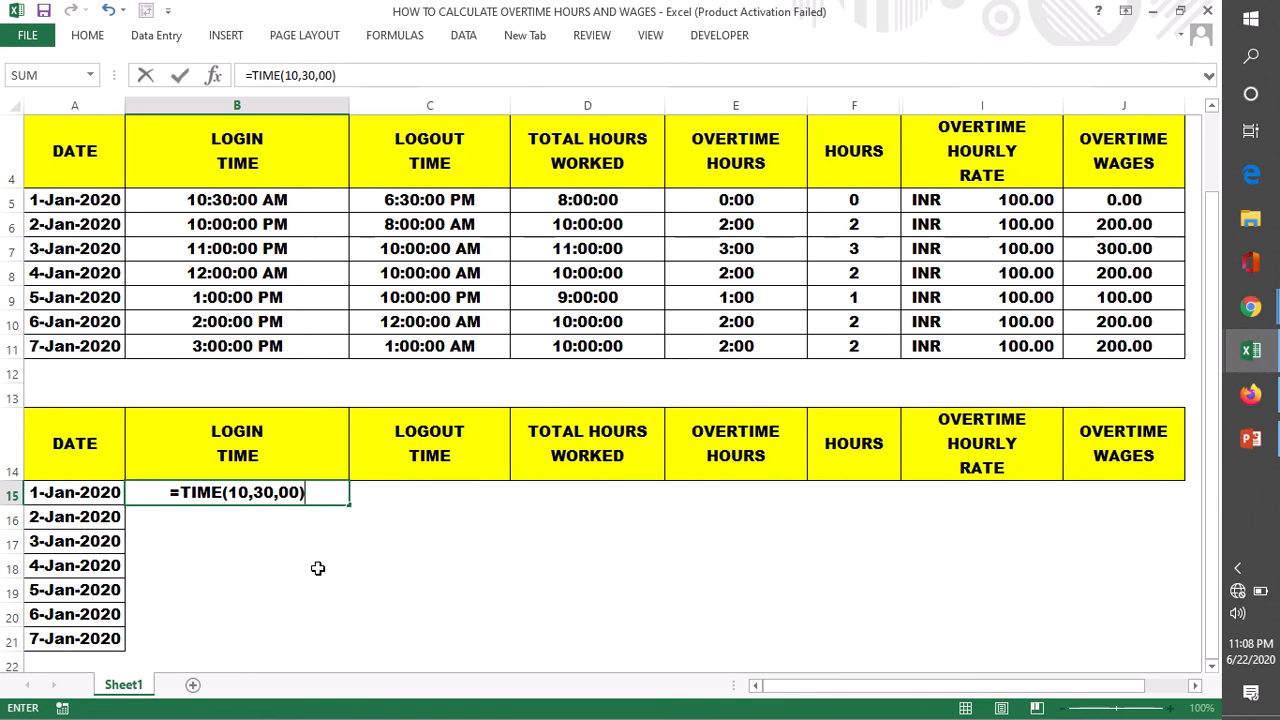
key(Return)
- Fill the login time formula from B15 down through B21
click(238, 492)
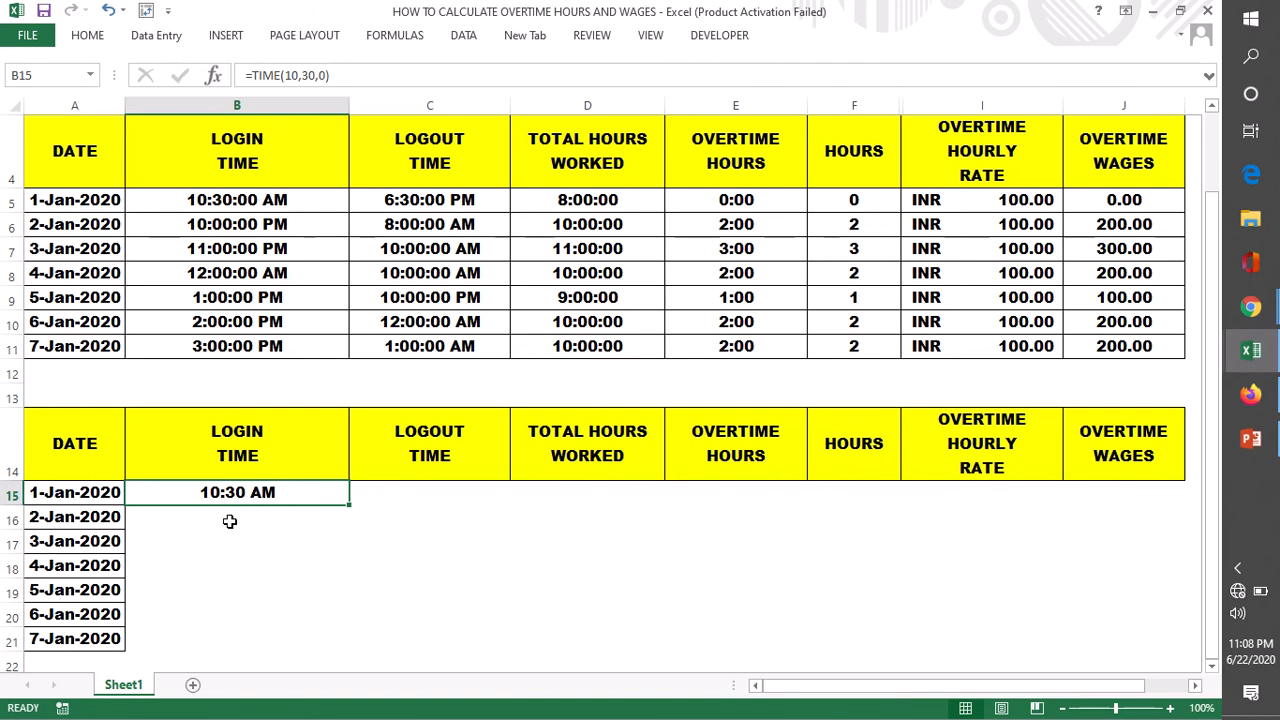
double_click(349, 504)
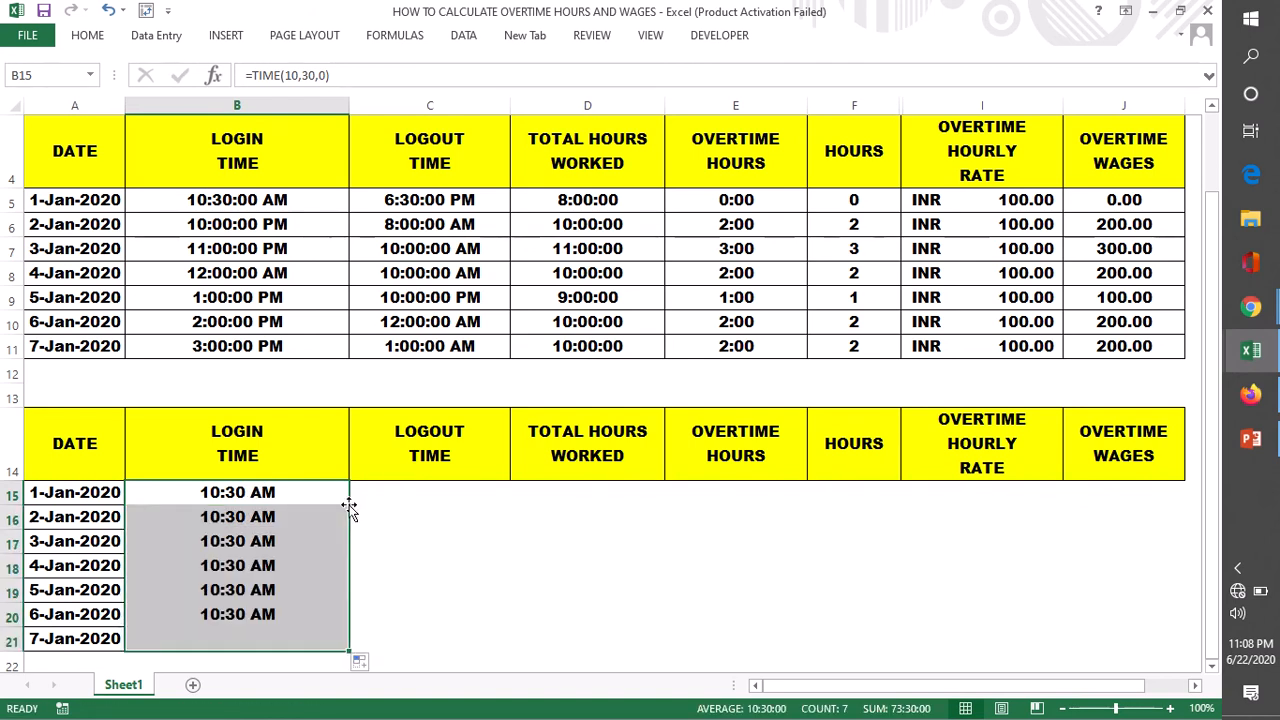
click(419, 603)
- Change the 2-Jan-2020 login time formula in B16 to =TIME(22,0,0)
double_click(255, 516)
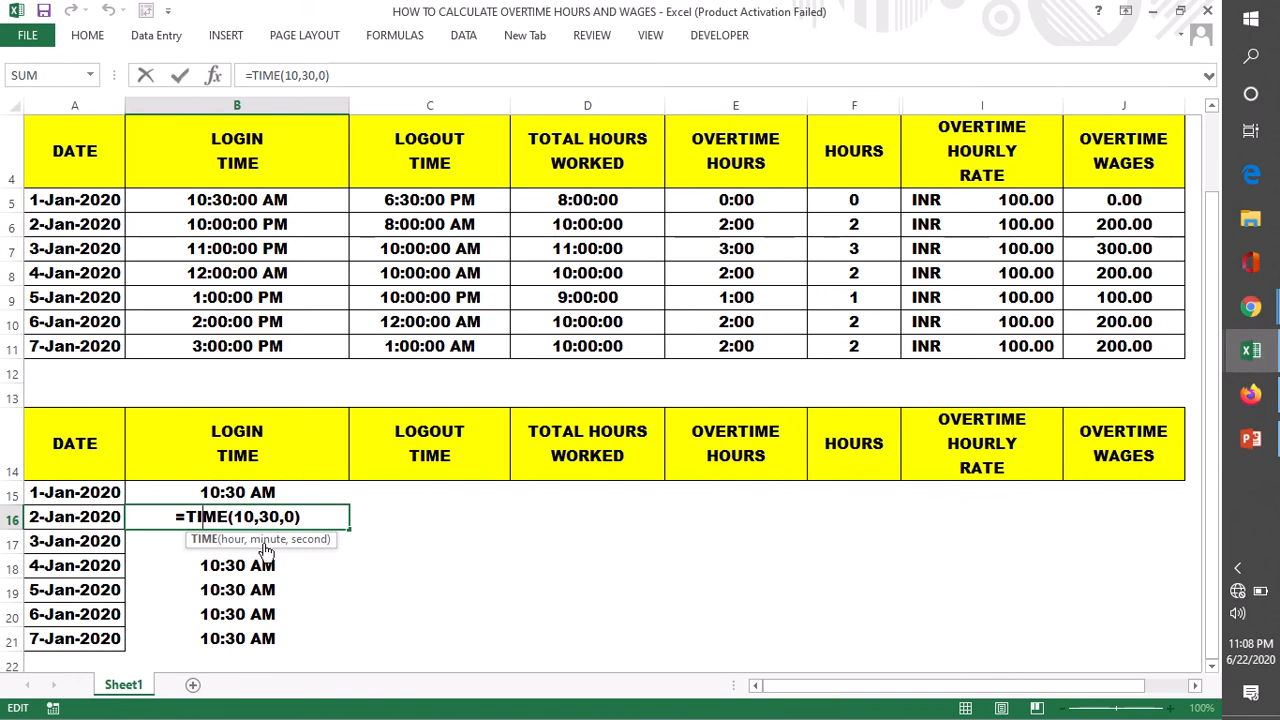
click(253, 516)
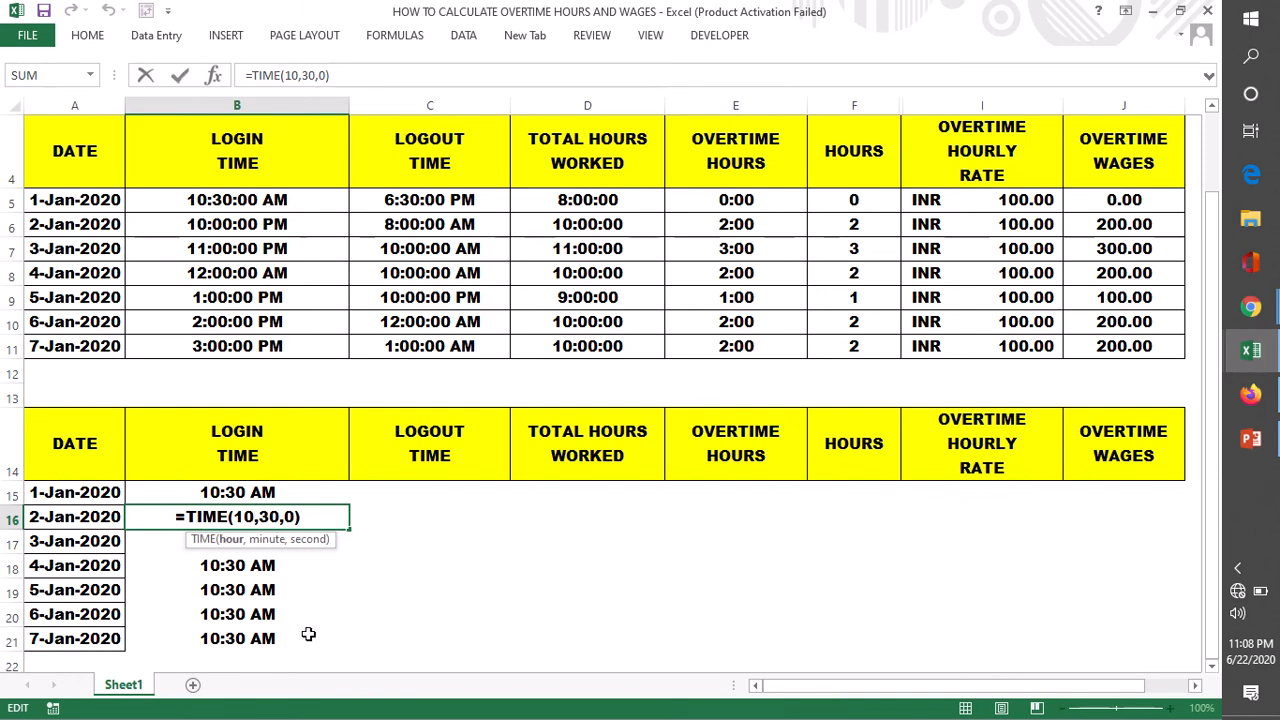
key(BackSpace)
key(BackSpace)
text(22)
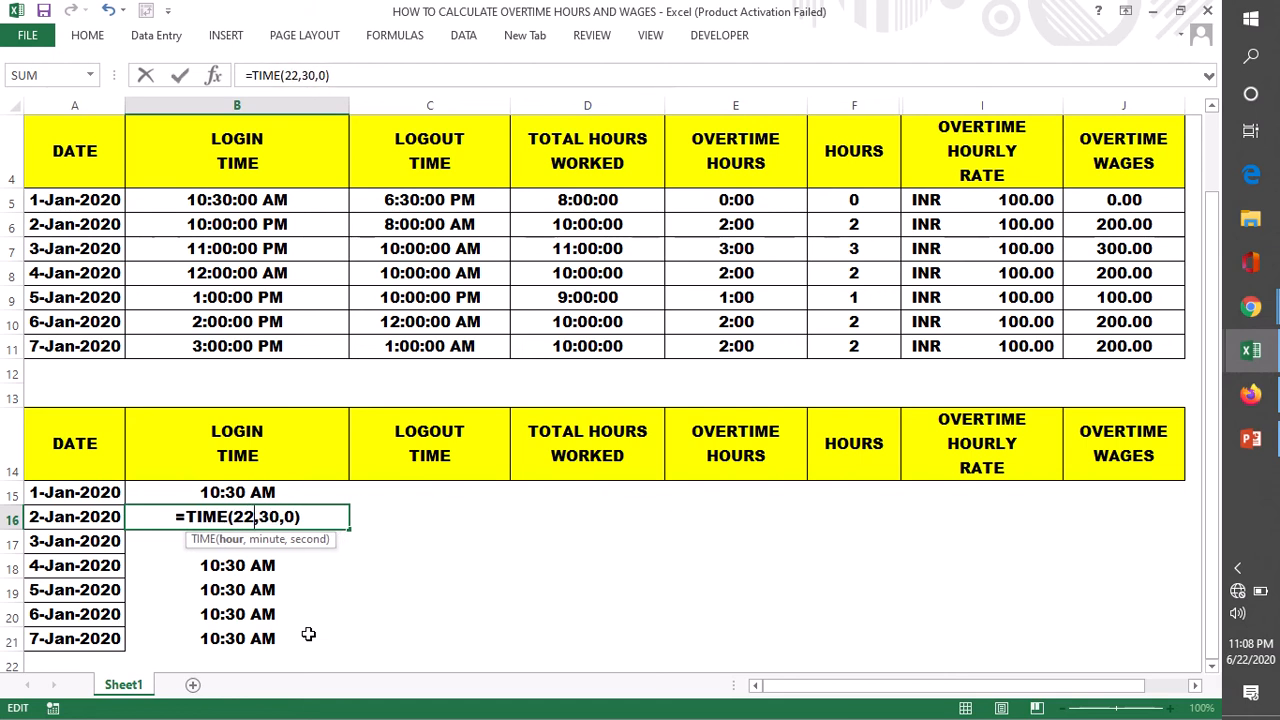
click(279, 516)
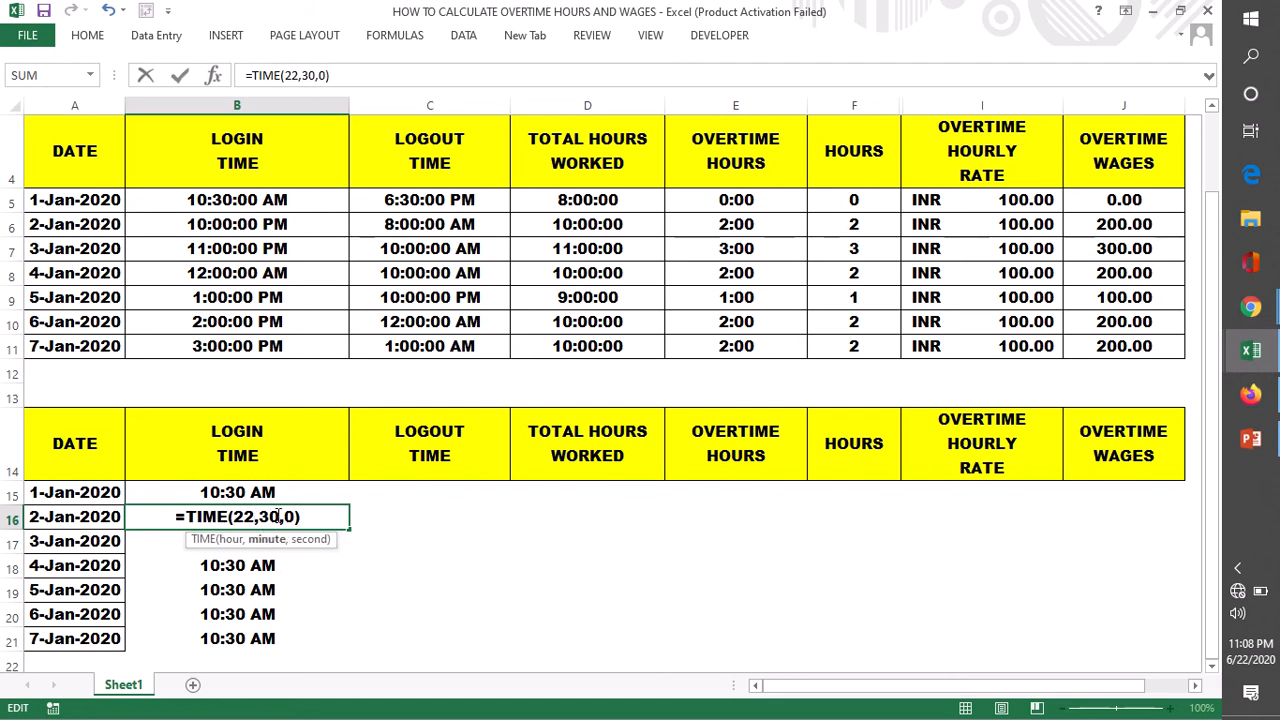
key(BackSpace)
key(BackSpace)
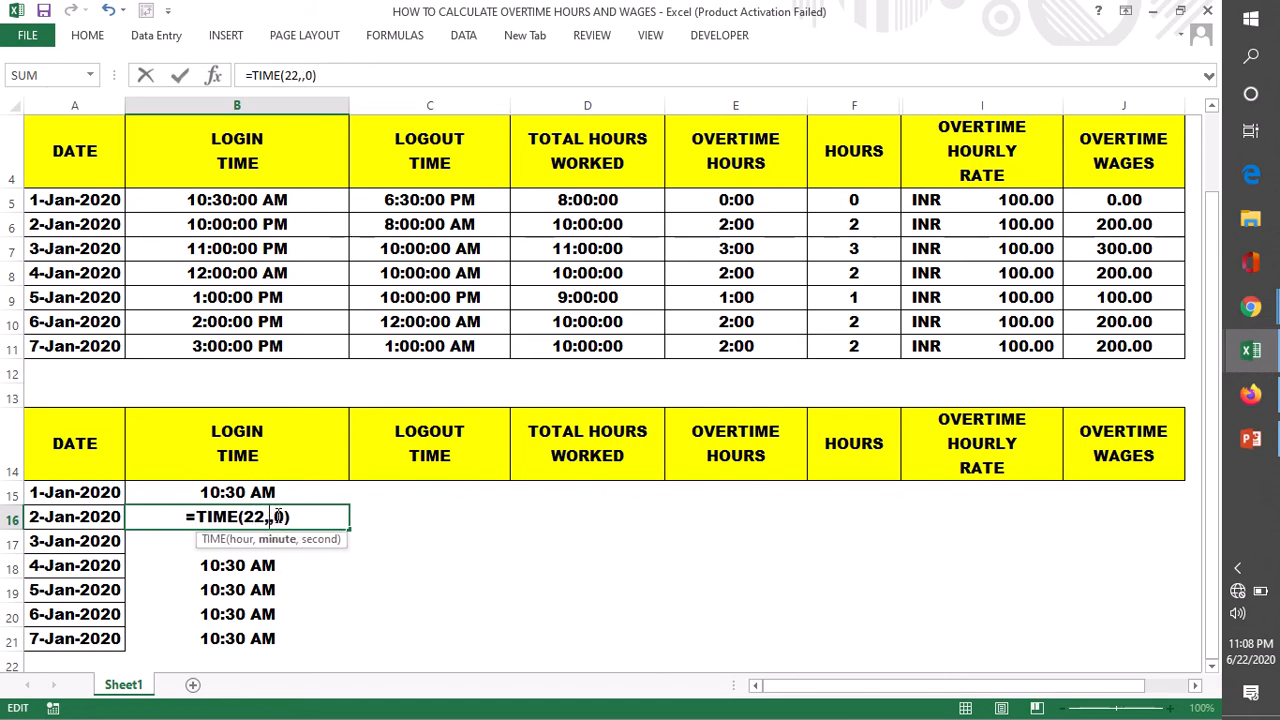
text(0)
key(Return)
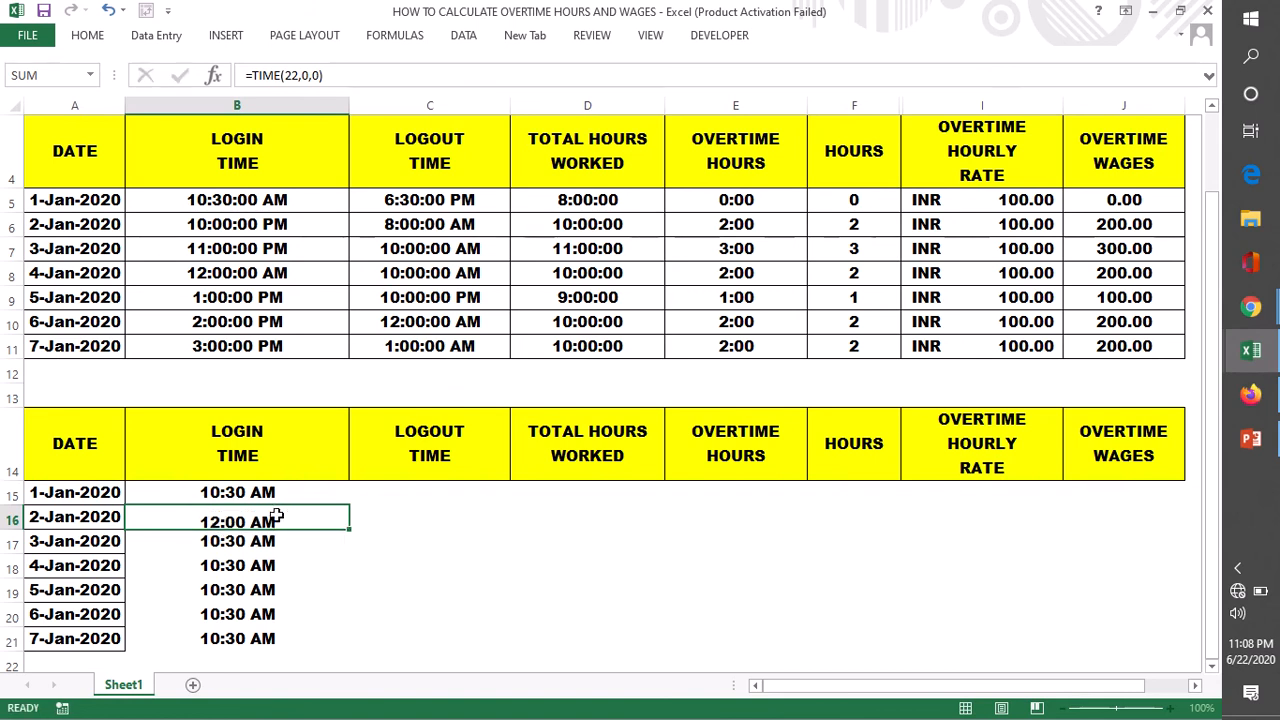
click(422, 590)
click(265, 519)
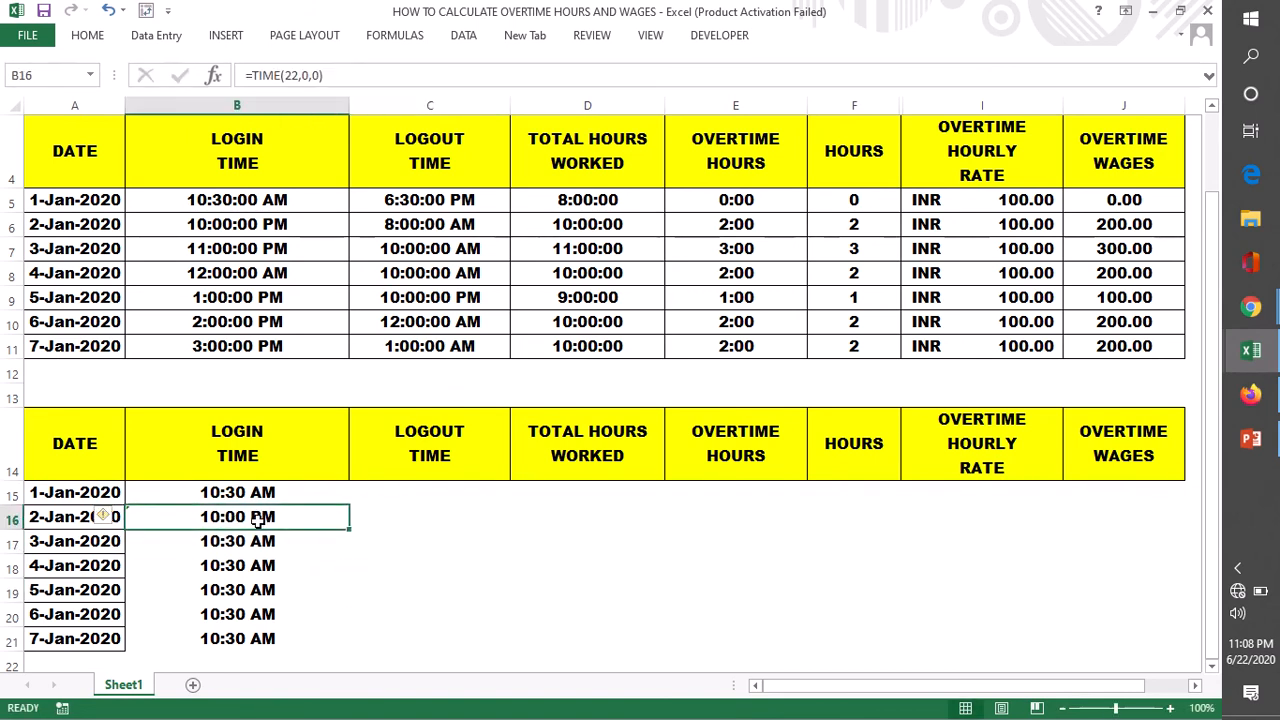
- Clear the filled login times for 3-Jan to 7-Jan-2020 in B17:B21
drag(246, 541, 237, 638)
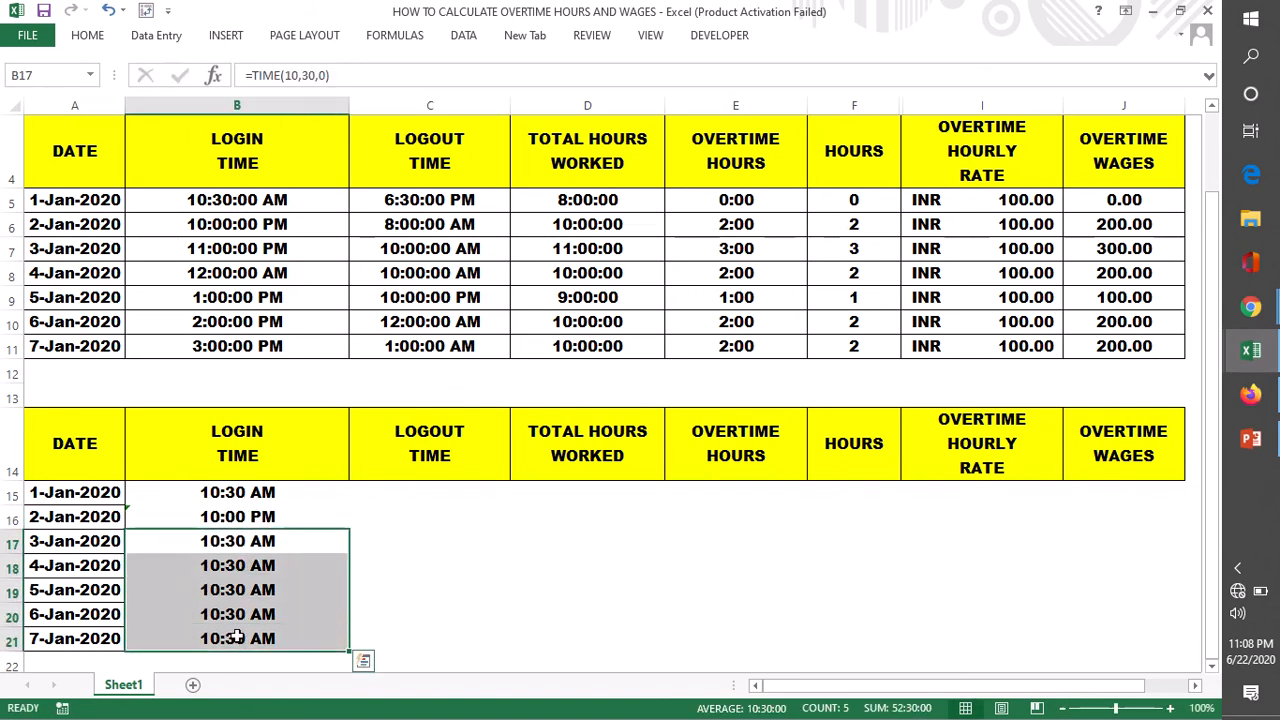
key(Delete)
click(431, 562)
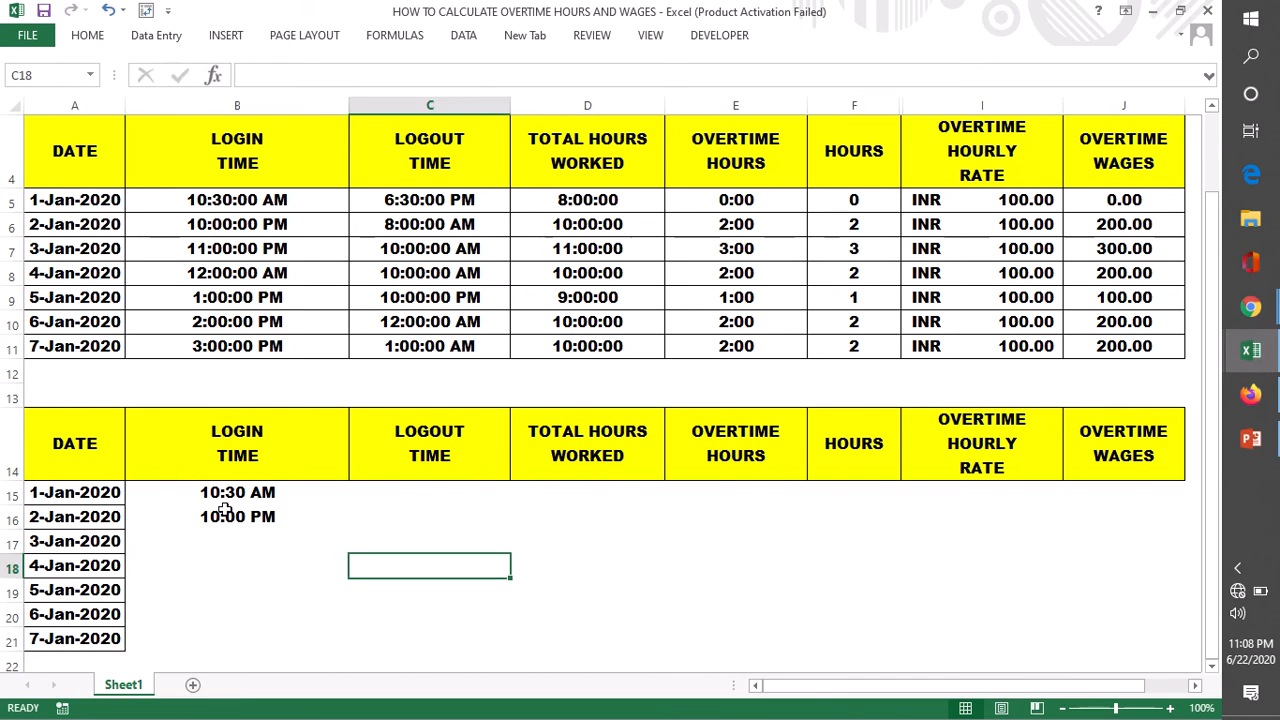
- Examine the hour, minute and second arguments of the 2-Jan-2020 login time formula in B16
click(225, 512)
double_click(230, 518)
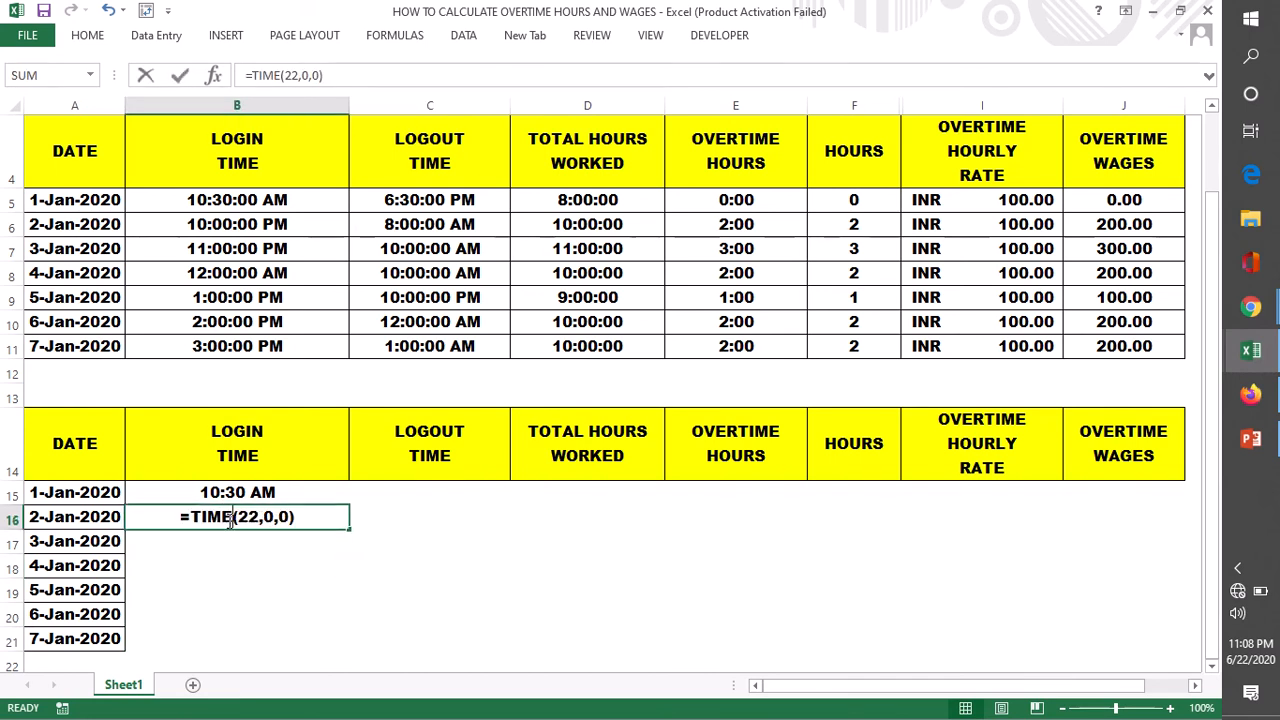
drag(249, 516, 287, 516)
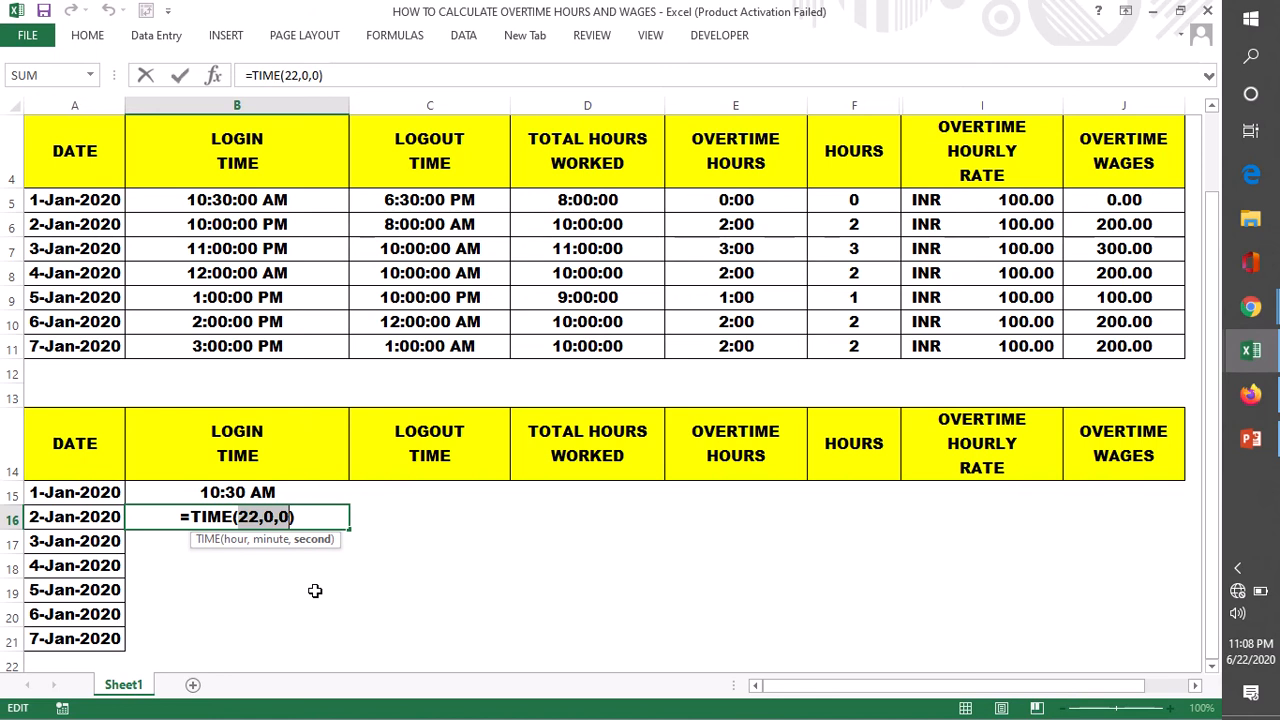
drag(240, 516, 278, 516)
key(Return)
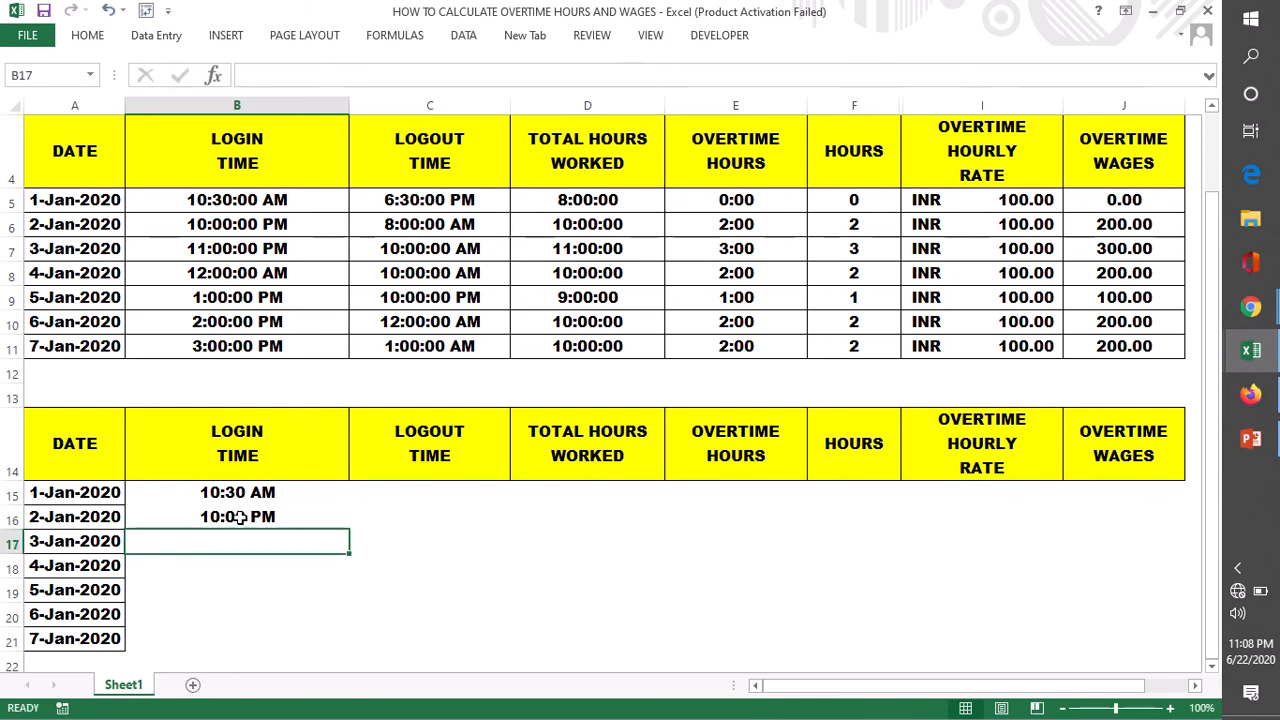
click(262, 518)
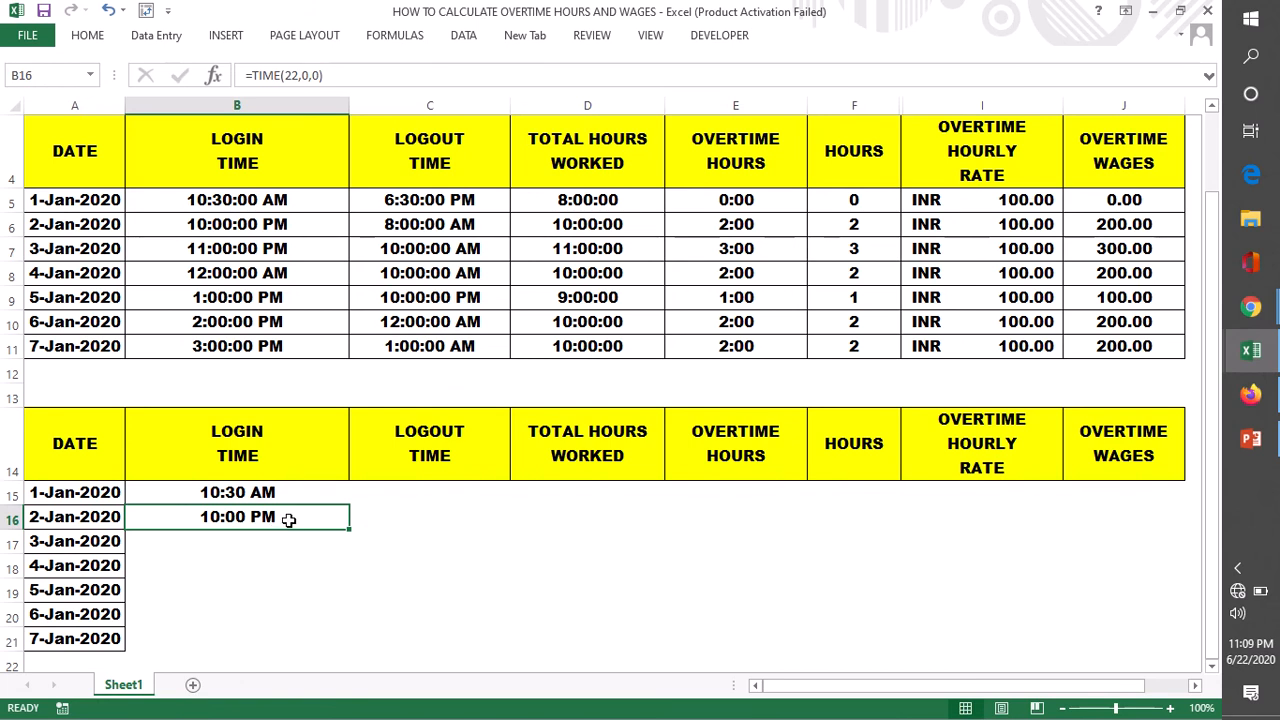
click(283, 499)
click(281, 515)
double_click(244, 517)
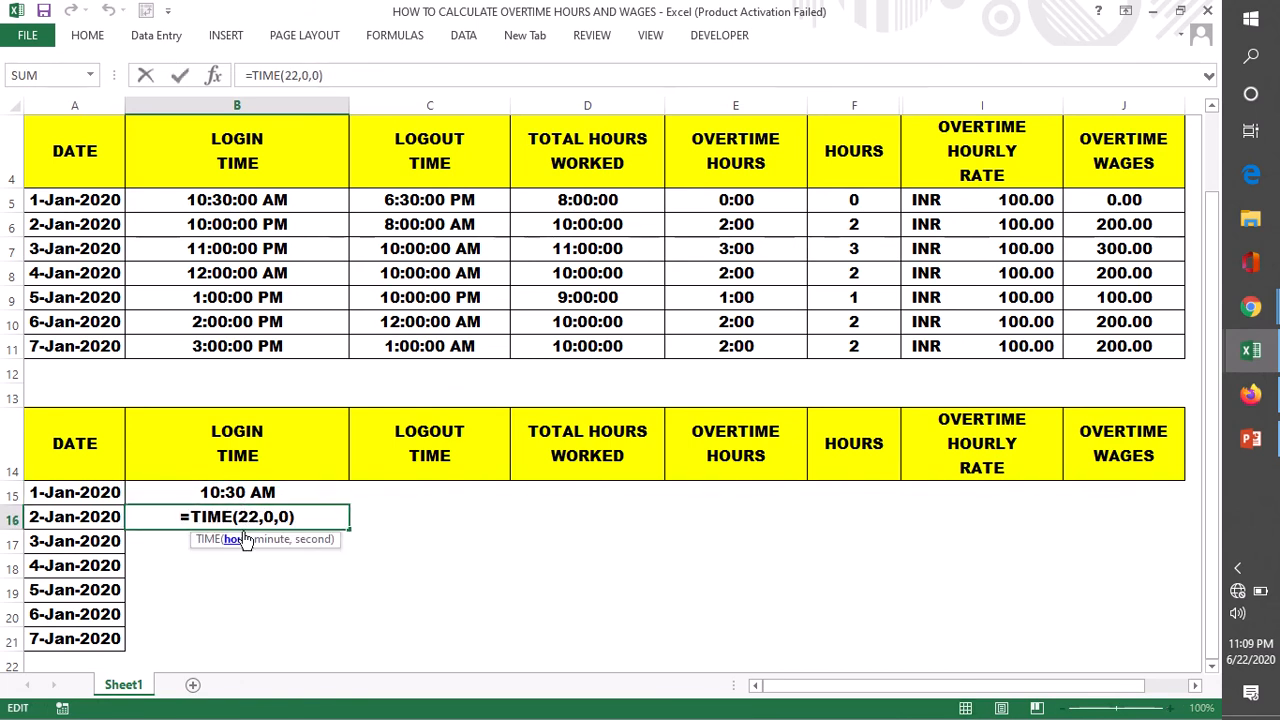
drag(238, 517, 262, 517)
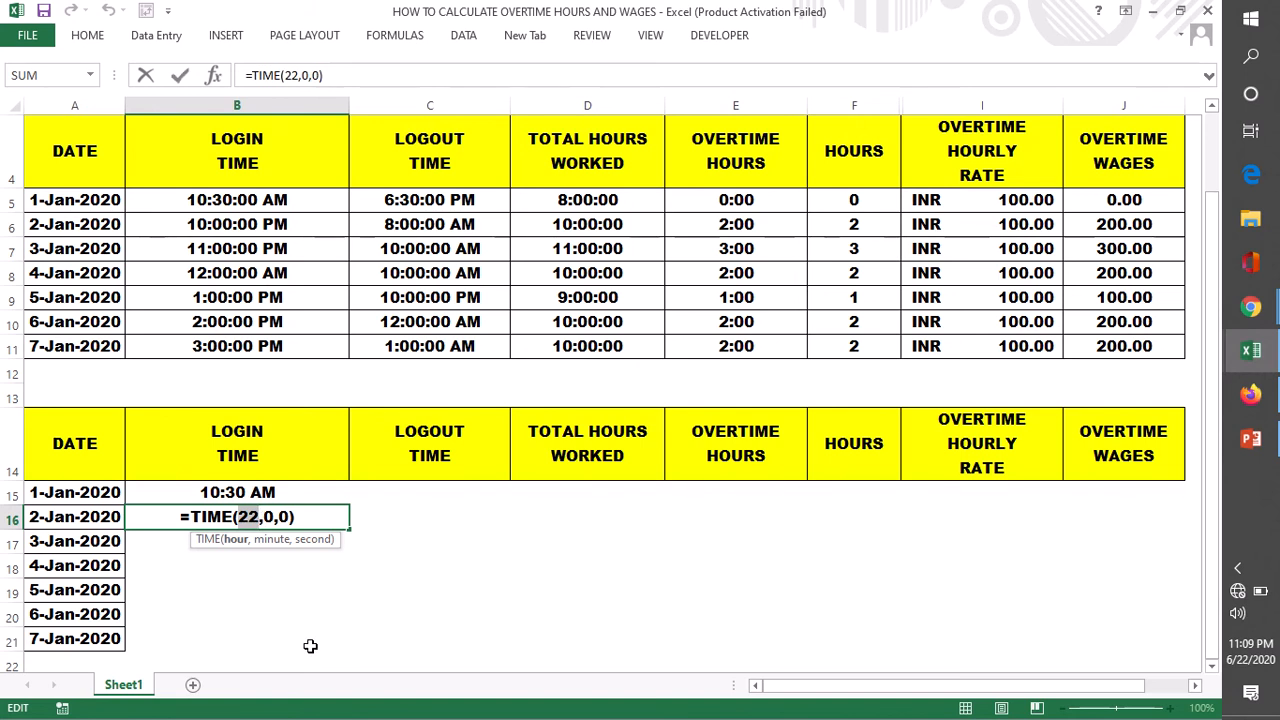
key(Return)
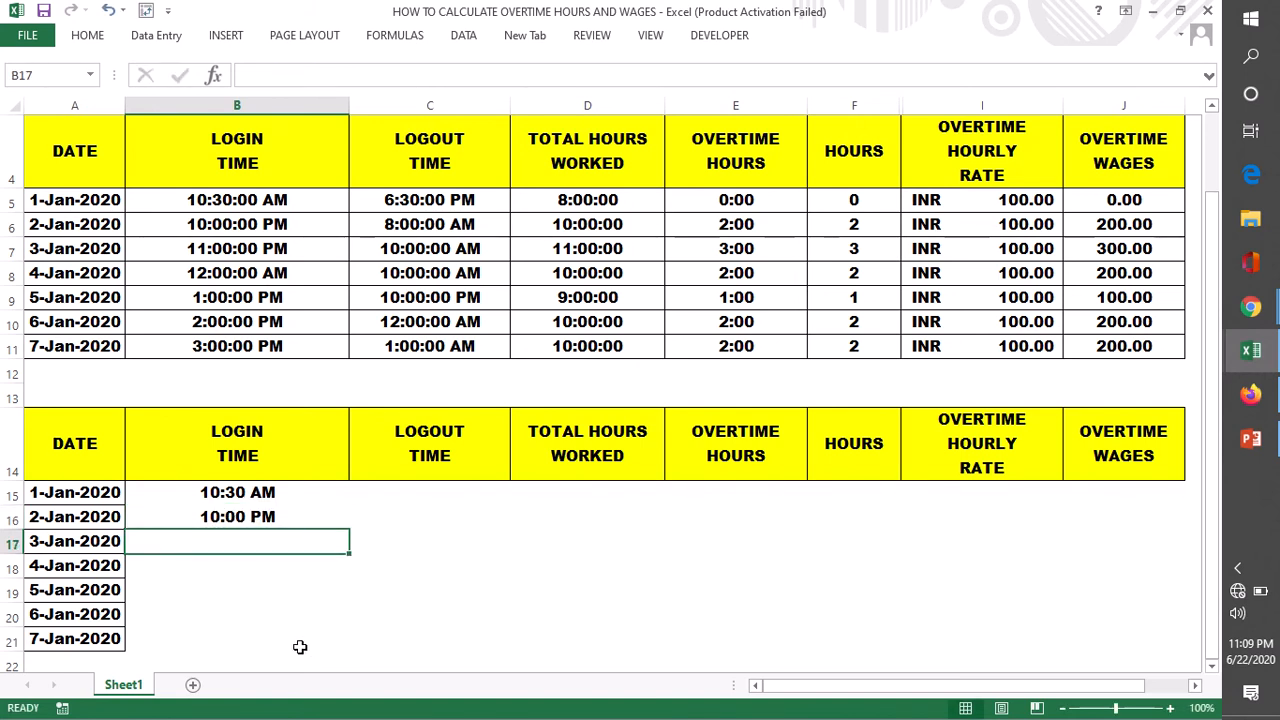
click(228, 500)
click(220, 517)
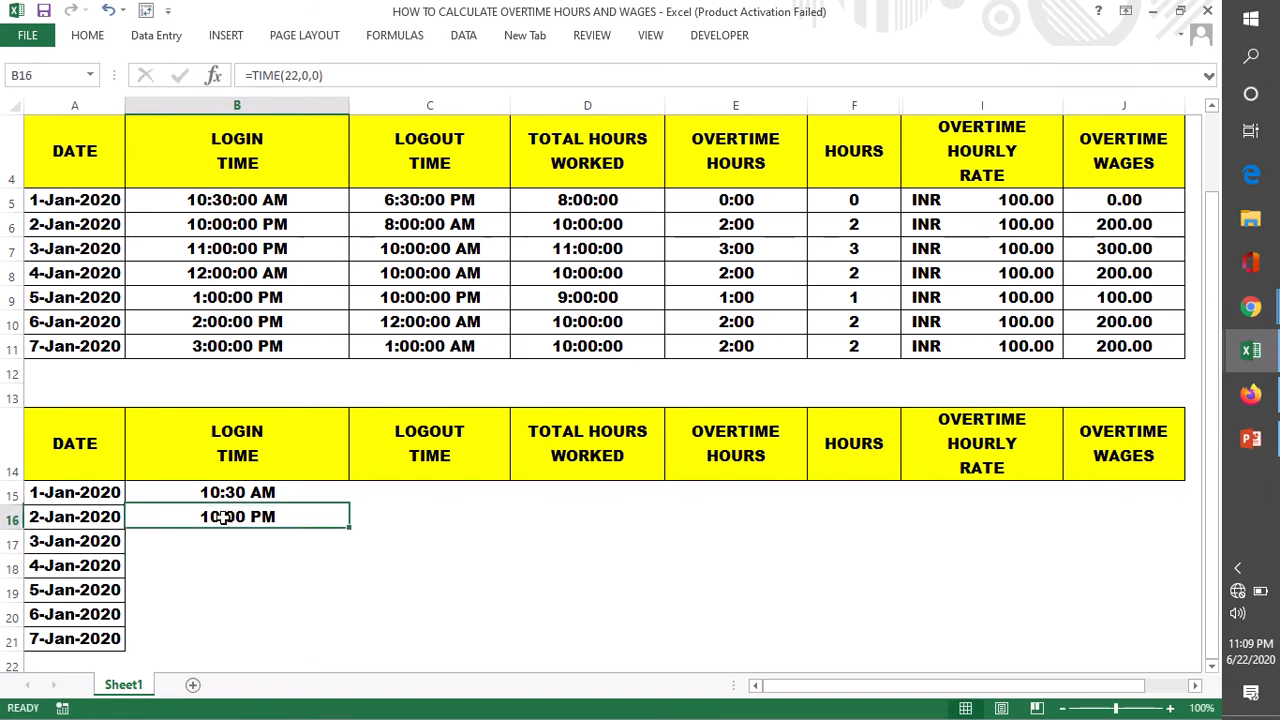
- Enter =TIME(23,0,0) in B17 as the login time for 3-Jan-2020
double_click(224, 542)
text(=)
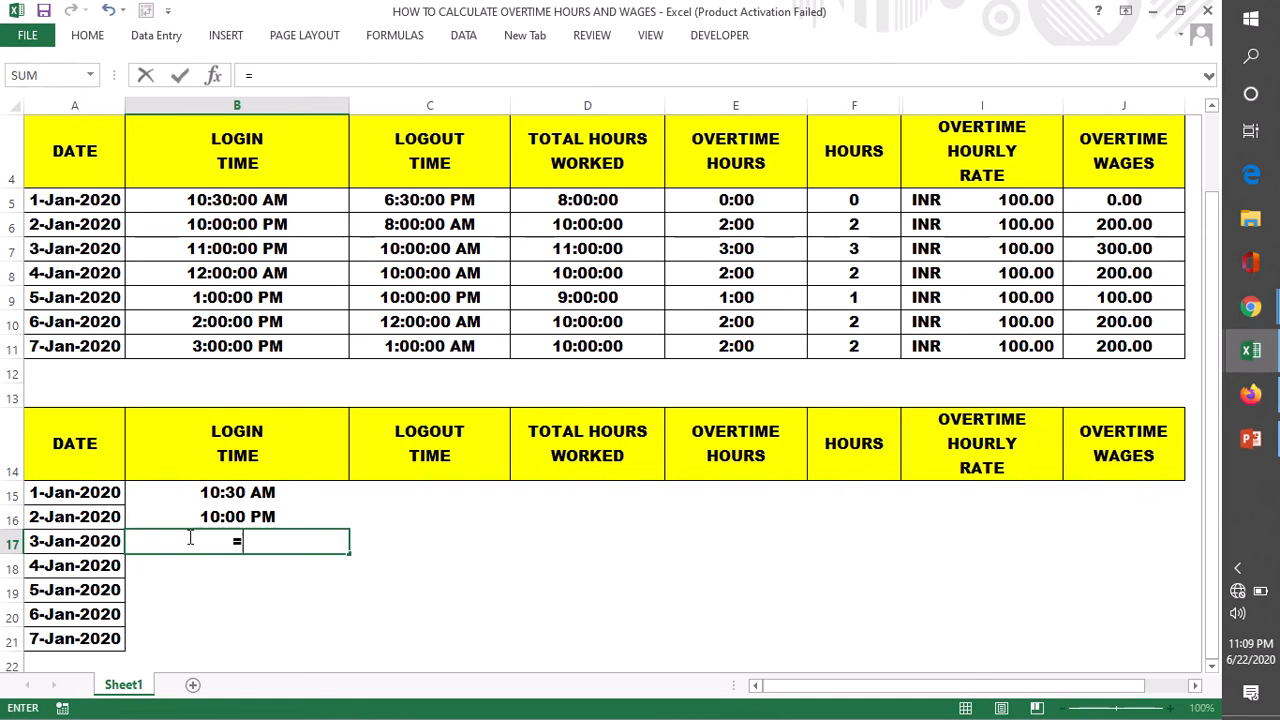
text(TIME)
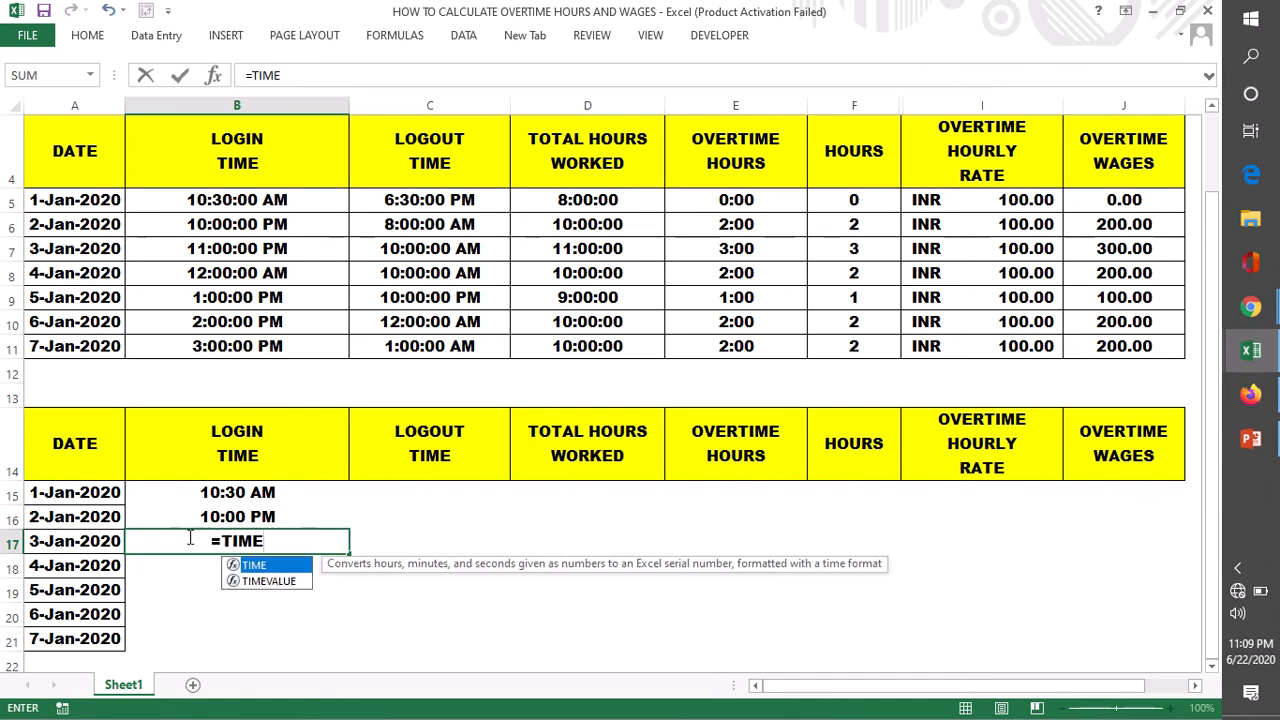
text(()
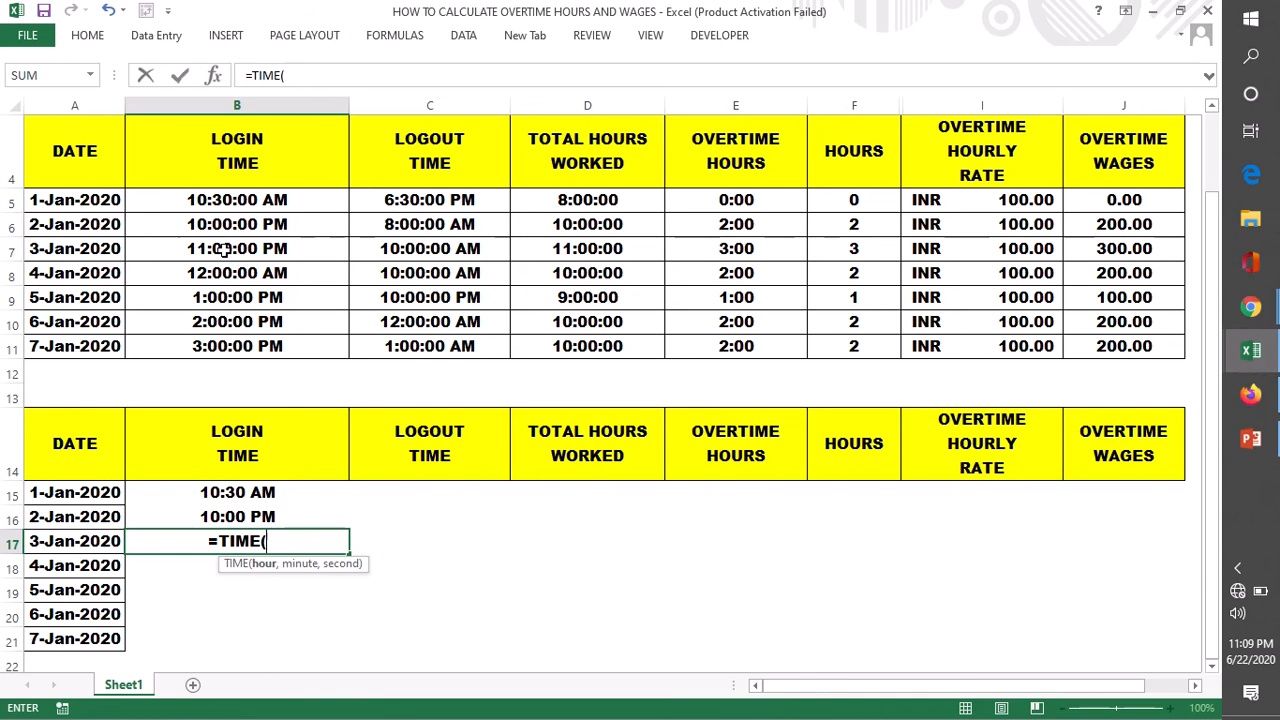
text(23)
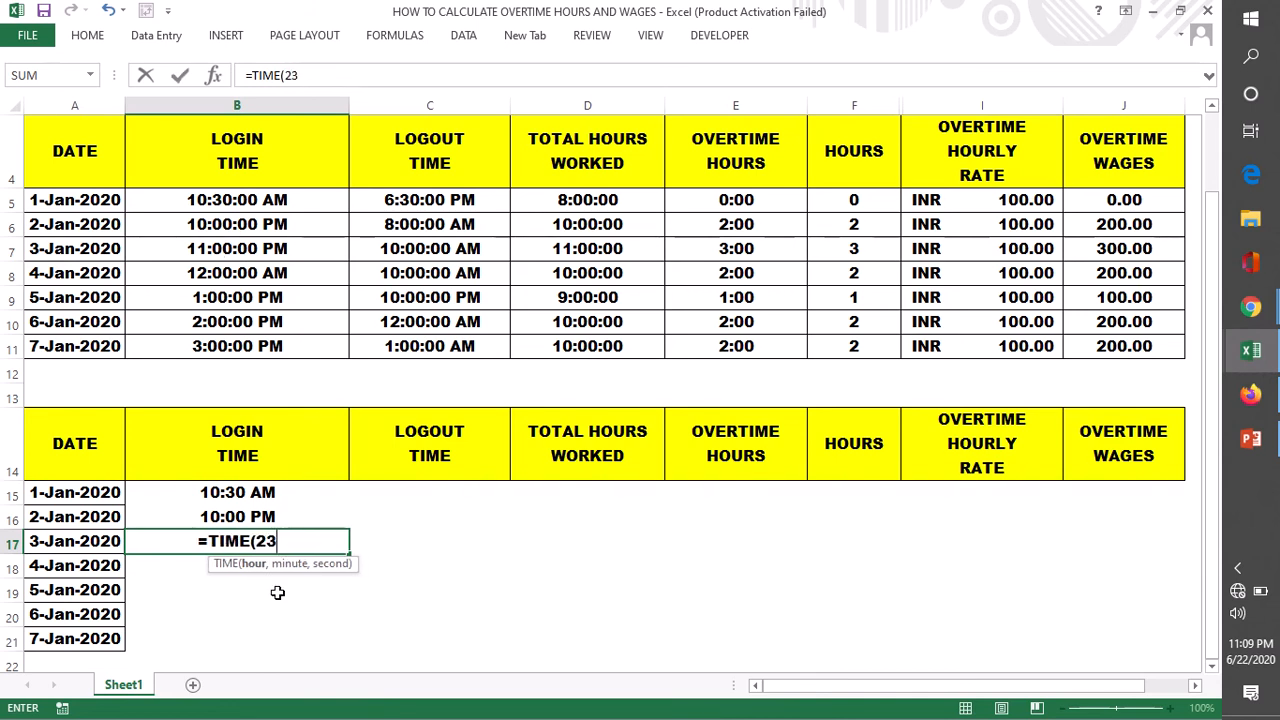
text(,0,0)
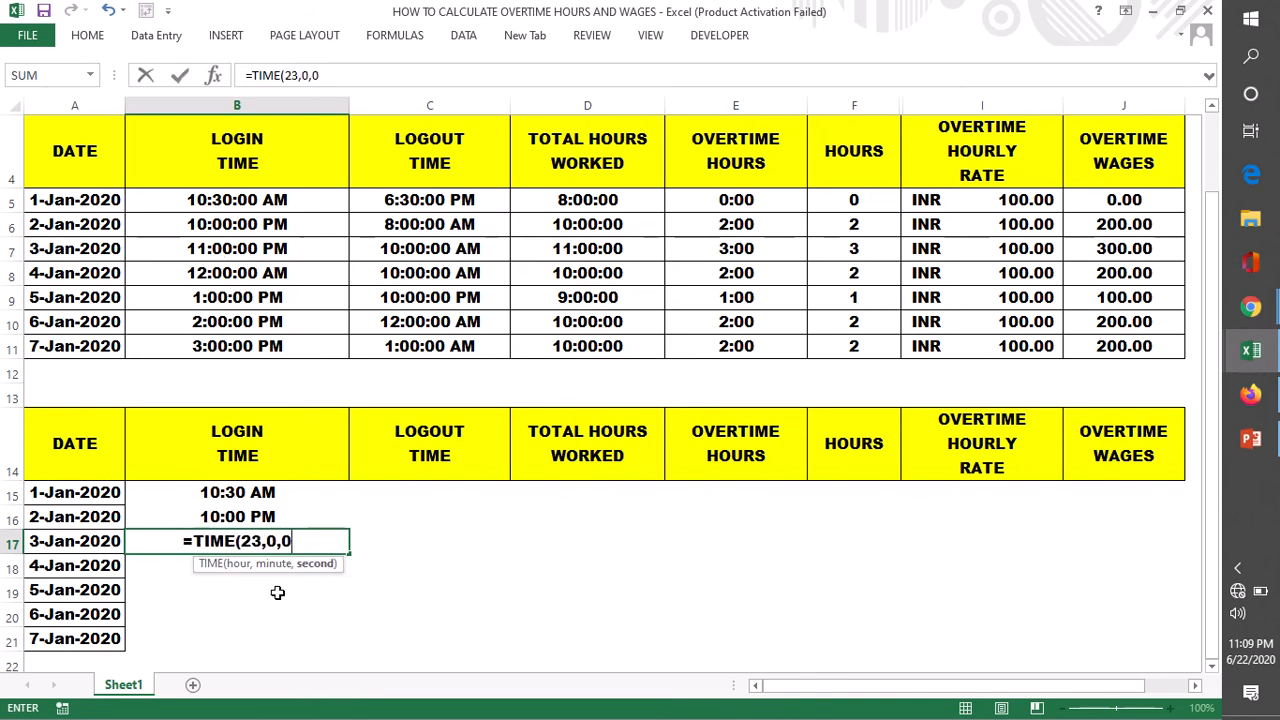
text())
key(Return)
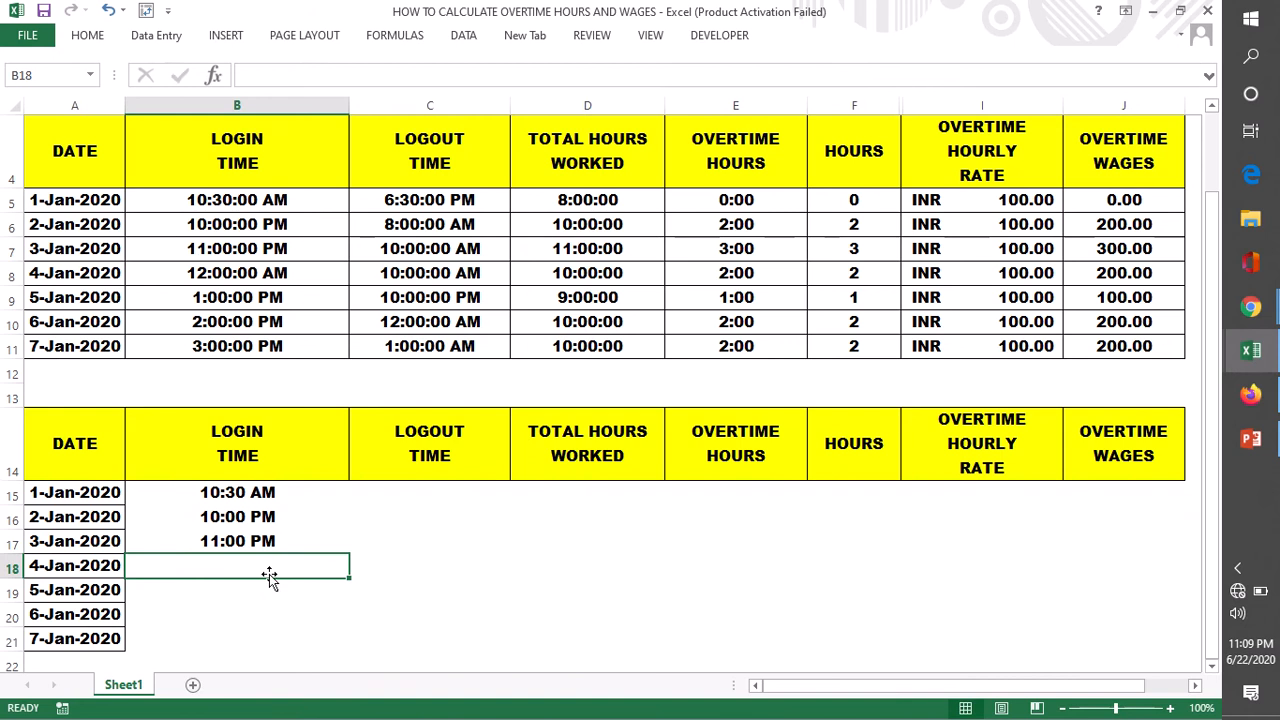
click(248, 545)
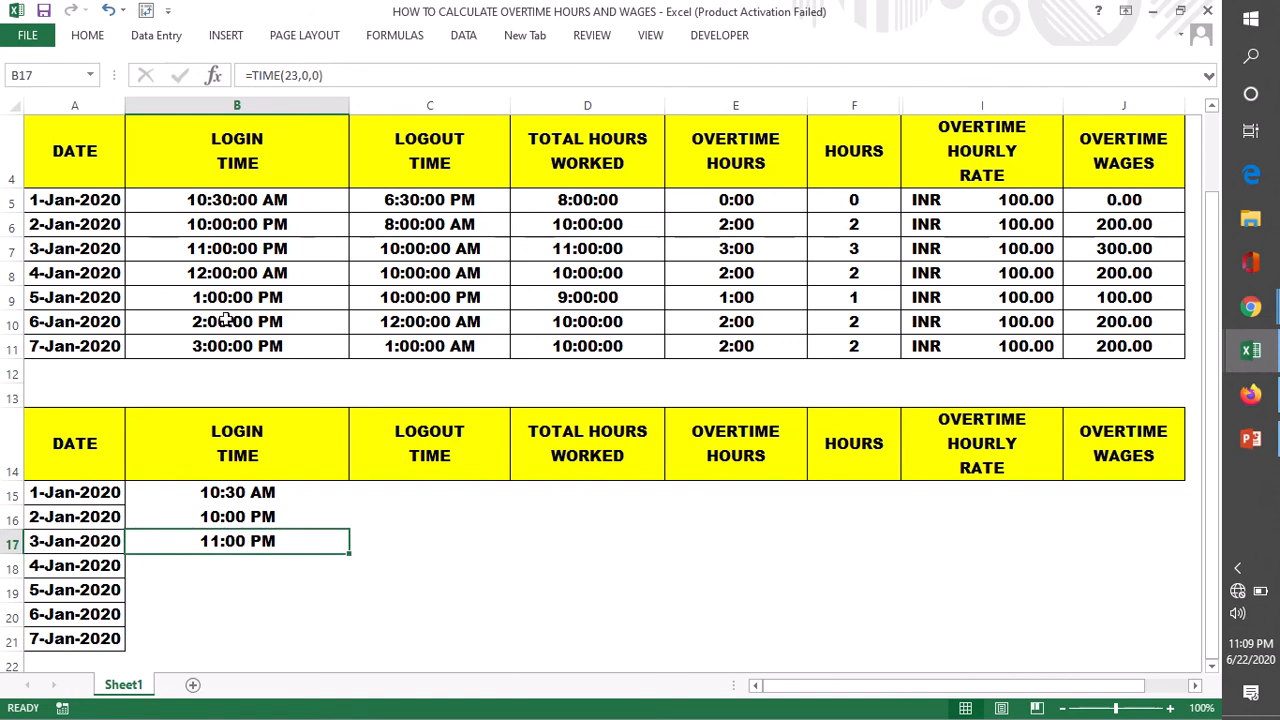
- Enter =TIME(0,0,0) in B18 as the 4-Jan-2020 login time and compare it with the upper table's formula in B8
click(232, 564)
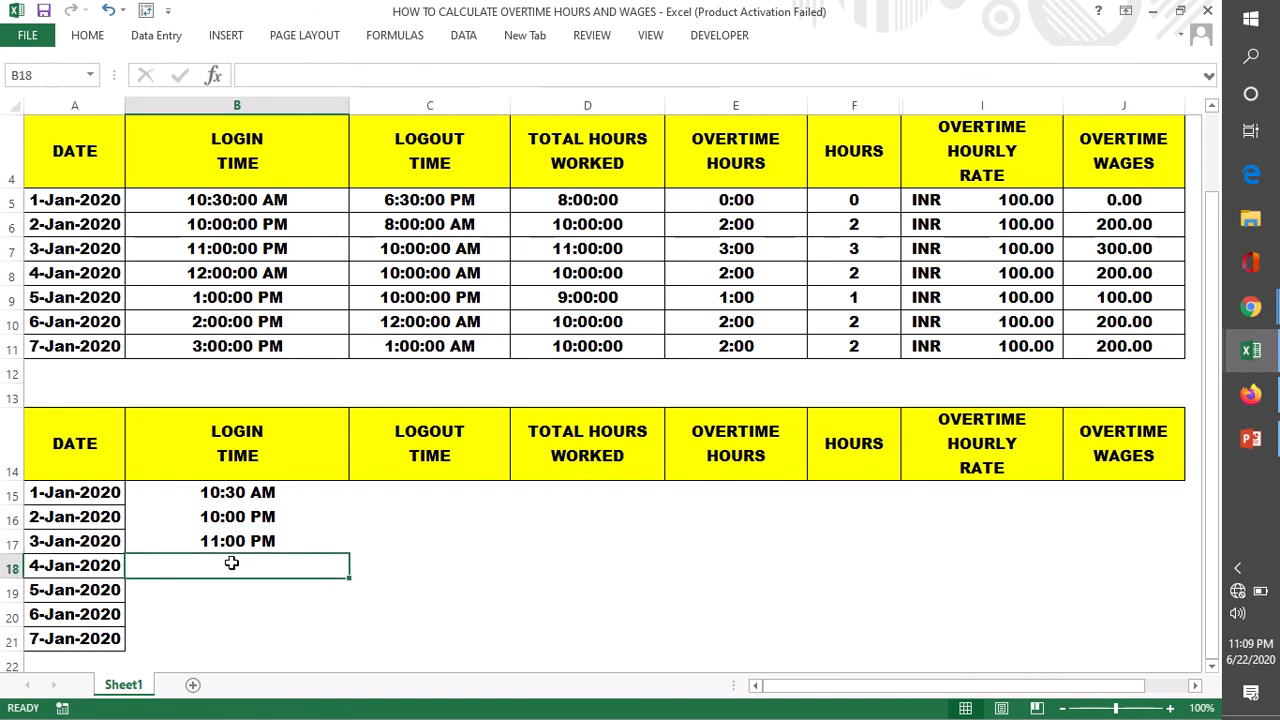
double_click(230, 564)
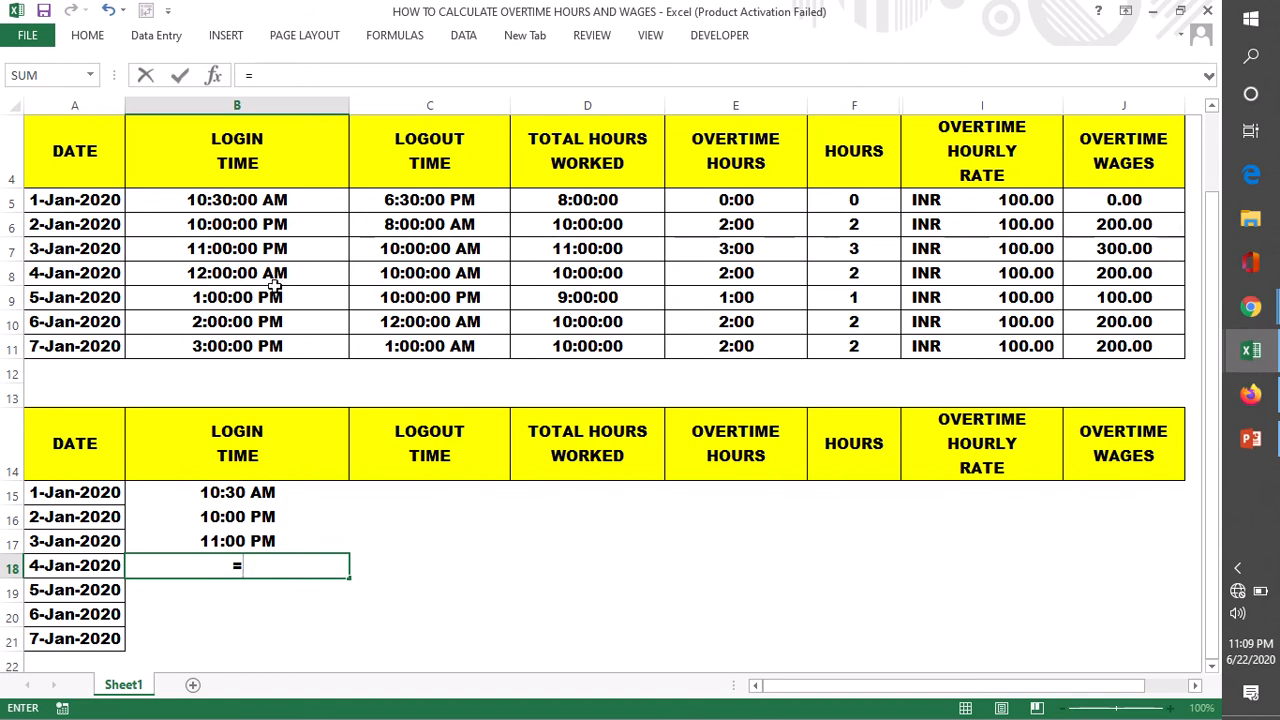
text(TIME)
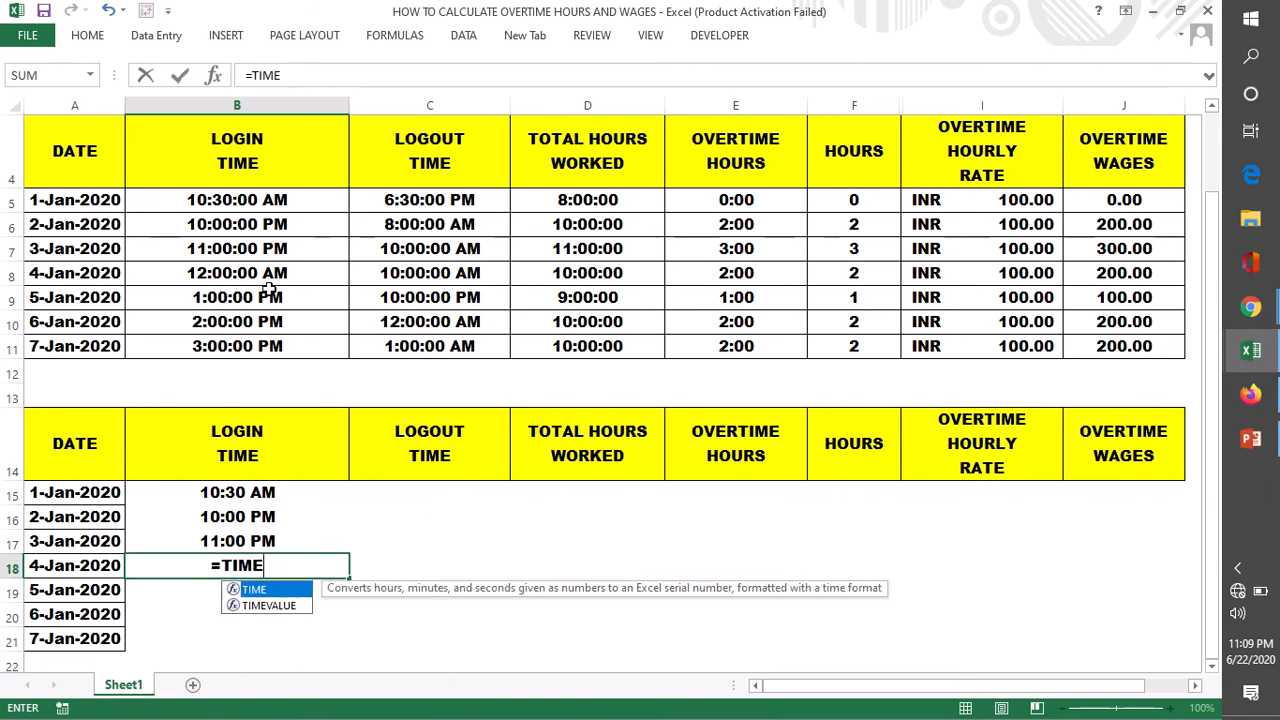
text((0,0,0)
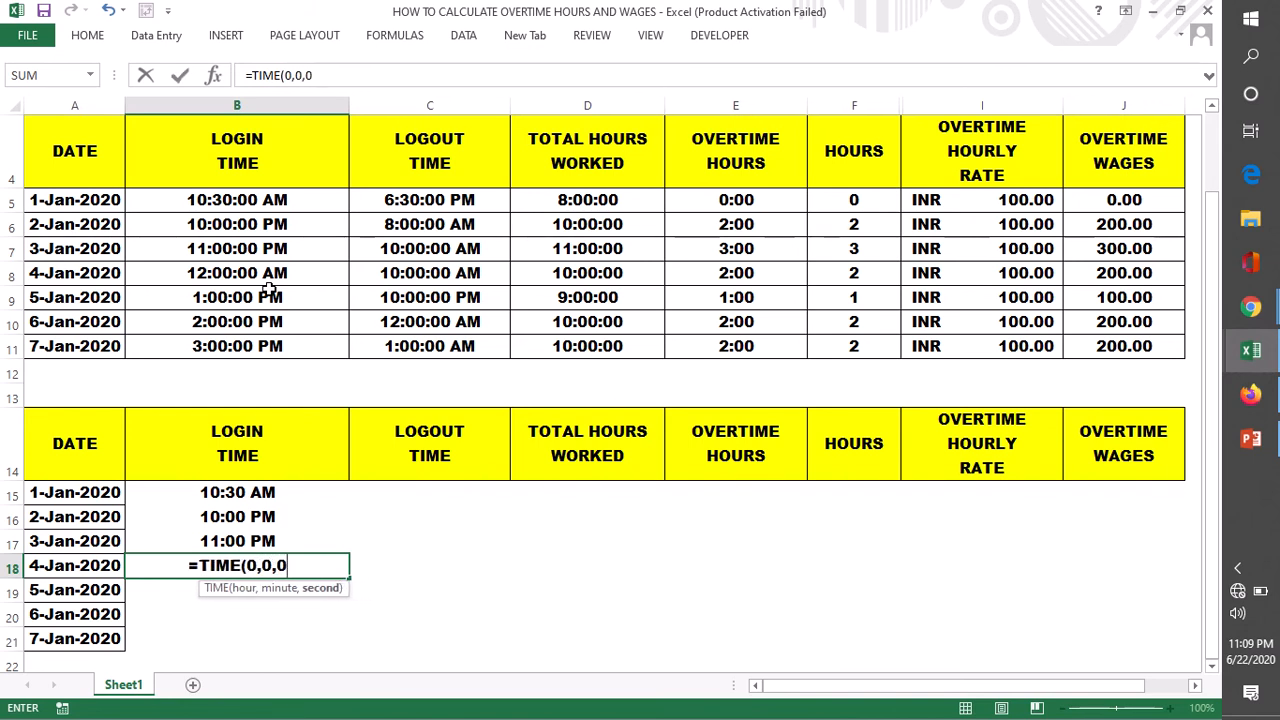
text())
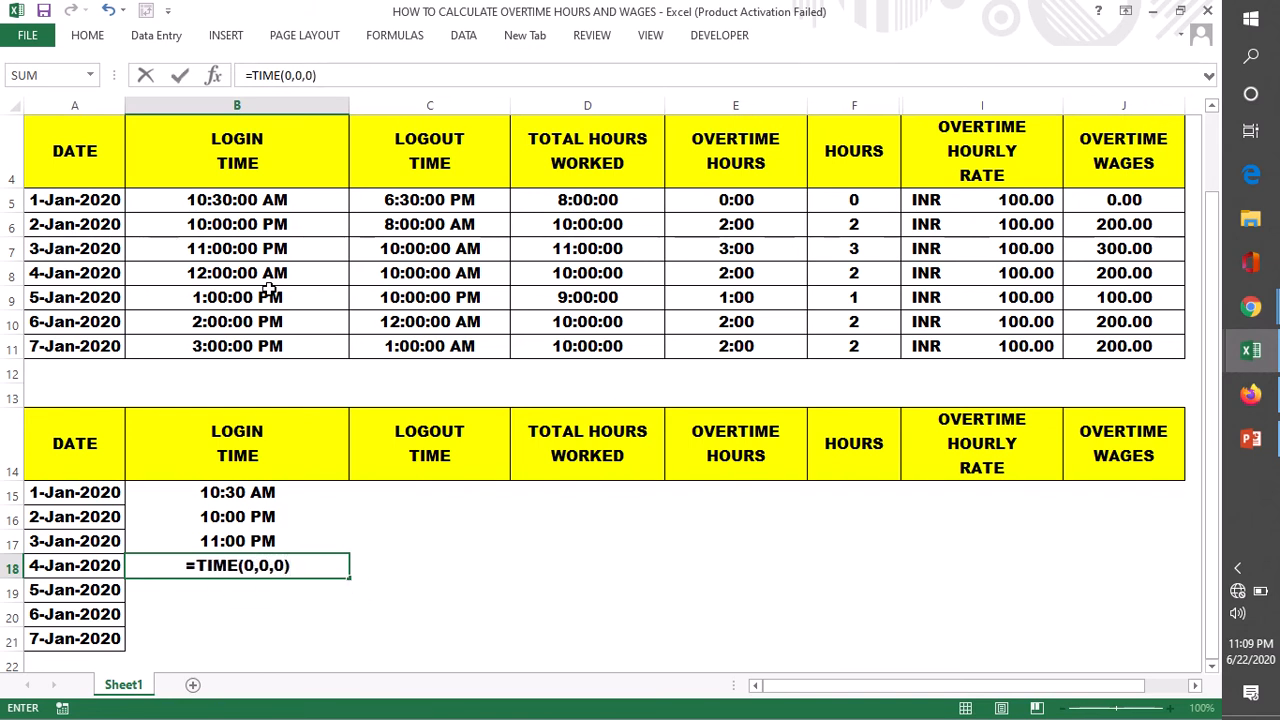
key(Return)
click(250, 278)
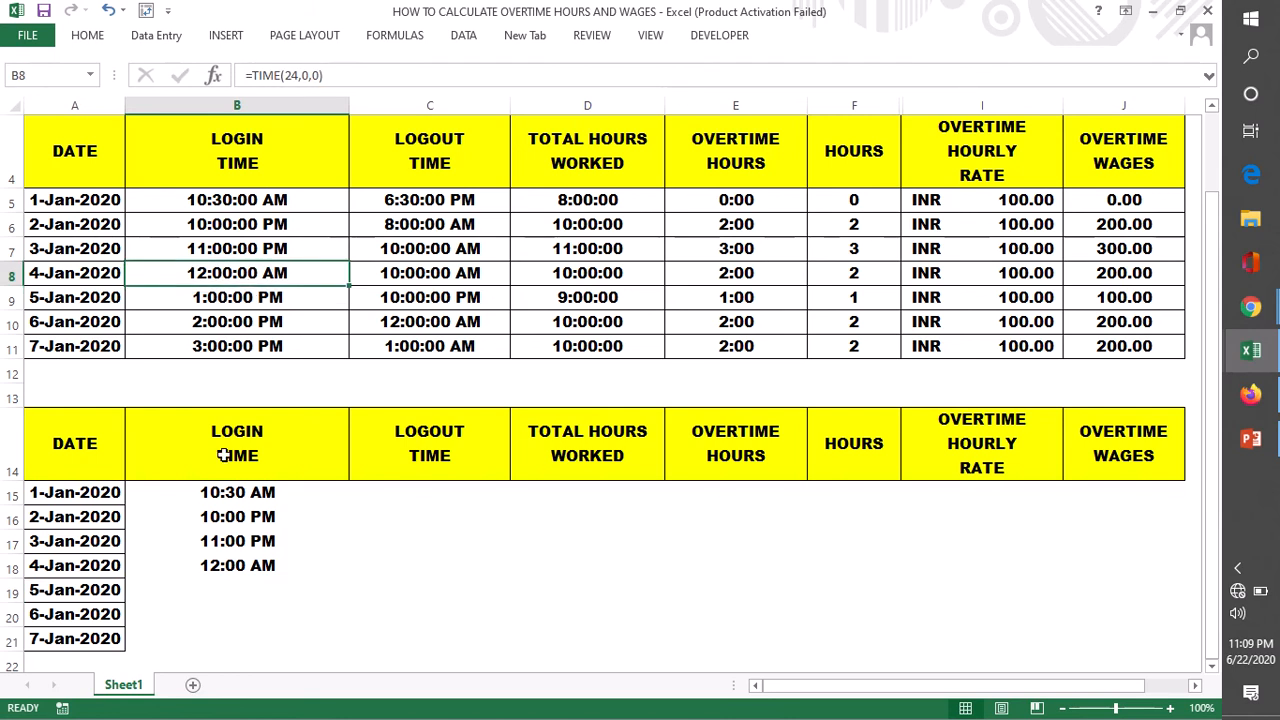
- Enter =TIME(13,0,0) in B19 as the login time for 5-Jan-2020
double_click(212, 594)
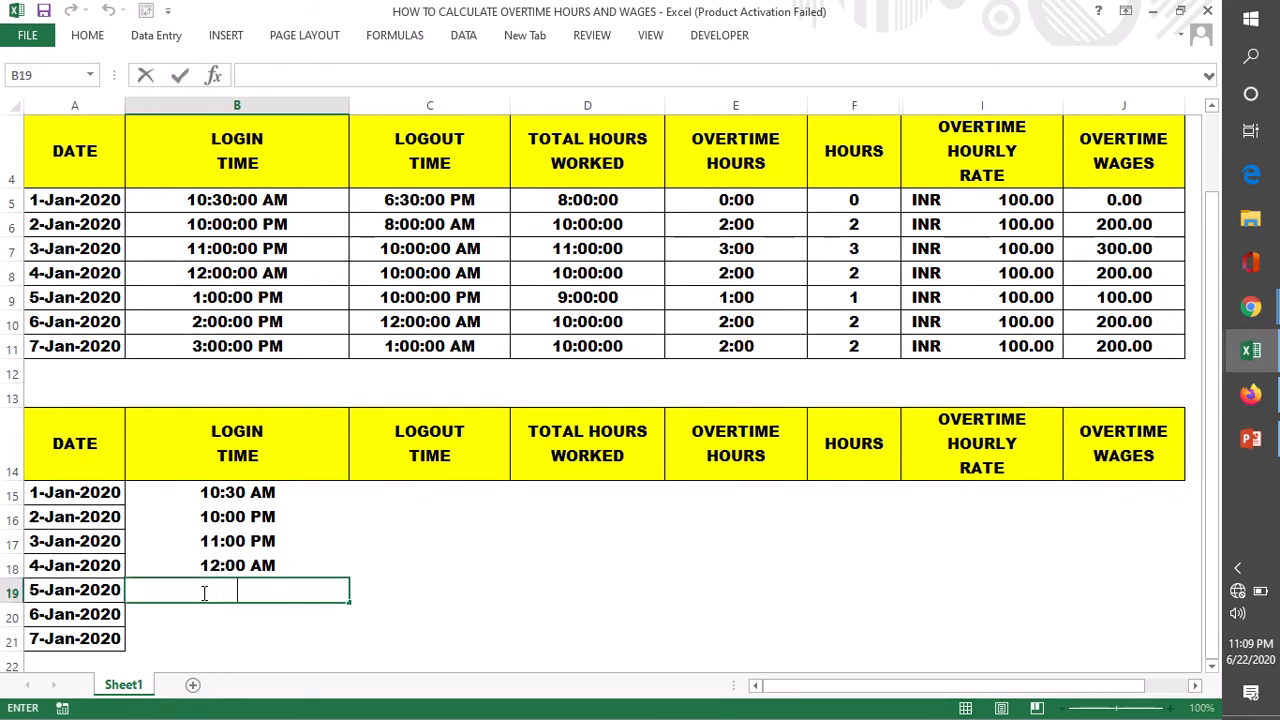
text(=TIM)
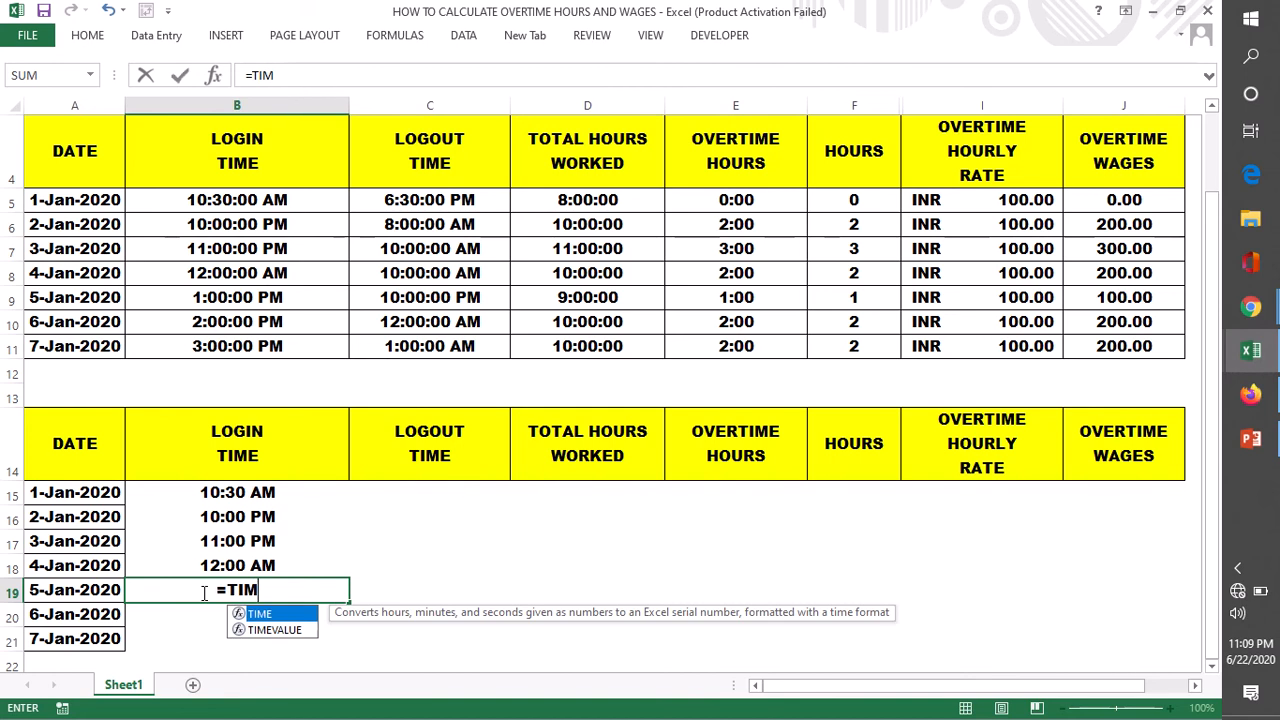
text(E()
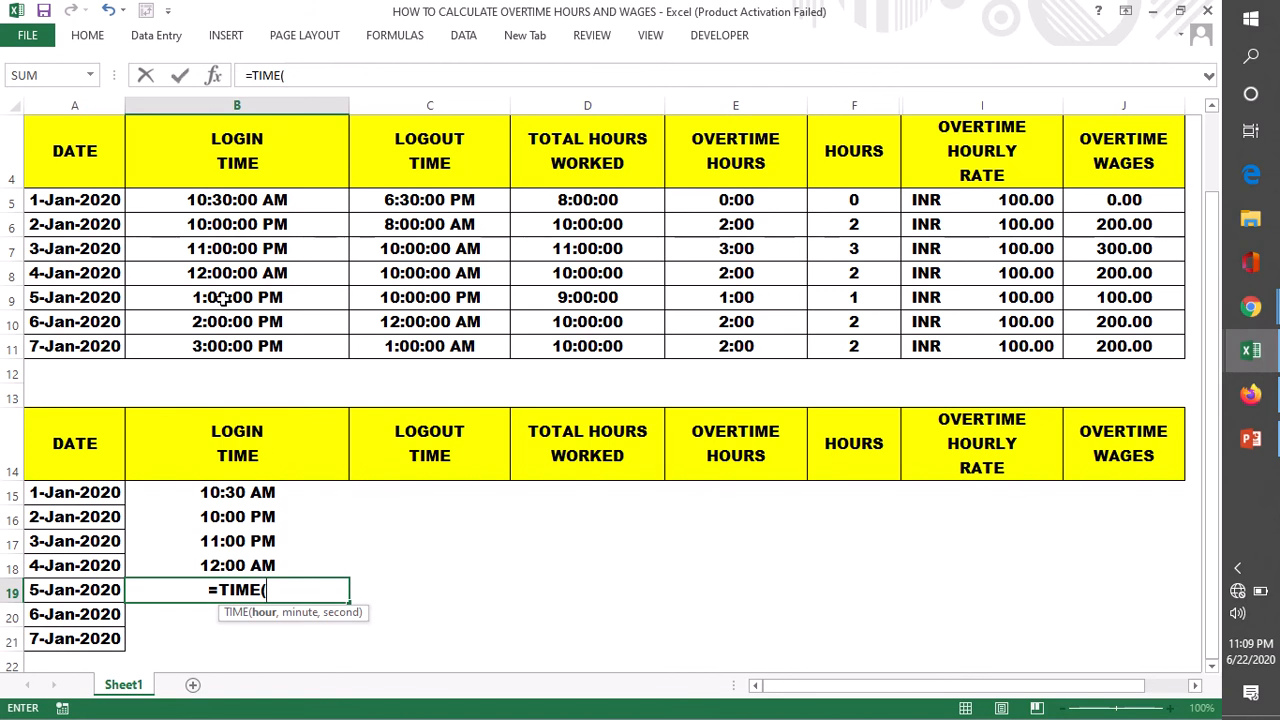
text(13,00)
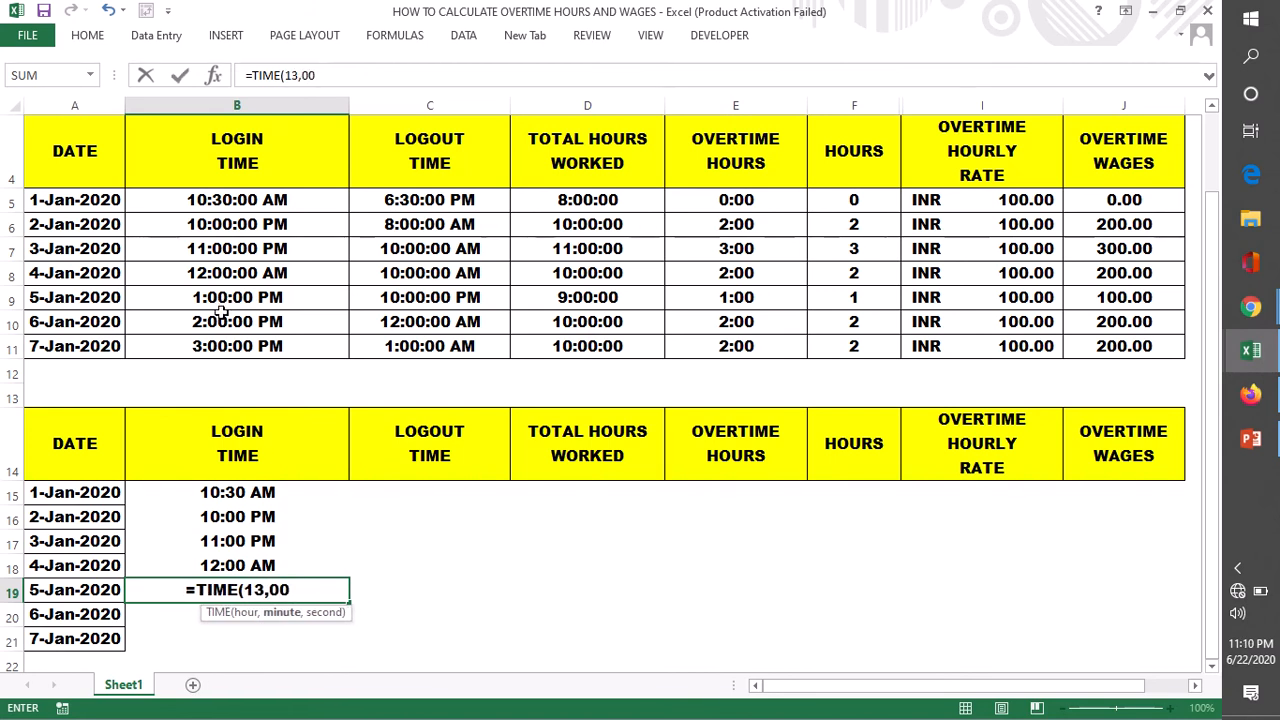
key(BackSpace)
text(,0)
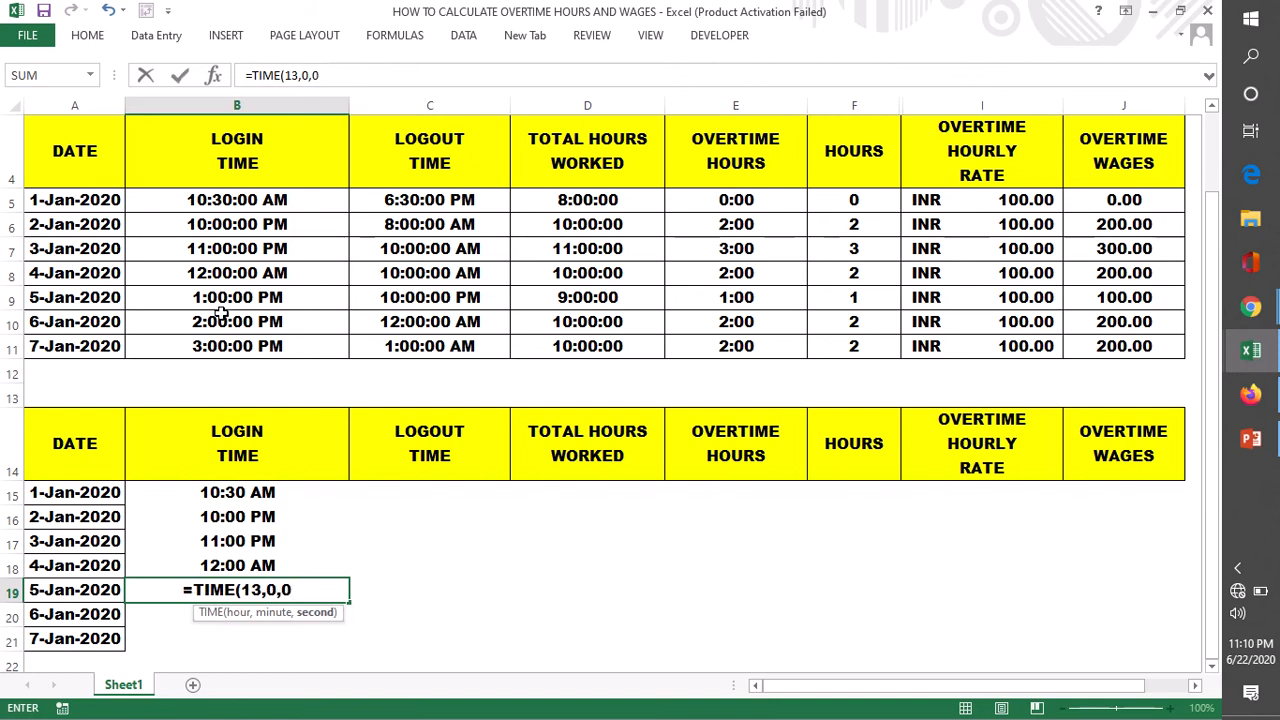
text())
key(Return)
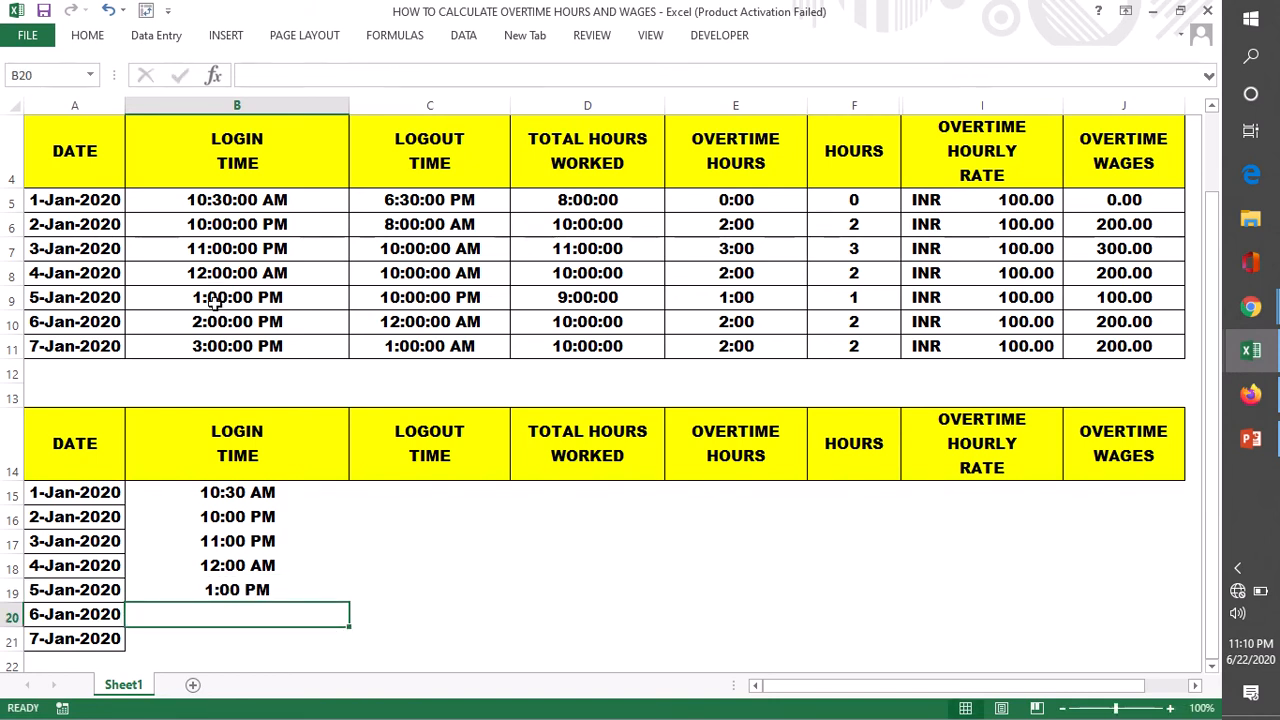
- Fill the login time formula from B19 down through B21 and change the 6-Jan-2020 formula in B20 to =TIME(14,0,0)
click(236, 592)
drag(352, 602, 300, 634)
double_click(222, 614)
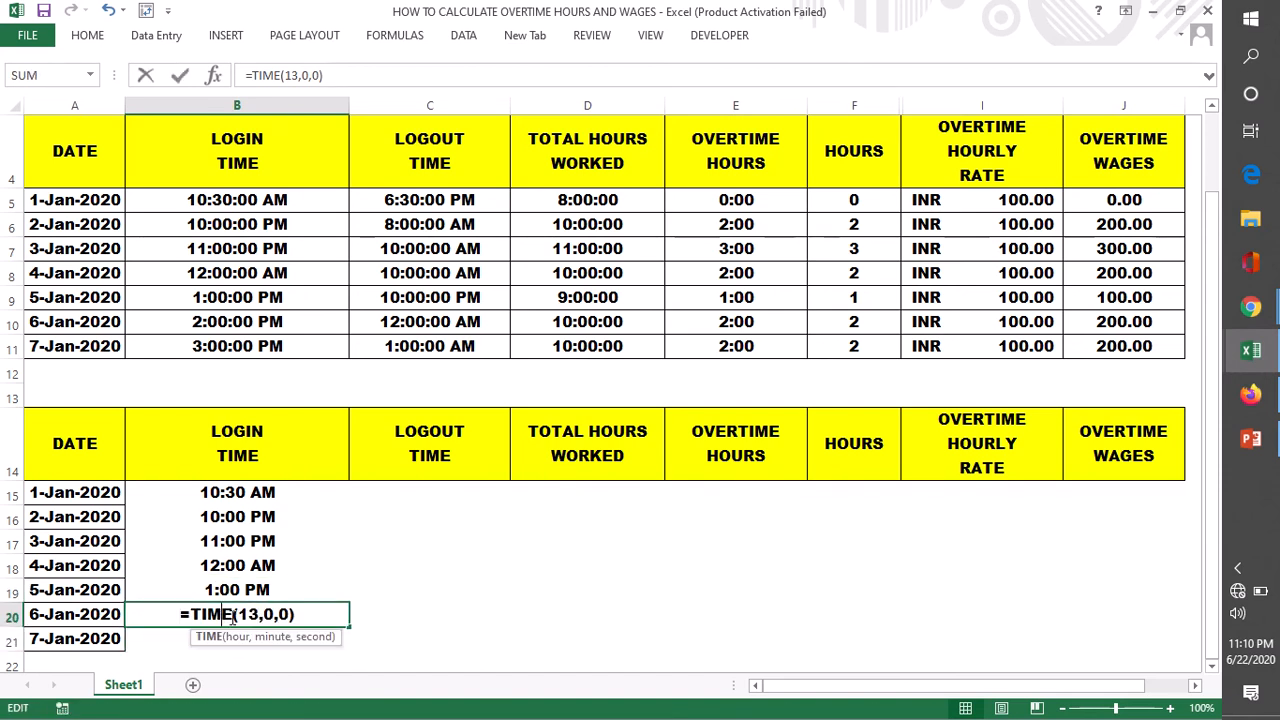
click(257, 614)
key(BackSpace)
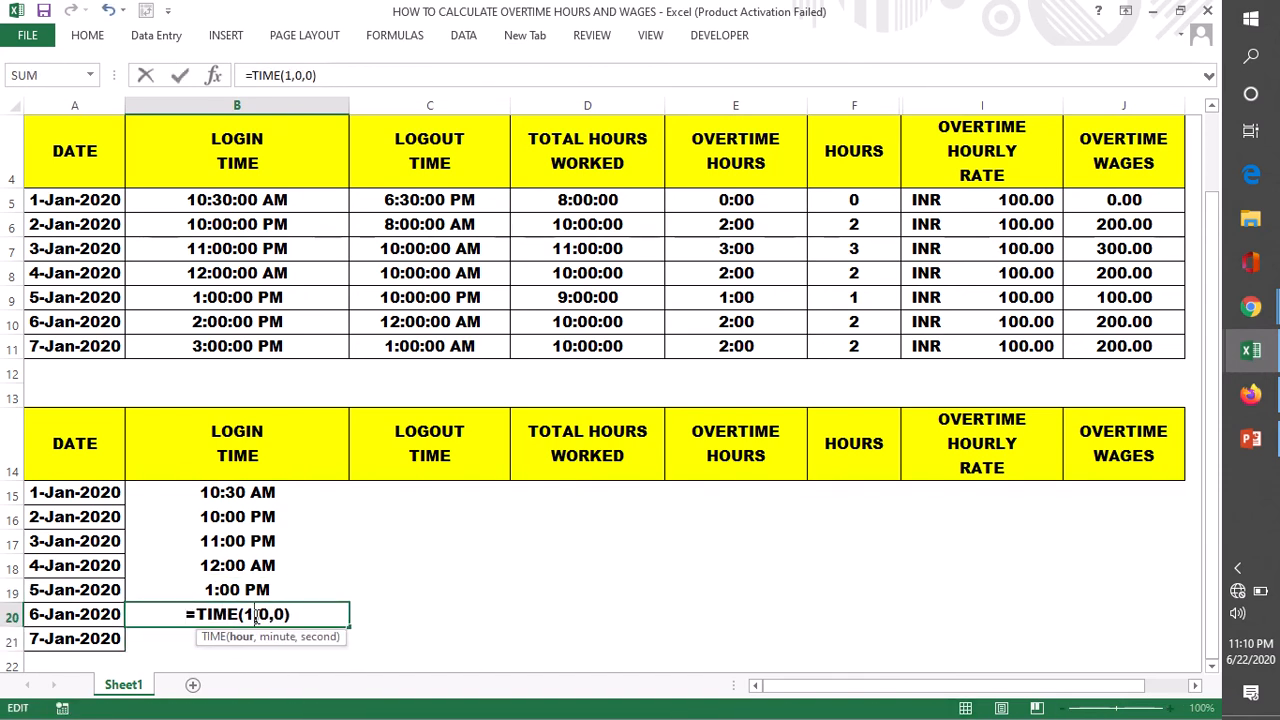
text(4)
key(Return)
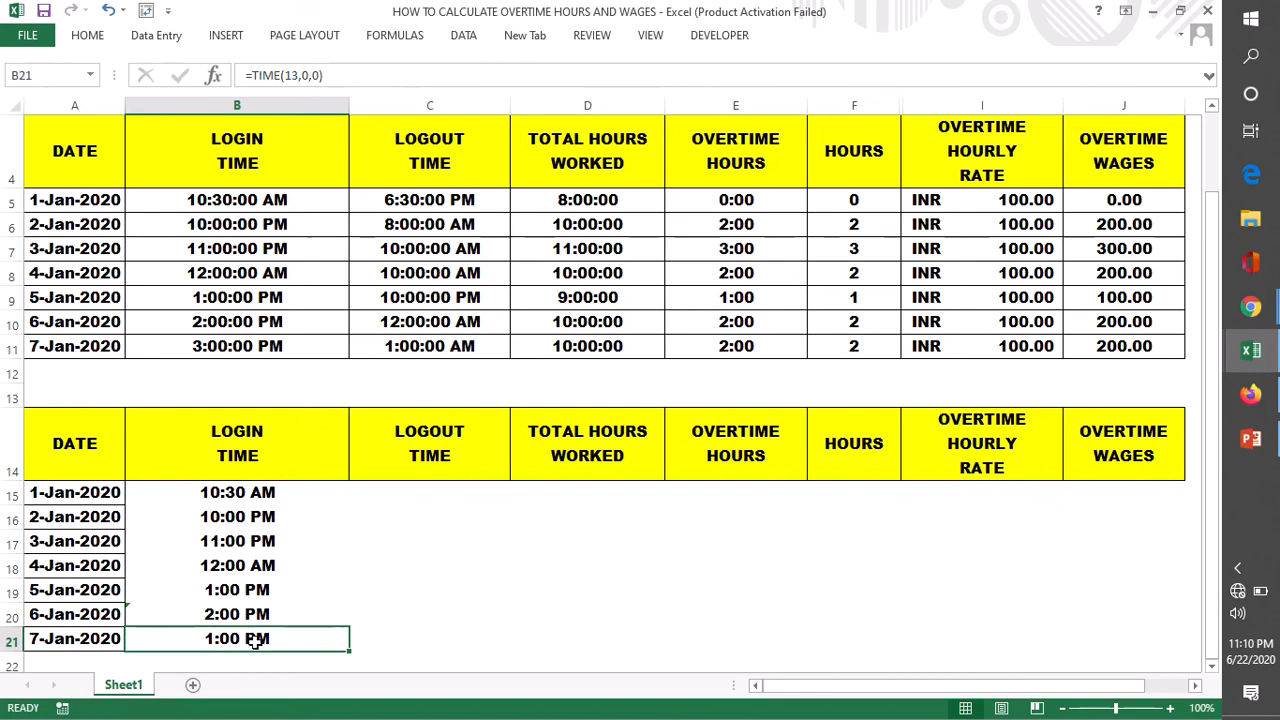
- Change the 7-Jan-2020 login time formula in B21 to =TIME(15,0,0)
double_click(257, 638)
key(BackSpace)
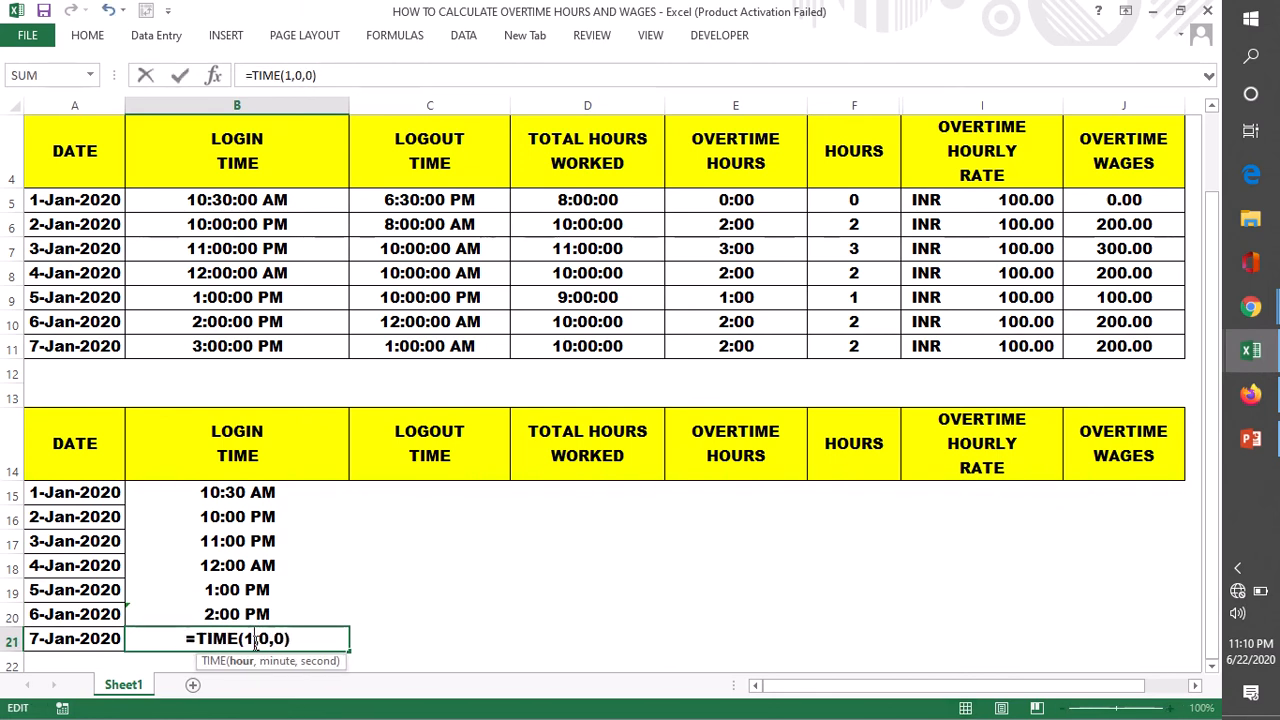
text(5)
key(Return)
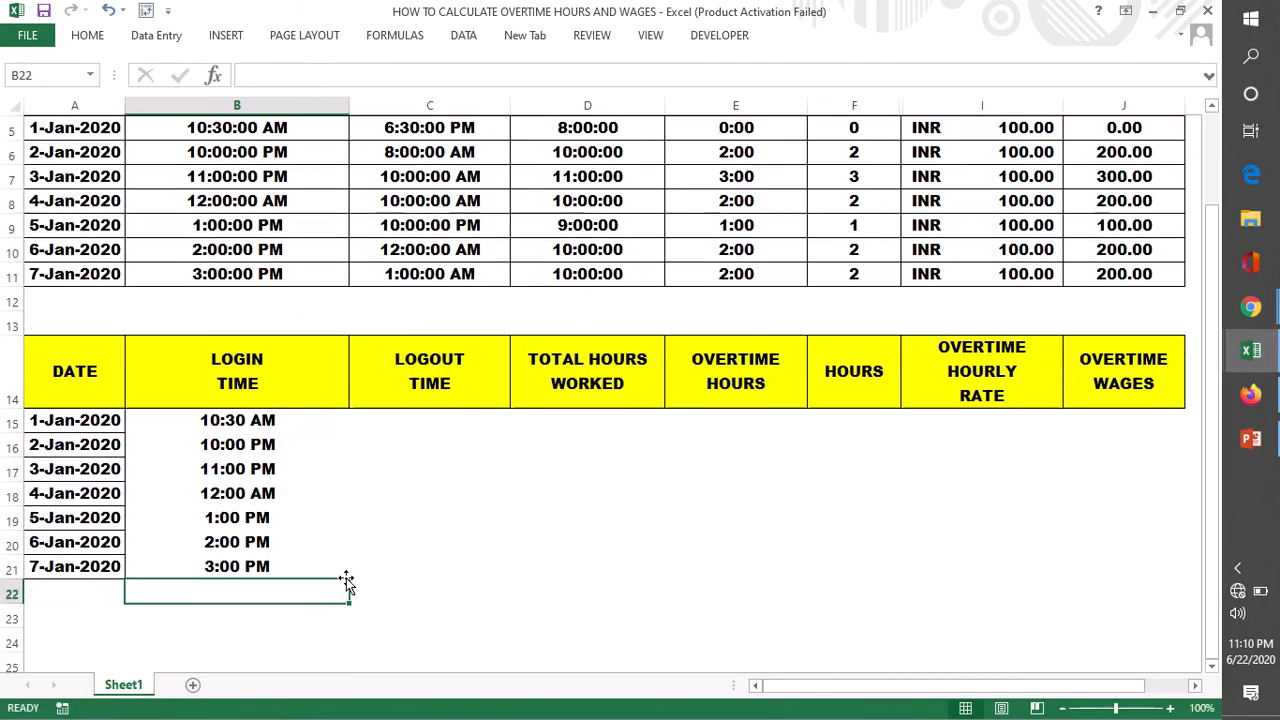
- Enter =TIME(18,30,00) in C15 as the logout time for 1-Jan-2020
click(413, 422)
scroll(413, 422, up, 2)
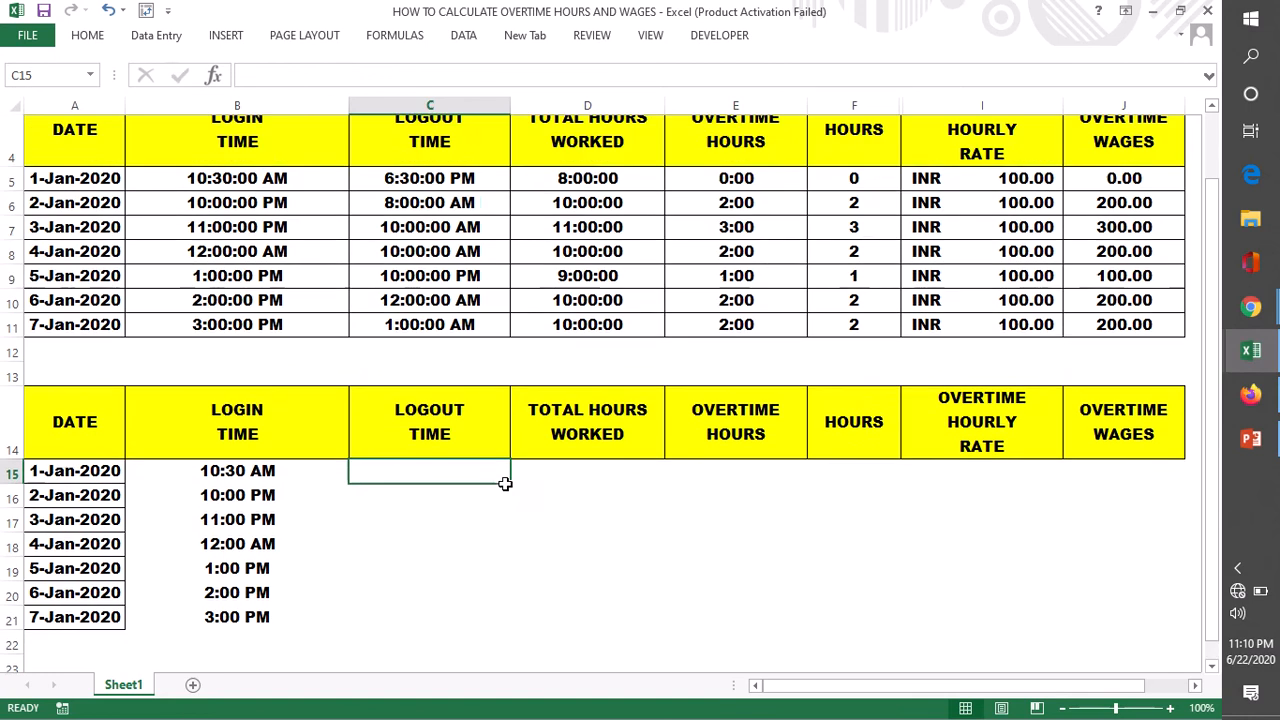
double_click(389, 605)
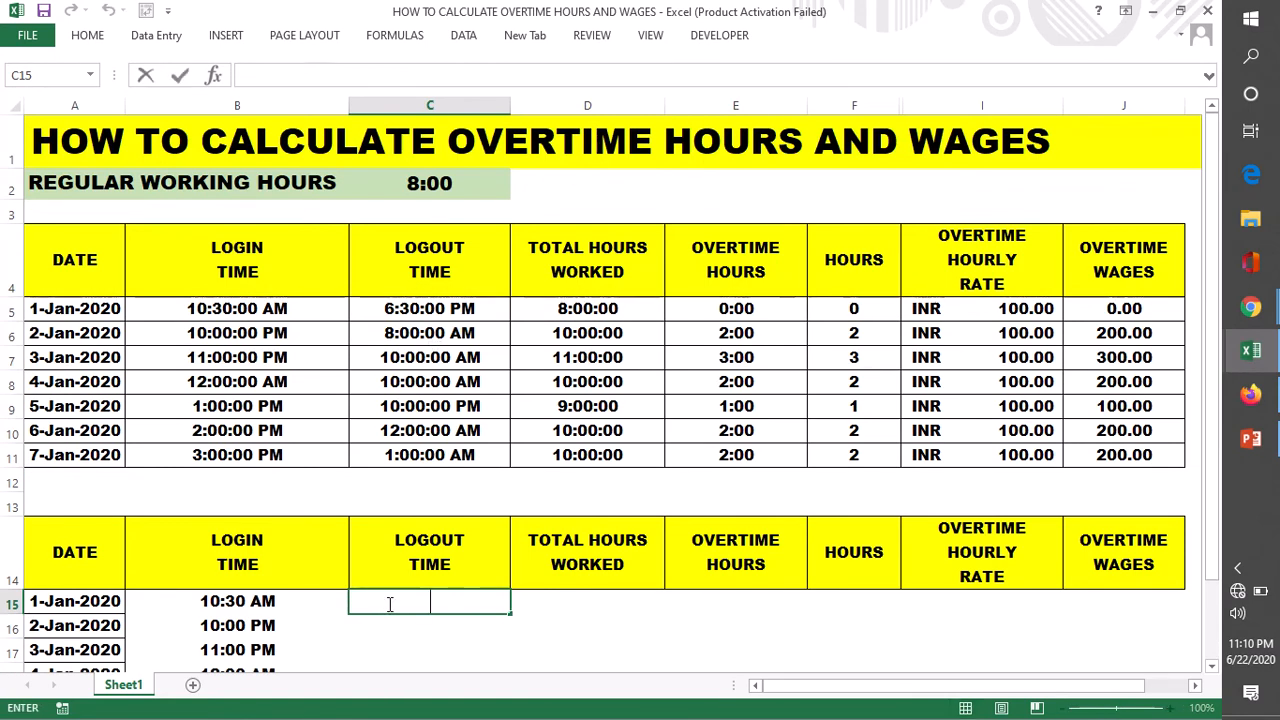
text(=TIME)
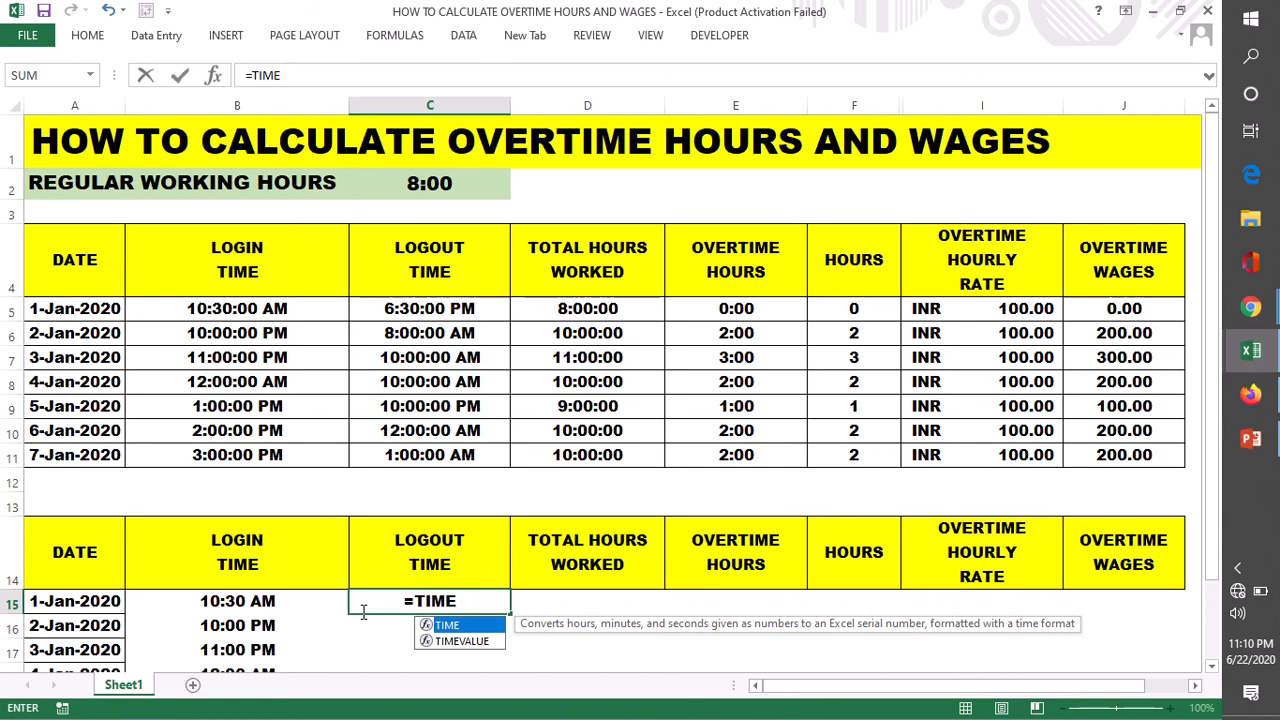
text(()
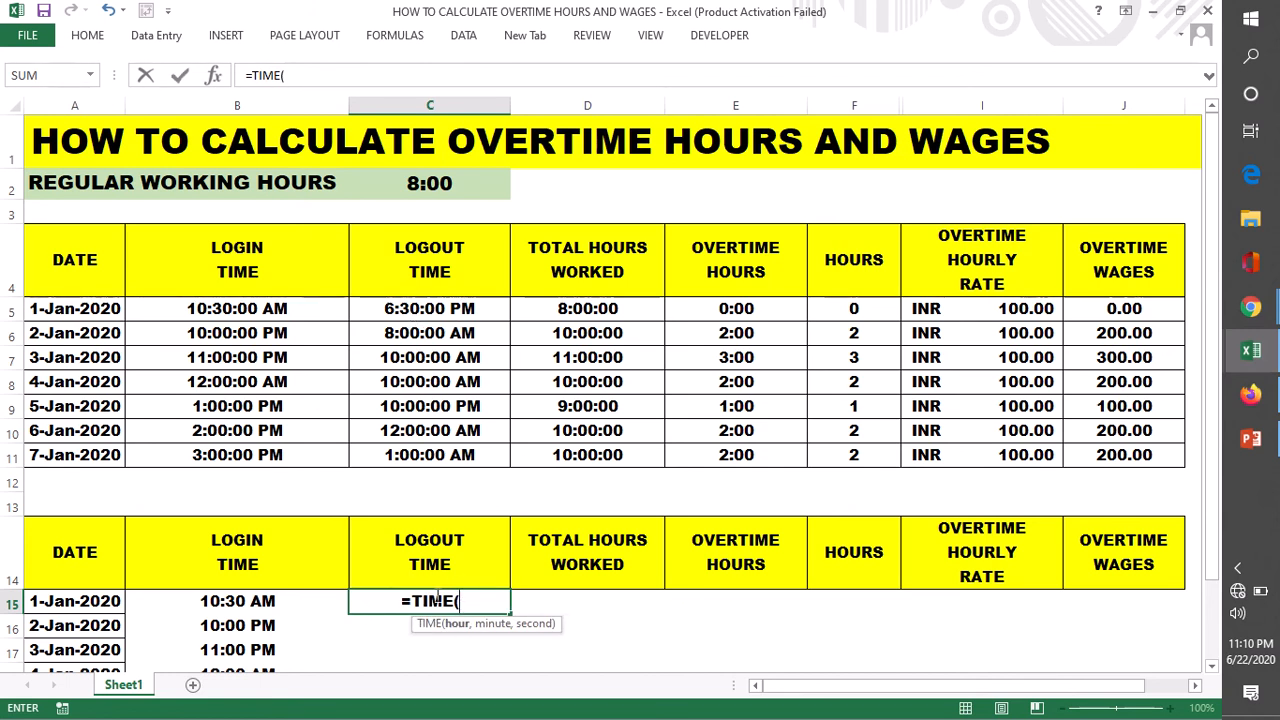
text(18,)
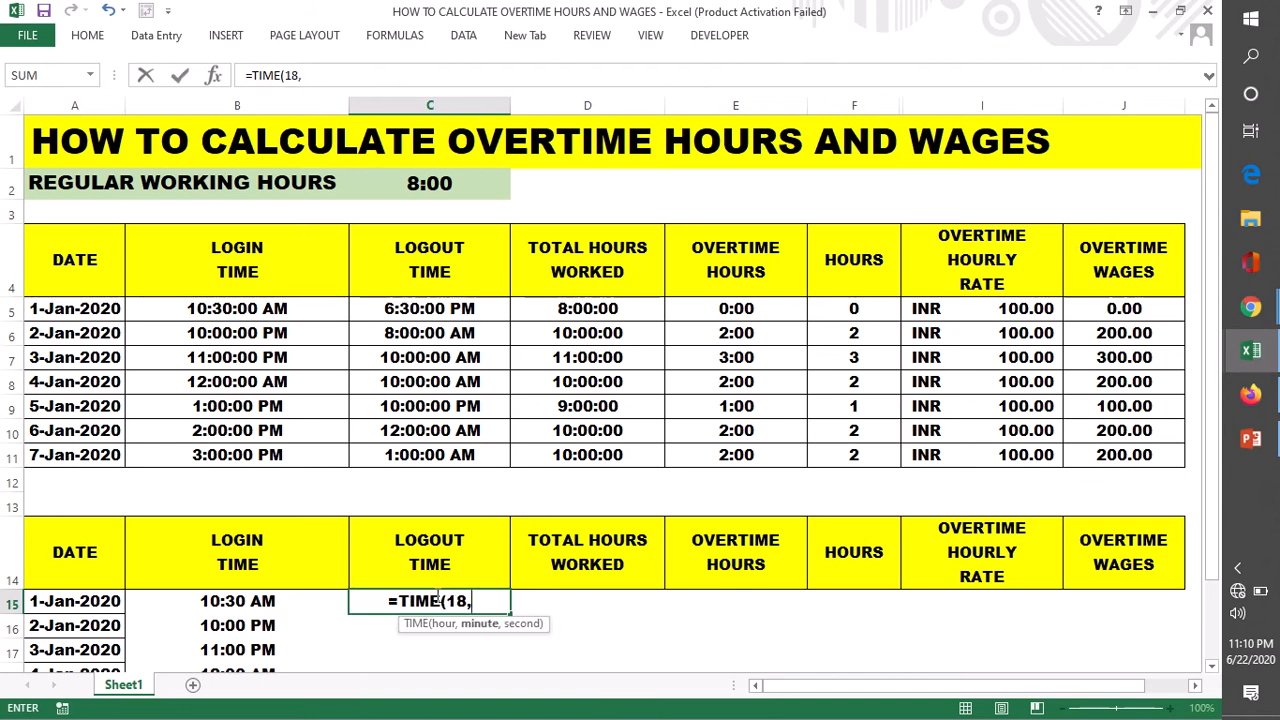
text(30)
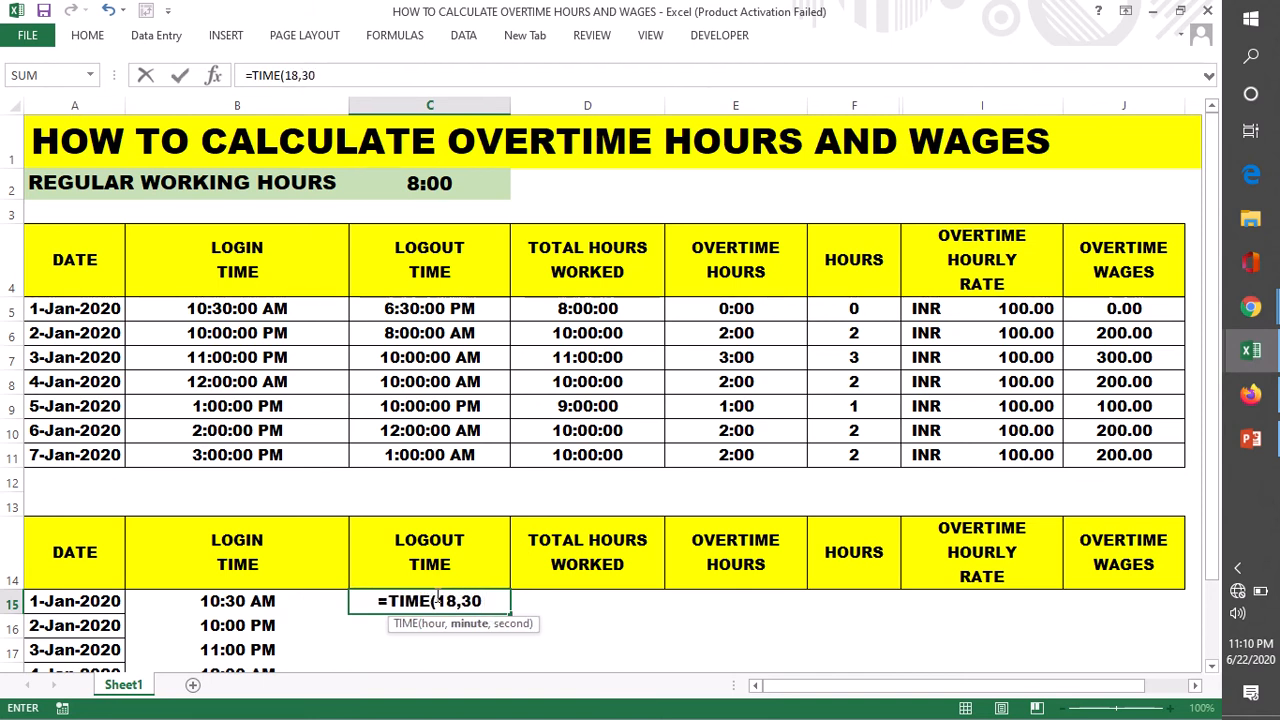
text(,00)
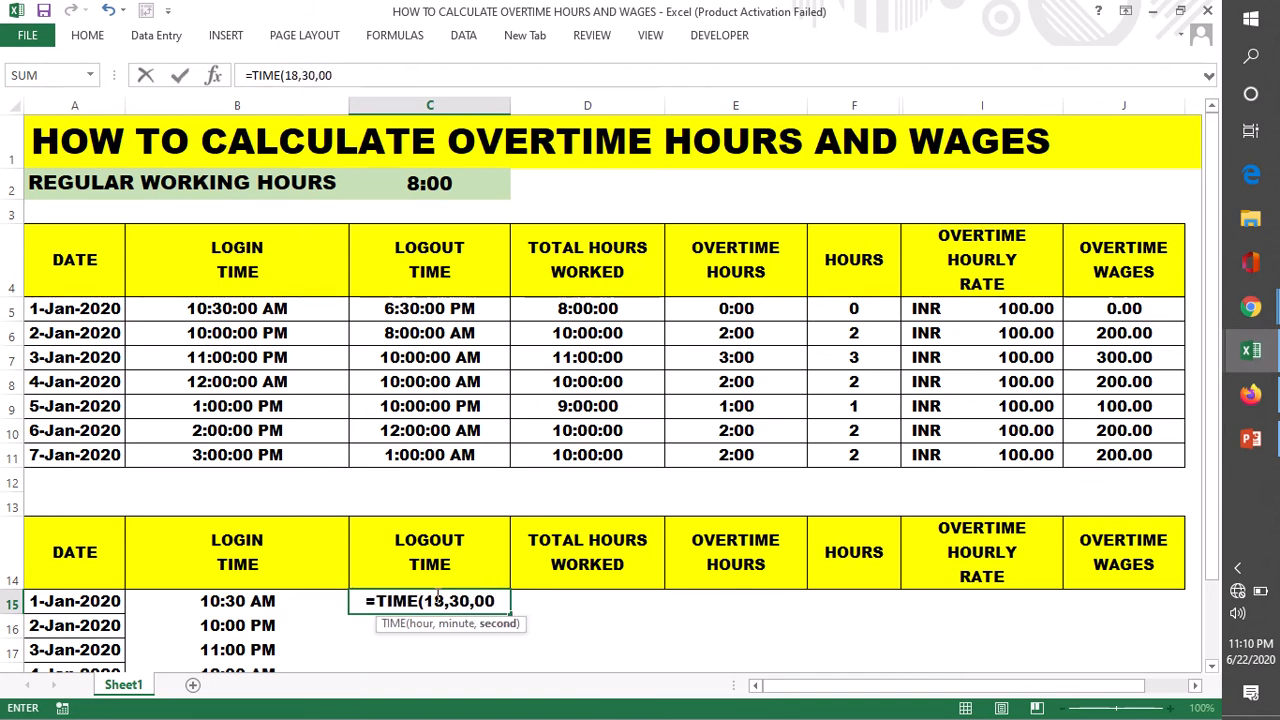
text())
key(Return)
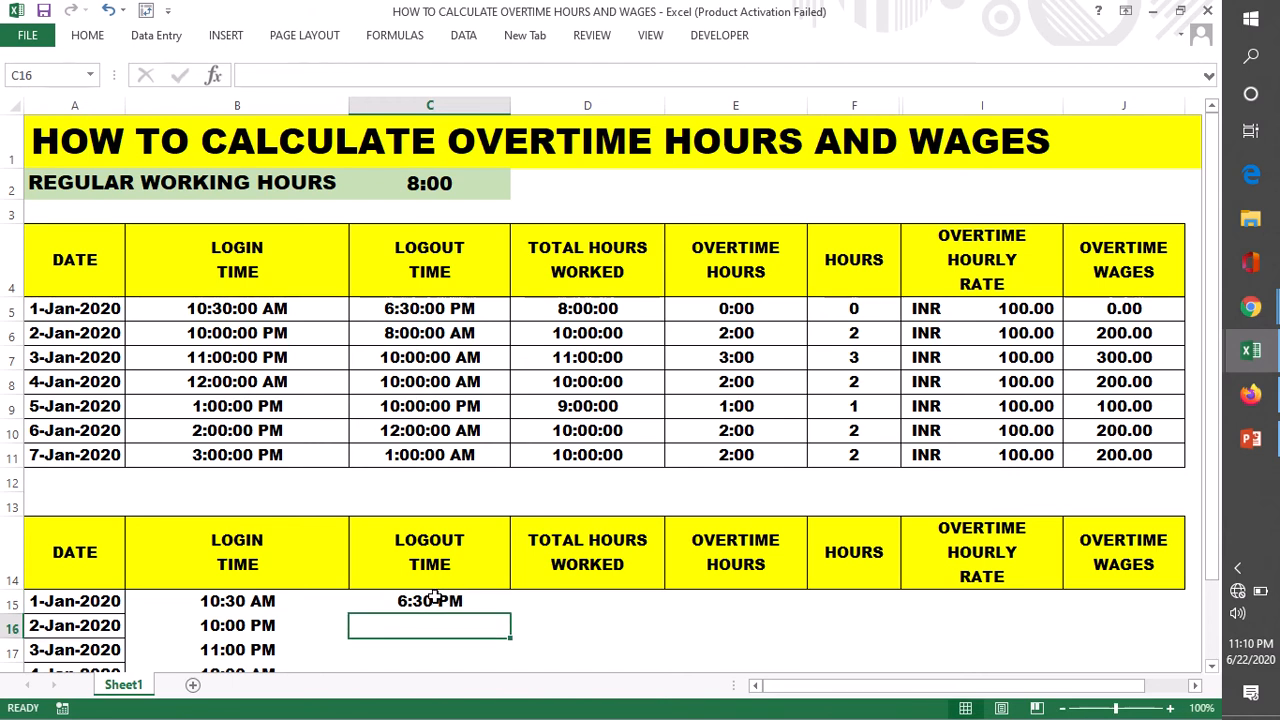
- Enter =TIME(18,0,0) in C16 as the logout time for 2-Jan-2020
scroll(522, 512, down, 1)
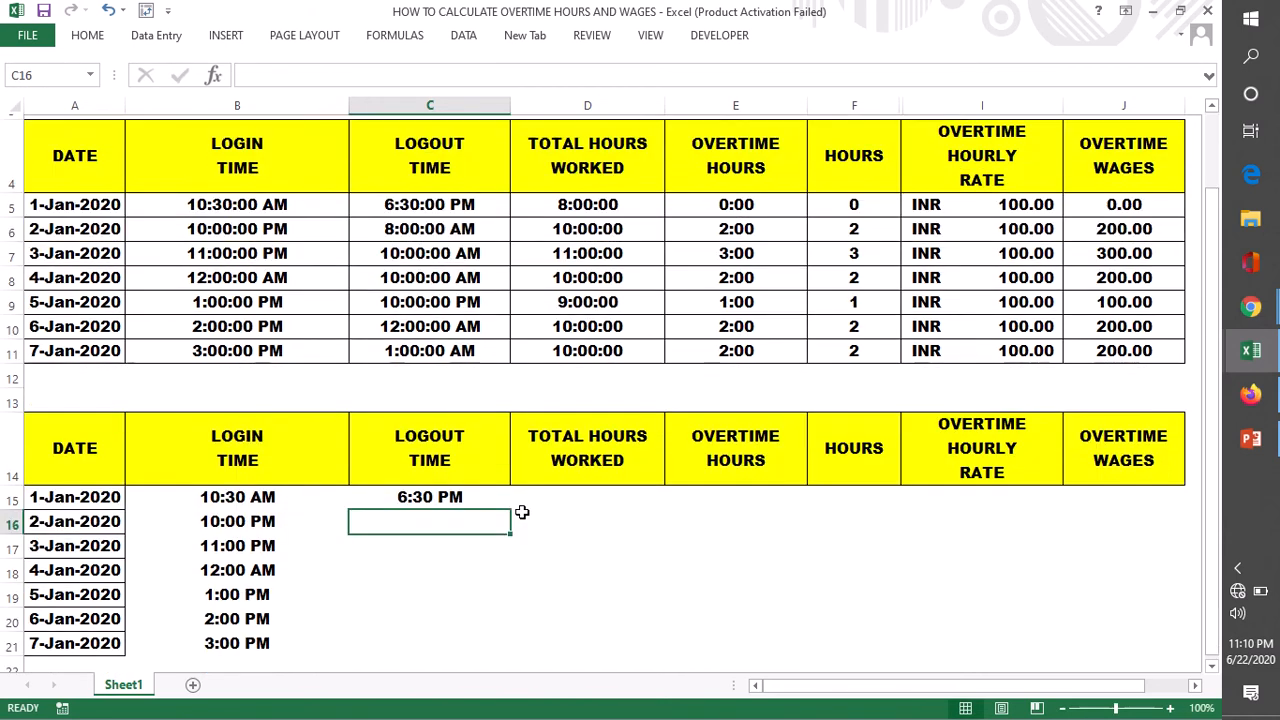
click(466, 500)
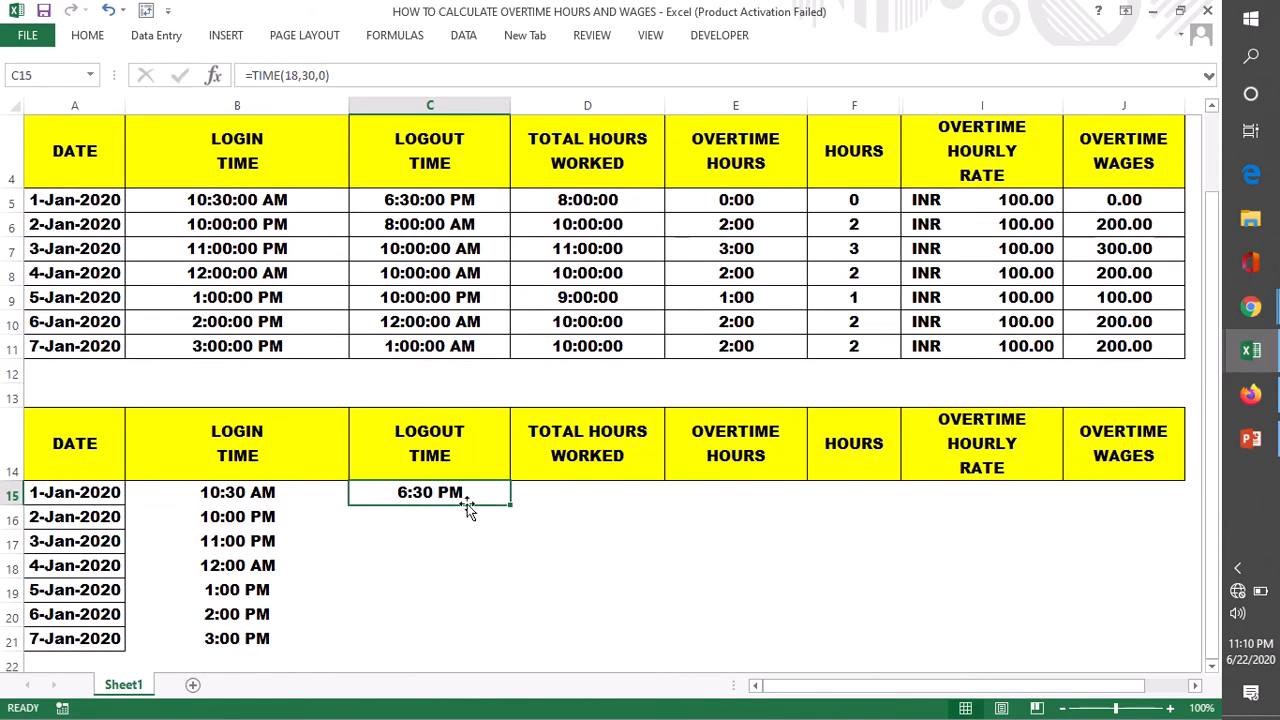
double_click(408, 516)
text(=)
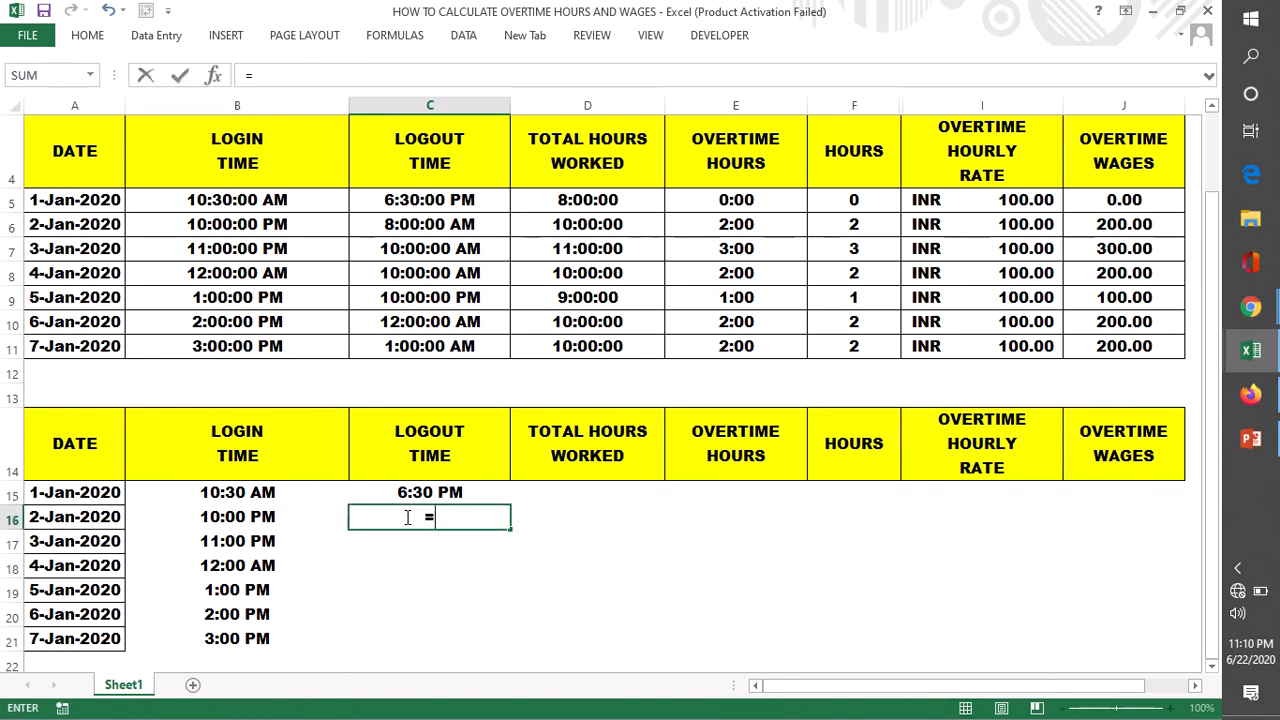
text(TIME)
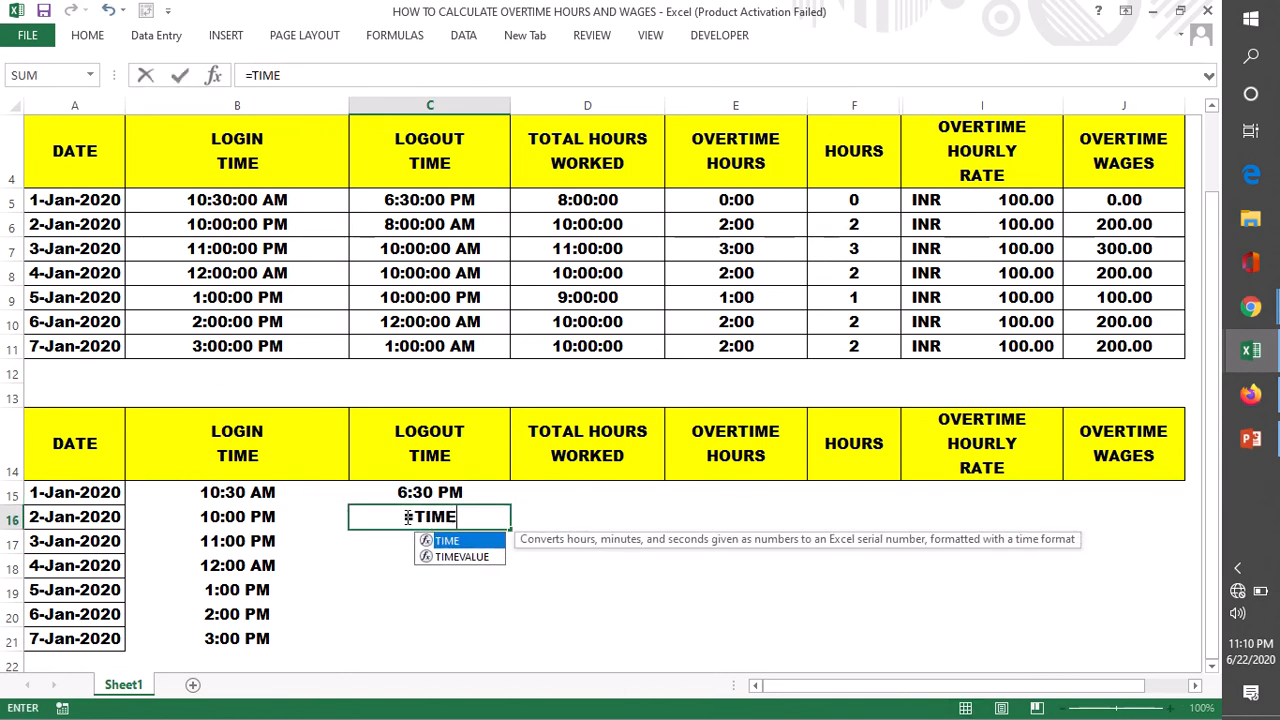
text(()
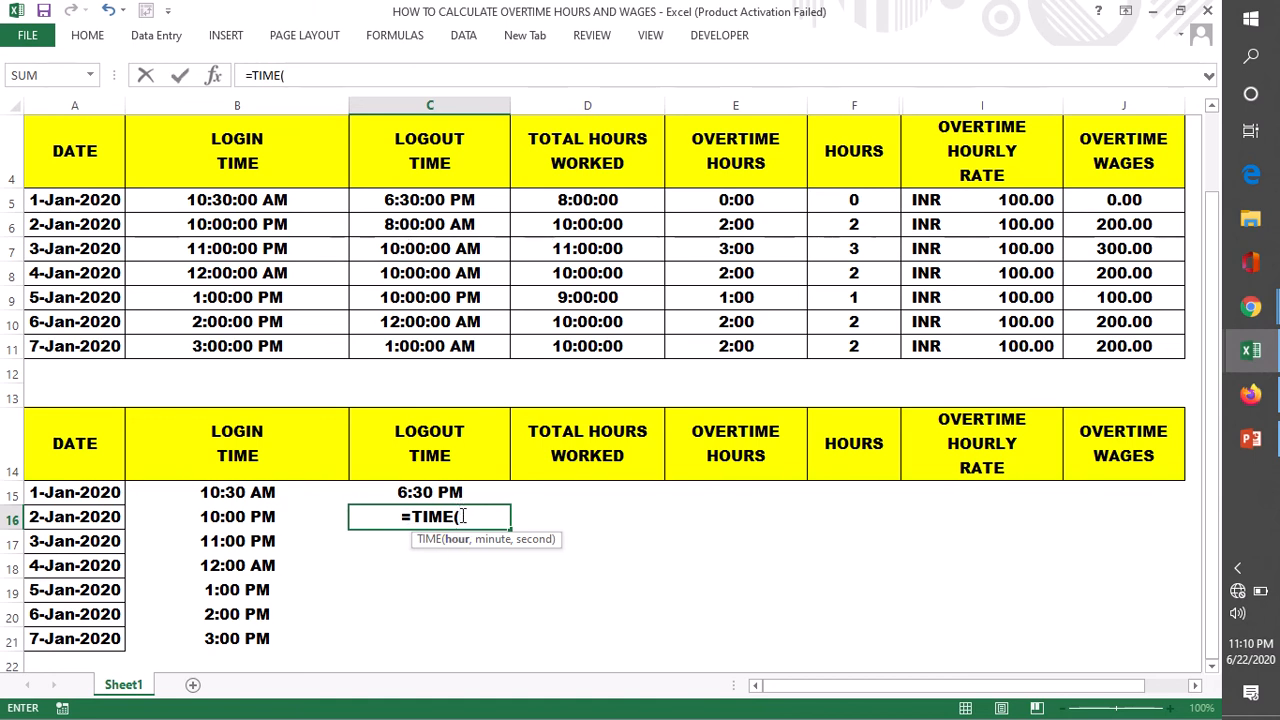
text(1)
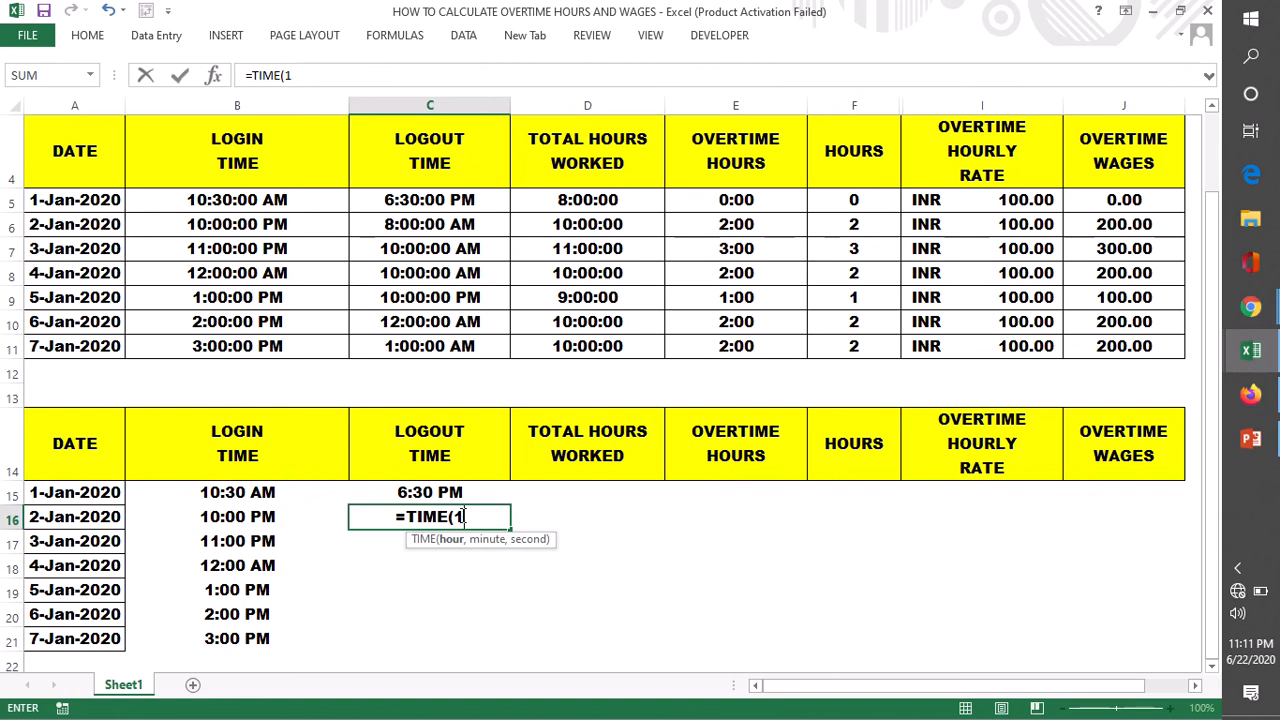
key(BackSpace)
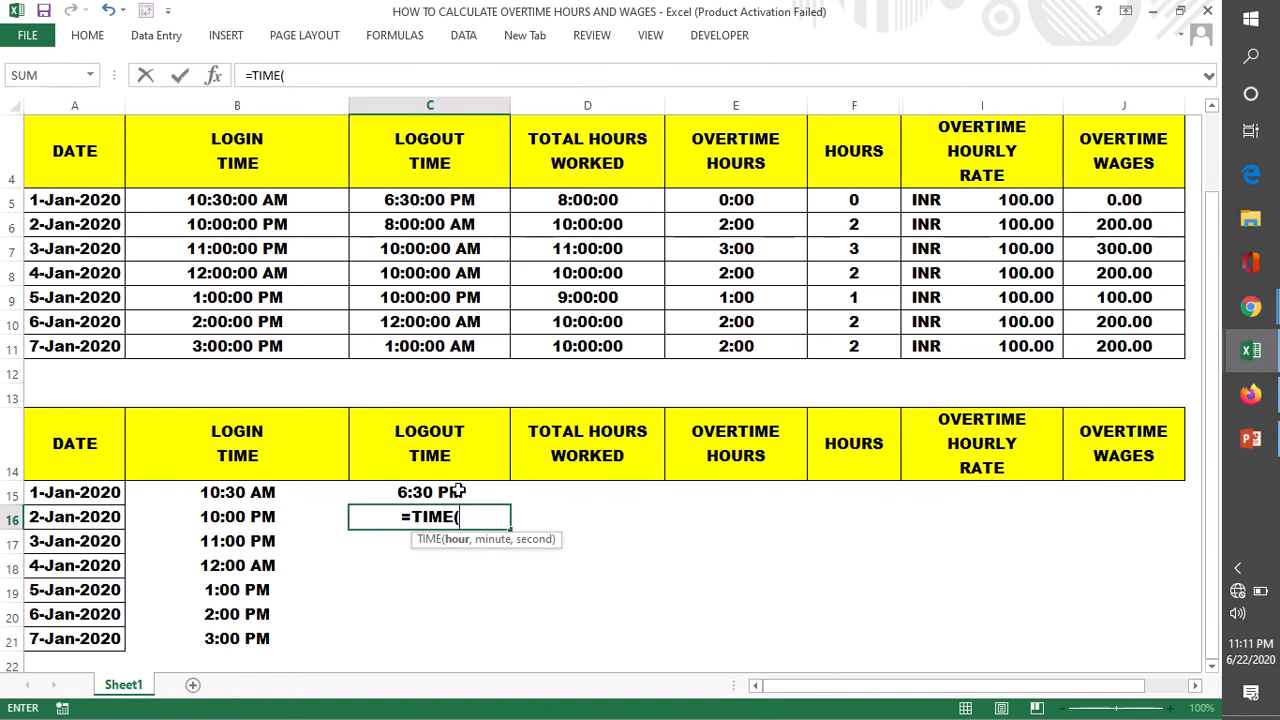
text(18,0,0)
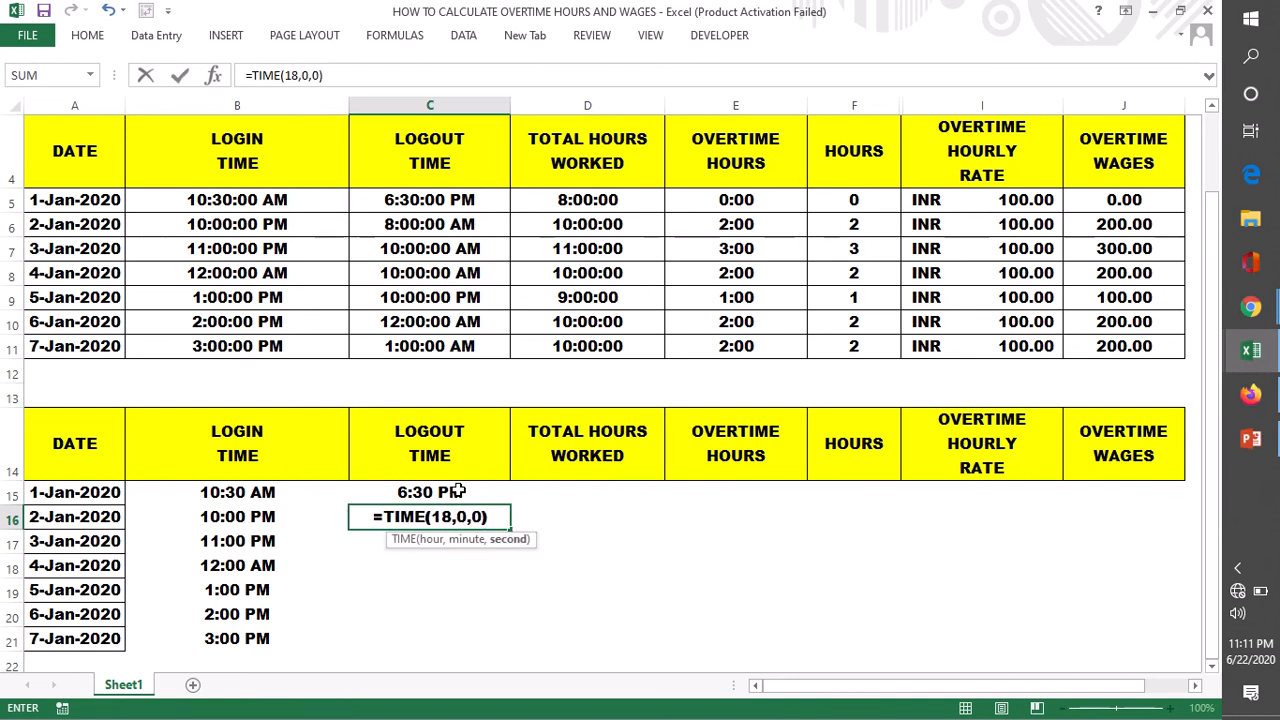
text())
key(Return)
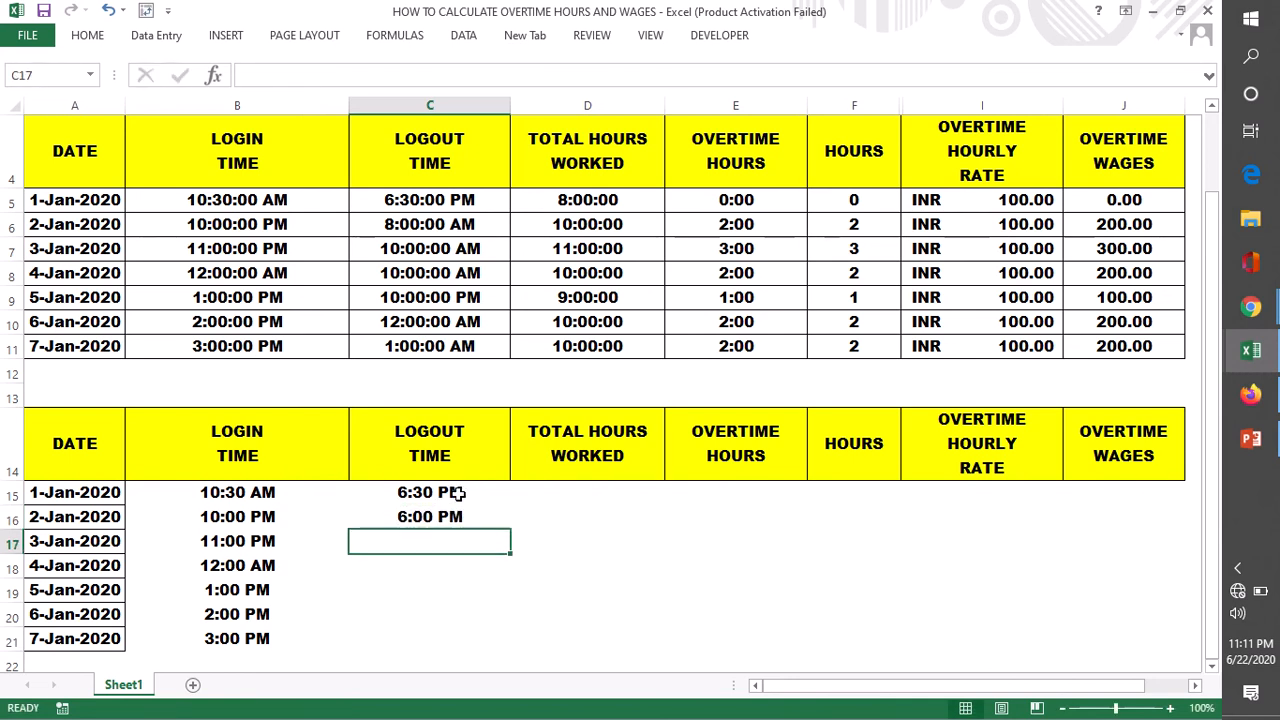
- Change the 2-Jan-2020 logout time formula in C16 to =TIME(20,0,0)
double_click(405, 520)
click(452, 516)
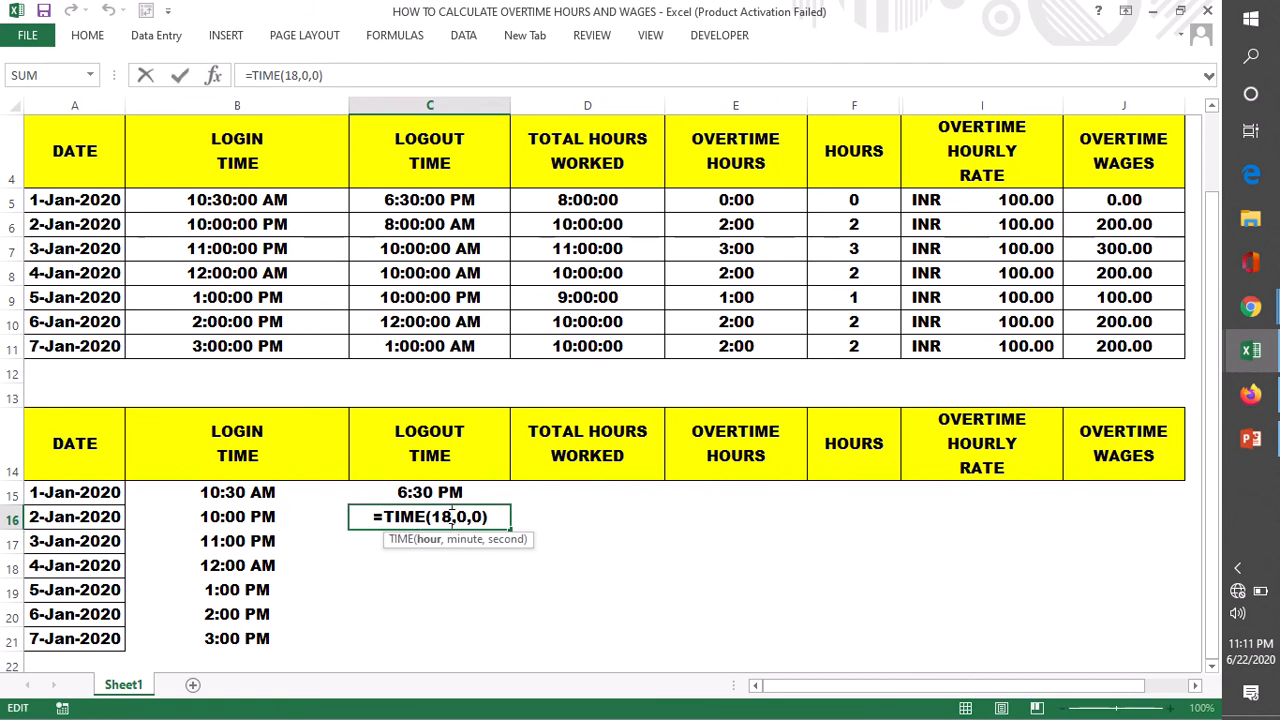
key(BackSpace)
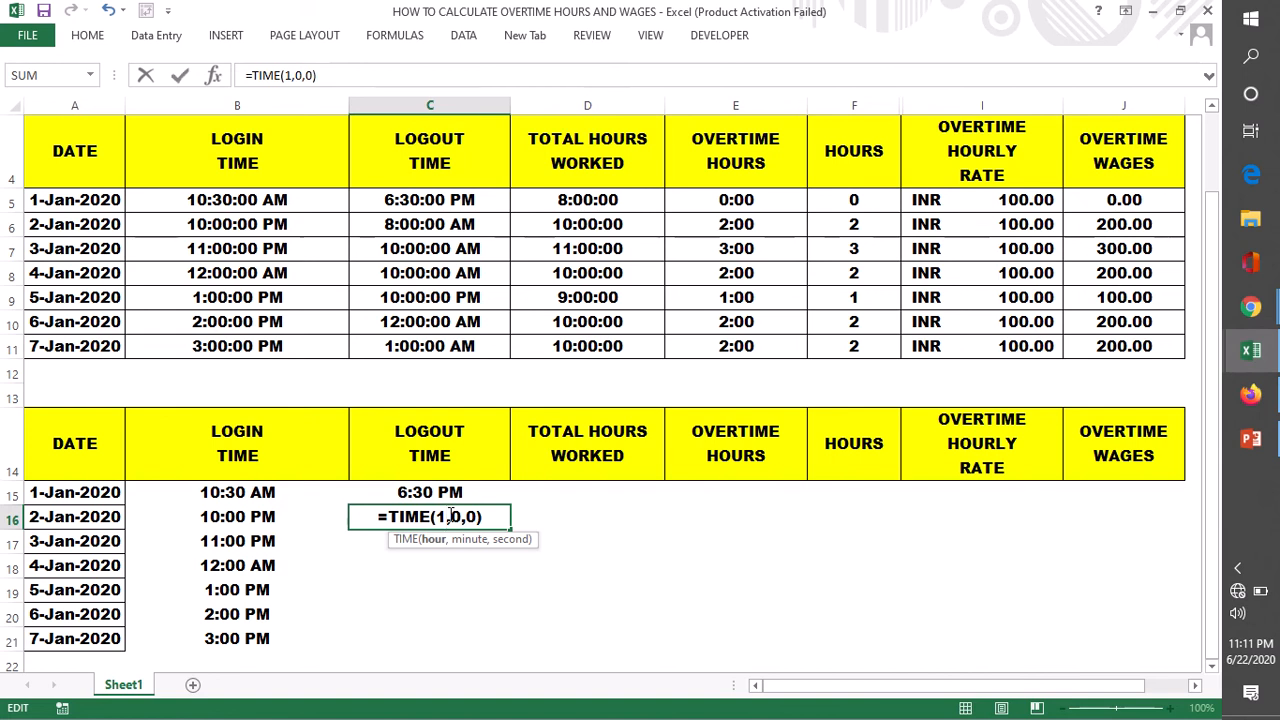
key(BackSpace)
text(20)
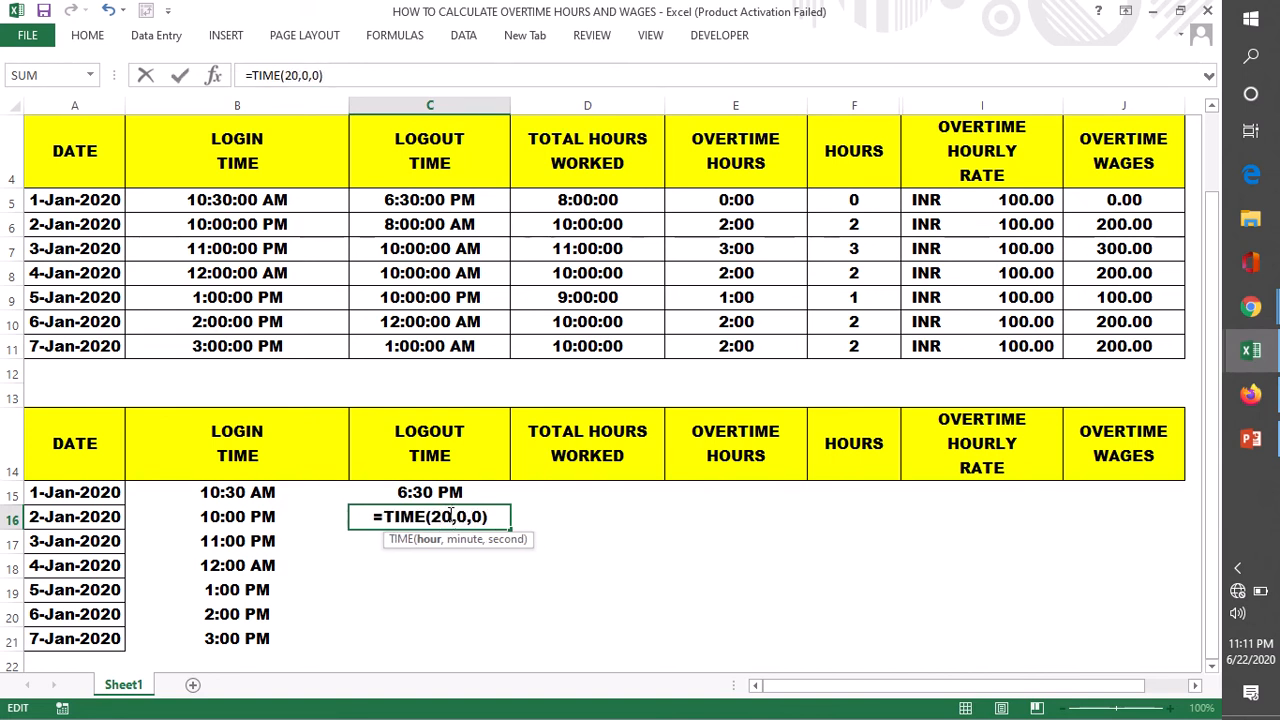
key(Return)
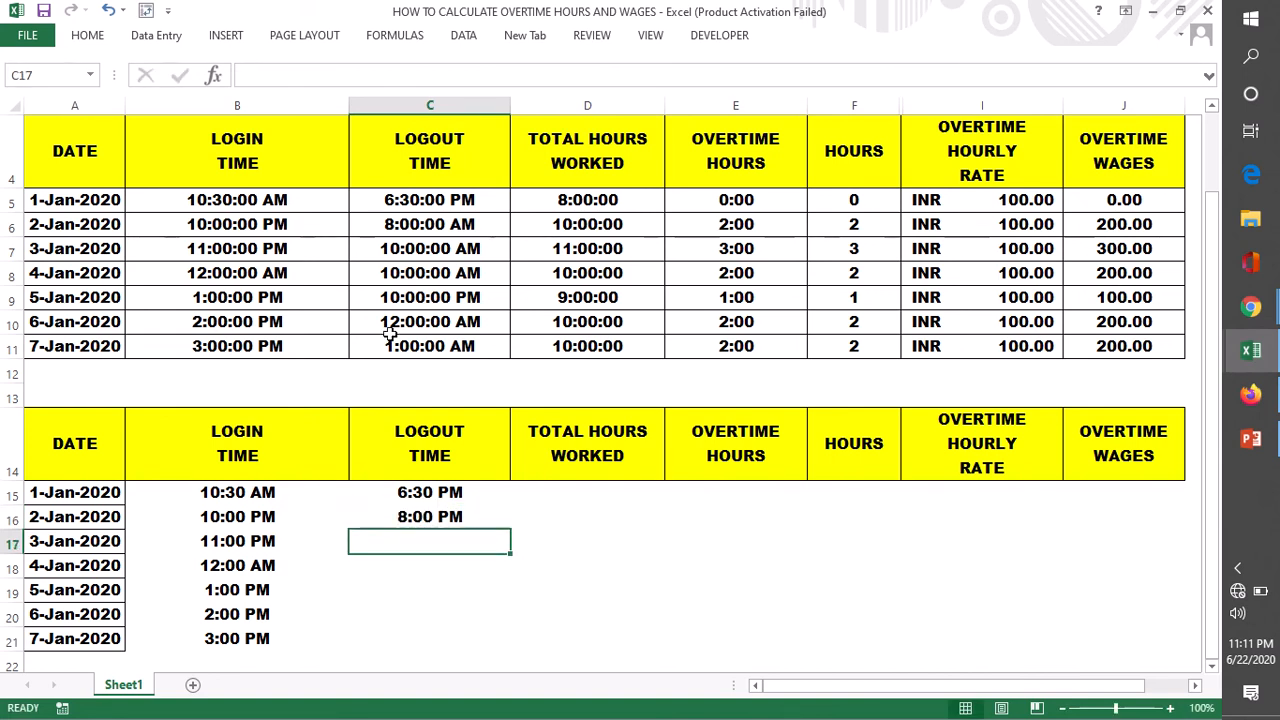
- Check the upper table's logout formula in C6 and change the 2-Jan-2020 formula in C16 to =TIME(8,0,0)
click(416, 234)
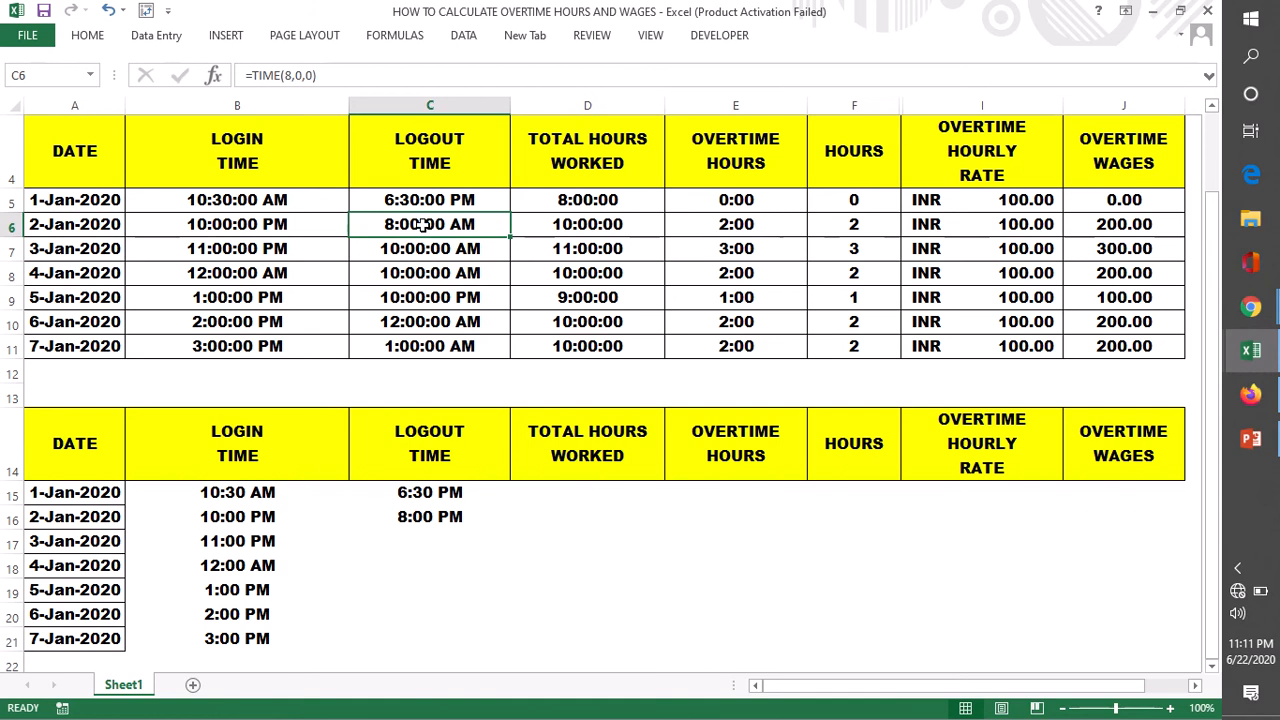
double_click(413, 520)
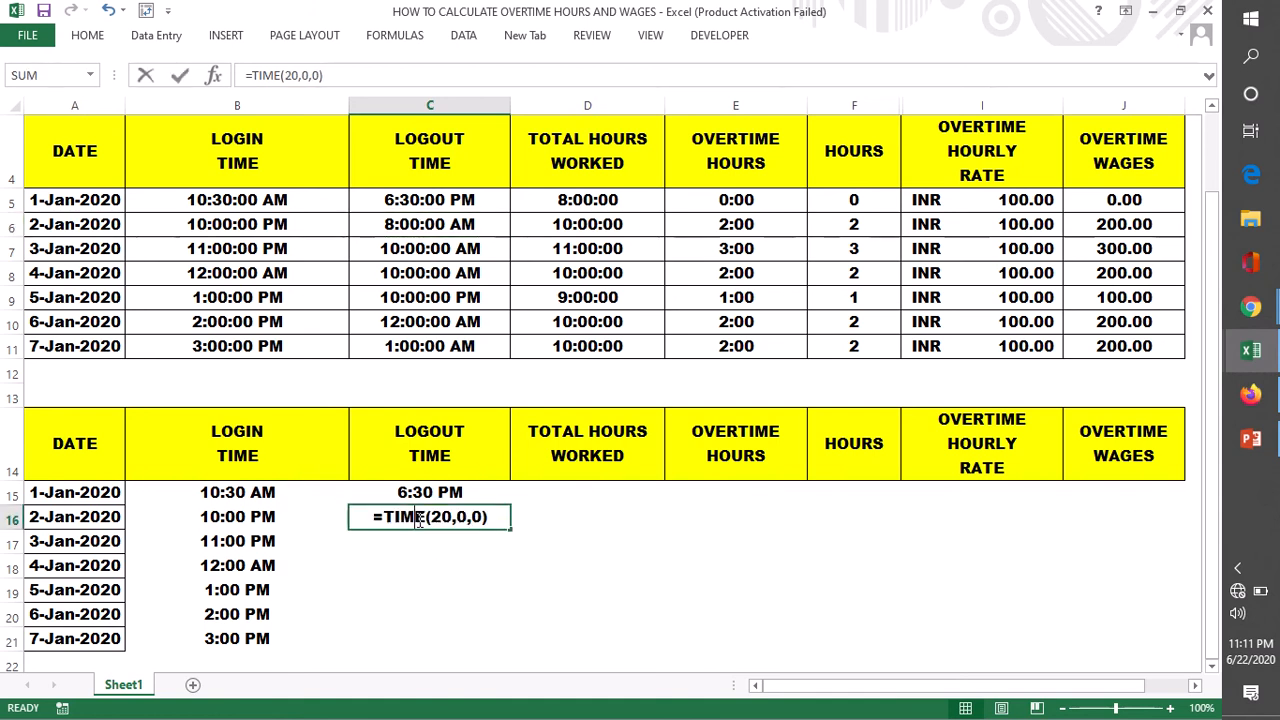
click(450, 517)
key(BackSpace)
key(BackSpace)
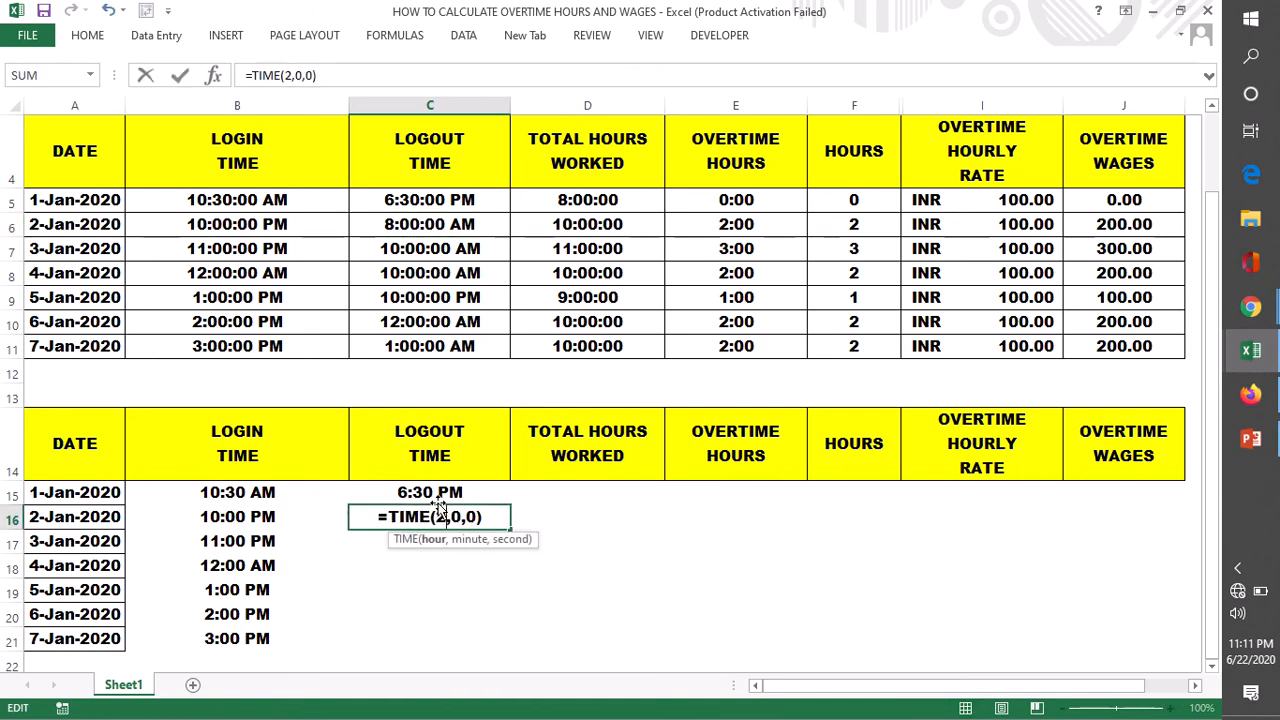
text(8)
key(Return)
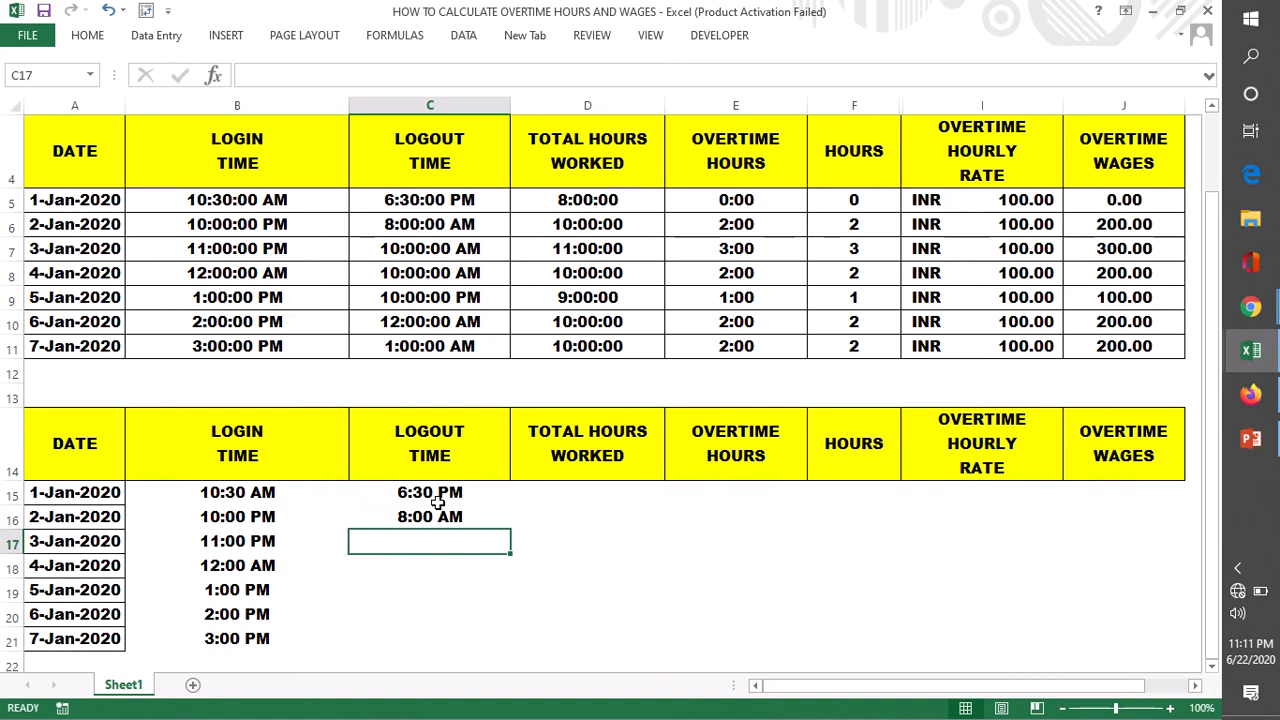
- Fill the logout time formula from C16 down through C21 and change the 3-Jan-2020 formula in C17 to =TIME(10,0,0)
click(440, 518)
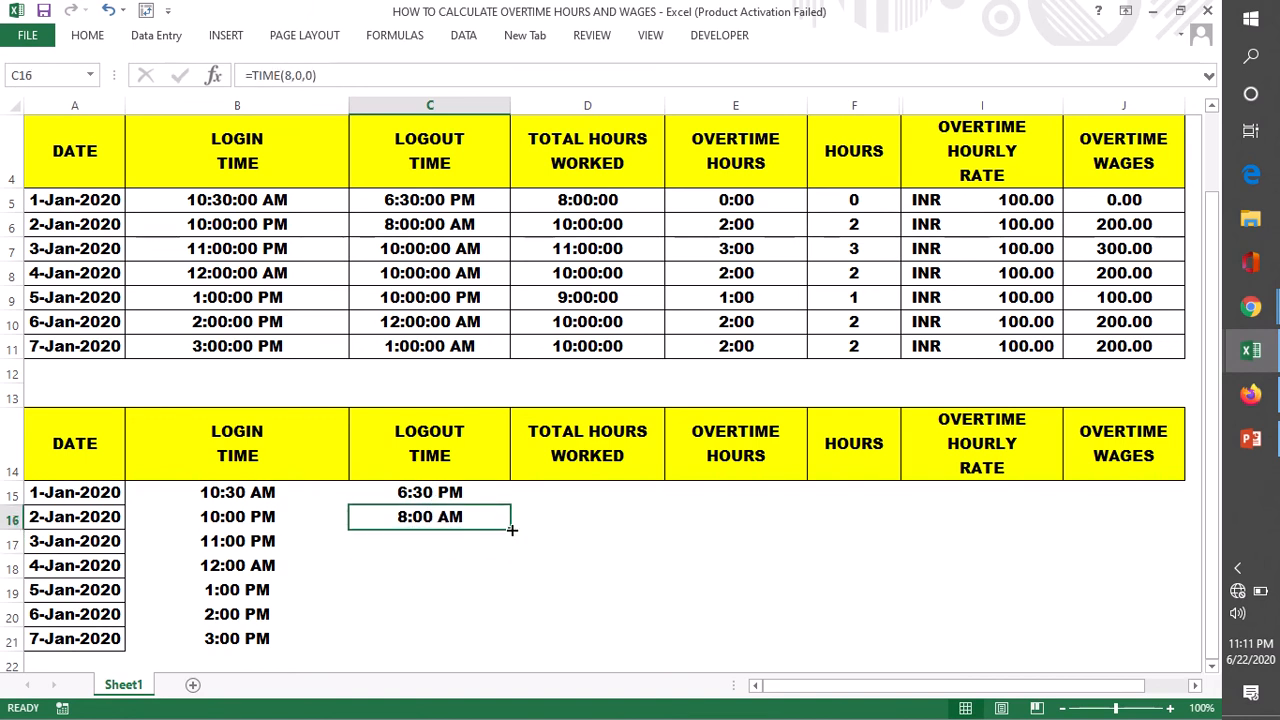
drag(511, 530, 534, 608)
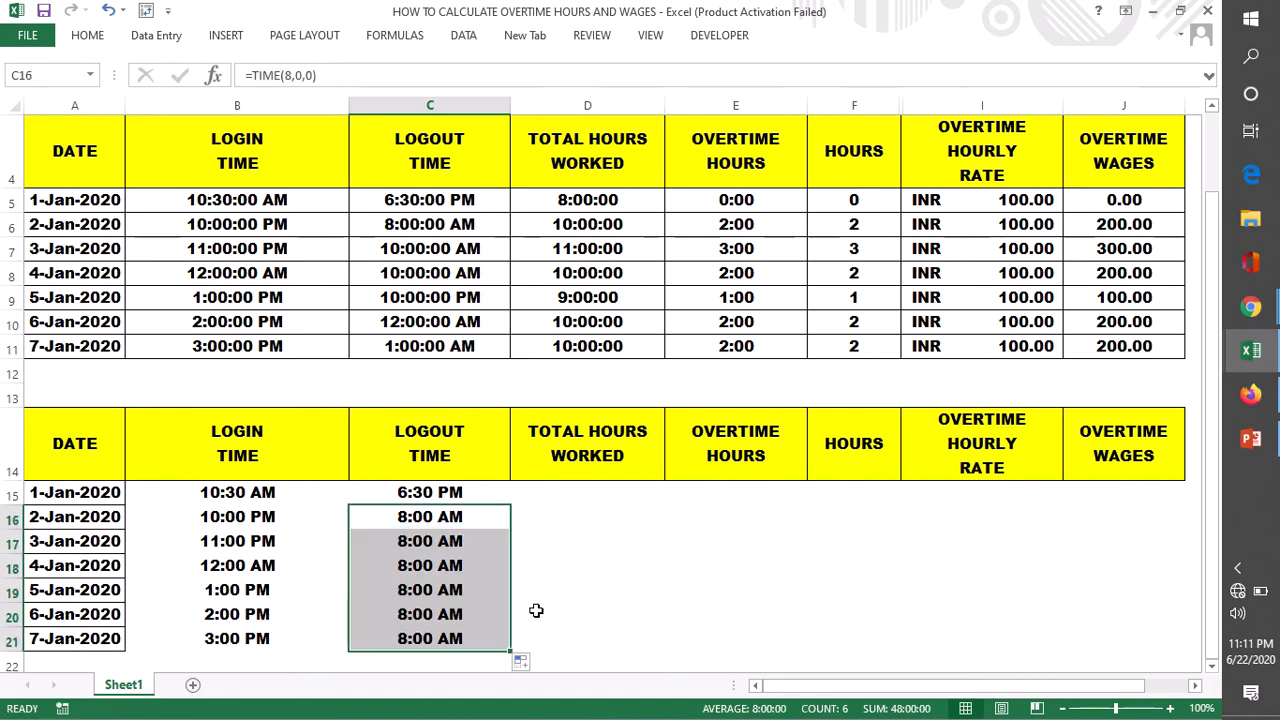
double_click(398, 538)
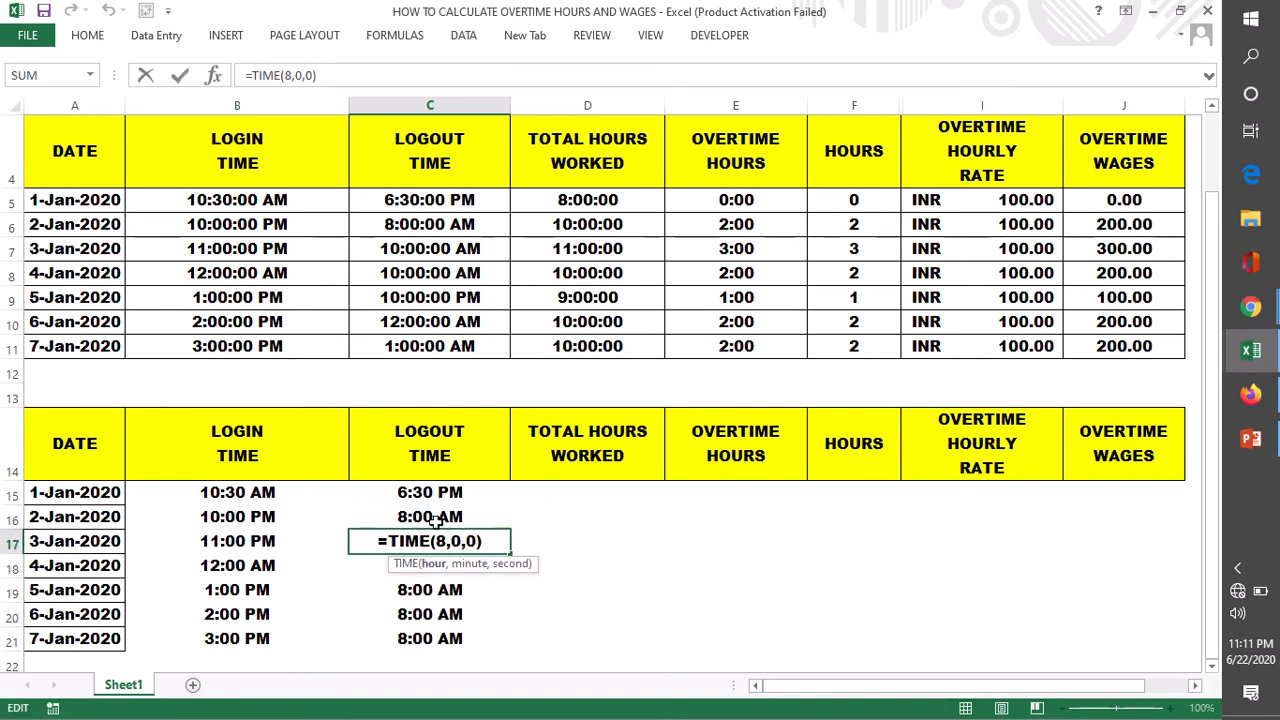
key(BackSpace)
text(10)
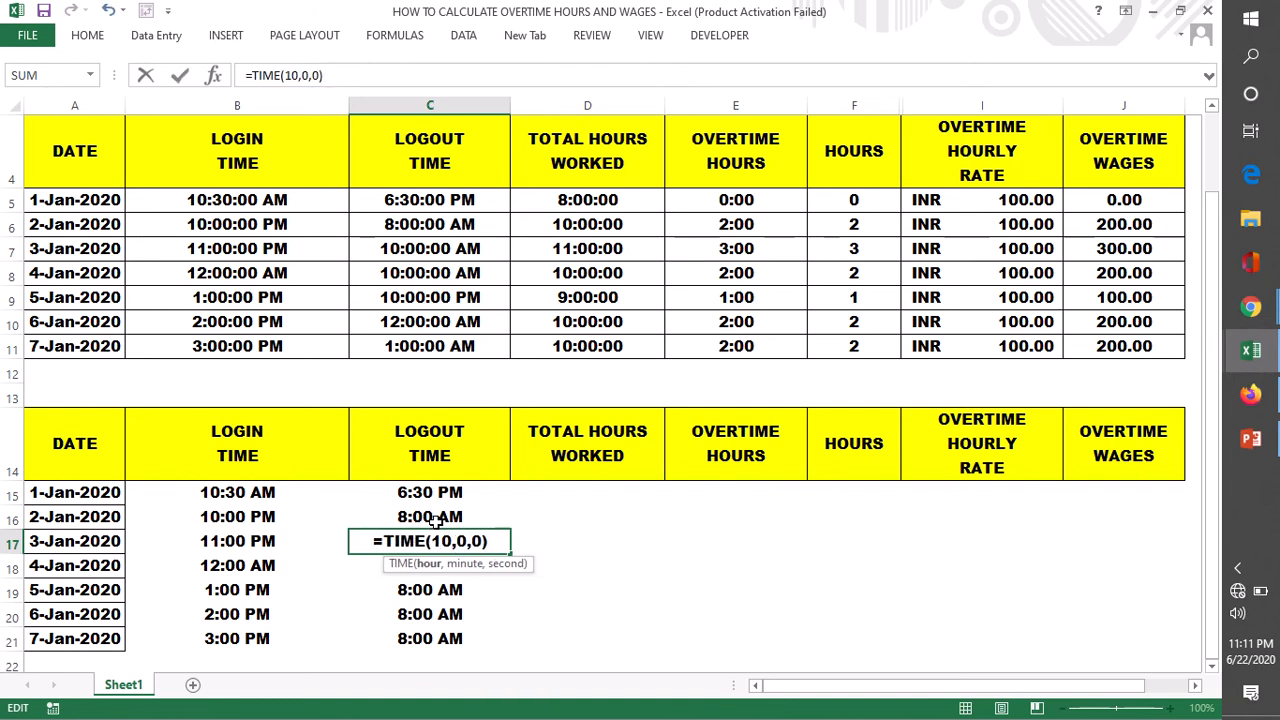
key(Return)
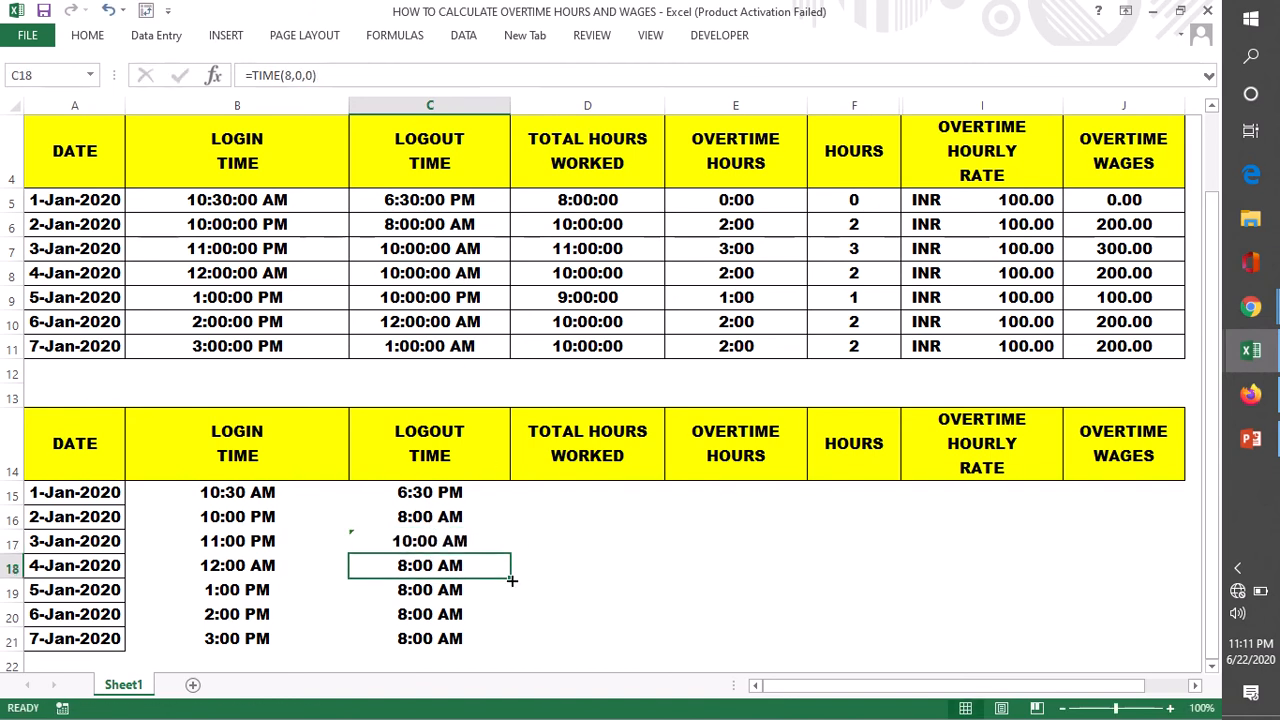
- Copy the 3-Jan-2020 logout time formula from C17 down to C18 for 4-Jan-2020
drag(511, 580, 511, 598)
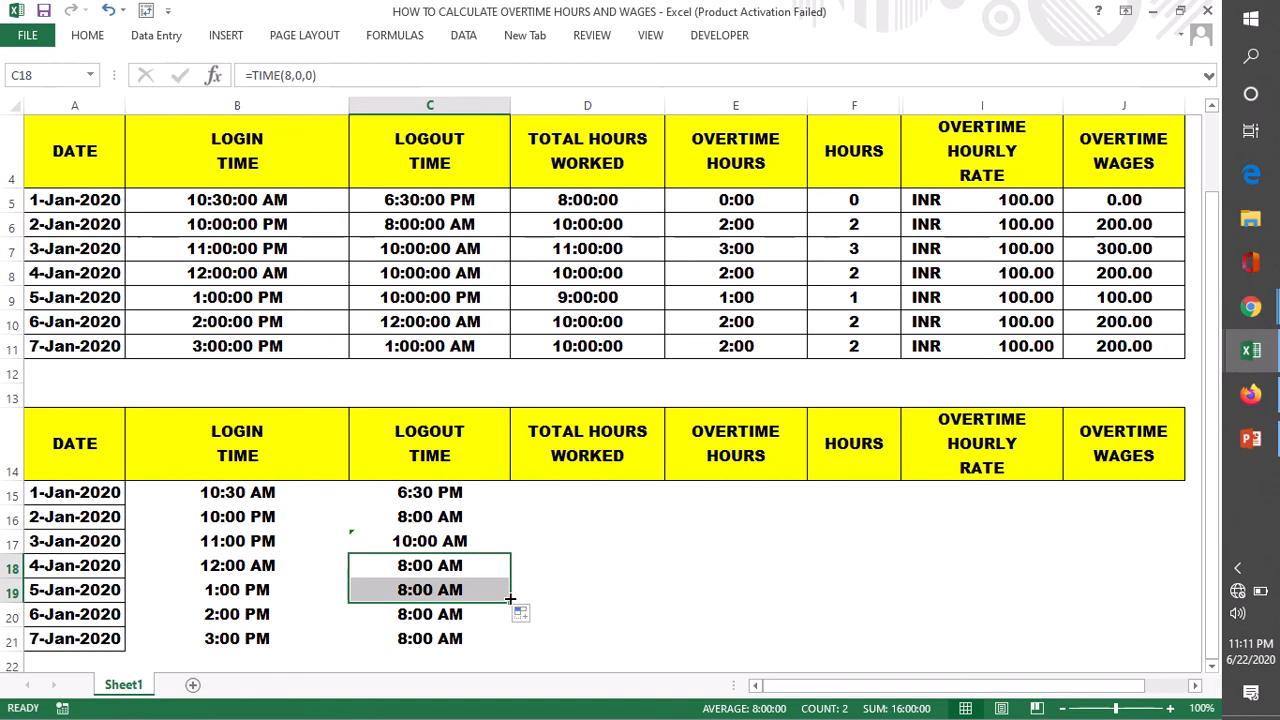
click(462, 540)
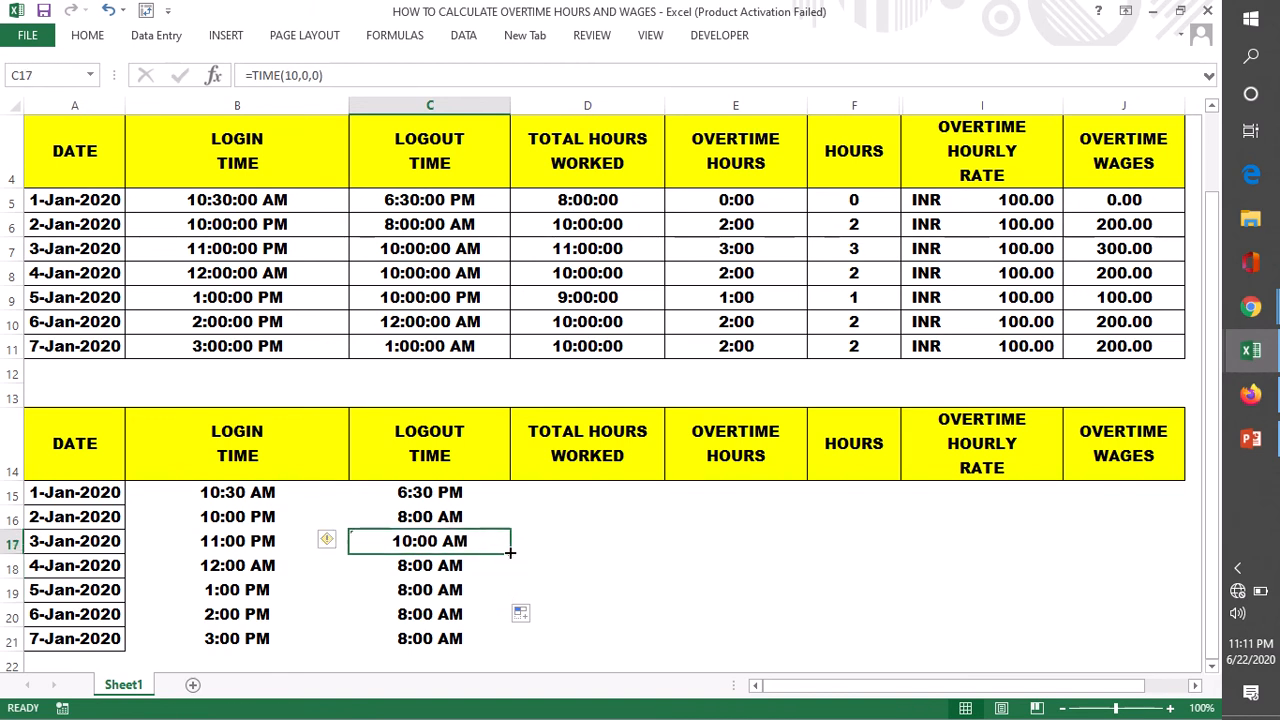
drag(510, 552, 508, 588)
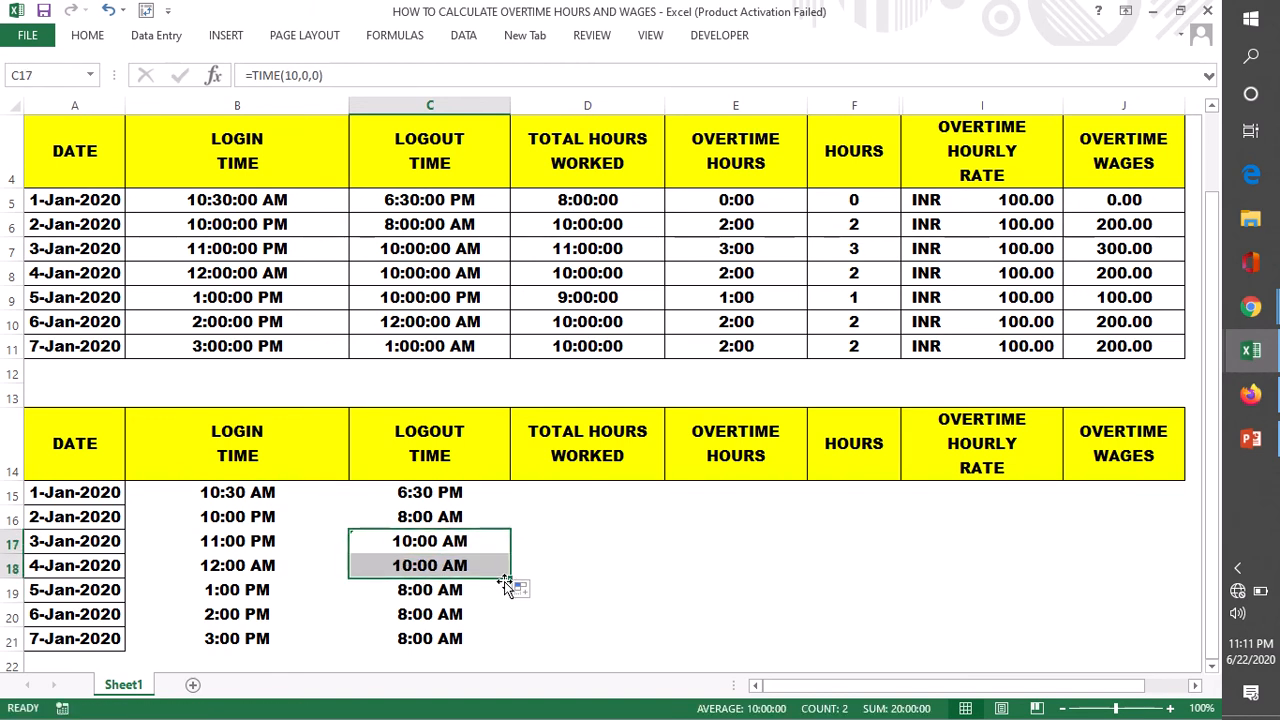
- Change the 5-Jan-2020 logout time formula in C19 to =TIME(22,0,0)
click(449, 590)
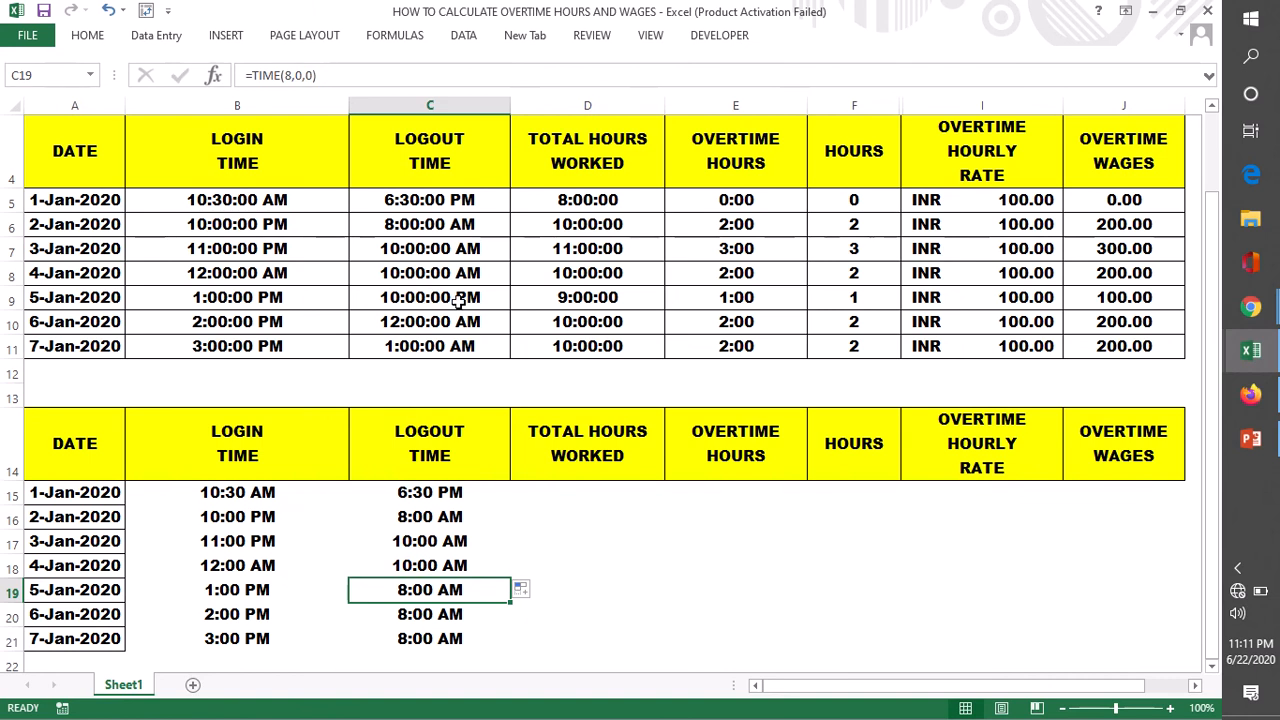
double_click(443, 591)
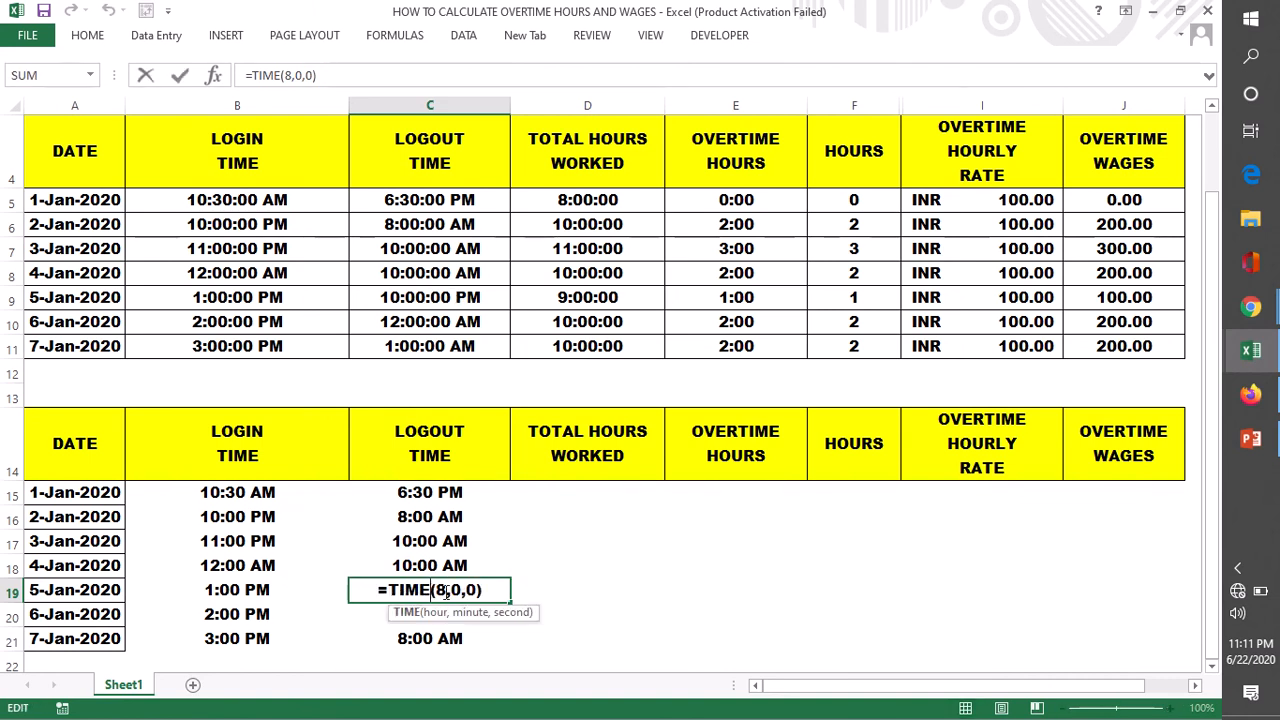
click(447, 591)
key(BackSpace)
text(22)
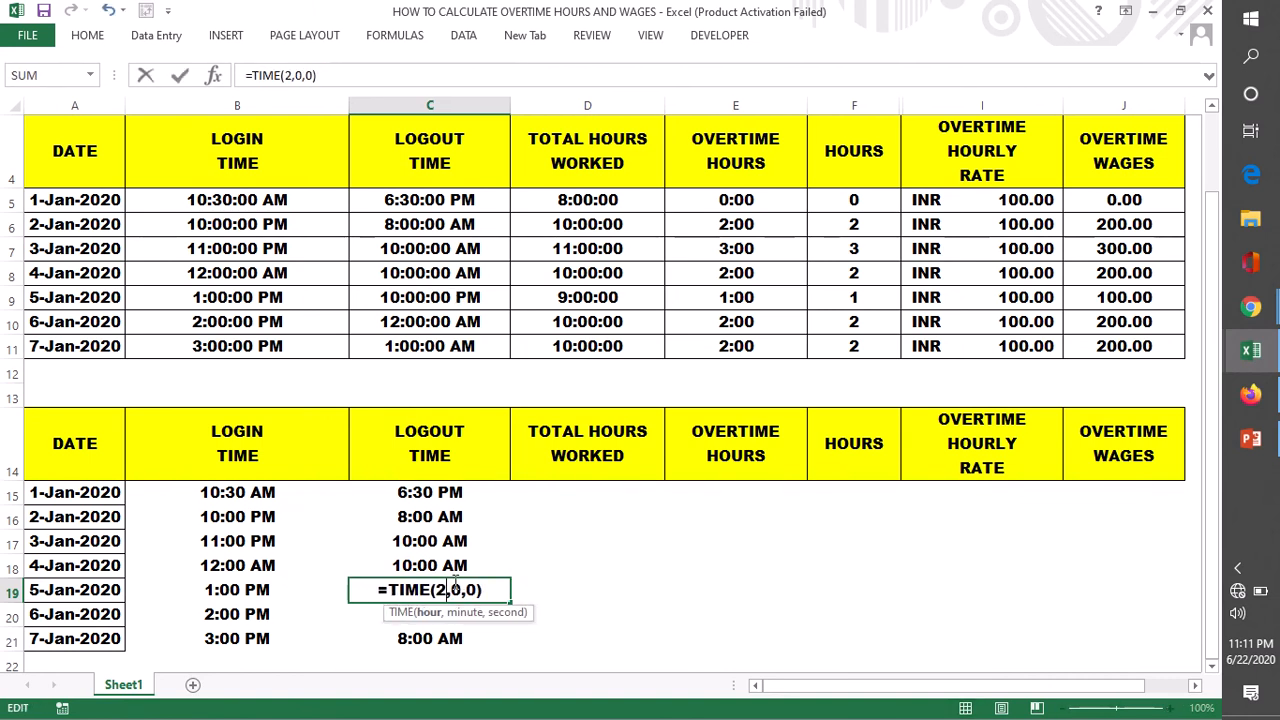
key(Return)
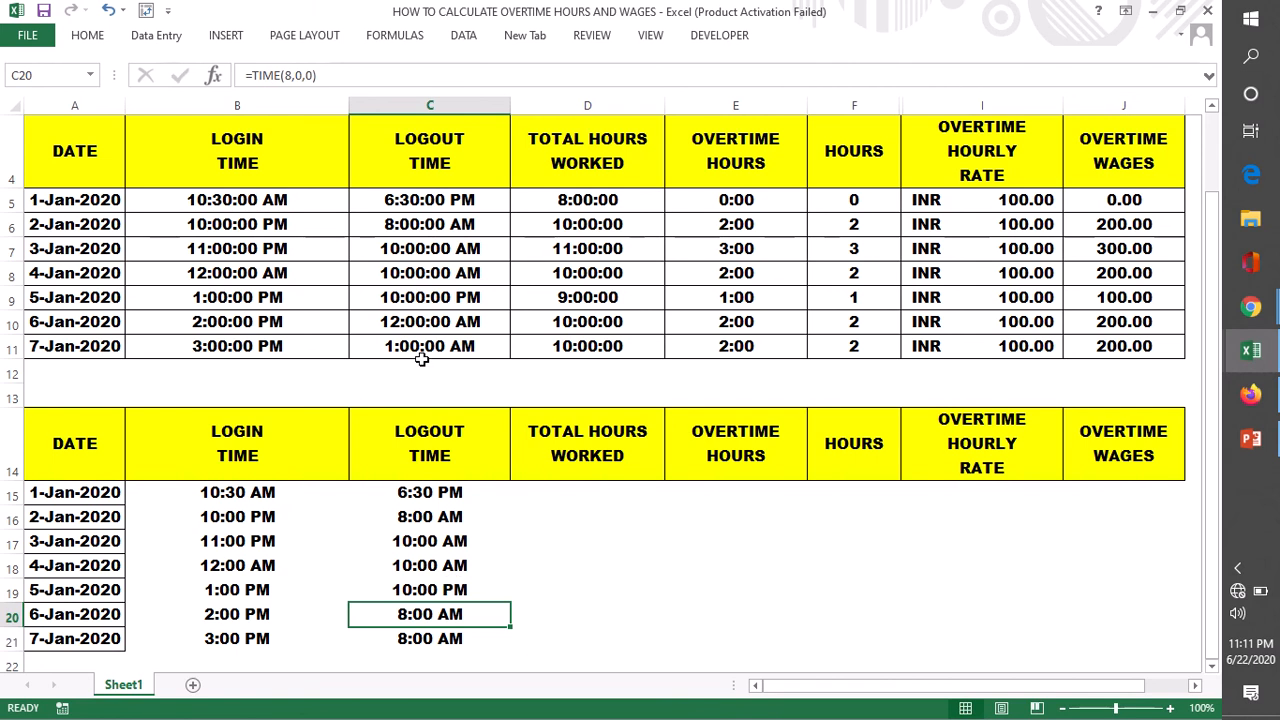
- Change the 6-Jan-2020 logout time formula in C20 to =TIME(24,0,0)
double_click(418, 614)
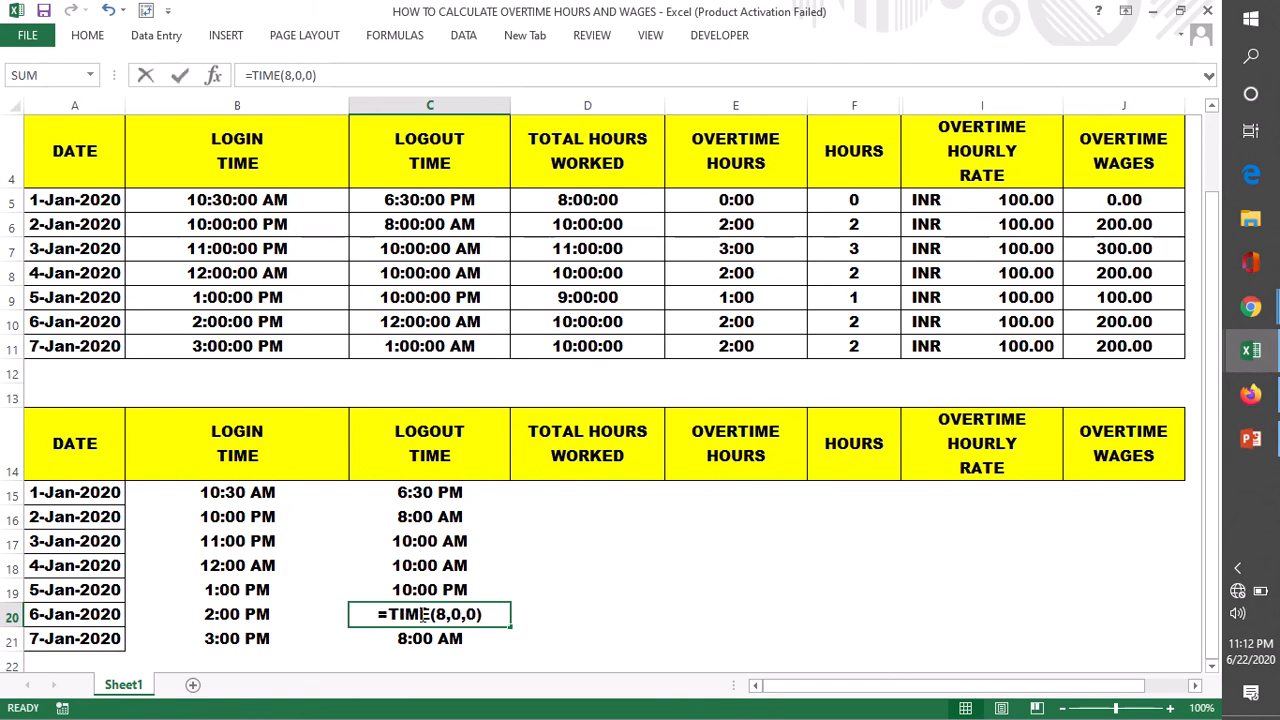
click(447, 614)
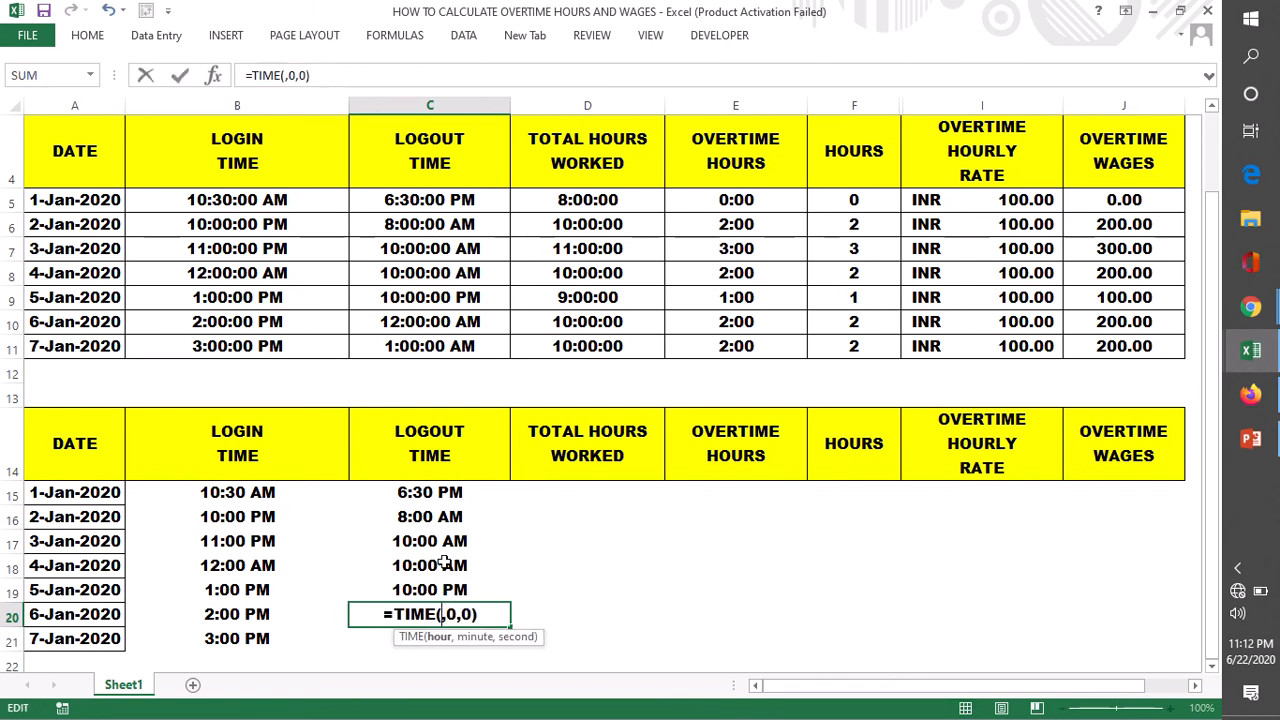
key(BackSpace)
text(24)
key(Return)
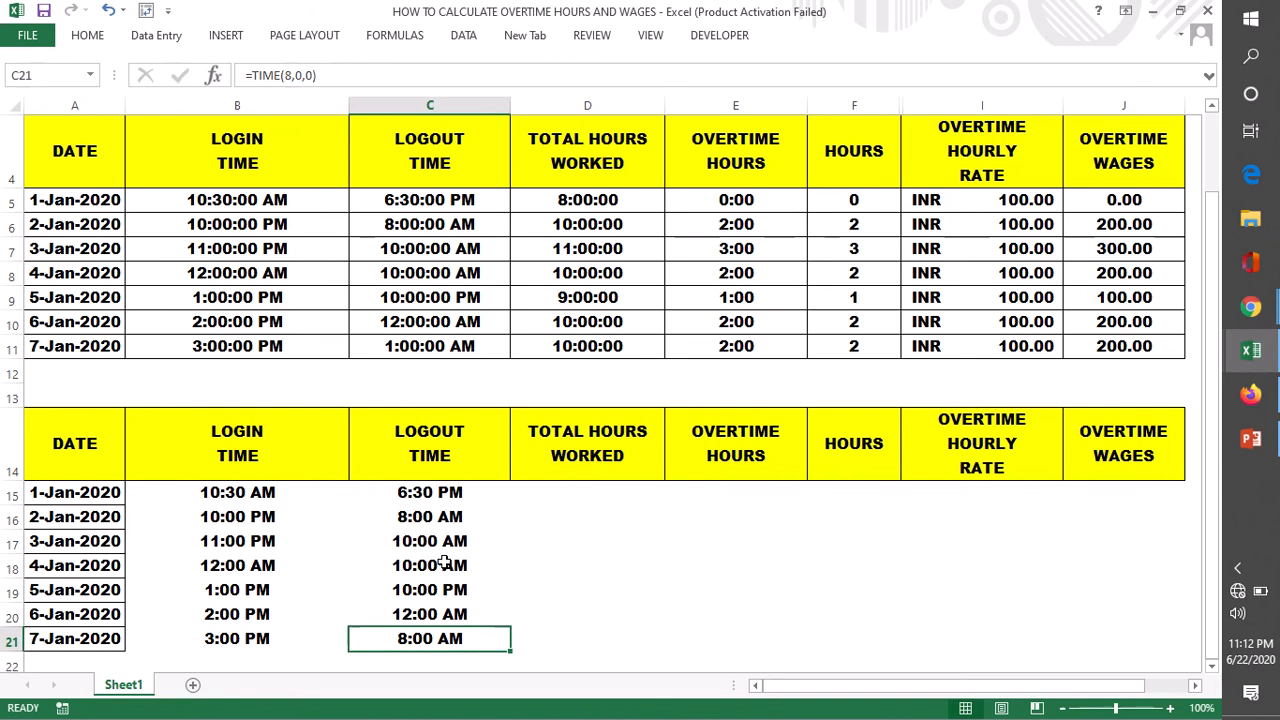
- Change the 7-Jan-2020 logout time formula in C21 to =TIME(1,0,0) and review the logout times in C15:C21
scroll(522, 528, down, 1)
scroll(522, 528, down, 1)
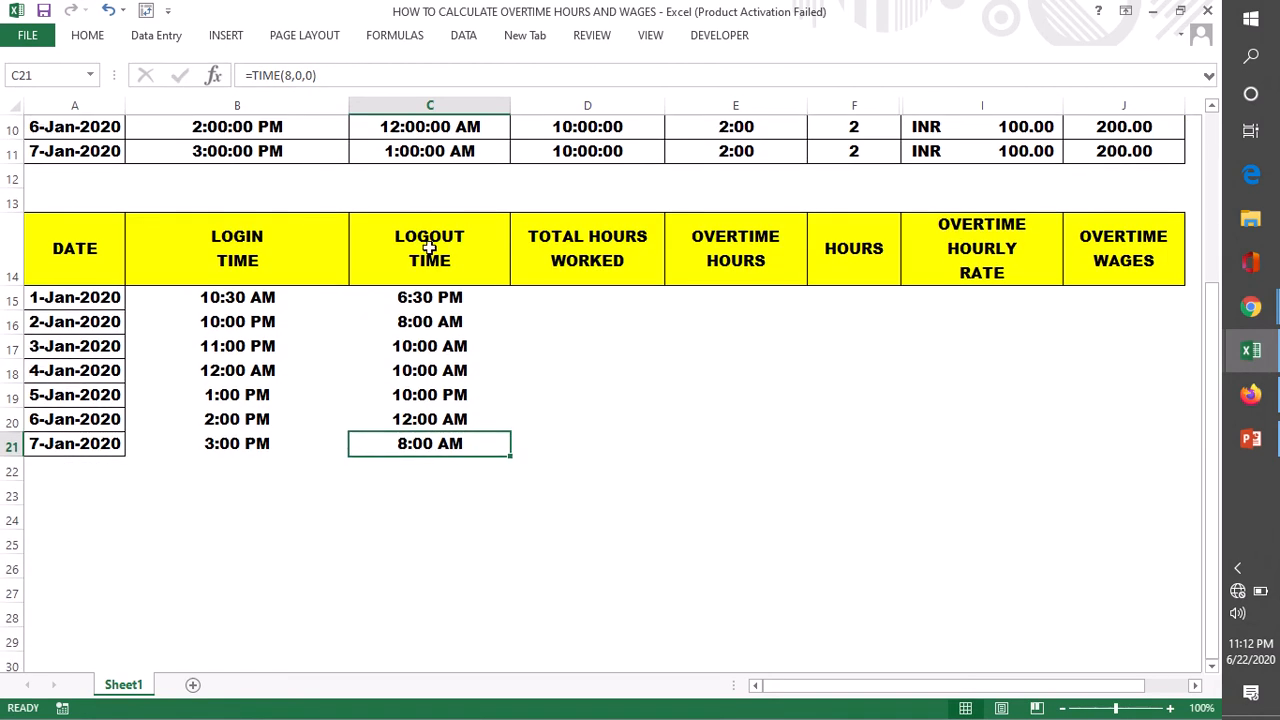
double_click(420, 442)
click(440, 443)
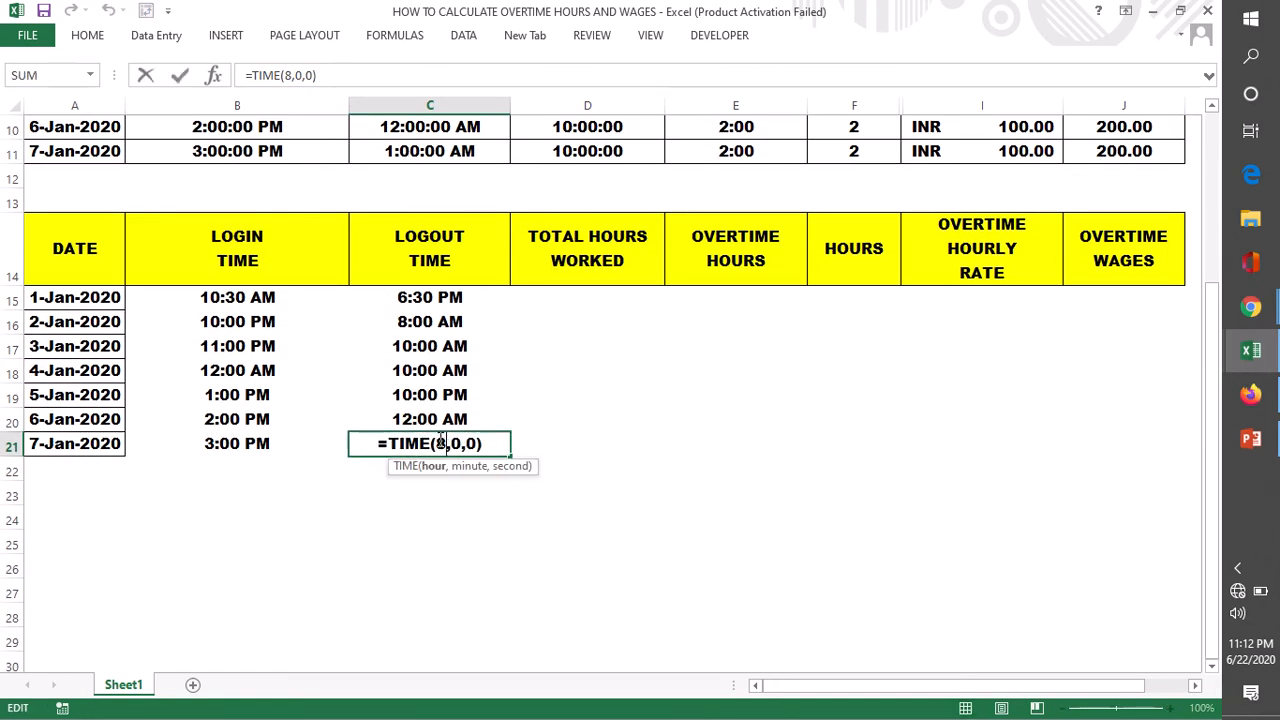
key(BackSpace)
text(1)
key(Return)
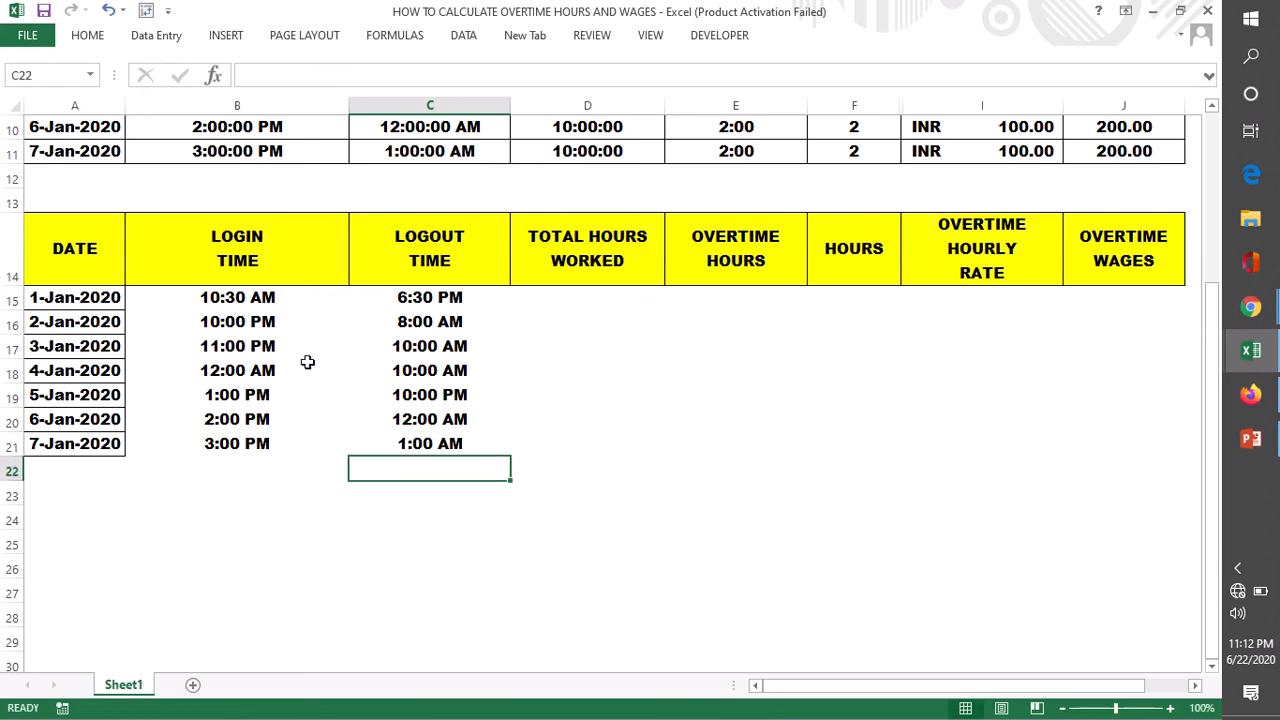
key(Down)
key(Down)
click(417, 446)
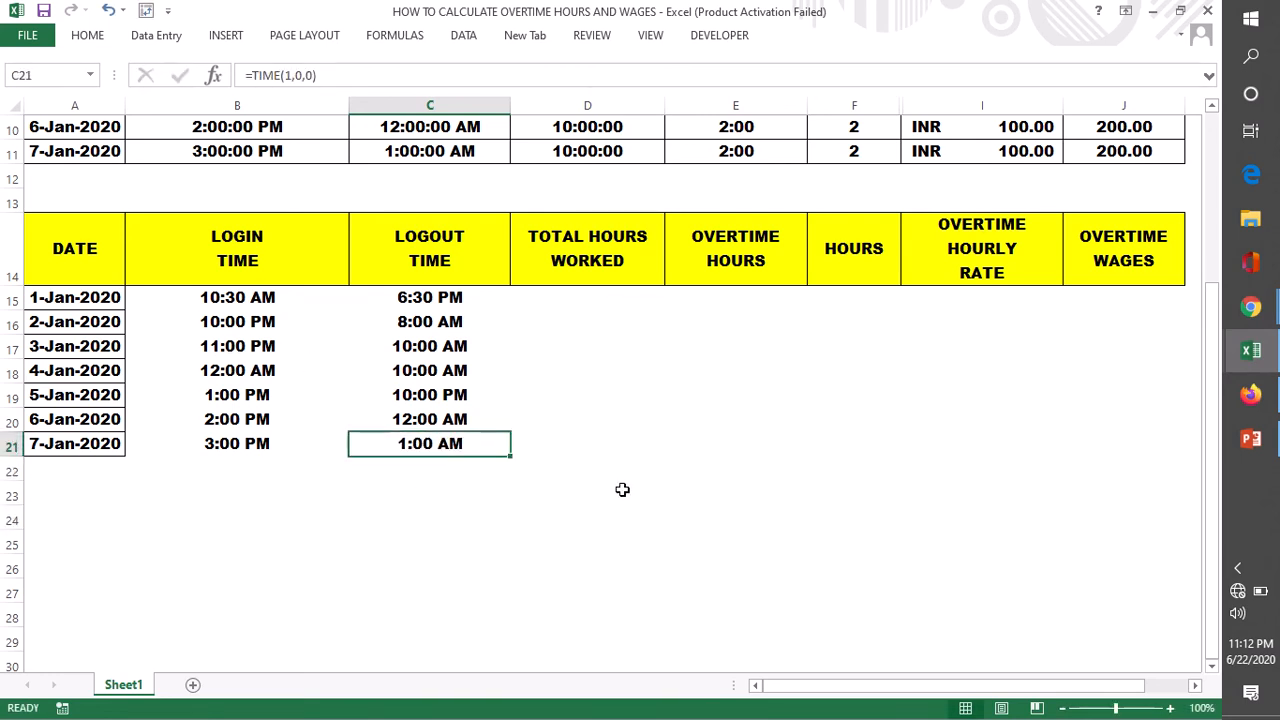
scroll(623, 484, up, 1)
scroll(623, 484, up, 1)
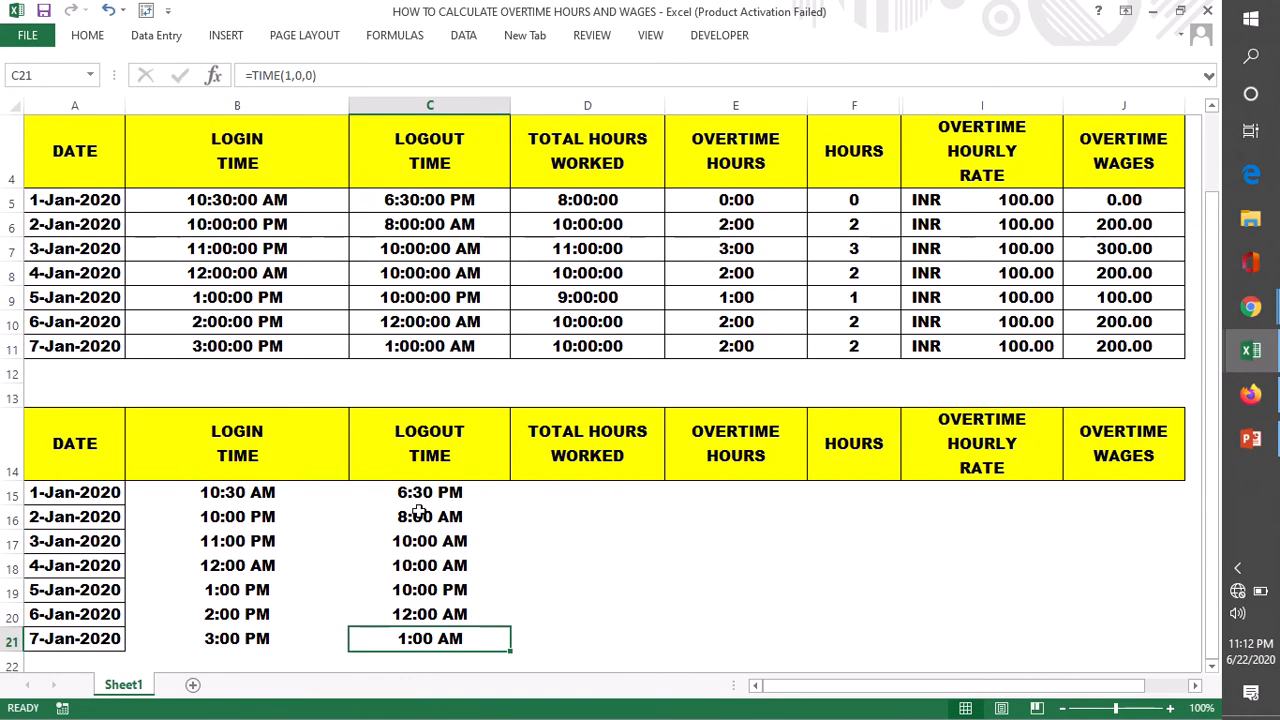
click(417, 530)
drag(425, 492, 440, 636)
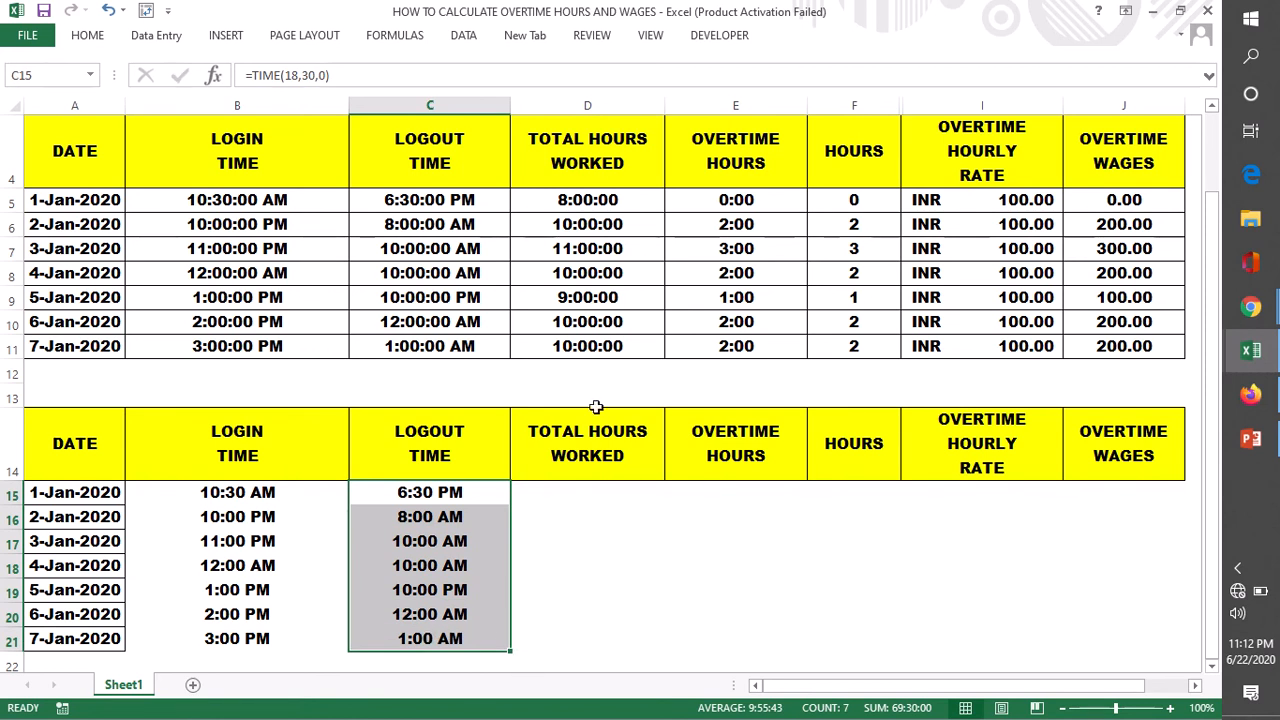
- Calculate the 1-Jan-2020 total hours worked in D15 with the formula =C15-B15
double_click(579, 496)
text(=)
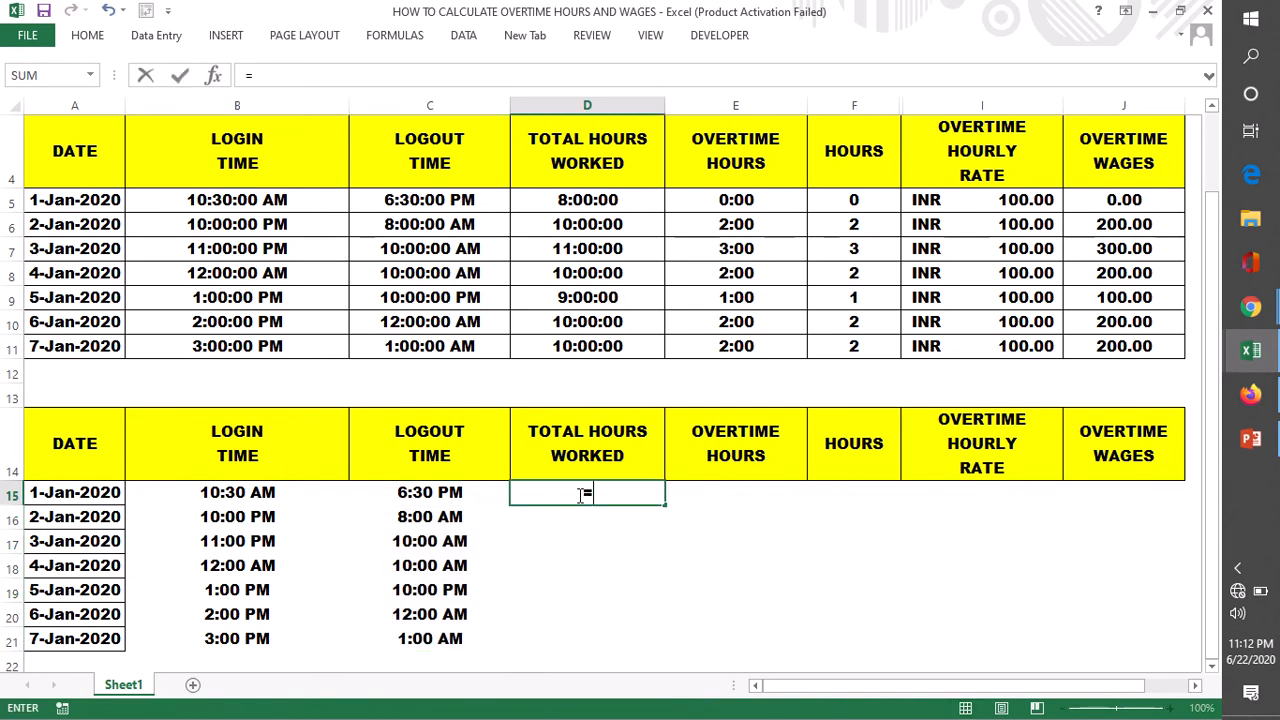
click(437, 494)
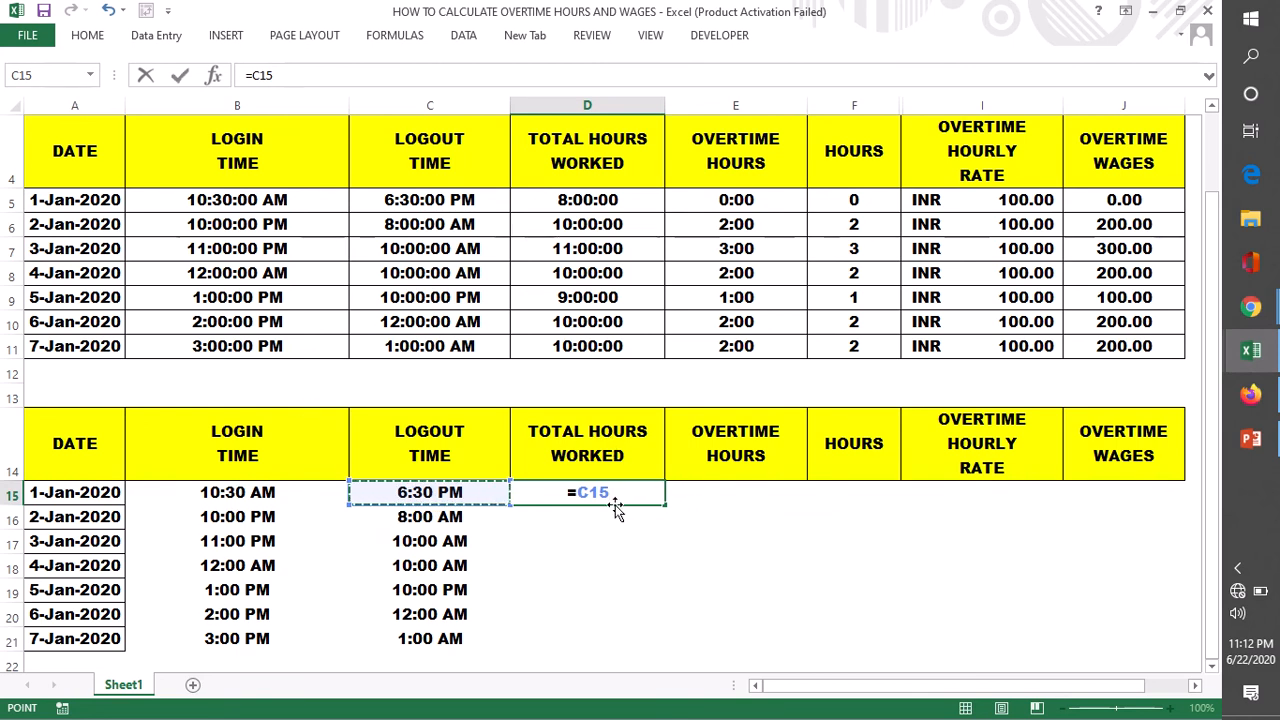
text(-)
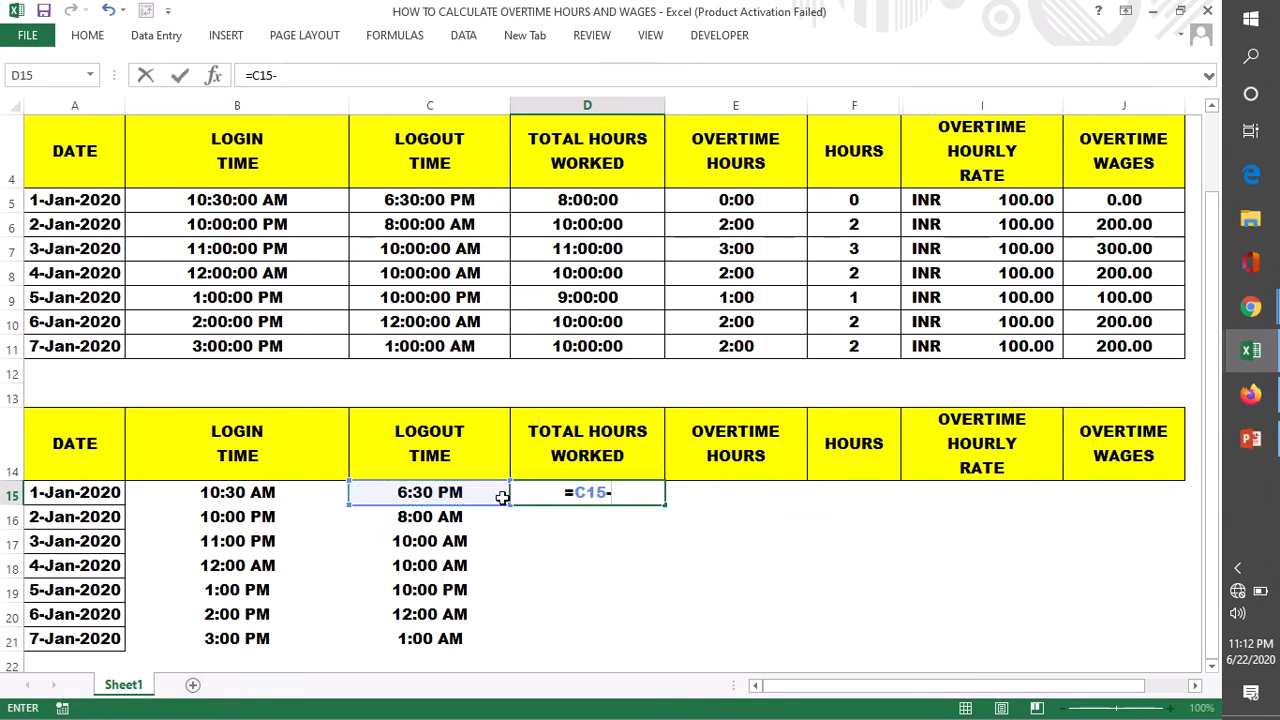
click(254, 492)
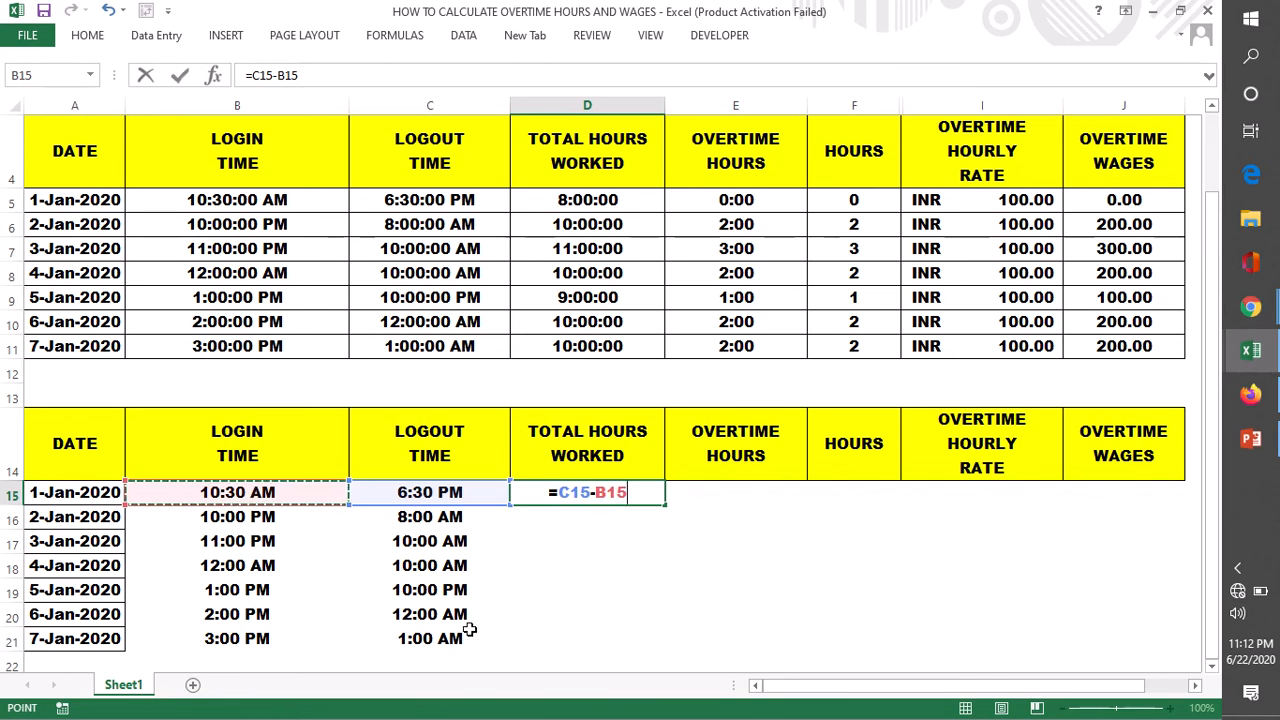
key(Return)
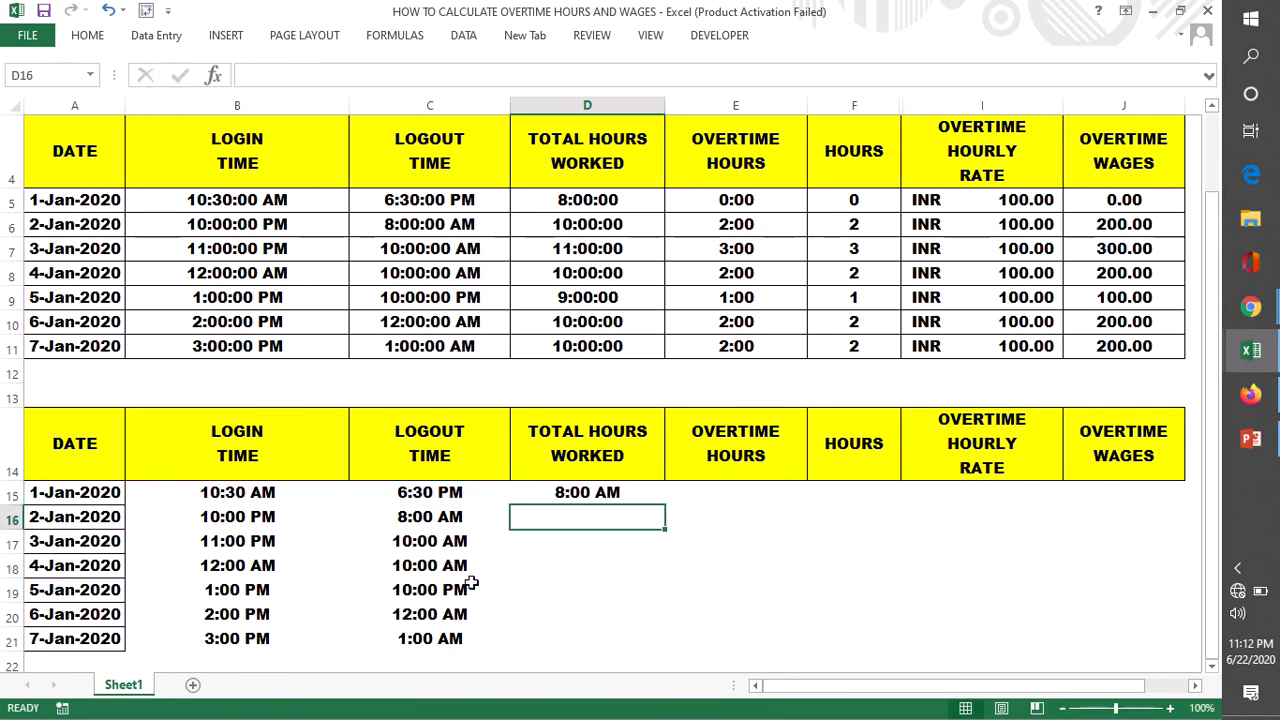
- Fill the total hours worked formula from D15 down through D21
click(612, 494)
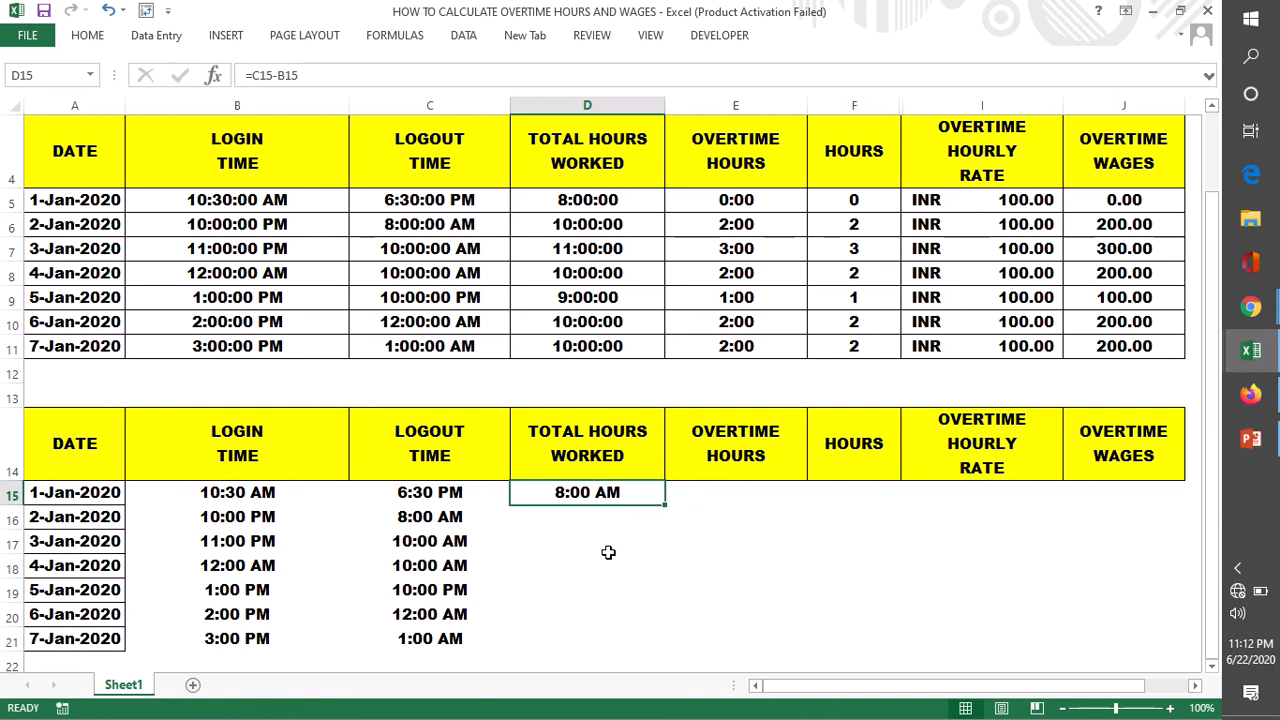
double_click(665, 505)
click(706, 612)
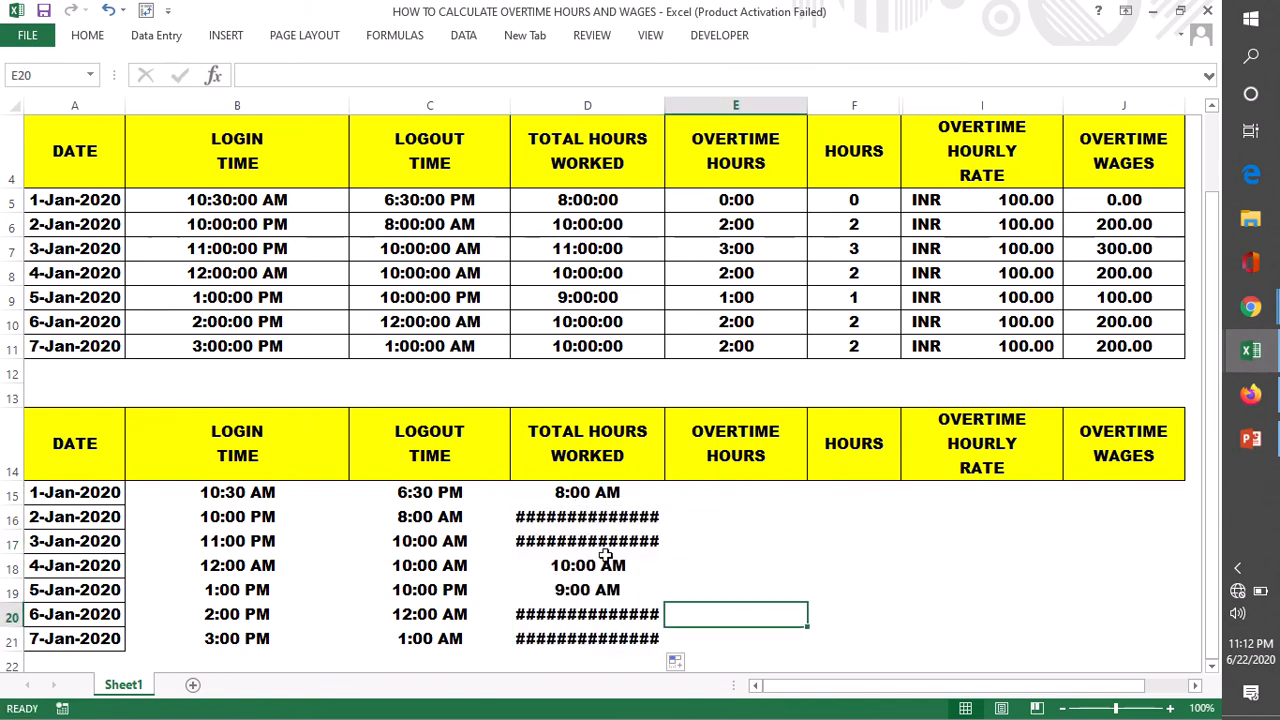
- Apply the custom number format HH to the total hours worked in D15:D21
drag(578, 492, 578, 637)
click(87, 35)
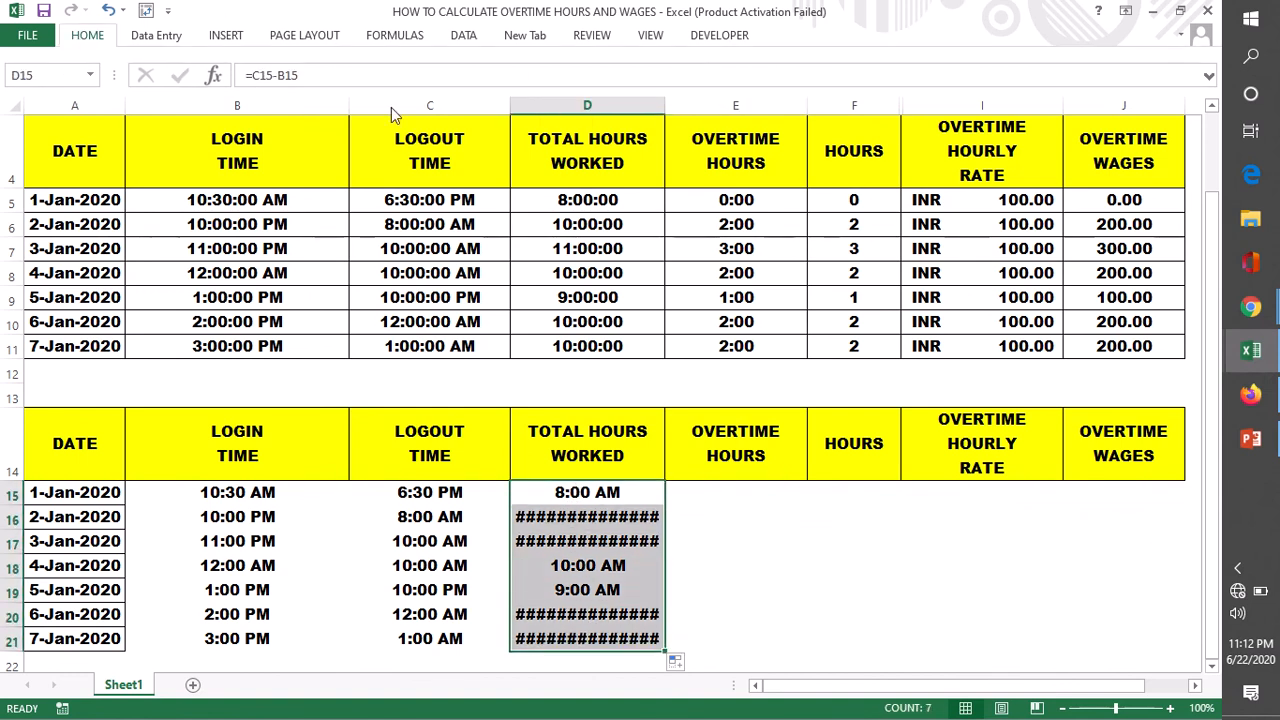
click(708, 68)
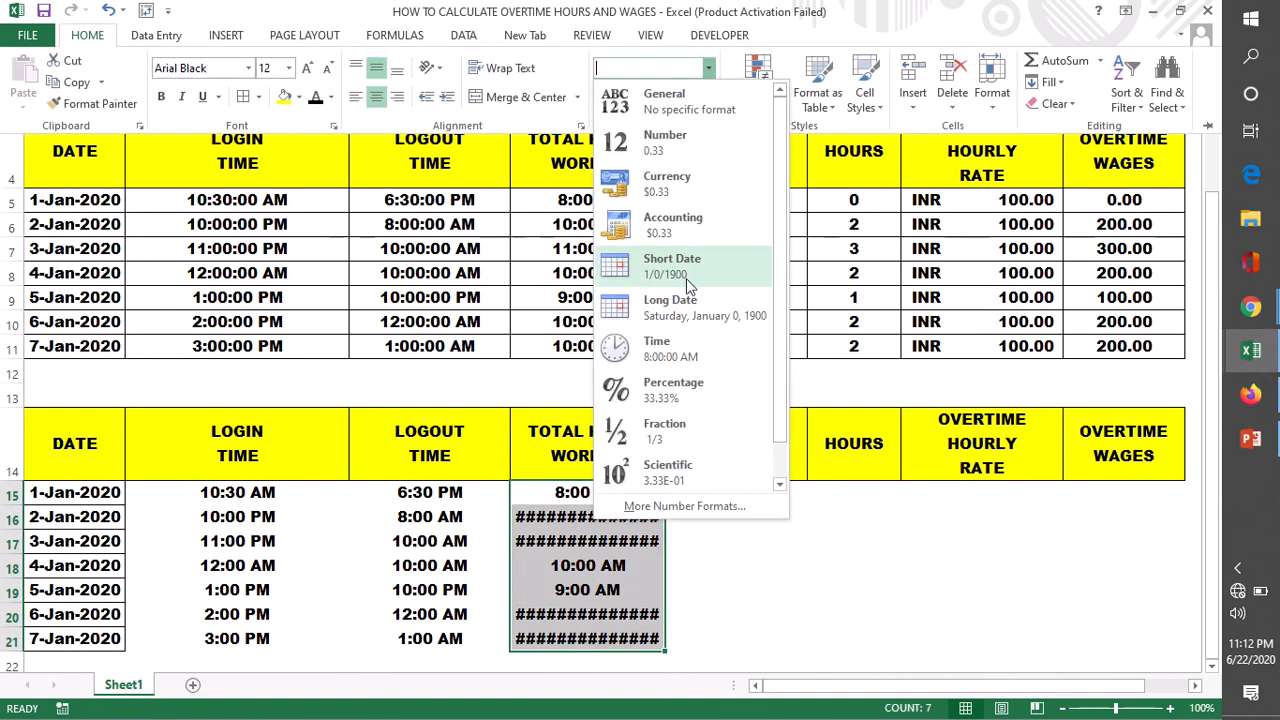
click(684, 506)
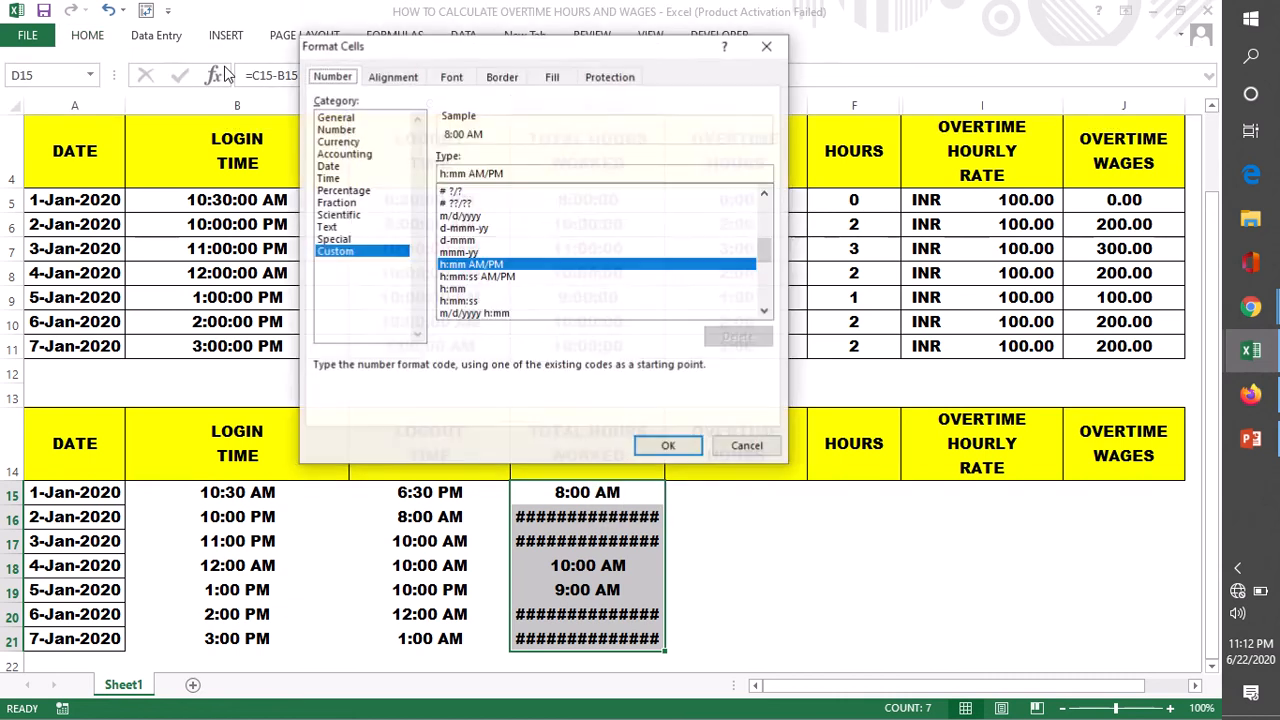
click(328, 178)
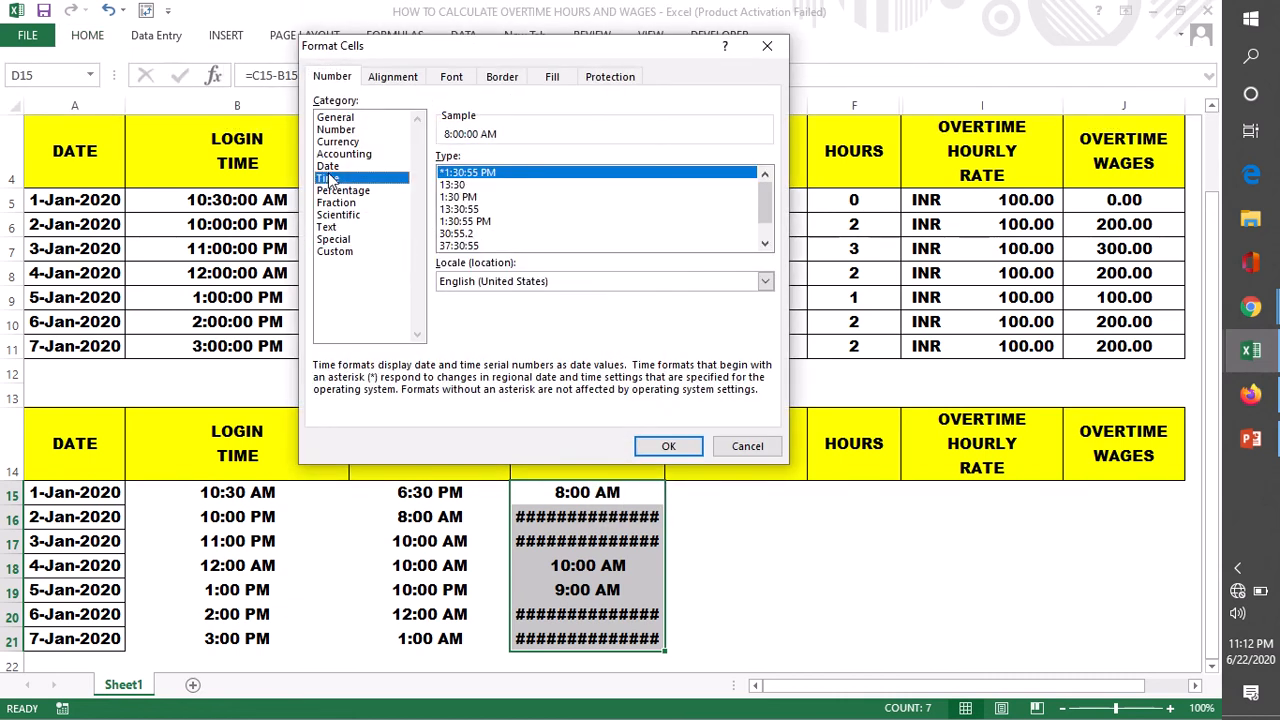
click(452, 185)
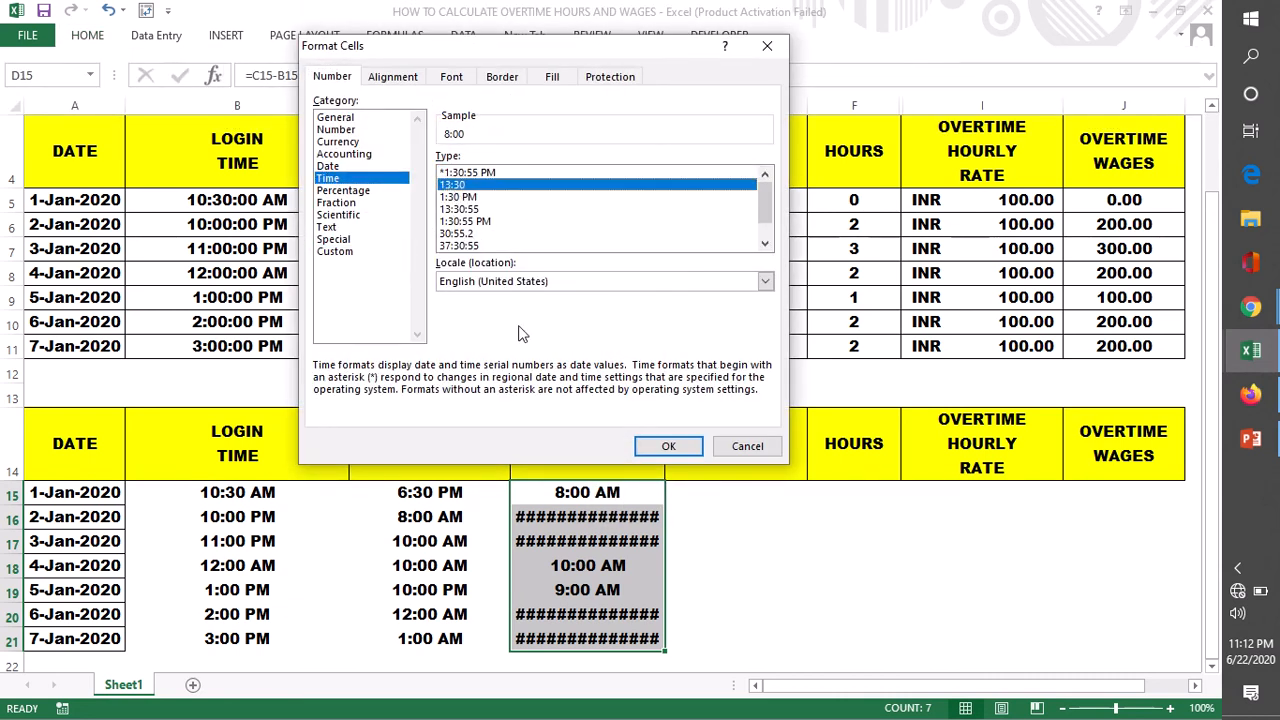
click(336, 252)
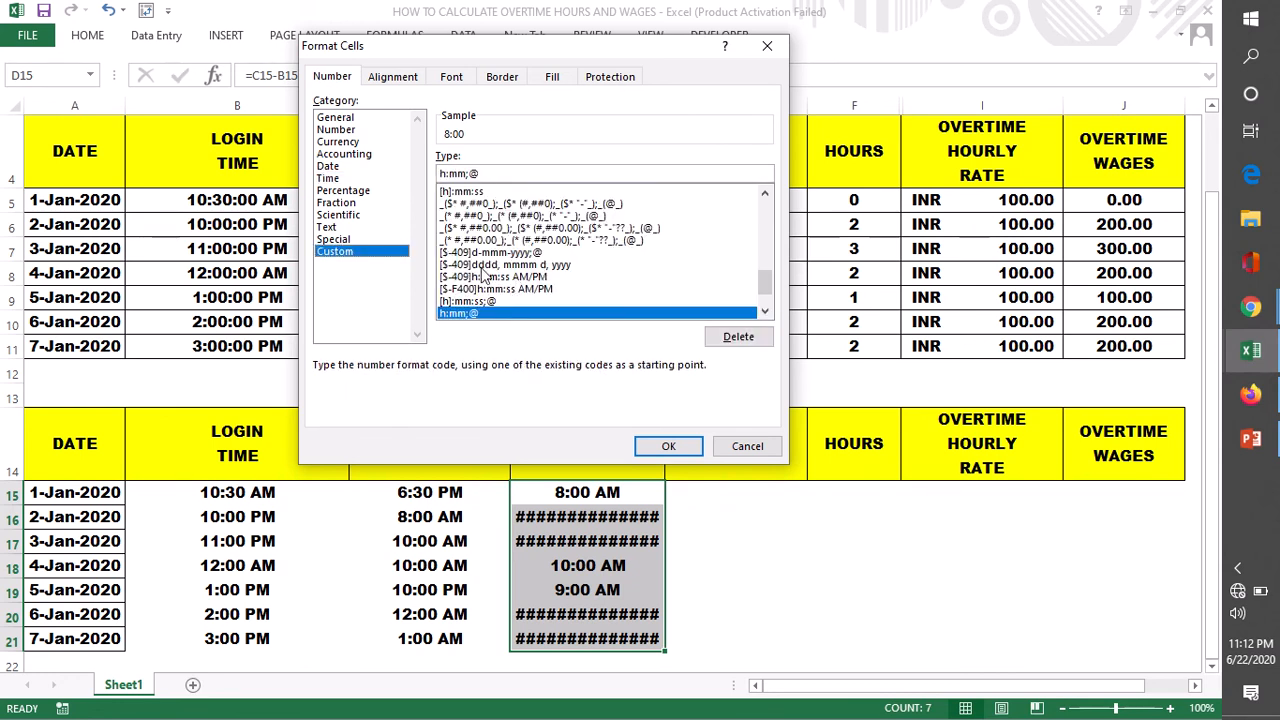
drag(492, 173, 424, 173)
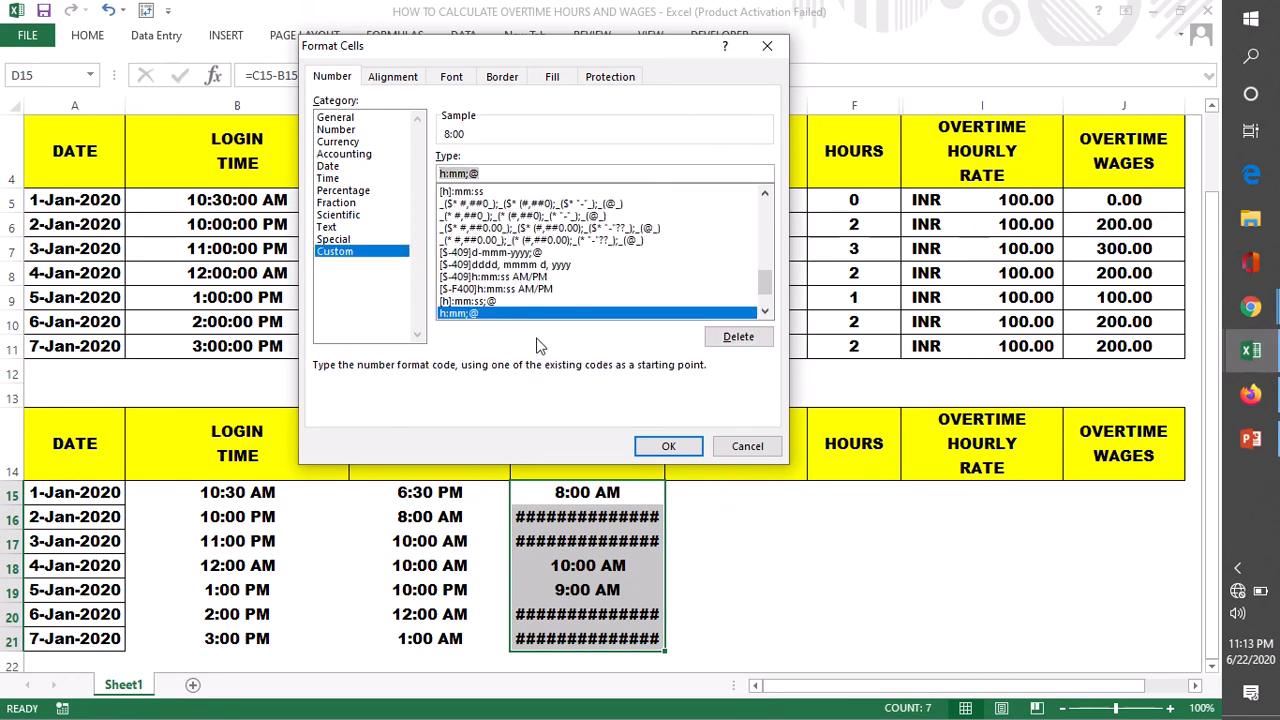
text(HH)
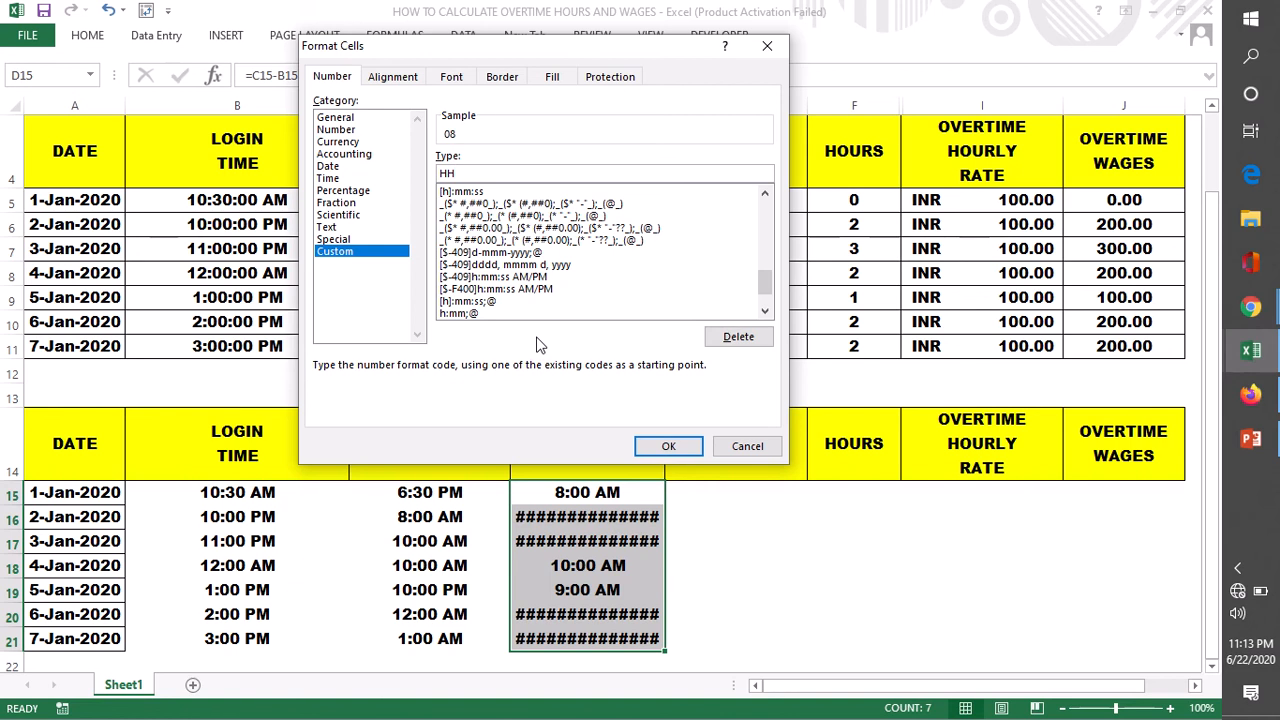
click(668, 447)
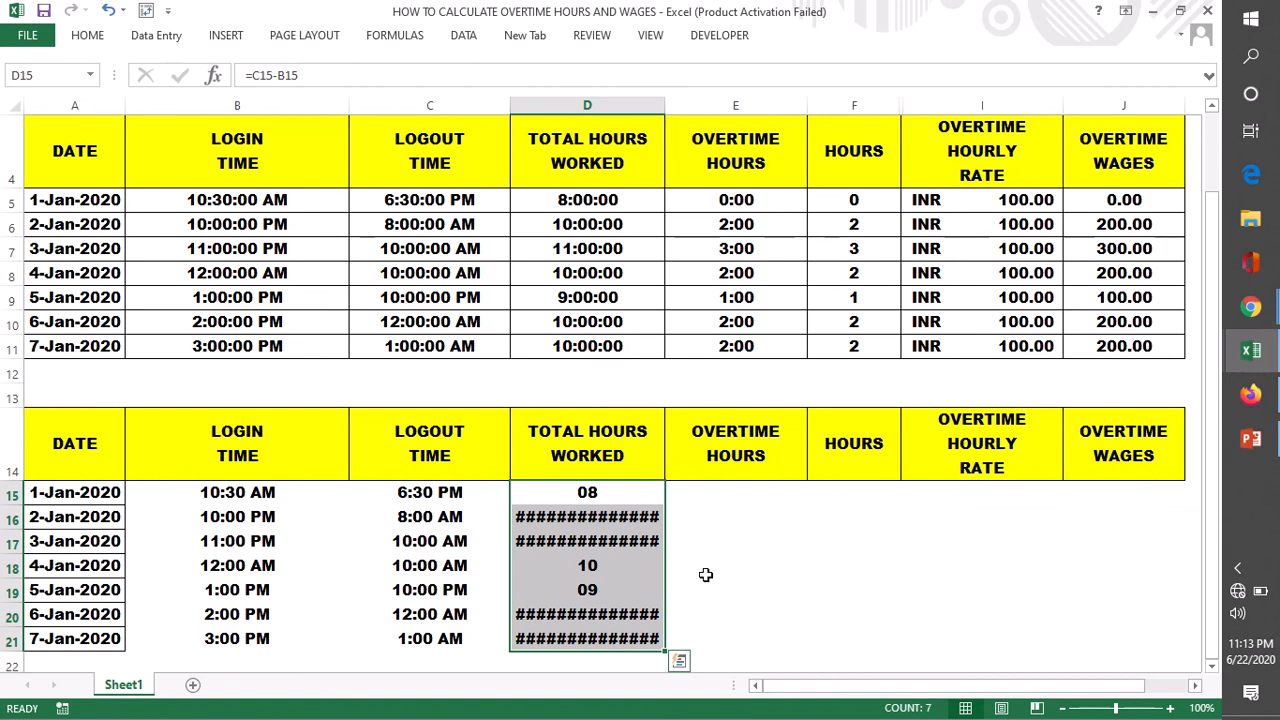
- Apply the custom number format h:mm:ss to the total hours worked in D15:D21
click(705, 575)
click(596, 492)
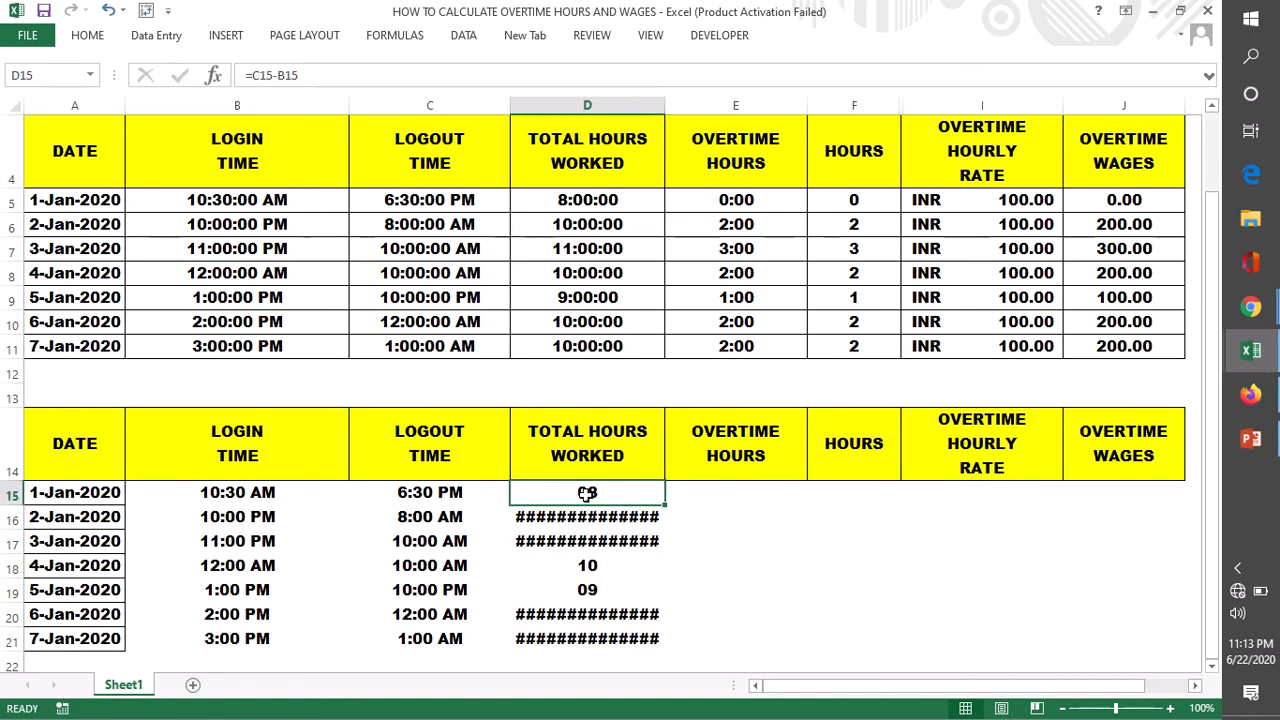
drag(587, 492, 596, 638)
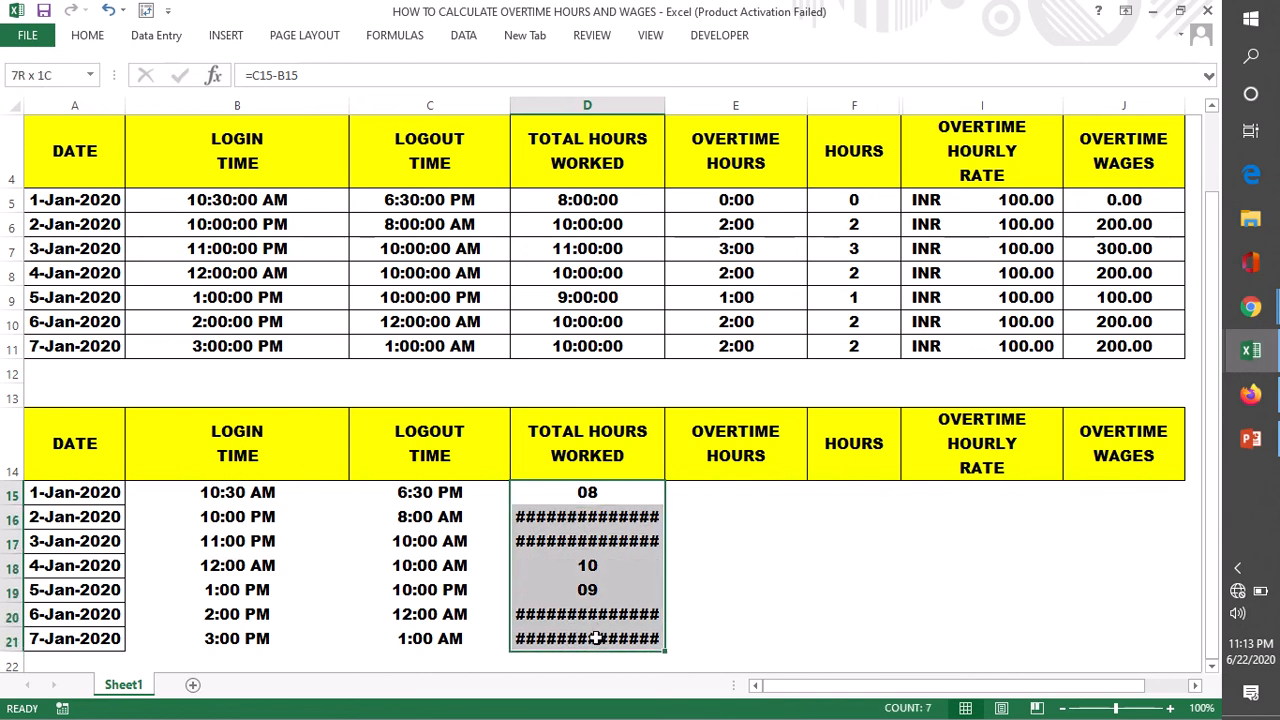
click(95, 37)
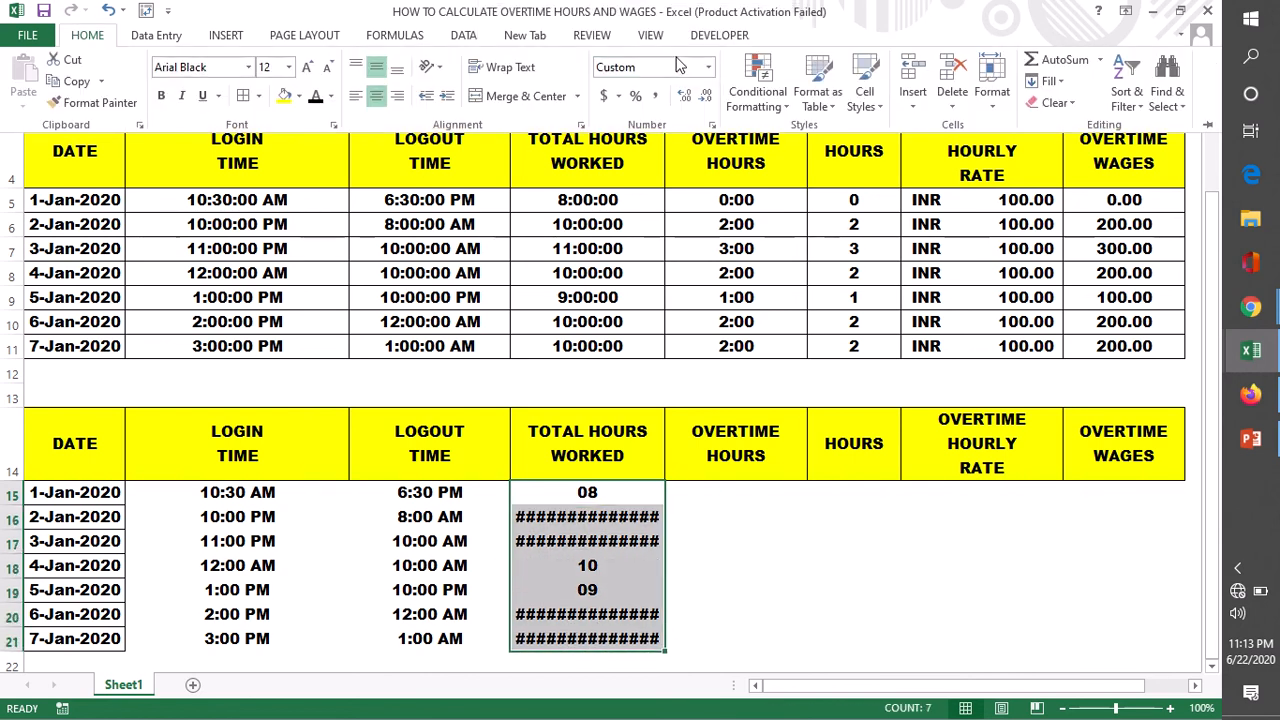
click(709, 69)
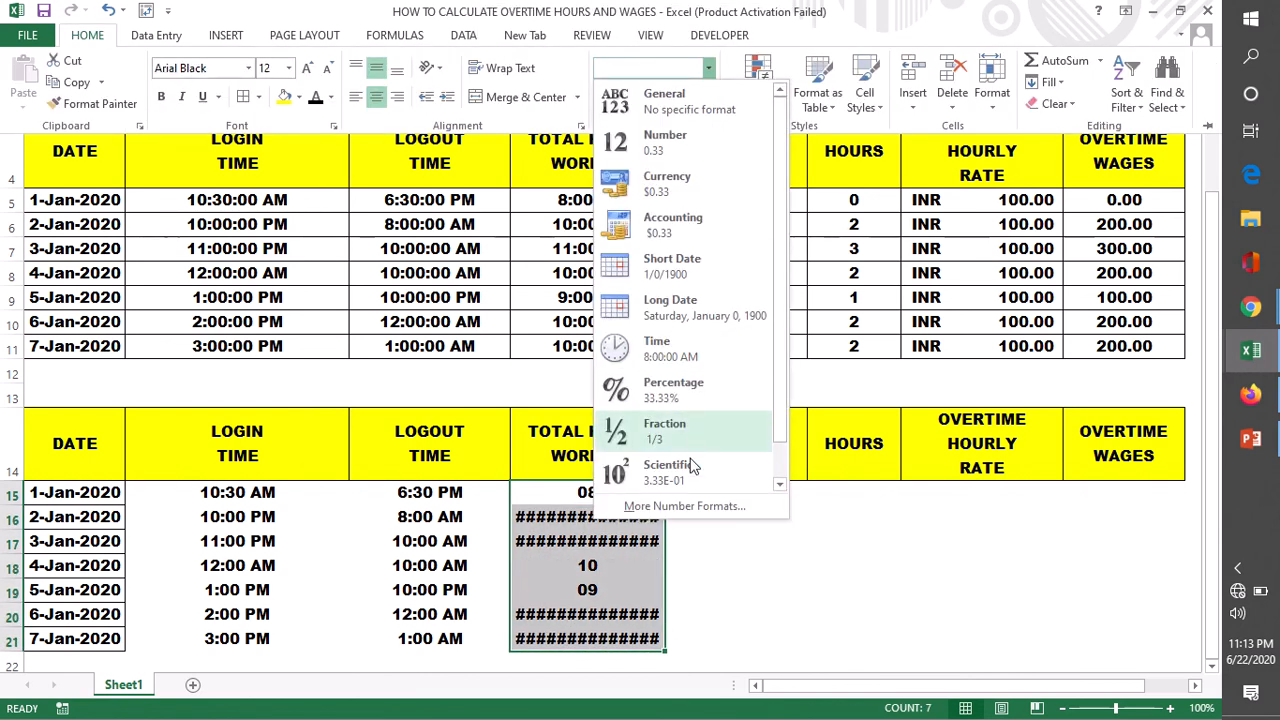
click(685, 506)
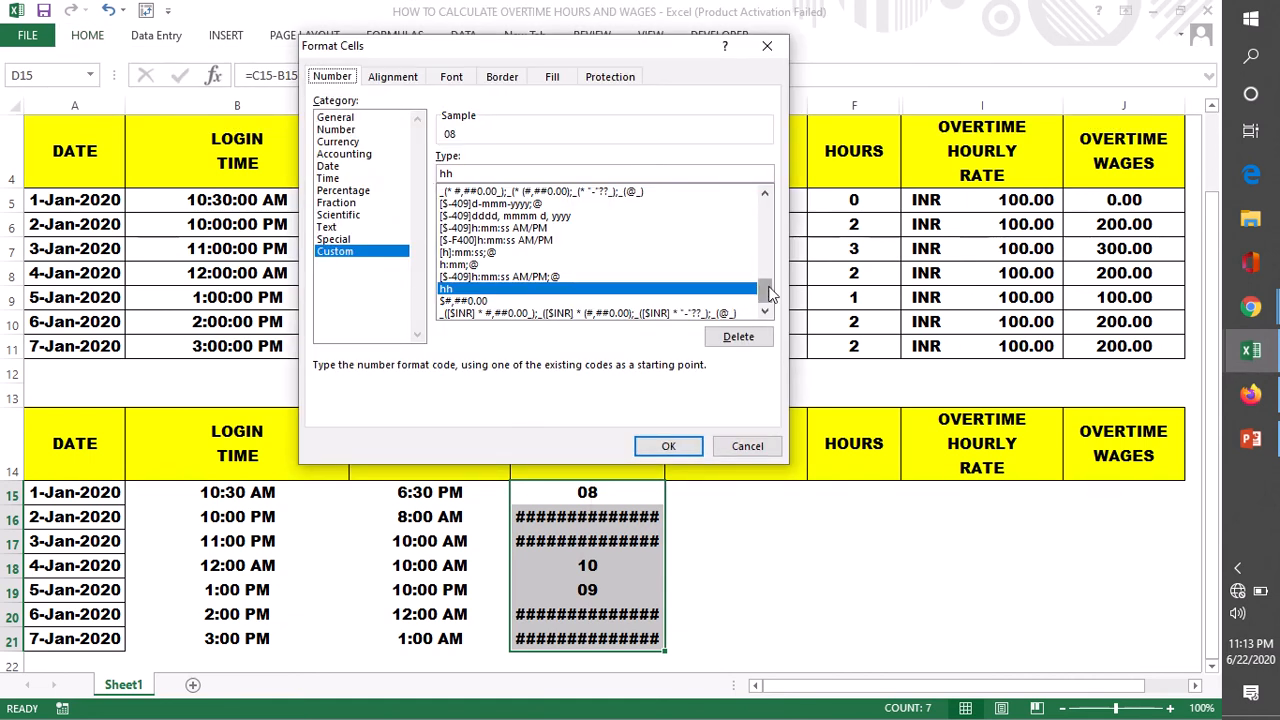
mouse_move(764, 289)
mouse_down()
mouse_move(761, 260)
mouse_move(764, 270)
mouse_up()
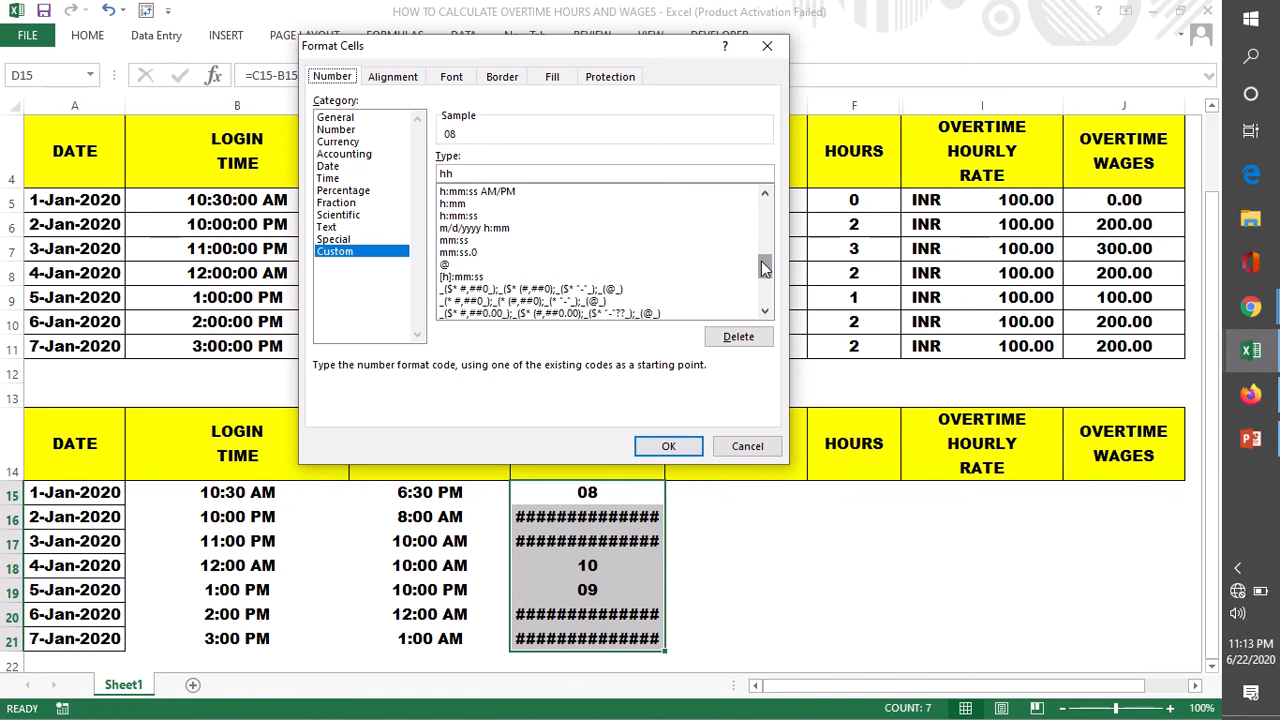
click(460, 217)
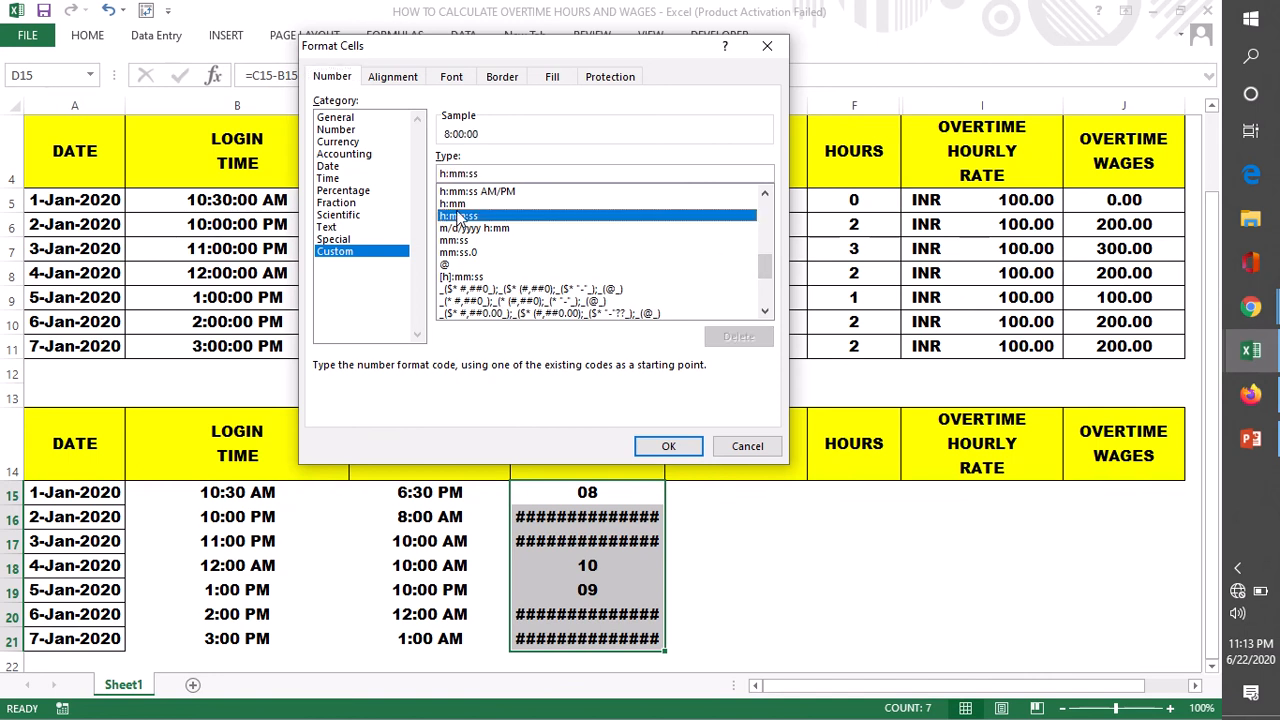
click(667, 446)
click(722, 540)
- Examine the total hours worked in D15:D21 against the 2-Jan, 4-Jan and 5-Jan login and logout times
drag(600, 492, 623, 641)
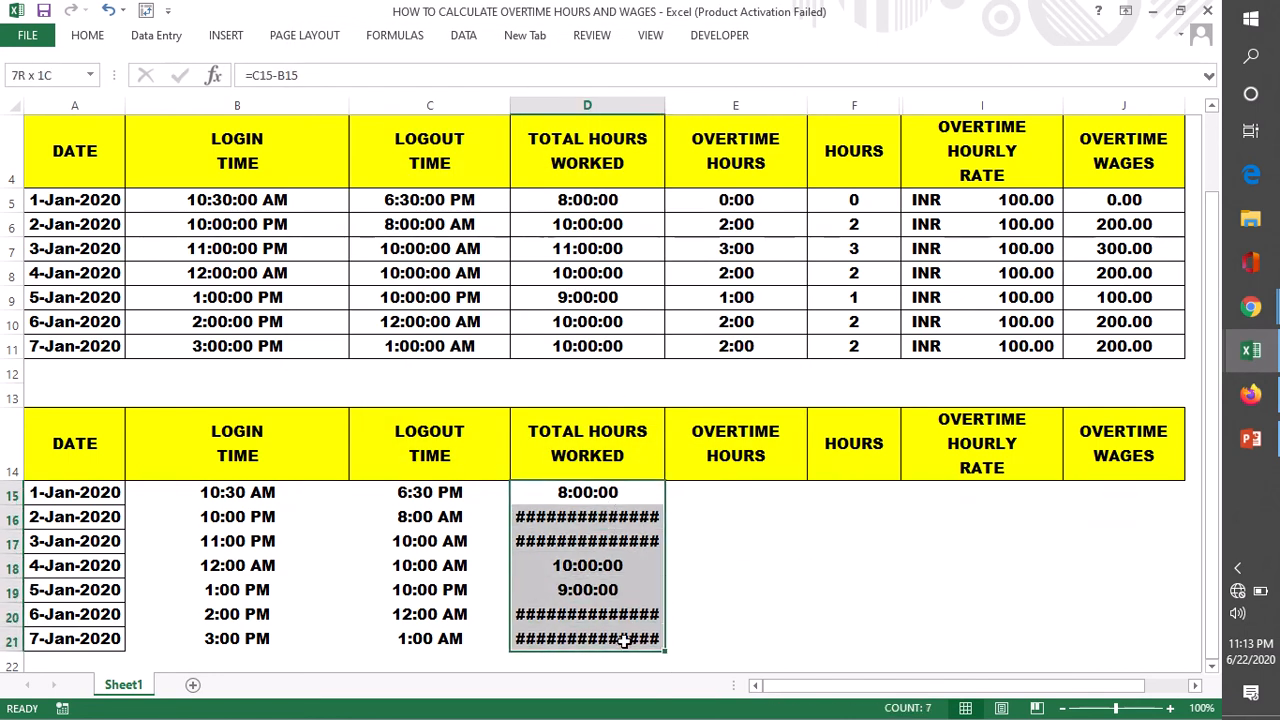
click(576, 522)
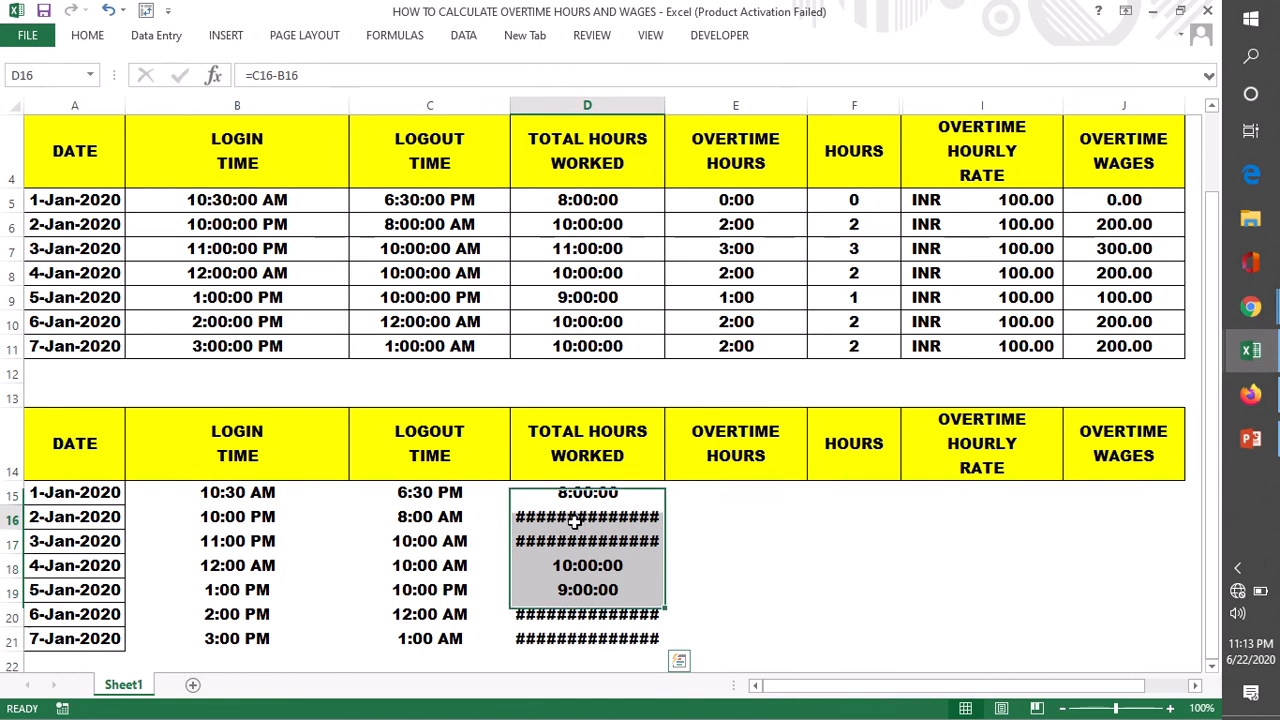
click(705, 492)
click(575, 515)
click(464, 517)
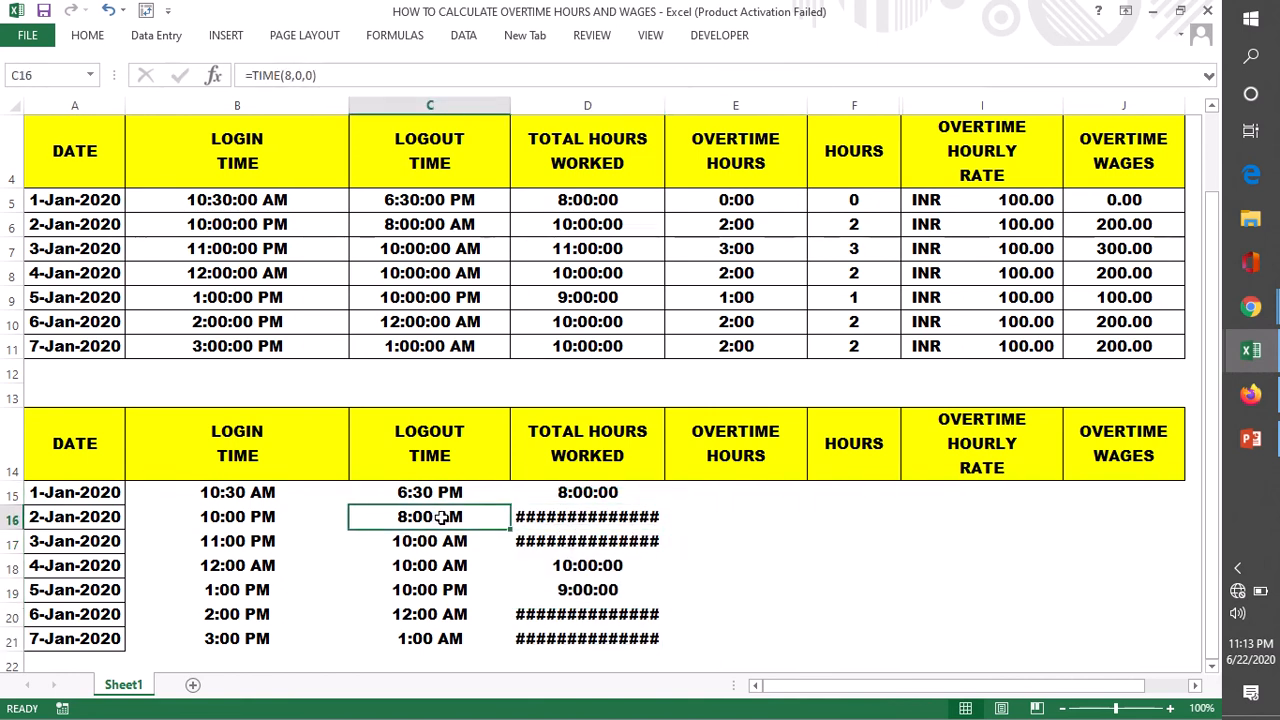
click(248, 520)
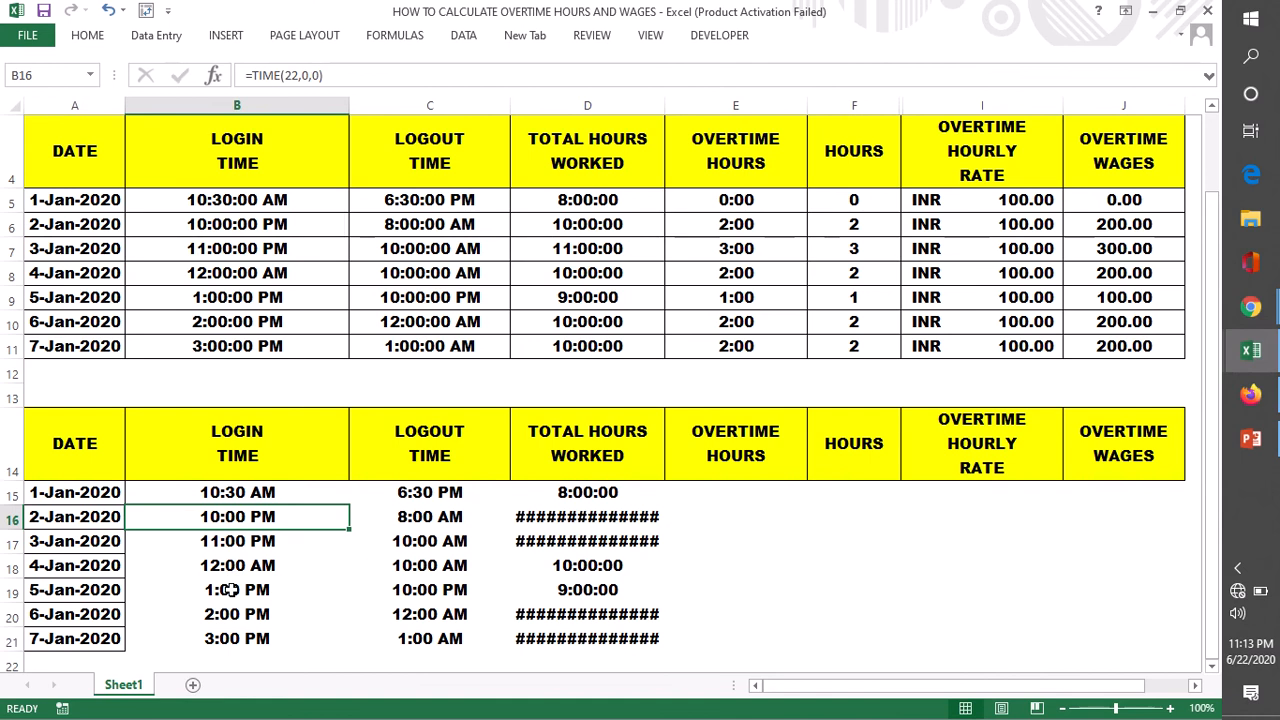
drag(240, 590, 491, 597)
click(558, 591)
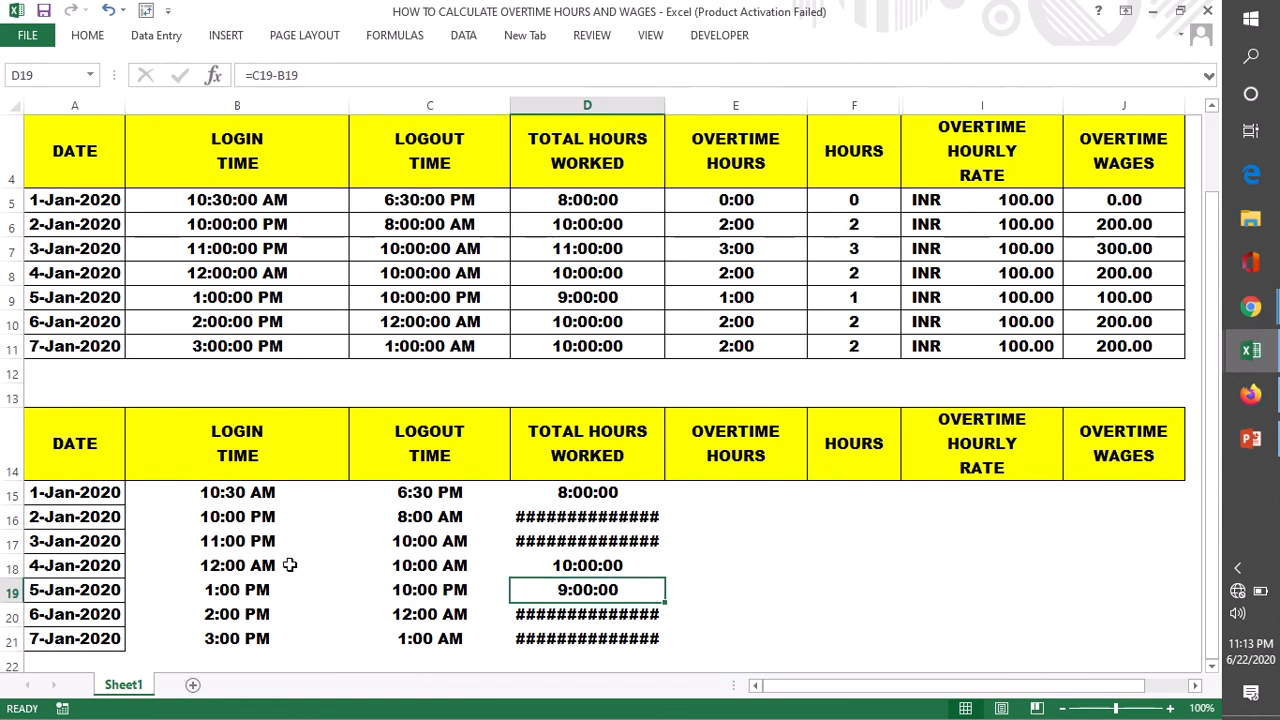
drag(235, 566, 556, 566)
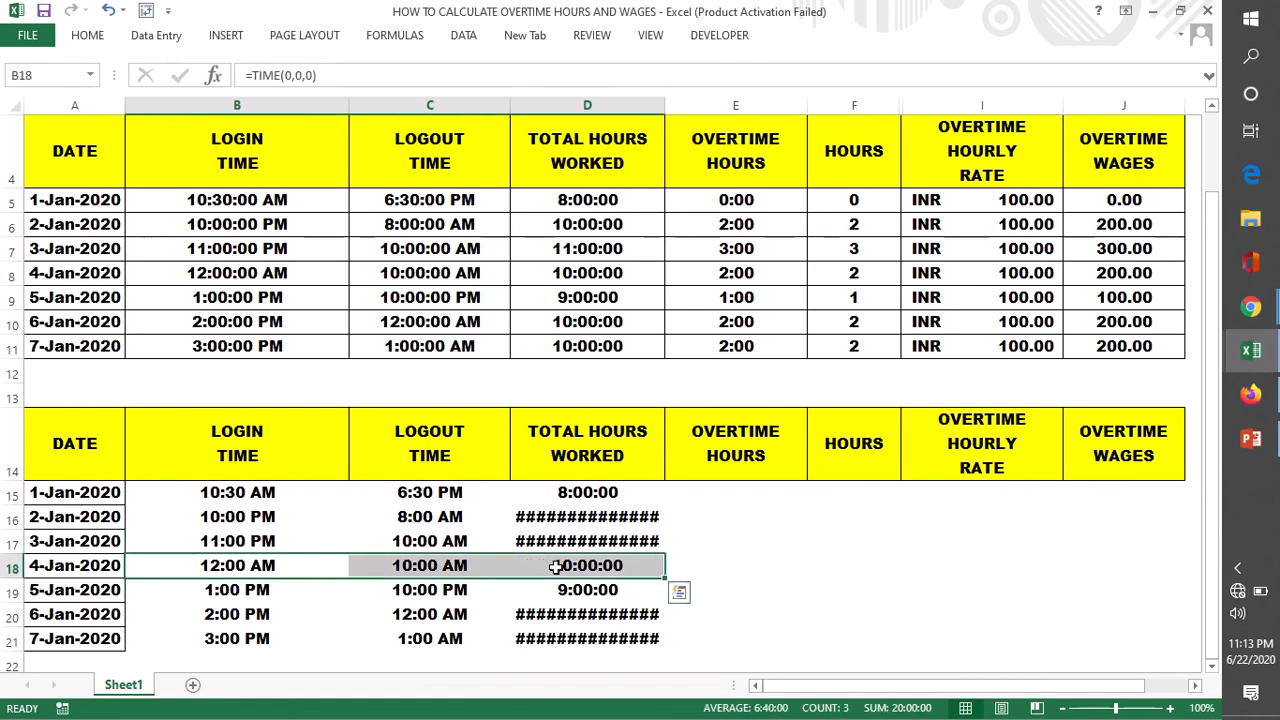
click(779, 562)
- Compare the 1-Jan-2020 login and logout times with the 2-Jan-2020 ones and inspect the subtraction in D16
click(291, 490)
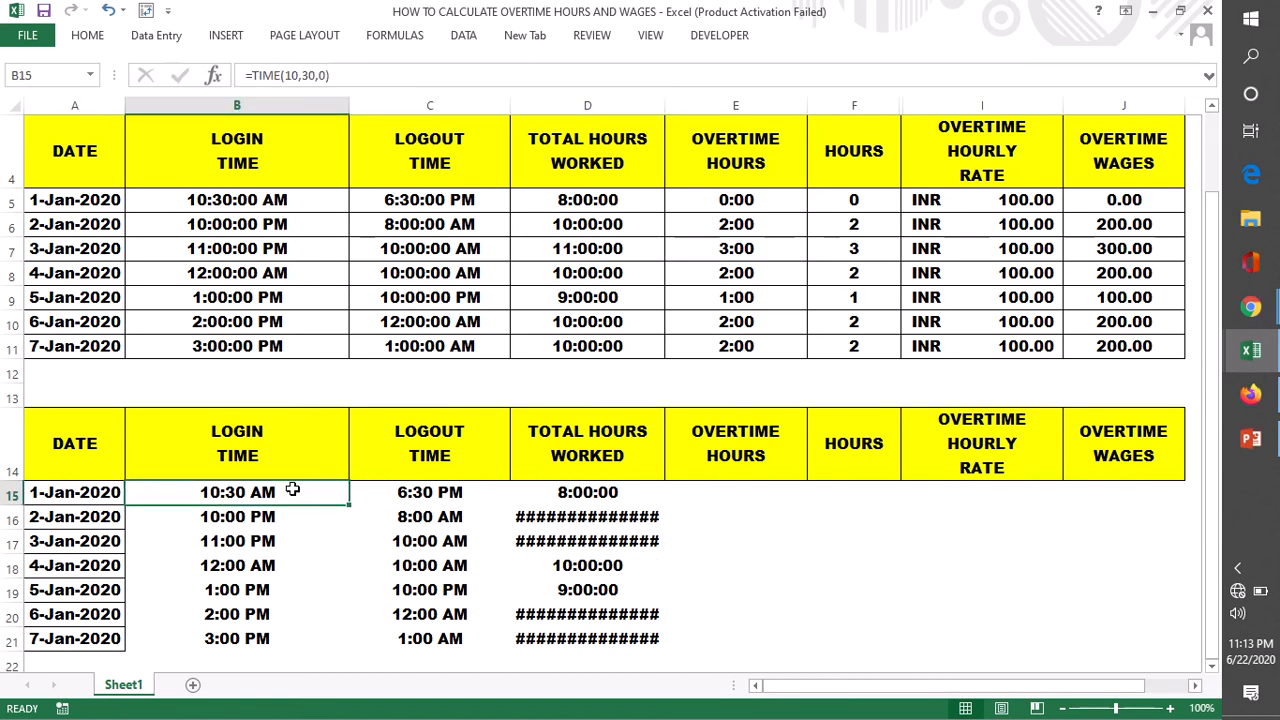
click(405, 491)
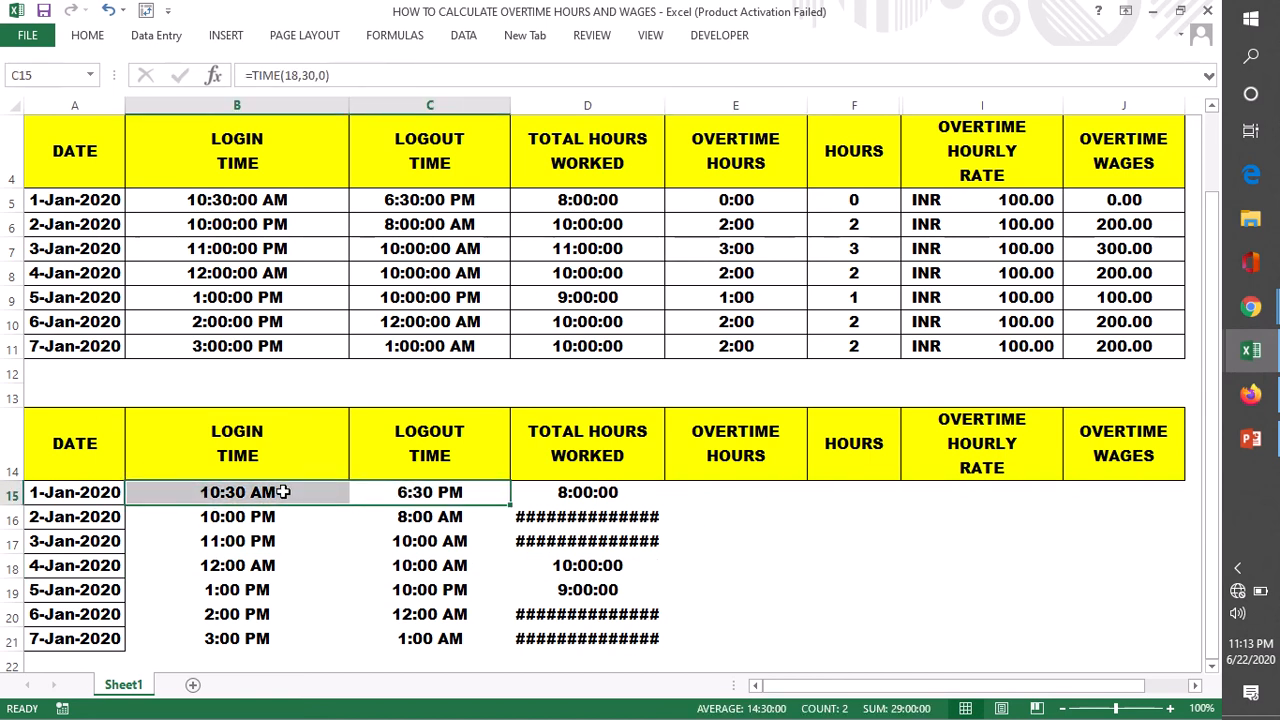
click(737, 516)
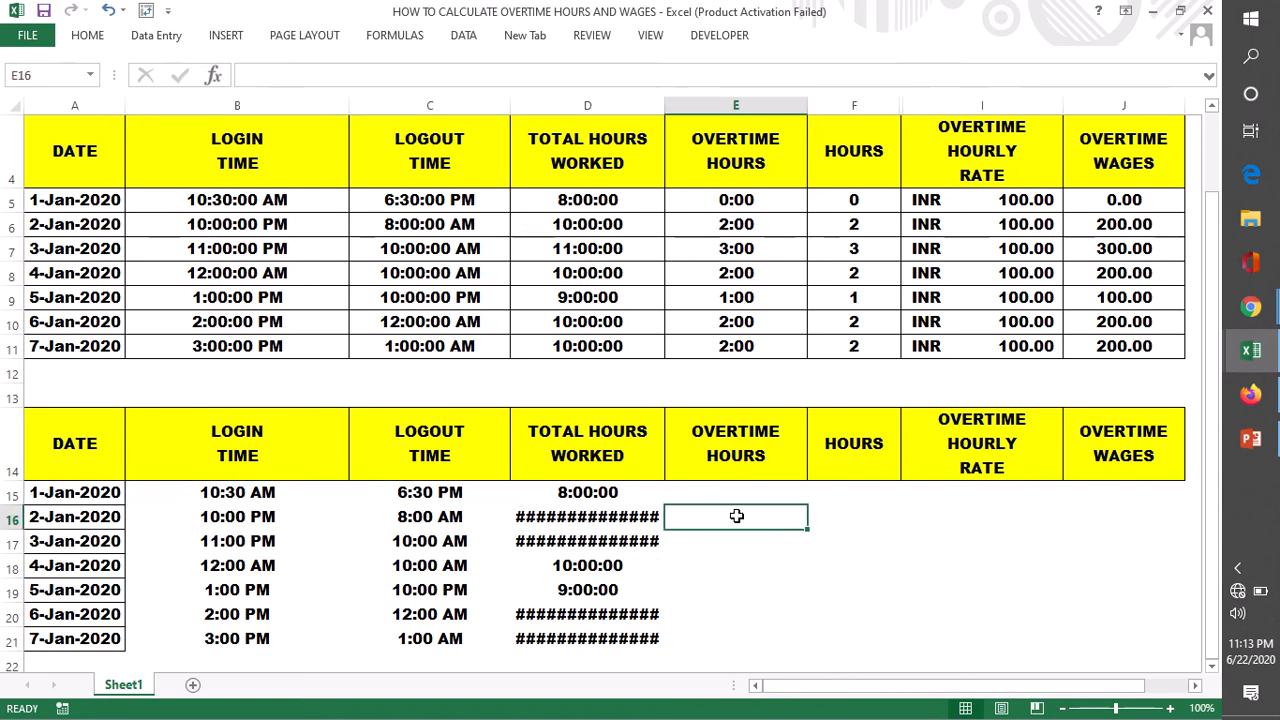
click(436, 518)
click(733, 563)
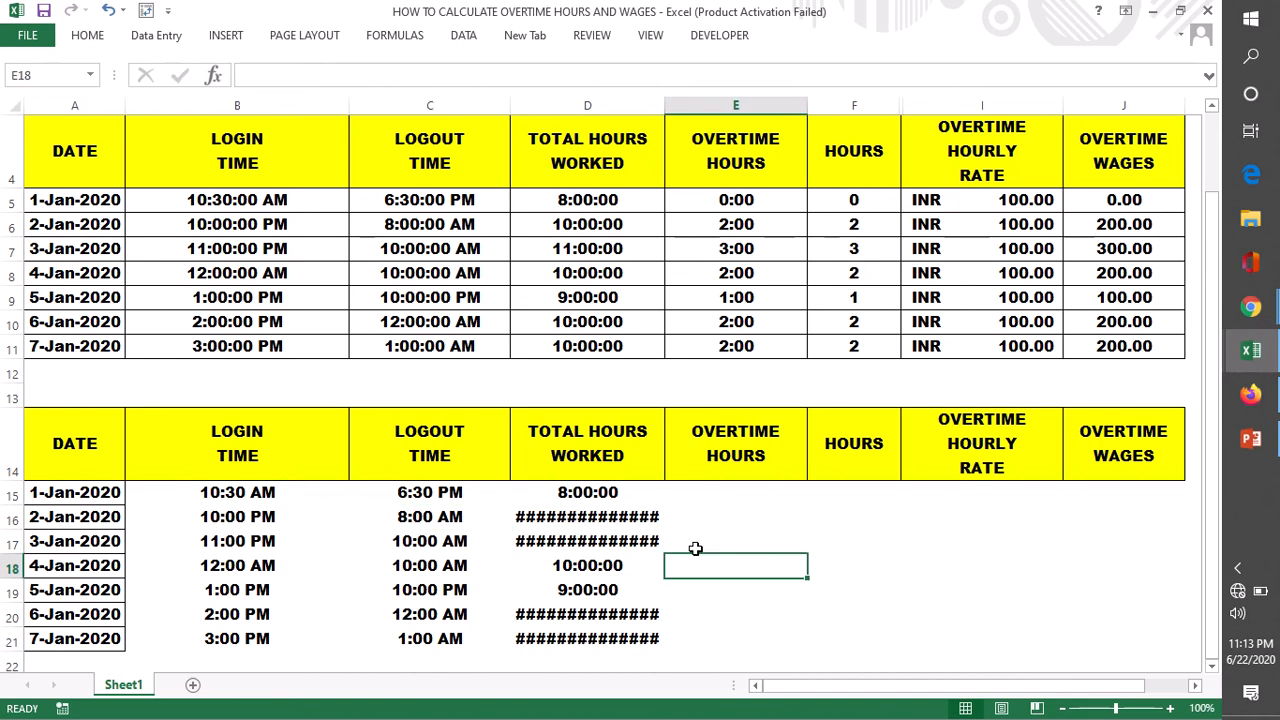
click(426, 516)
click(241, 521)
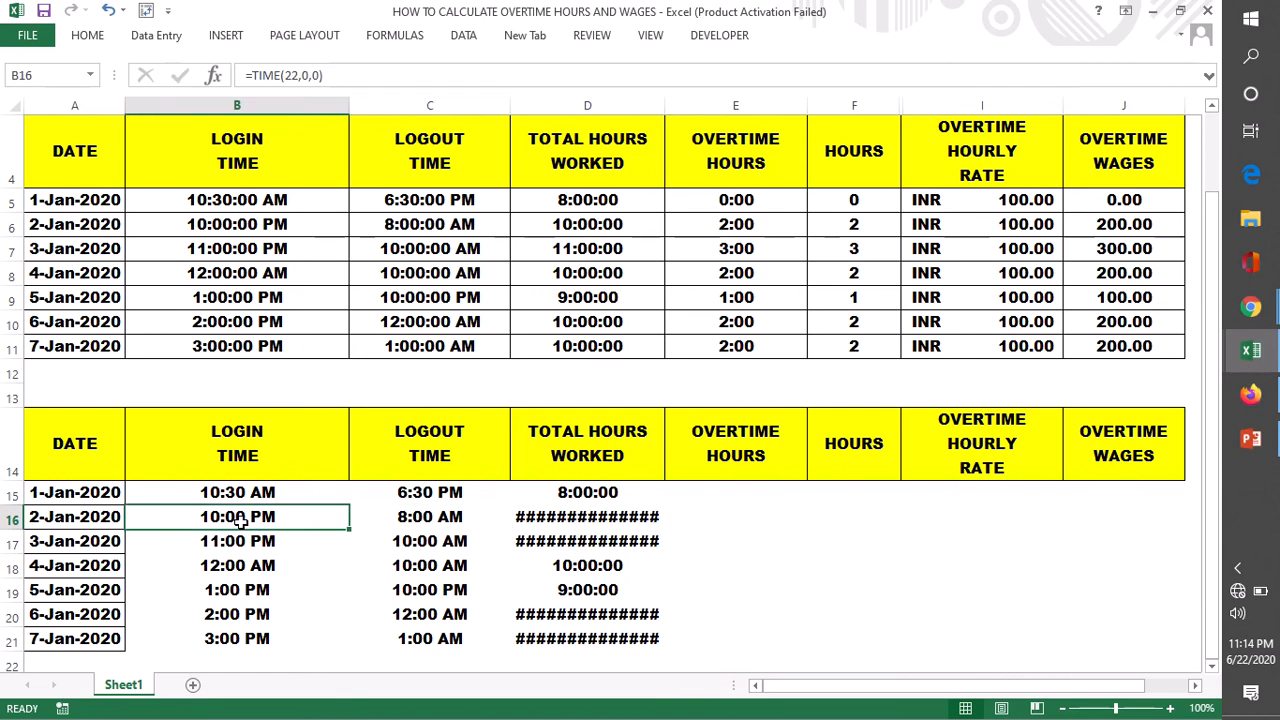
click(556, 521)
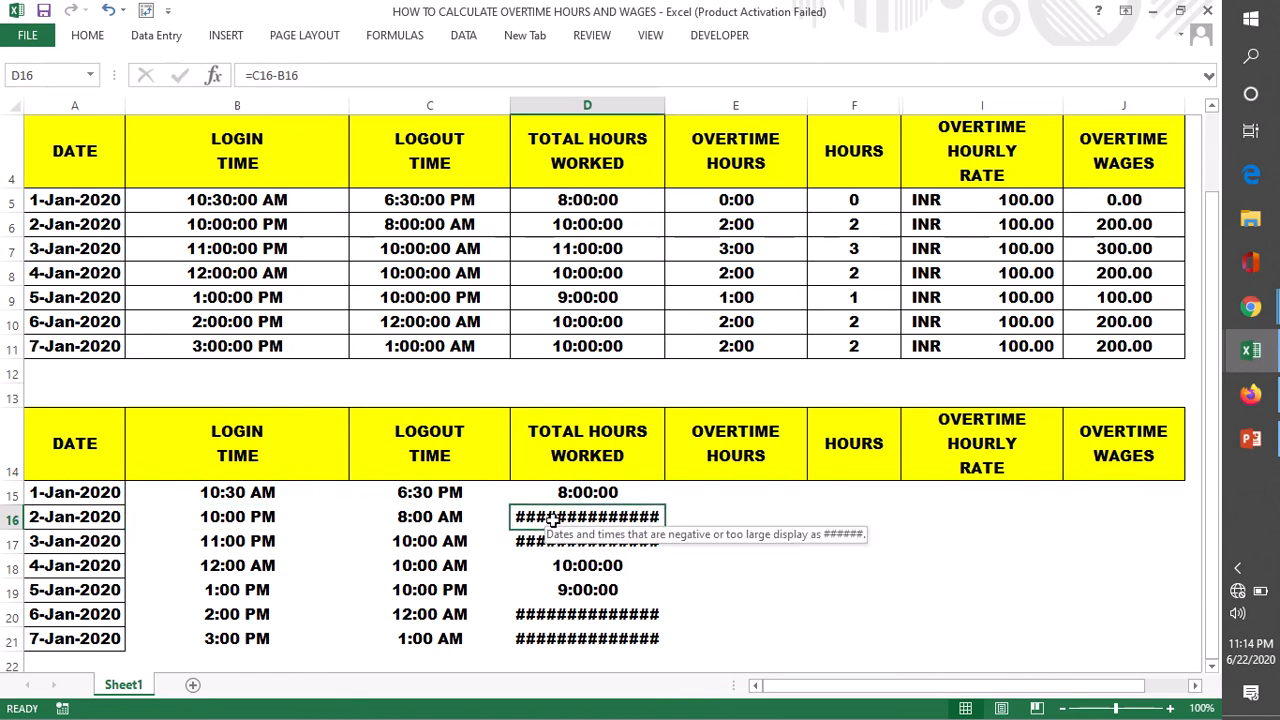
click(758, 500)
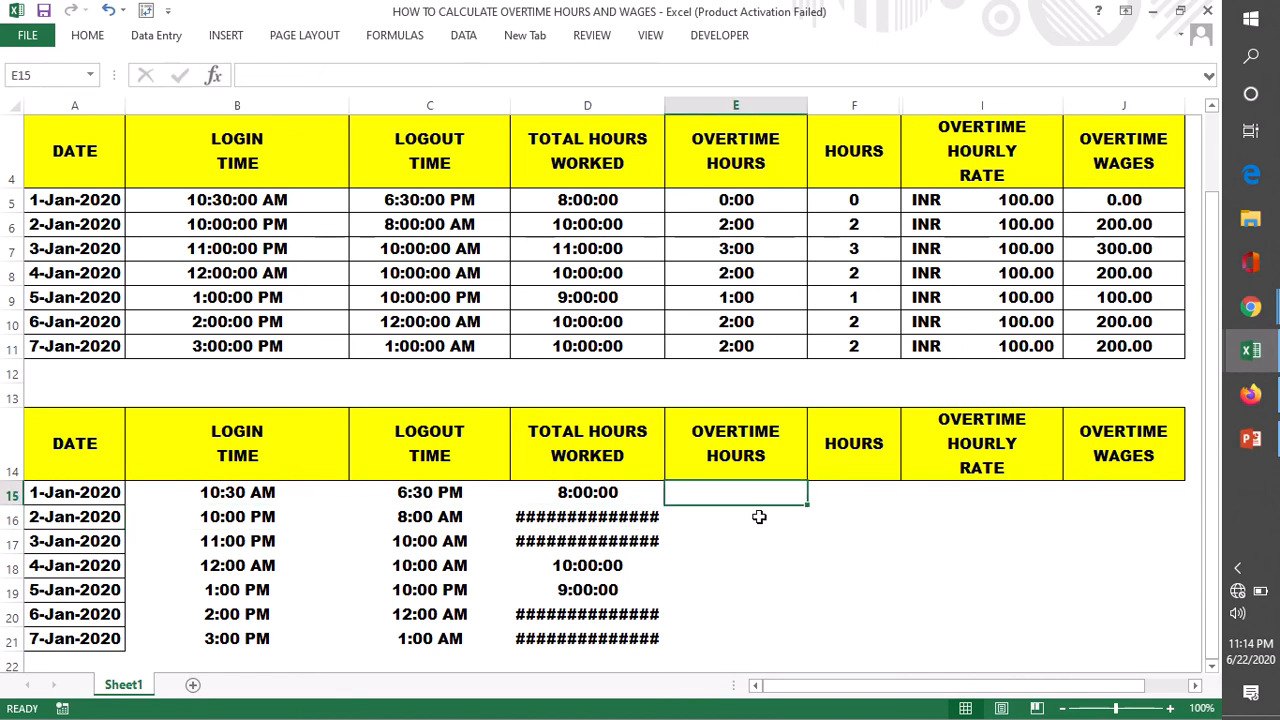
- Edit the total hours formula in D15 to begin with an IF testing C15>B15, keeping C15-B15 as the true value
double_click(563, 492)
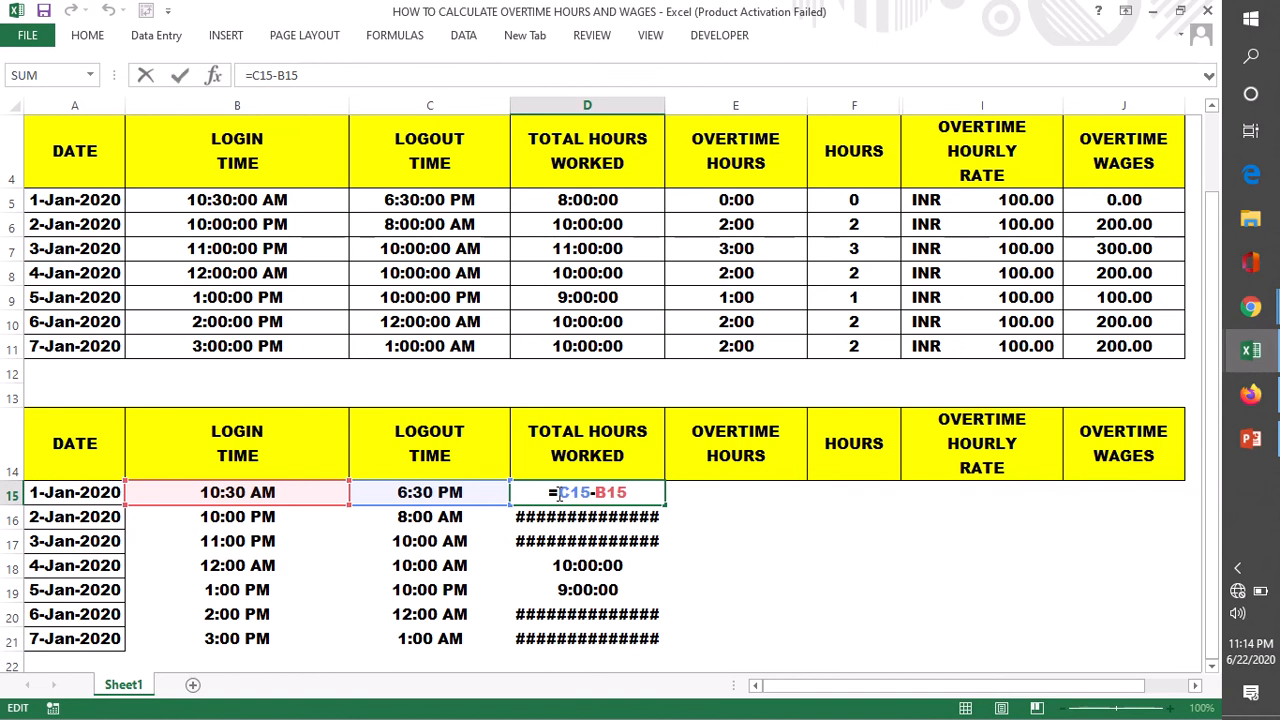
text(IF)
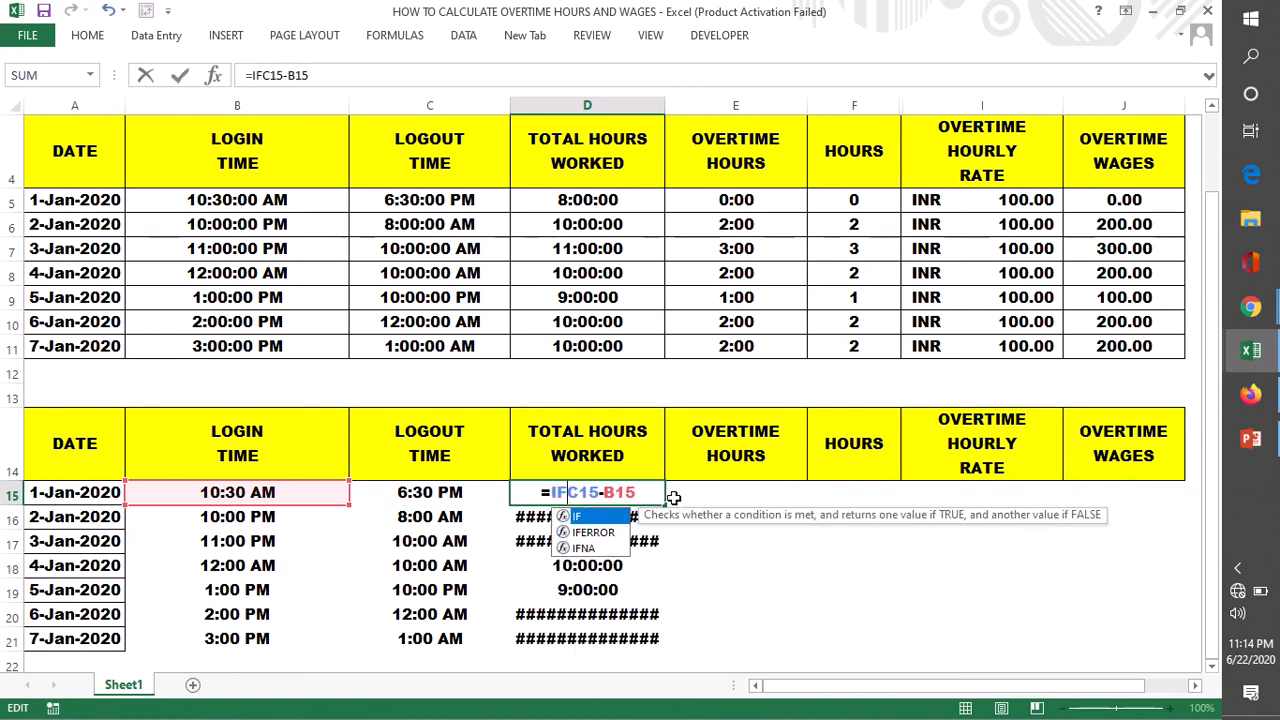
text(()
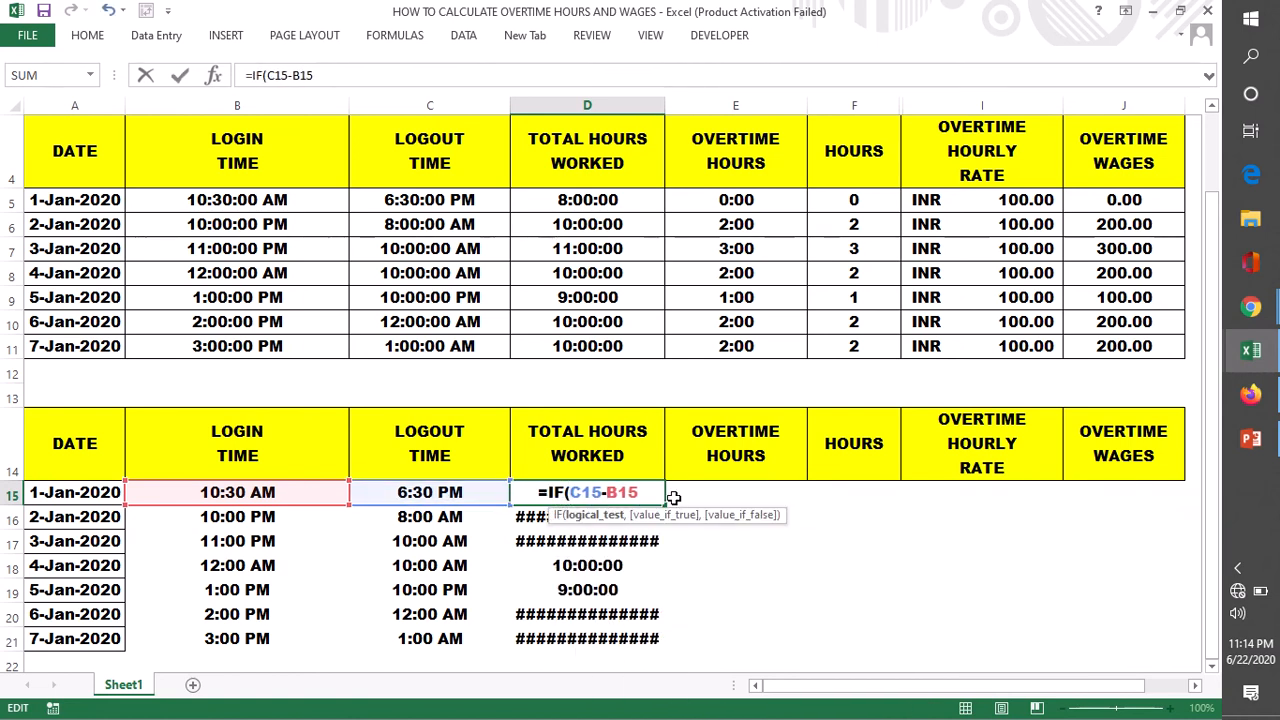
click(421, 491)
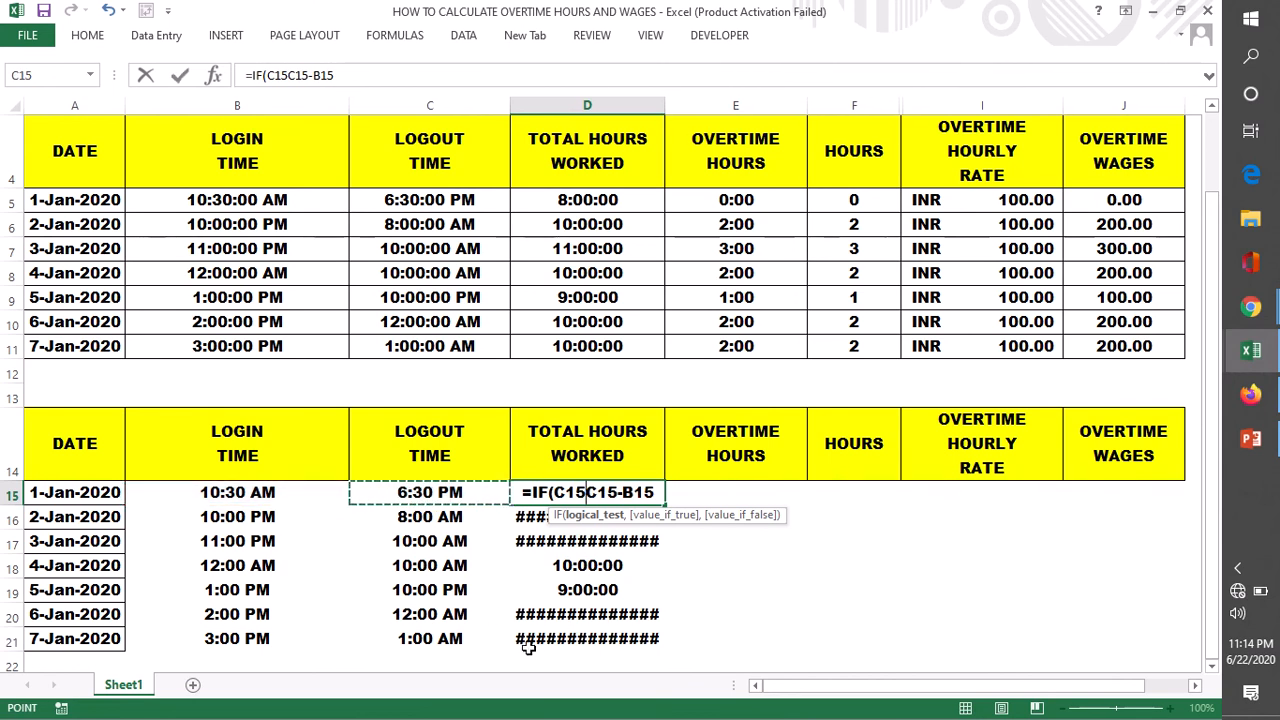
text(>)
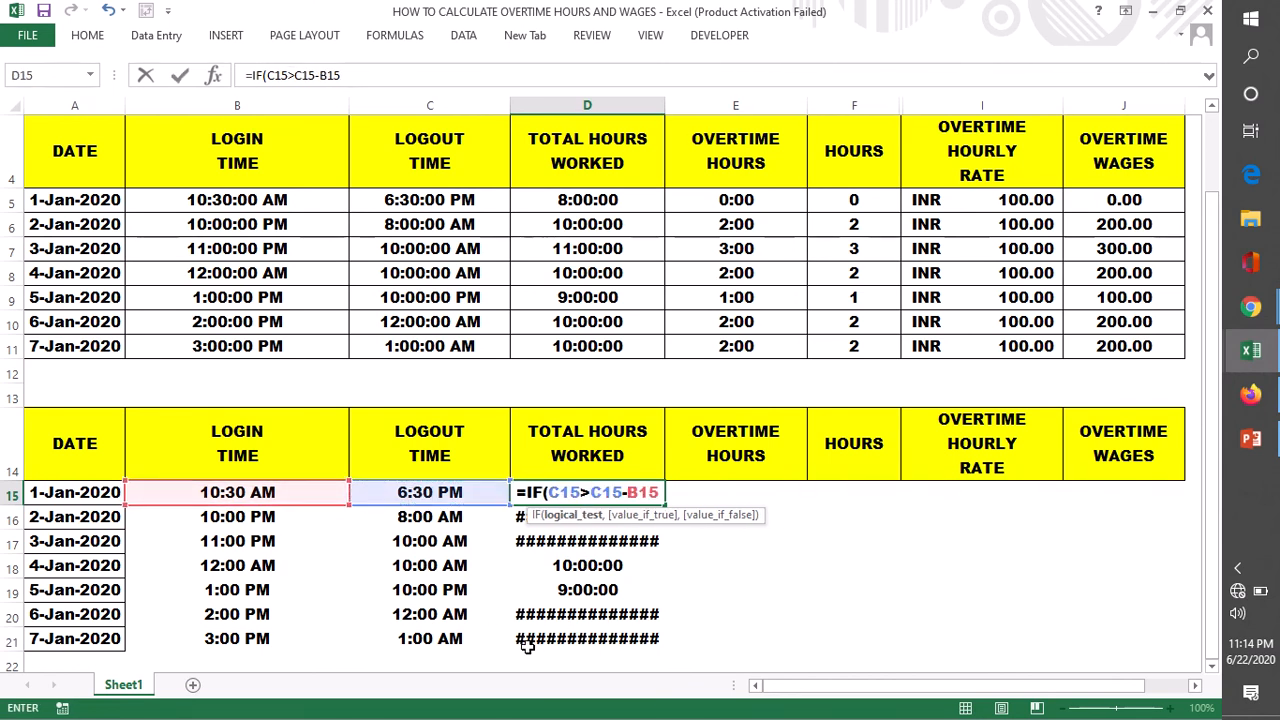
click(235, 491)
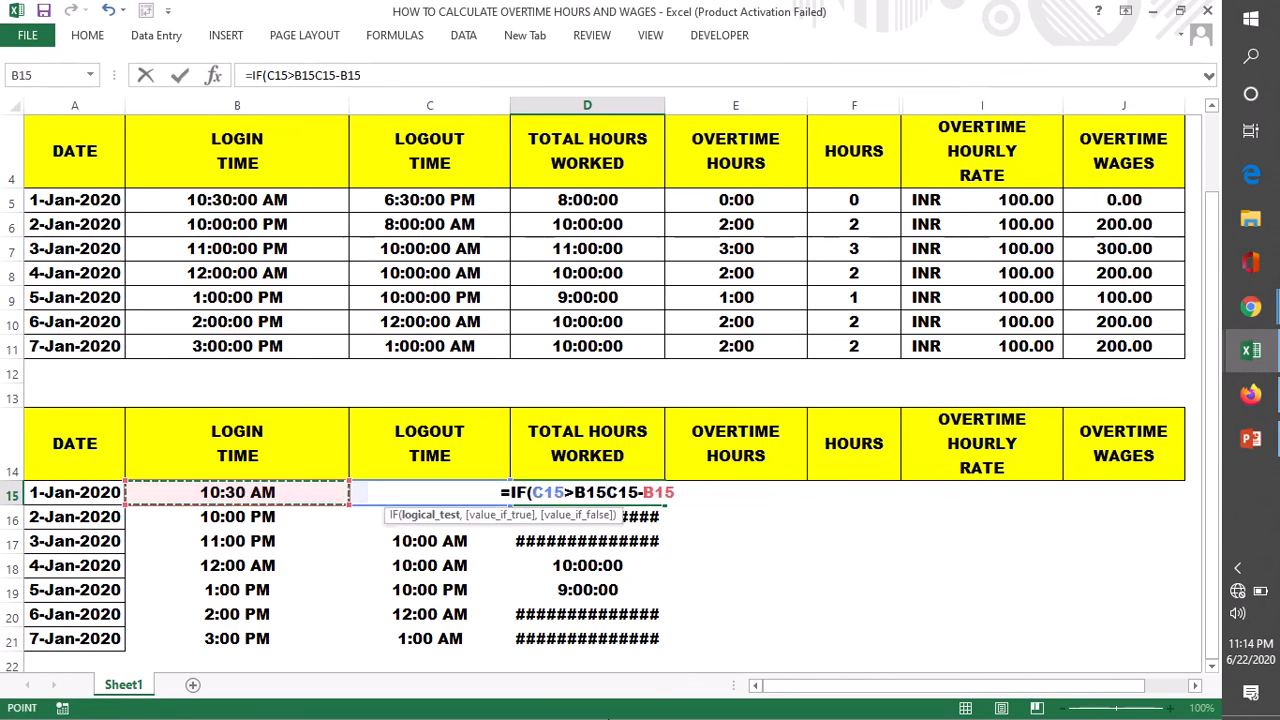
text(,)
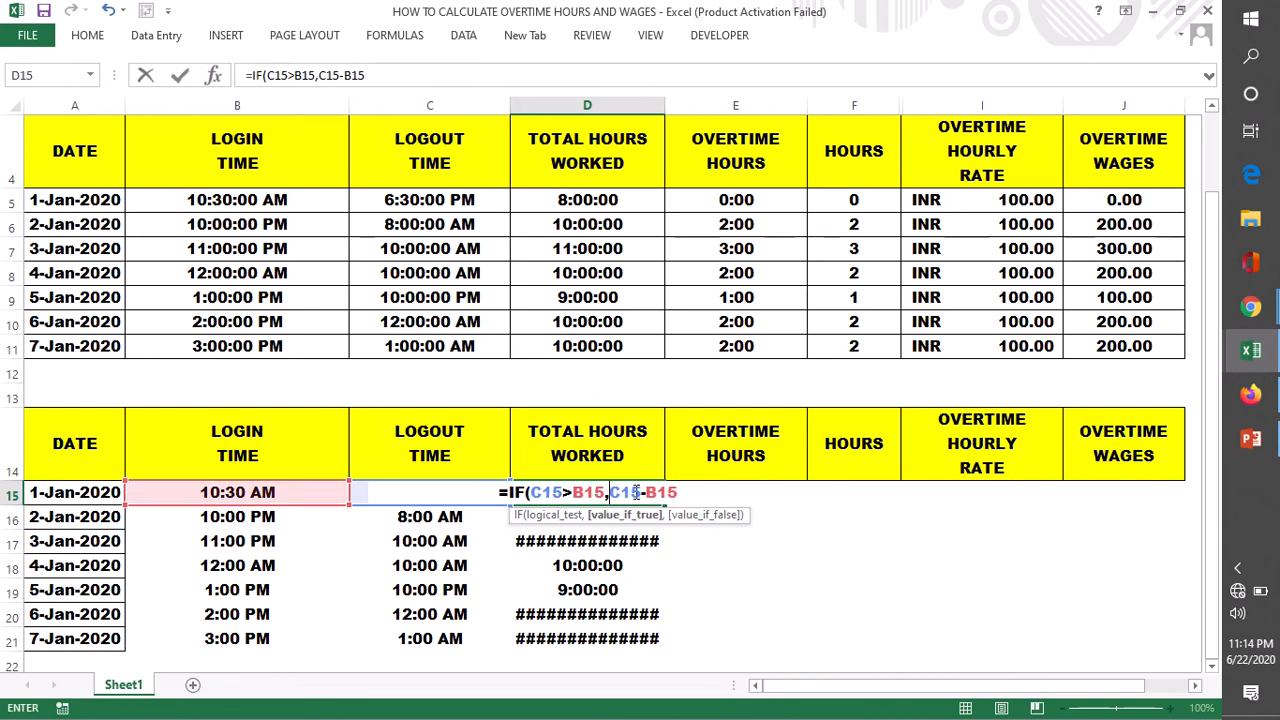
- Reuse C15-B15 with +1 as the false value, completing D15 as =IF(C15>B15,C15-B15,C15-B15+1)
drag(609, 492, 680, 492)
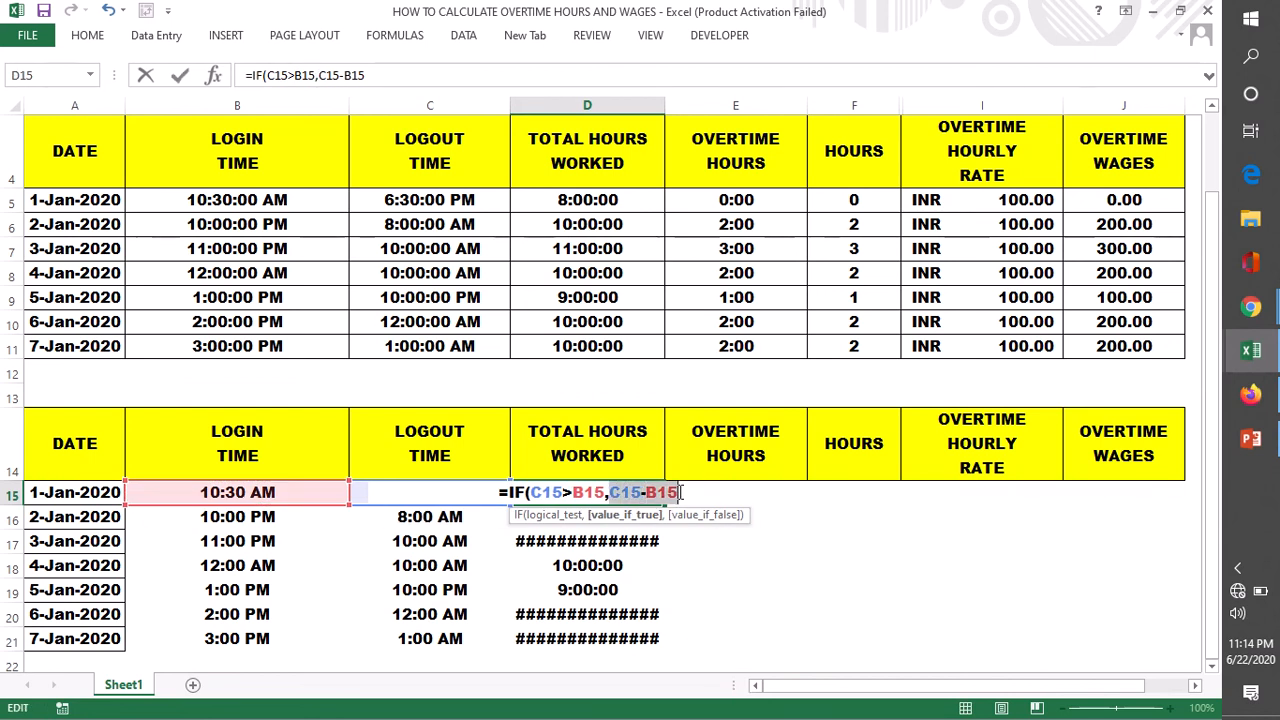
drag(609, 492, 678, 492)
key(ctrl+c)
click(685, 492)
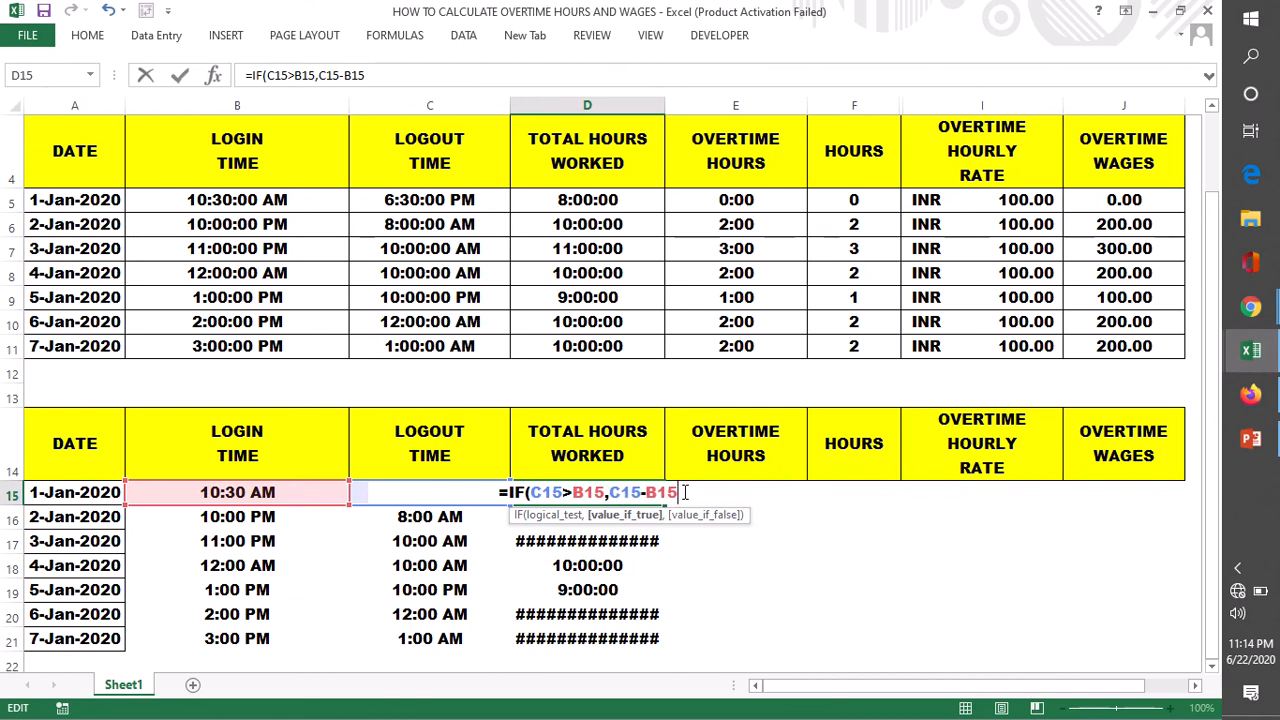
text(,)
key(ctrl+v)
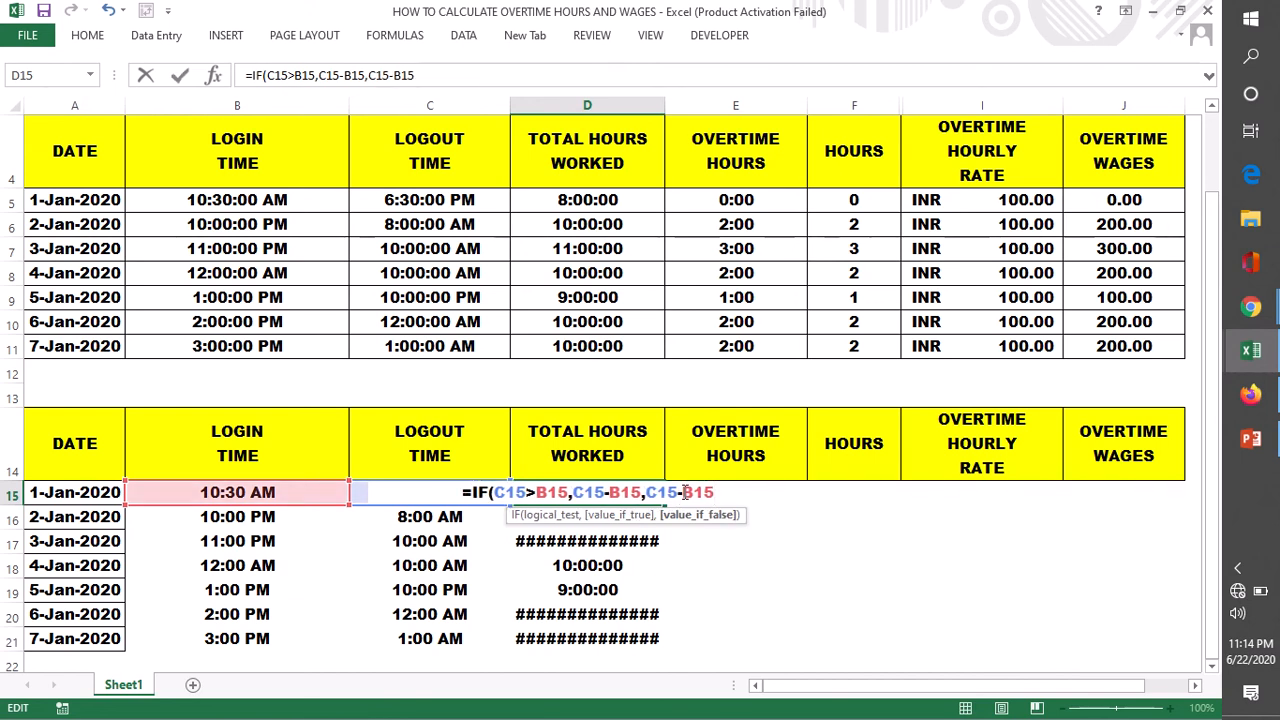
drag(648, 492, 709, 489)
click(717, 491)
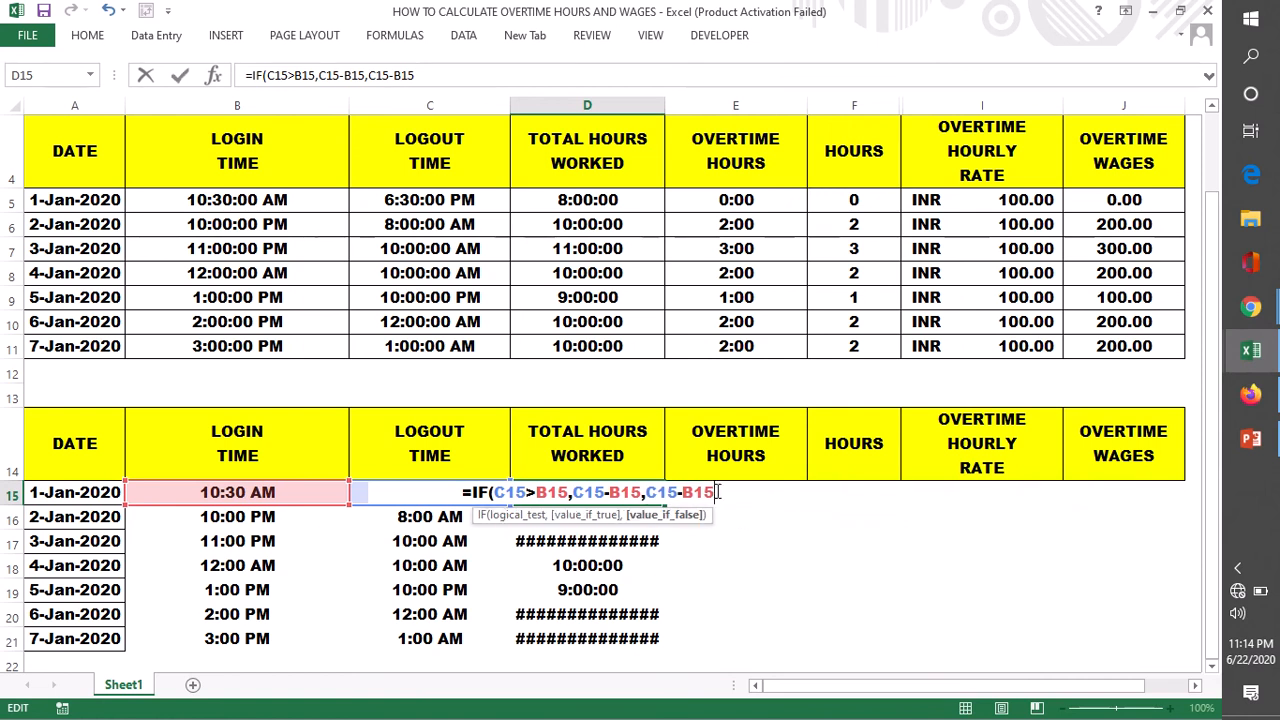
text(+1)
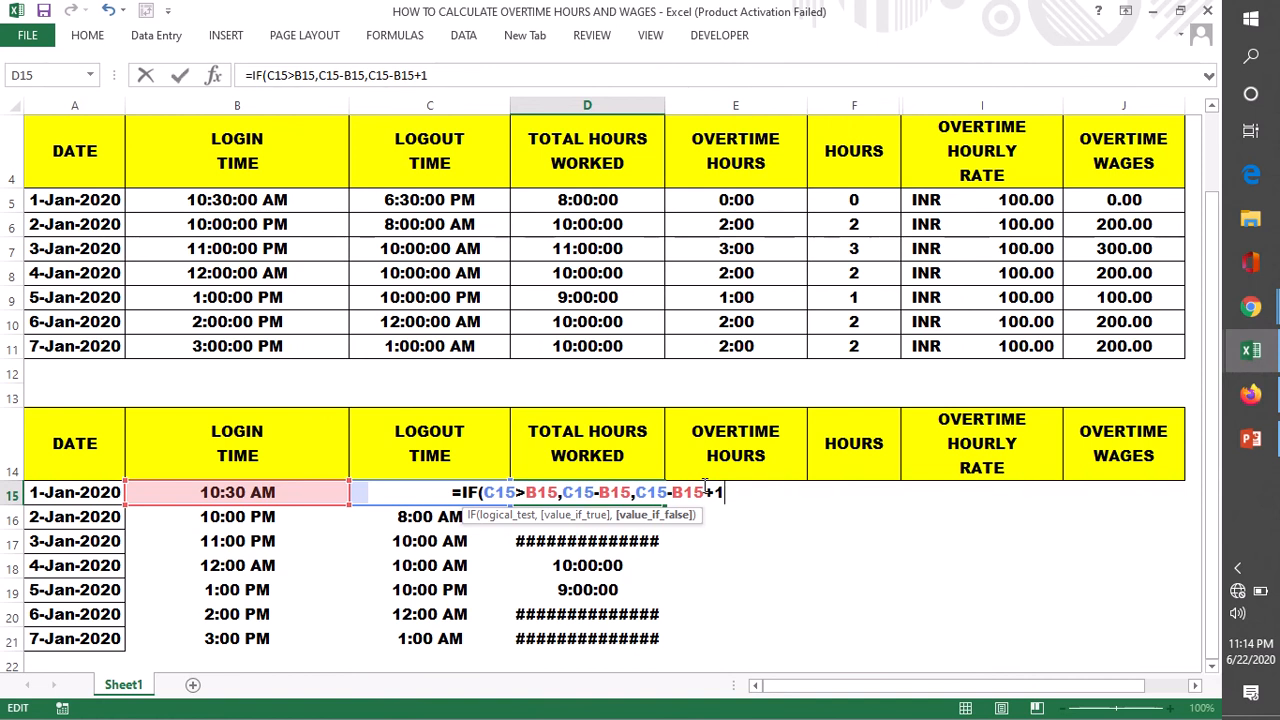
drag(725, 492, 638, 494)
click(703, 492)
click(725, 493)
text())
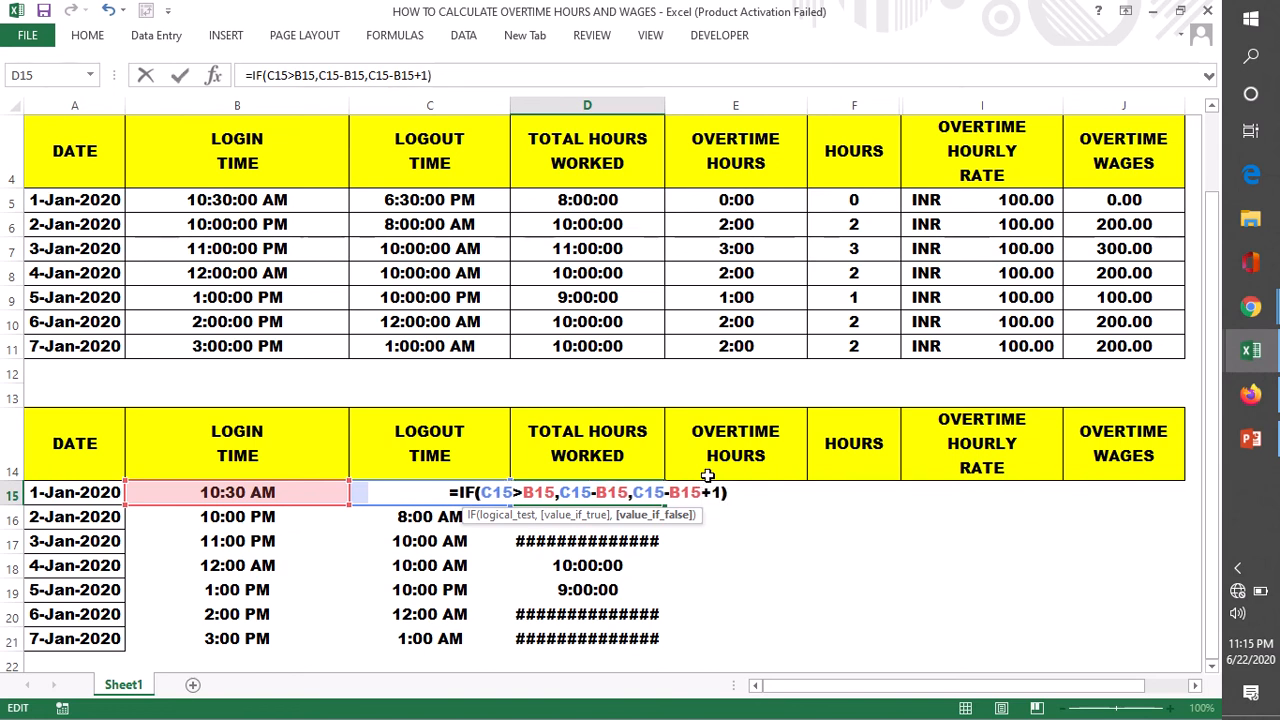
key(Return)
- Fill the IF-based total hours formula from D15 down through D21
click(648, 494)
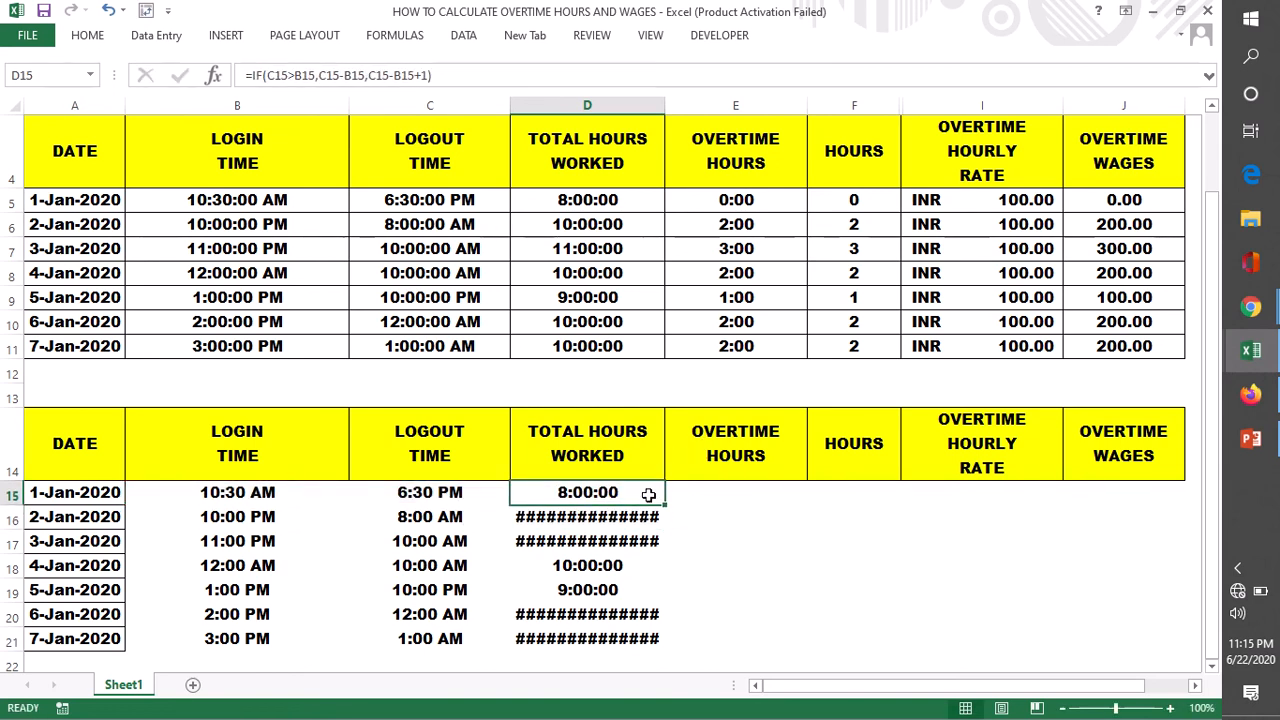
drag(665, 503, 720, 643)
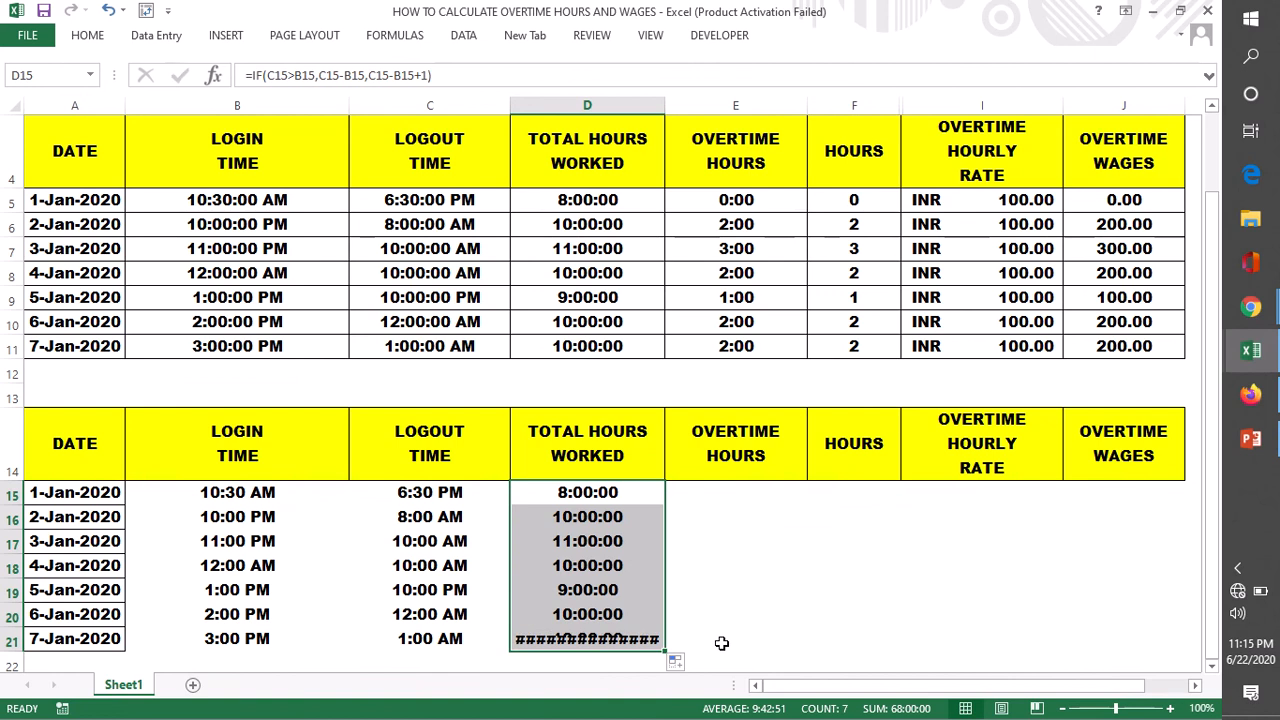
- Examine the total hours formulas in D15 and D16 against the login and logout times for 2-Jan-2020
click(737, 618)
drag(583, 492, 590, 638)
click(590, 492)
click(584, 516)
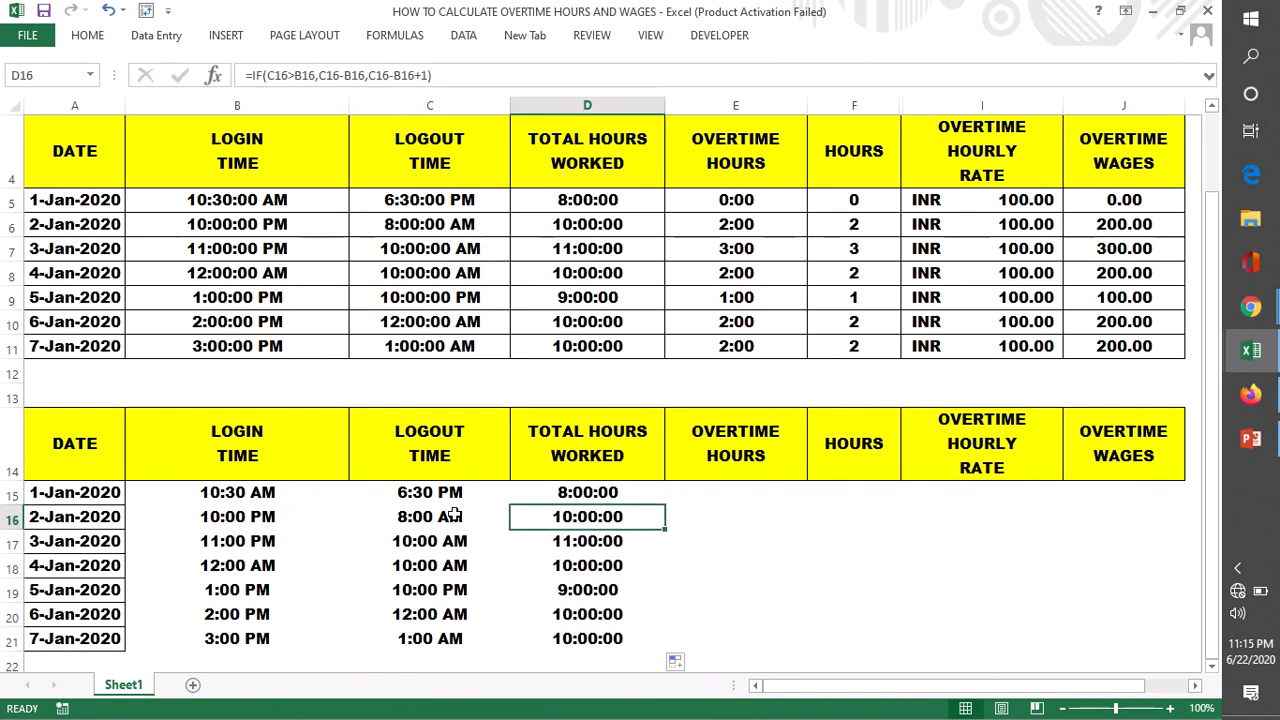
click(245, 516)
click(408, 520)
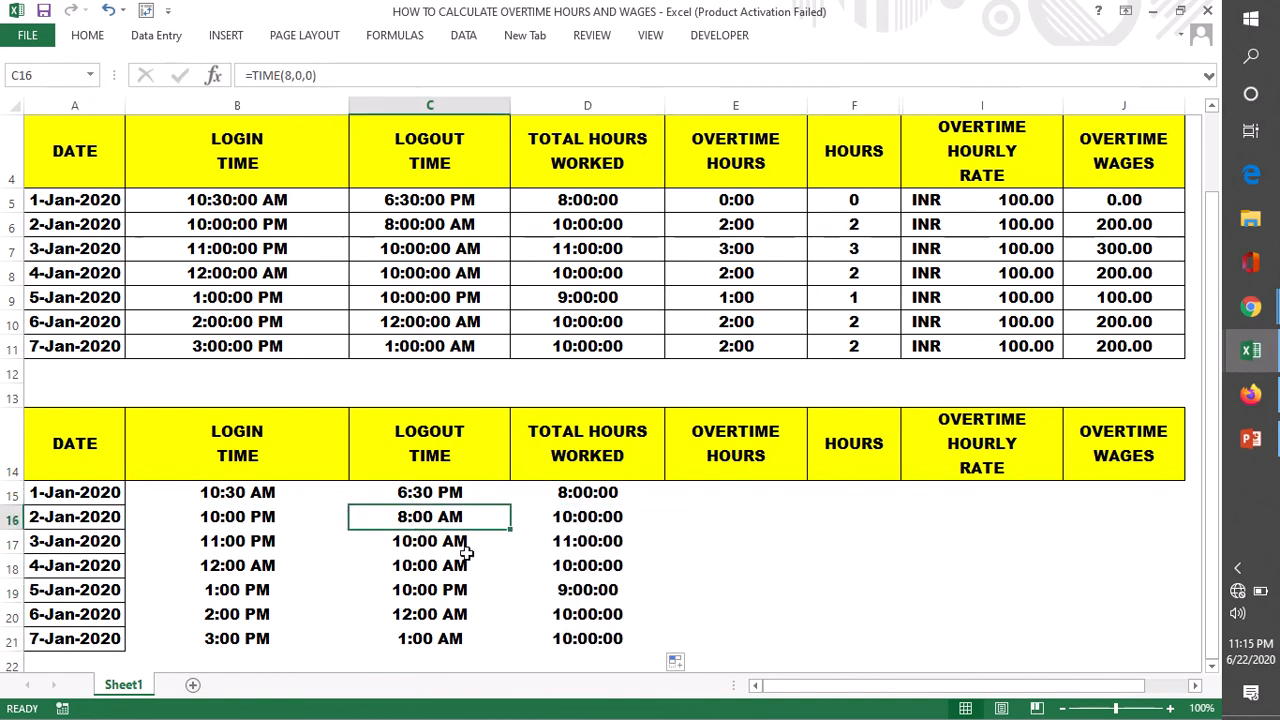
click(257, 514)
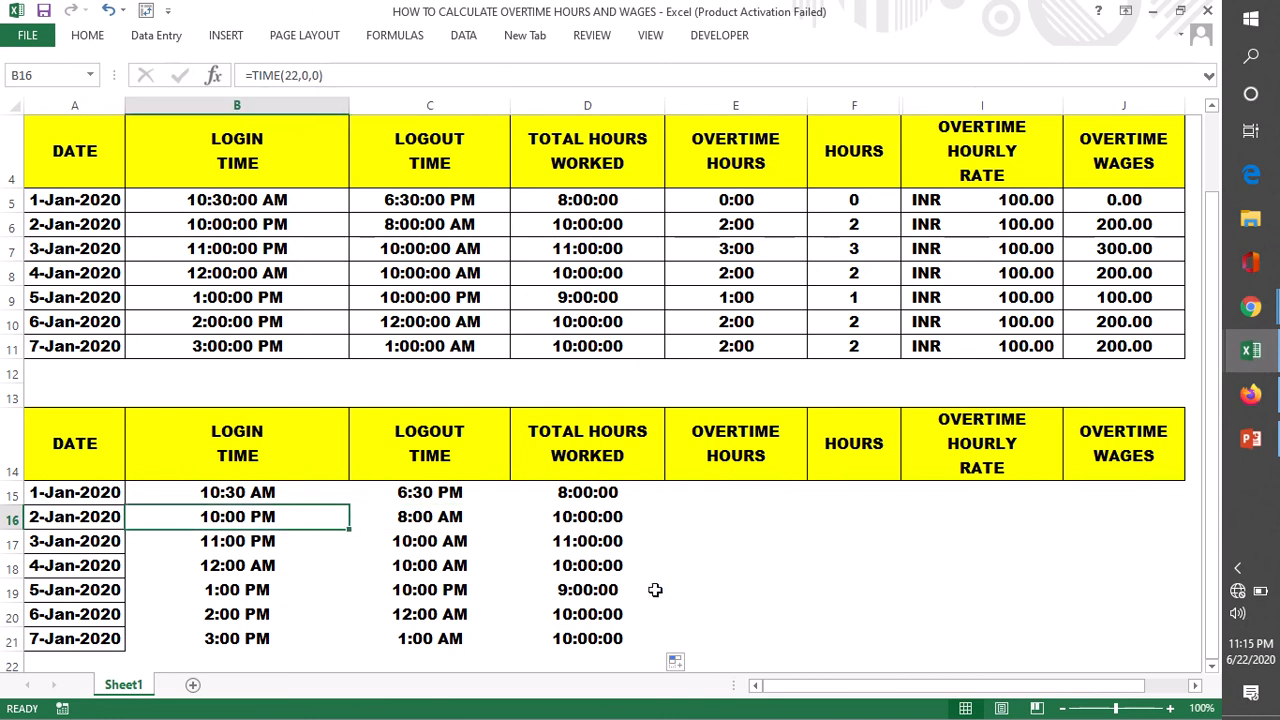
click(590, 520)
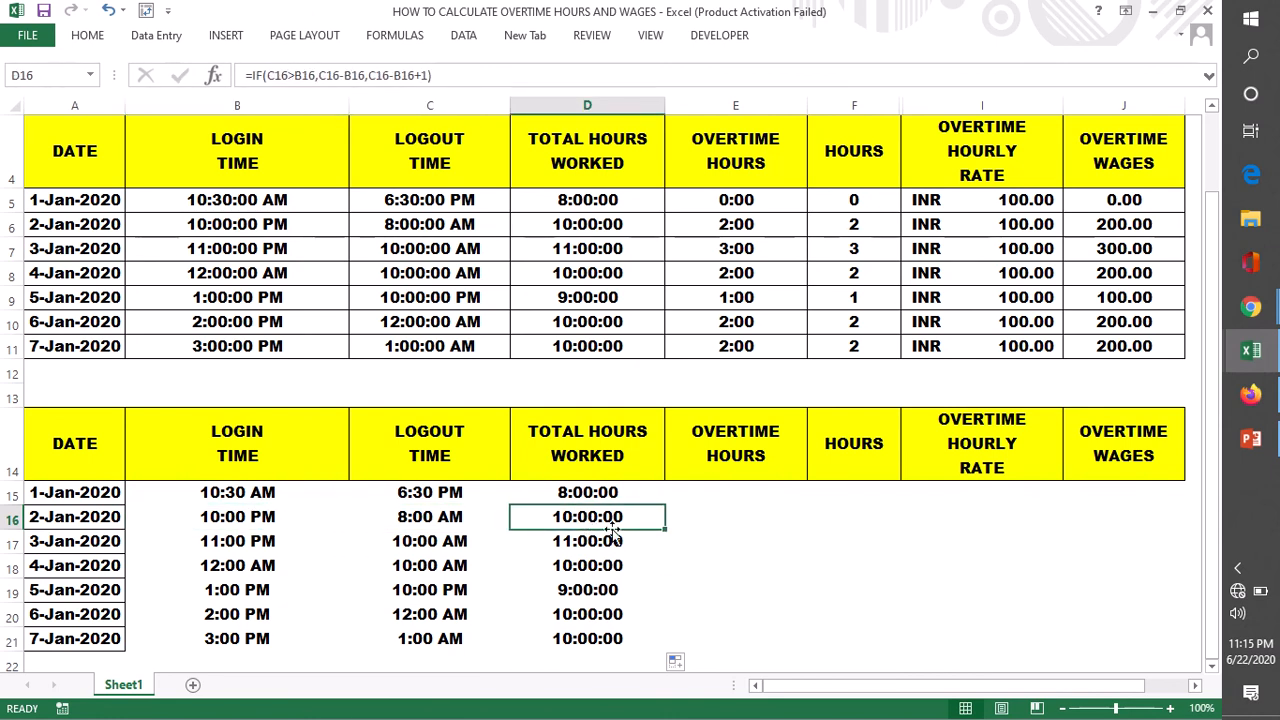
- Enter =D15-C2 in E15 to subtract the regular working hours from the total hours worked
click(733, 489)
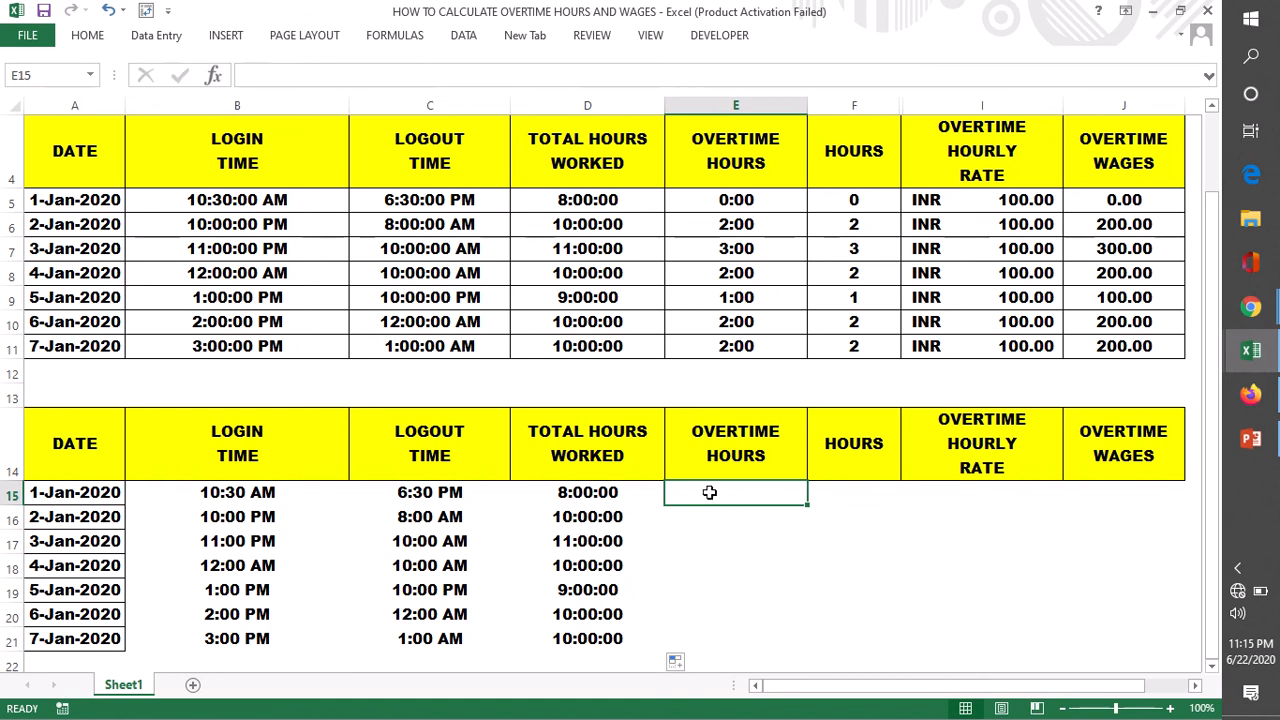
double_click(711, 492)
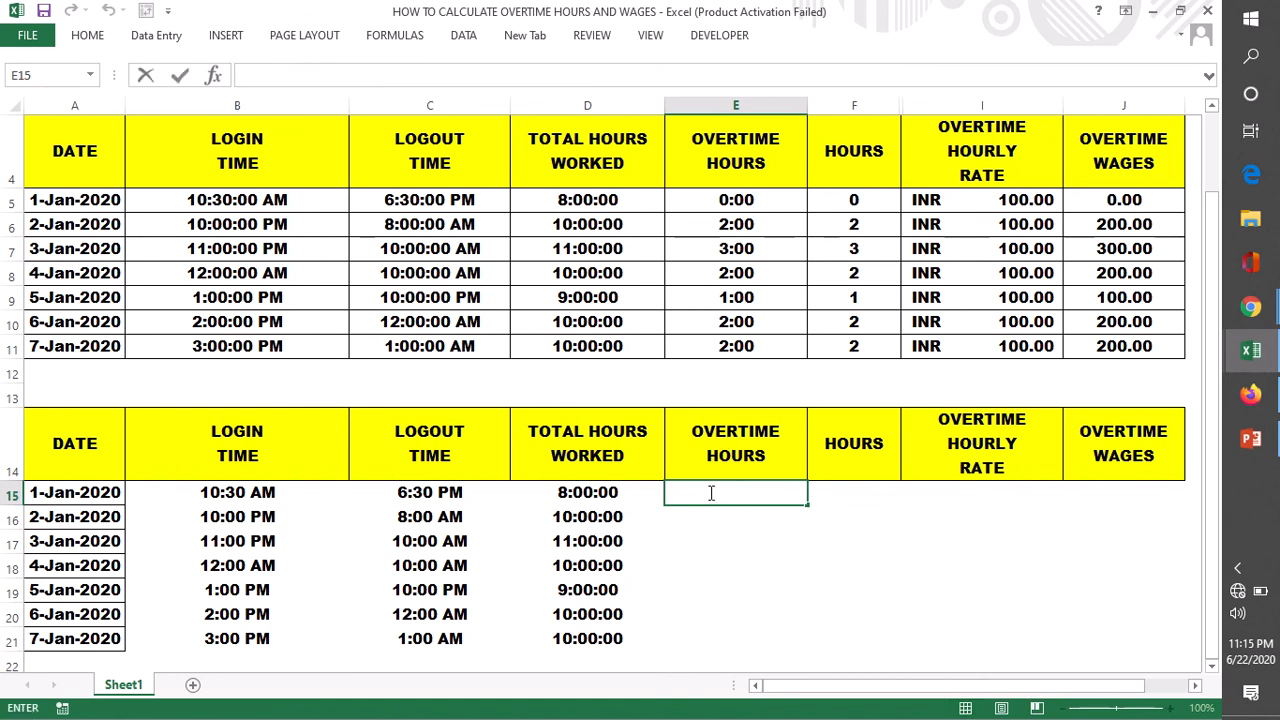
text(=)
click(600, 492)
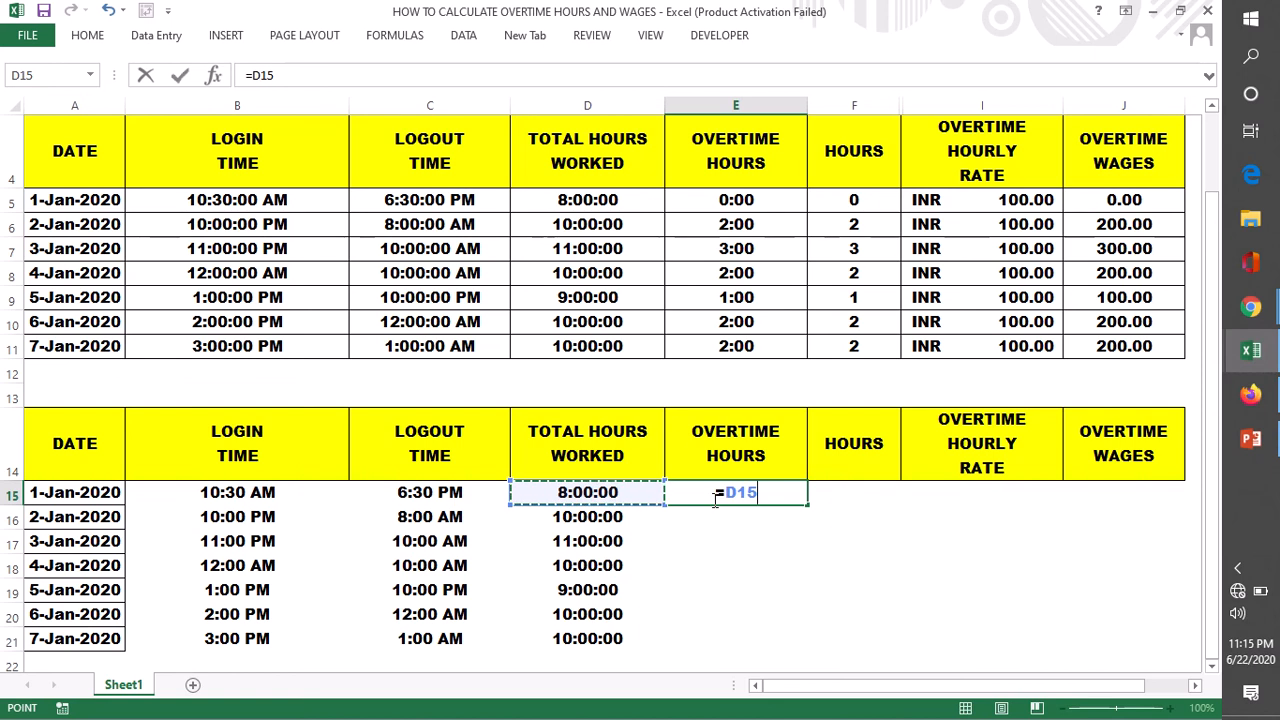
text(-)
scroll(719, 512, up, 1)
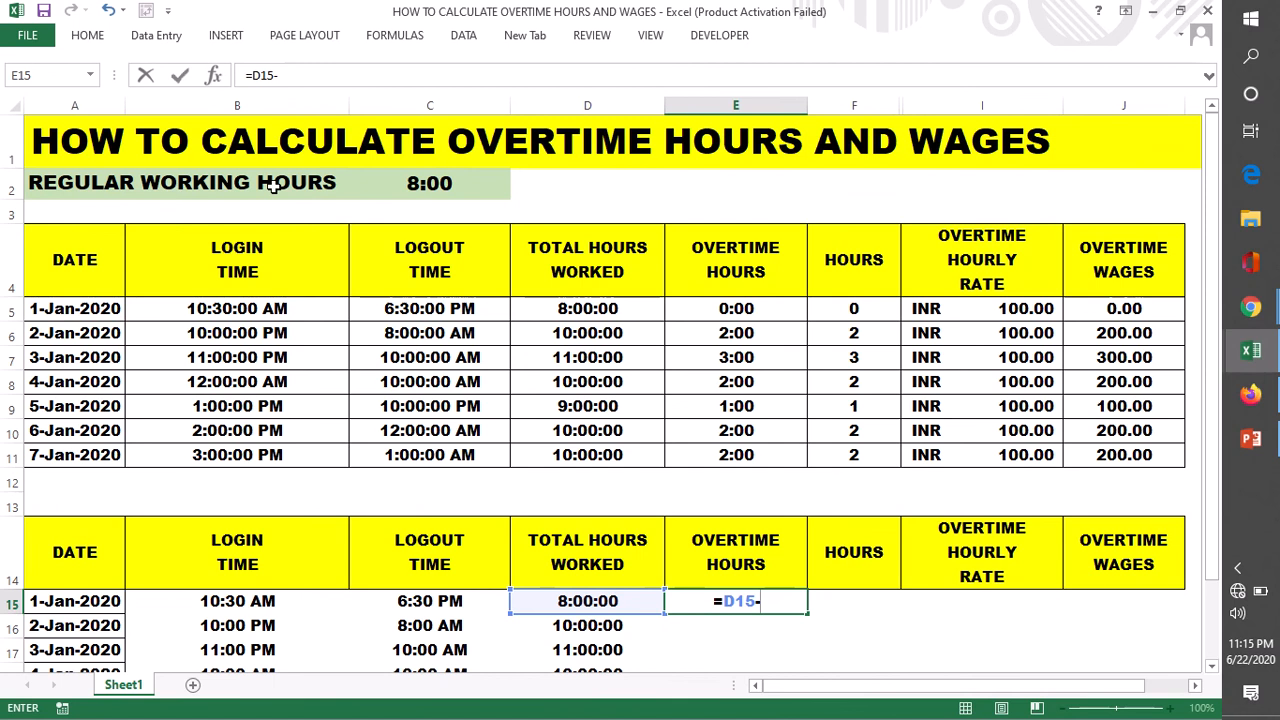
click(448, 183)
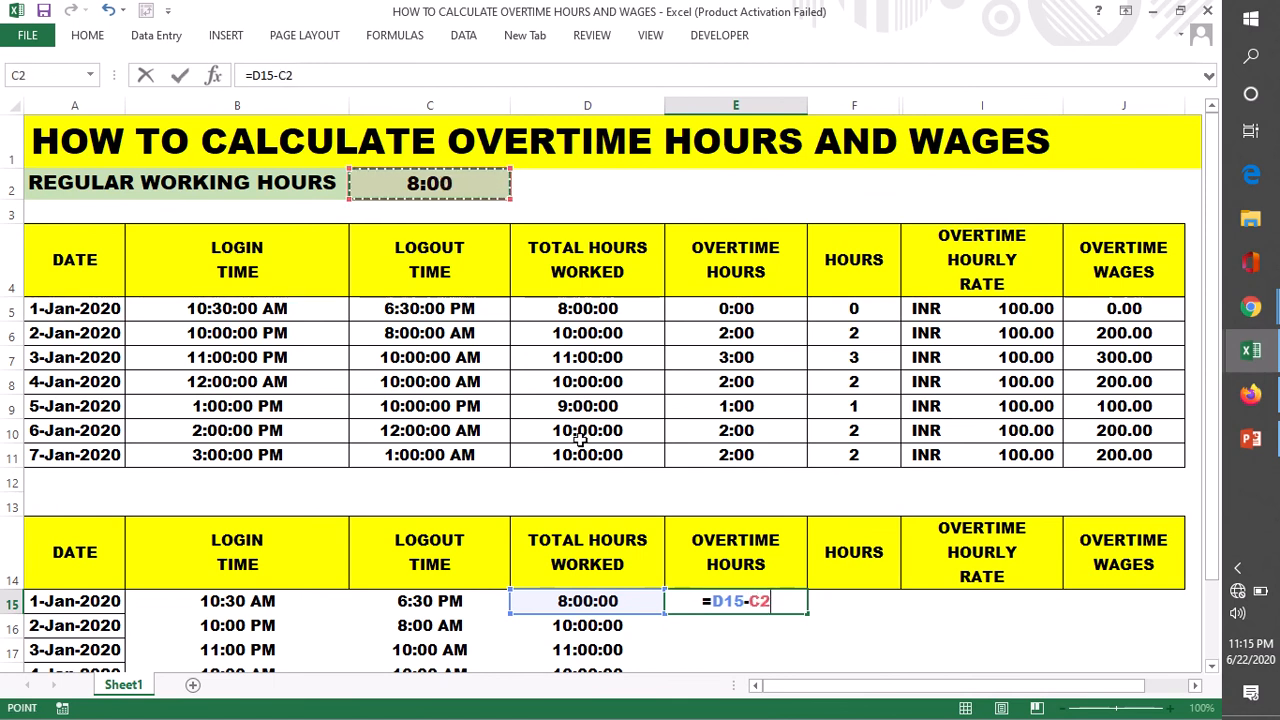
key(Return)
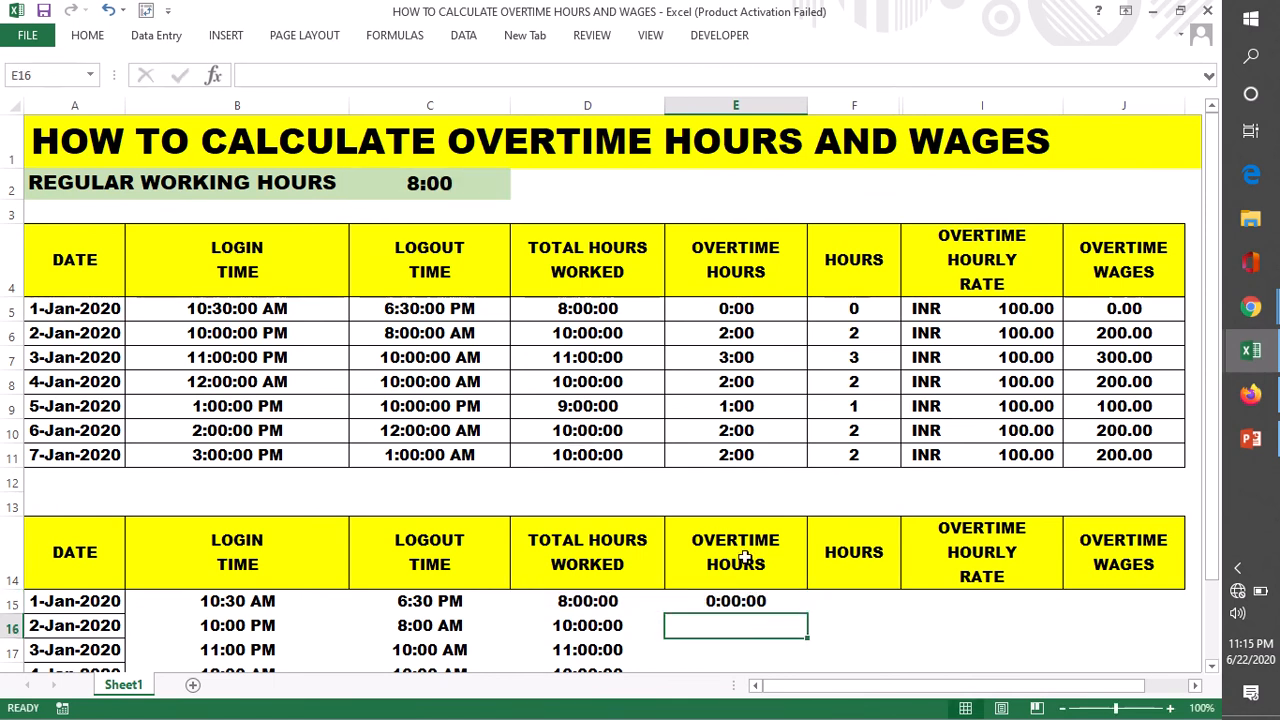
- Fill the overtime hours formula =D15-C2 from E15 down through E21
click(741, 600)
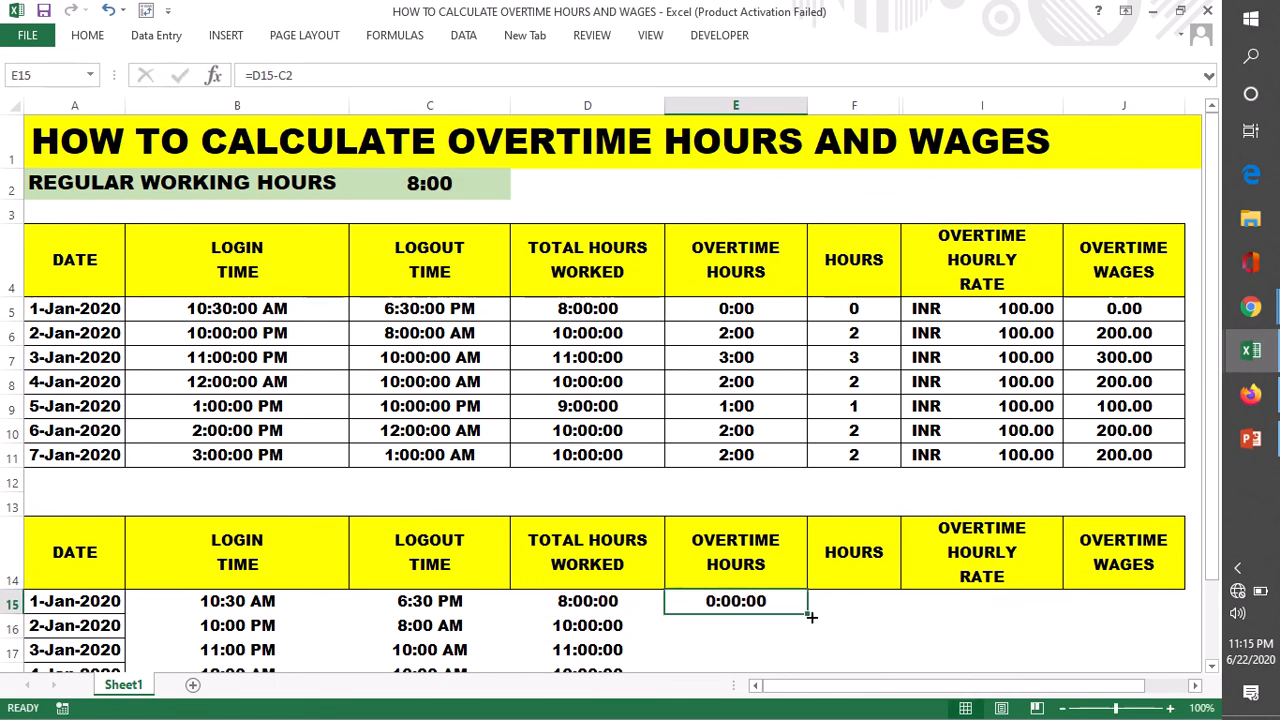
scroll(801, 519, down, 1)
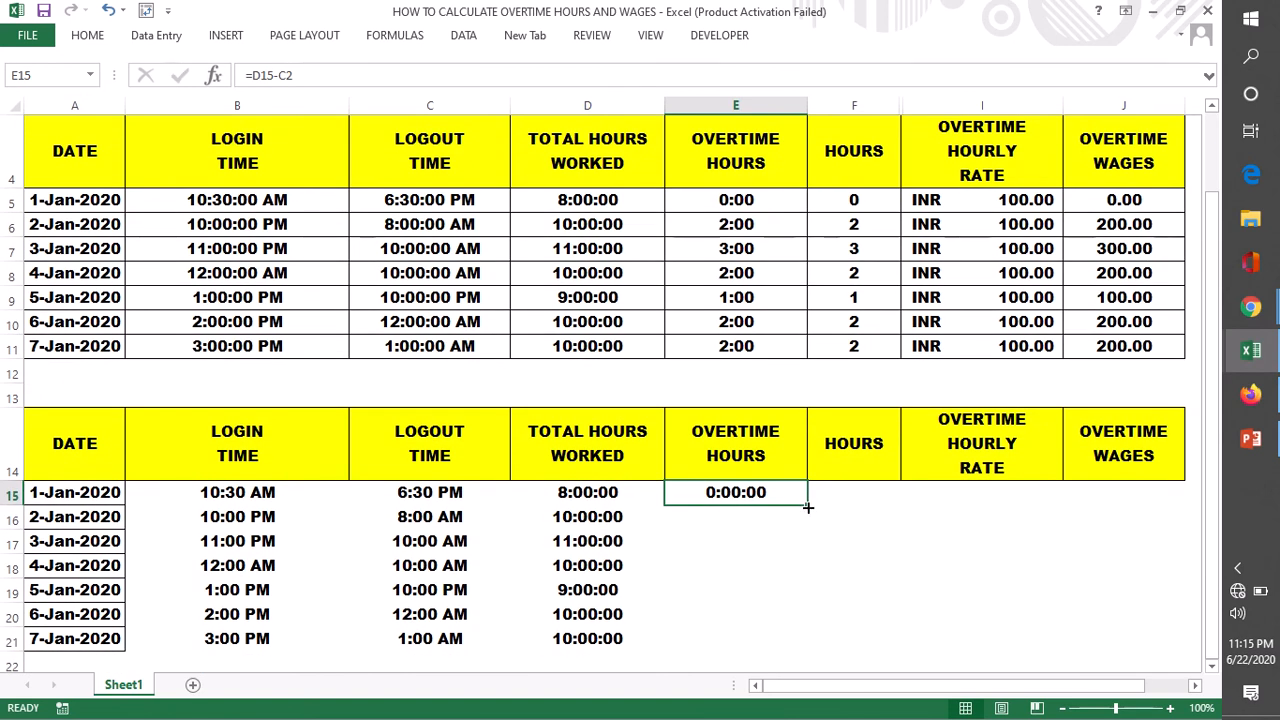
drag(808, 507, 857, 655)
click(890, 590)
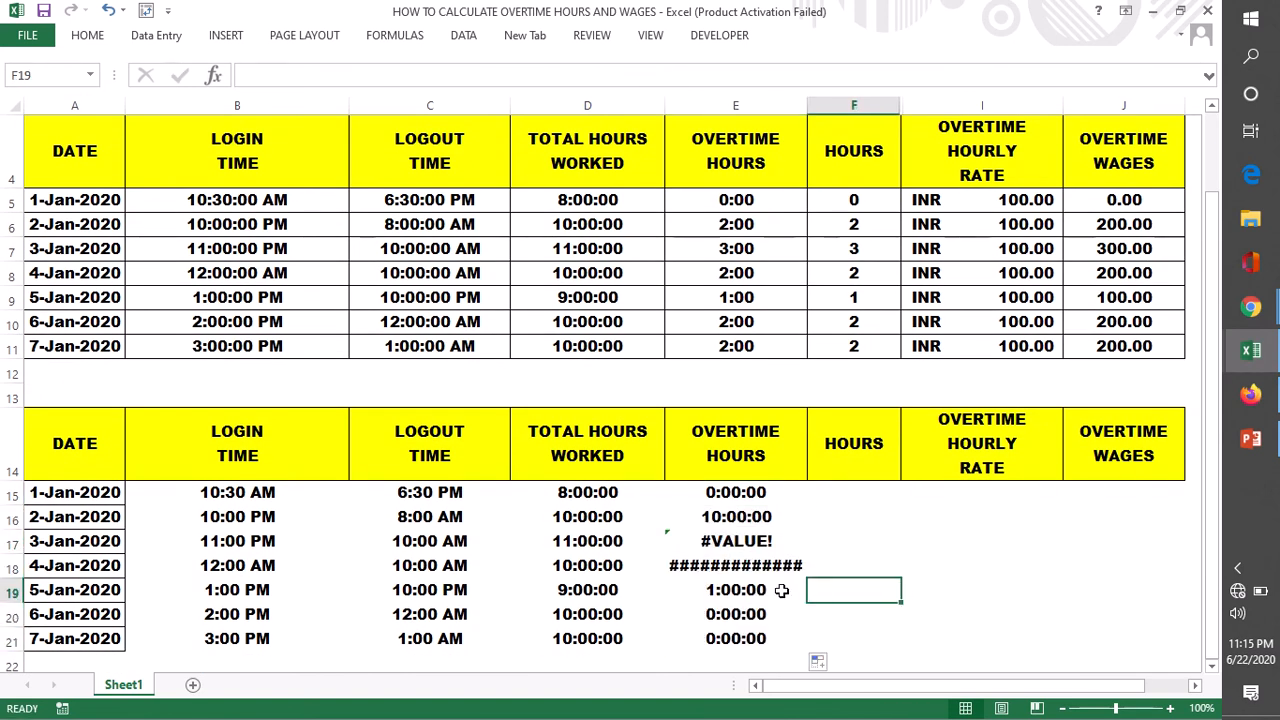
- Inspect the filled overtime formulas in E17 and E18, checking which cell each one subtracts compared with E15
click(706, 549)
click(731, 567)
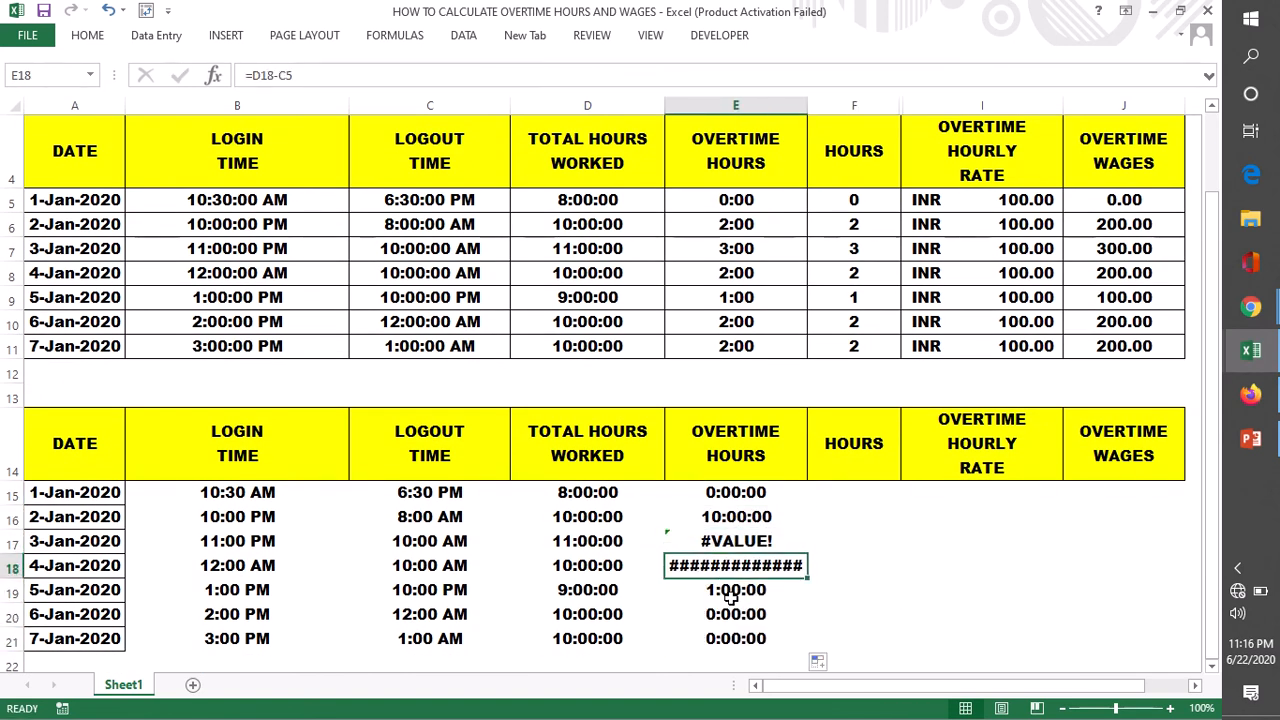
click(740, 492)
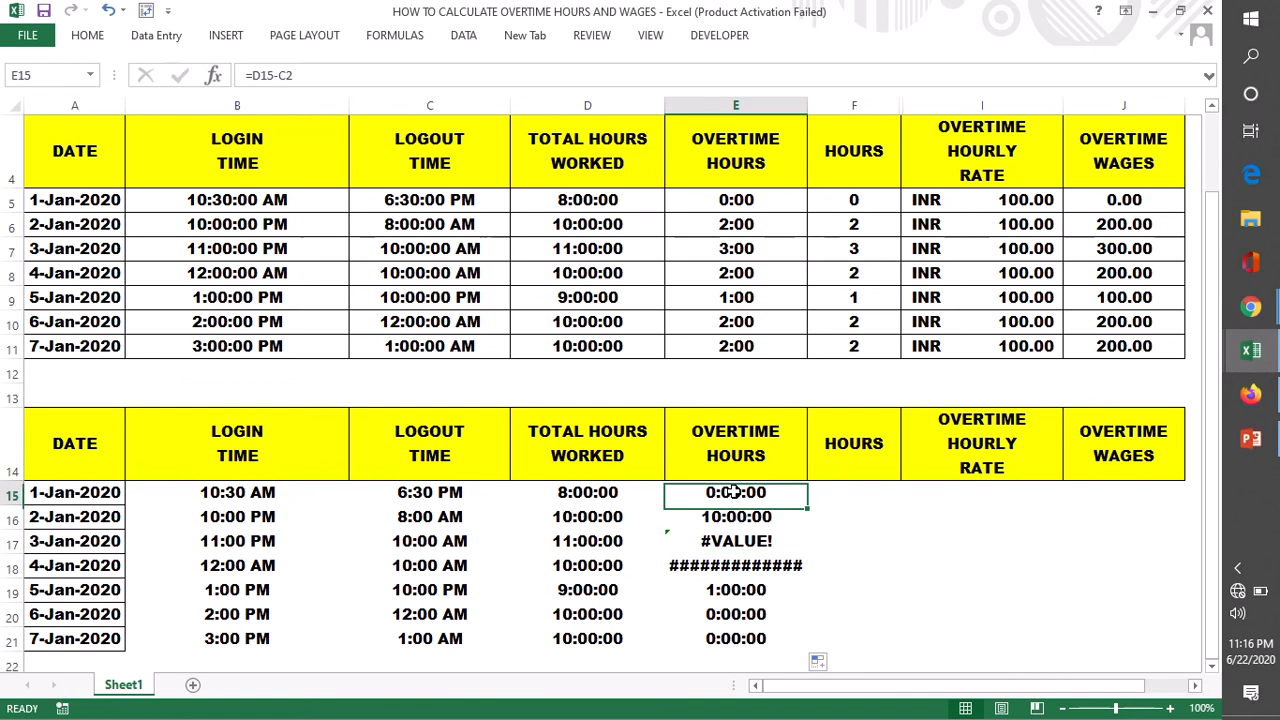
click(710, 541)
double_click(710, 541)
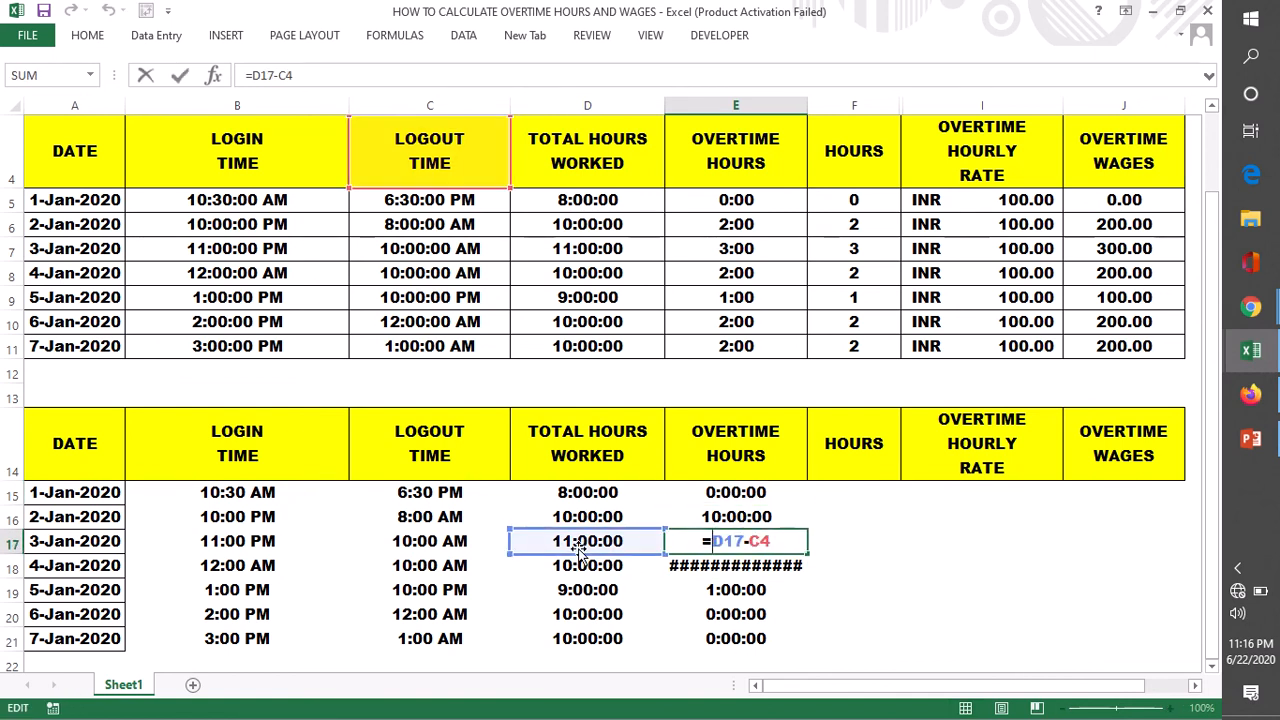
drag(751, 541, 768, 541)
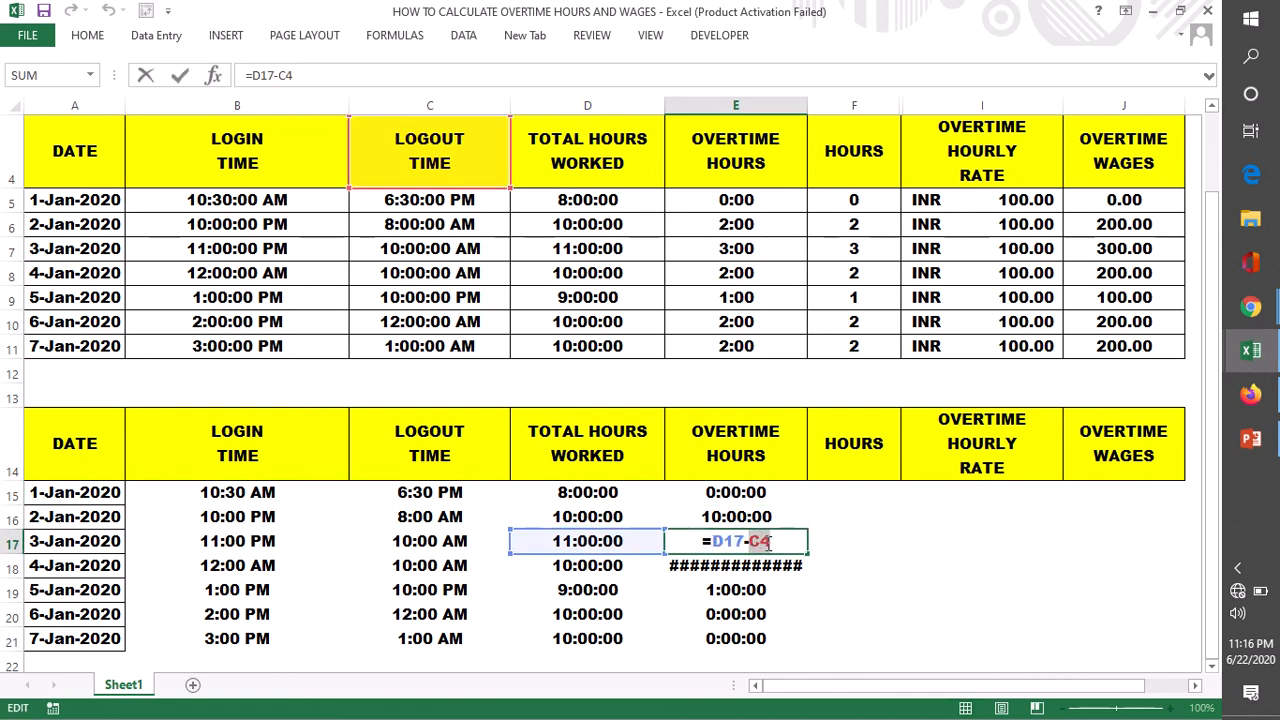
scroll(862, 540, up, 1)
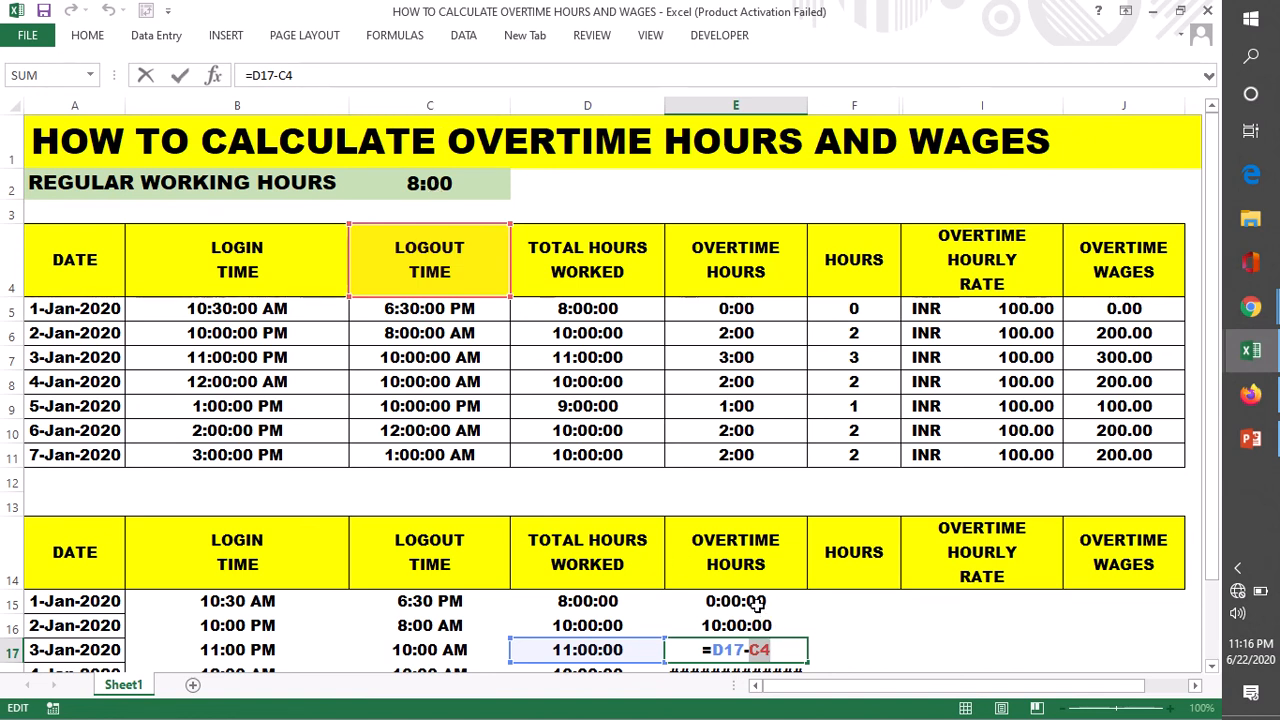
key(Return)
- Make the regular hours reference absolute in E15 so the formula reads =D15-$C$2
double_click(737, 547)
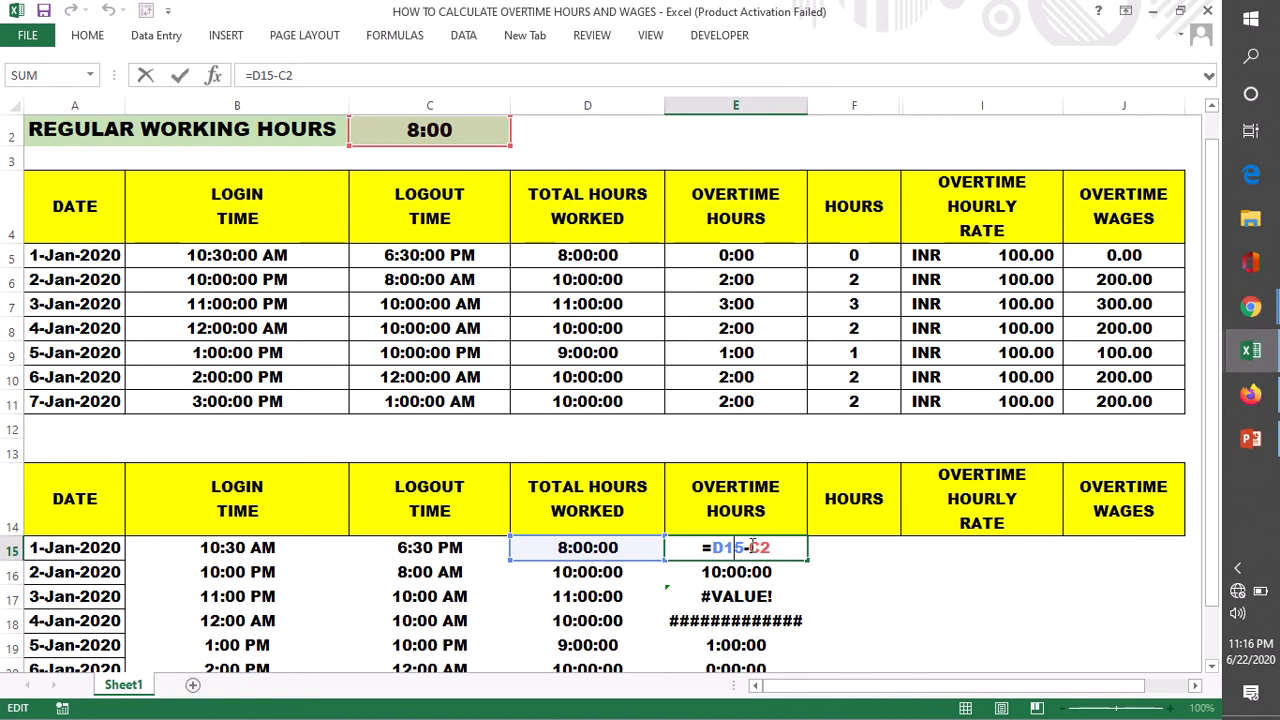
double_click(764, 548)
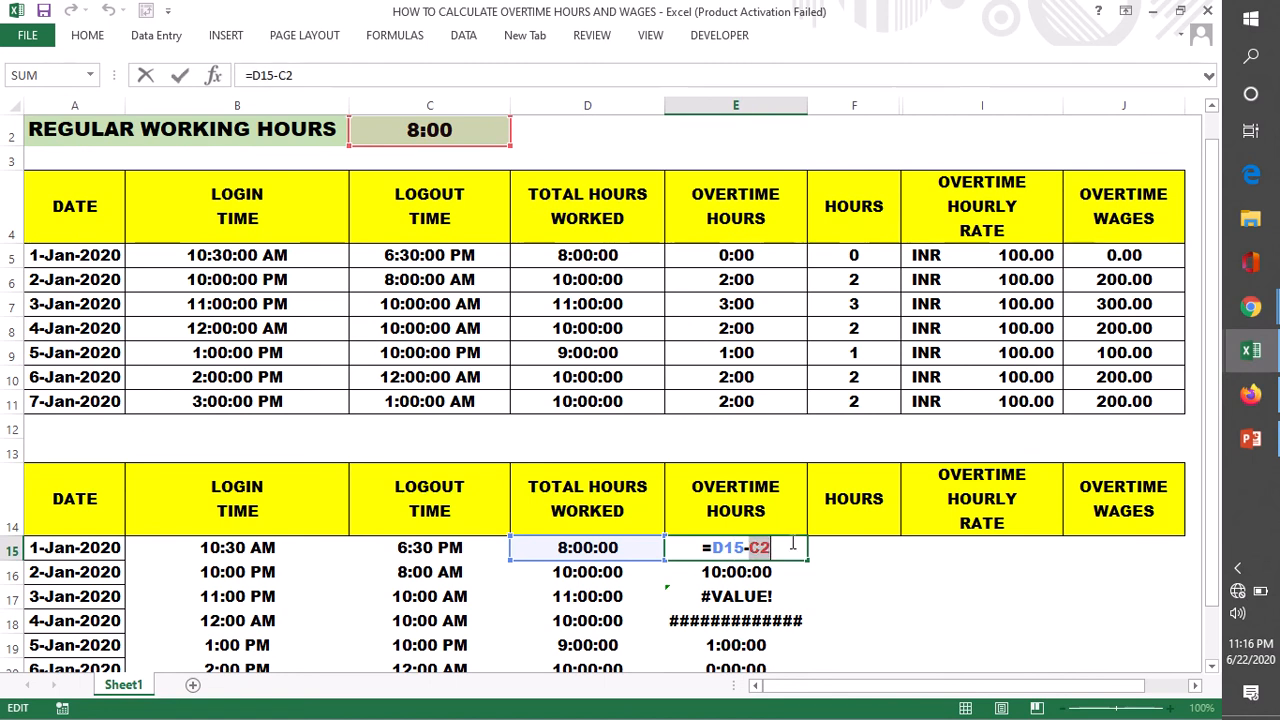
key(F4)
key(Return)
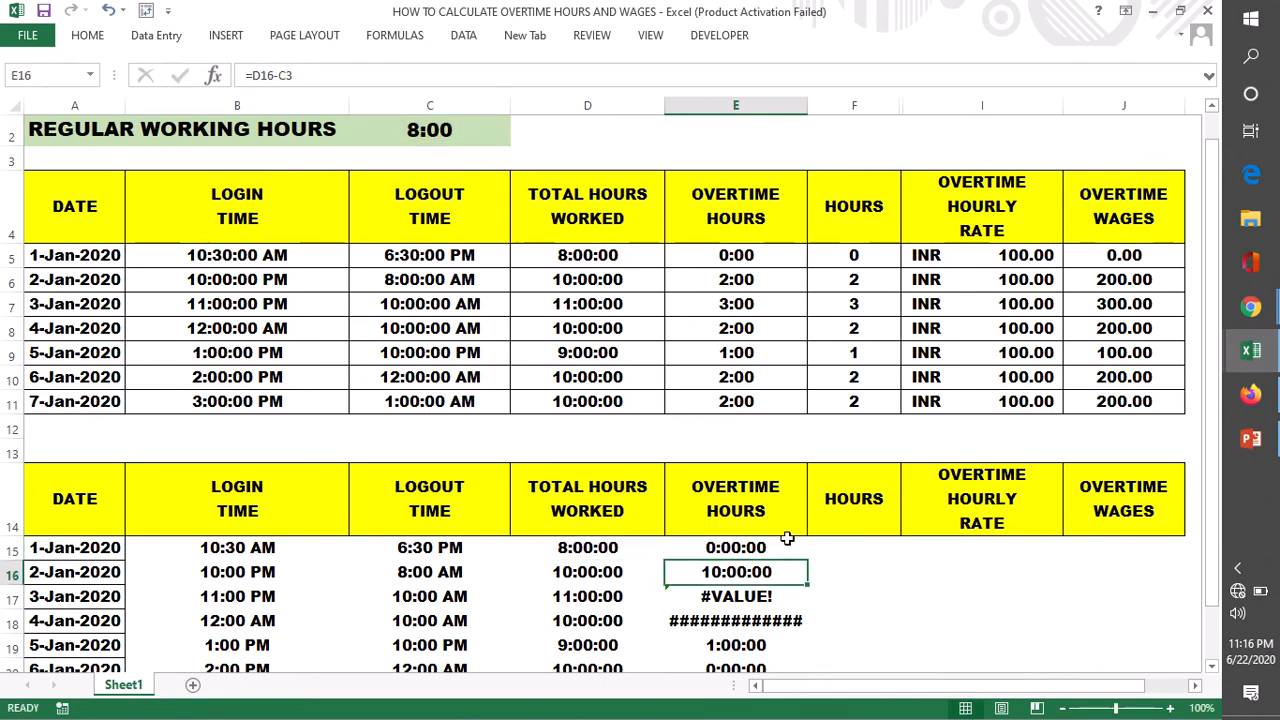
- Fill the overtime hours formula with the absolute $C$2 reference from E15 down through E21
click(790, 548)
double_click(808, 561)
scroll(846, 551, down, 1)
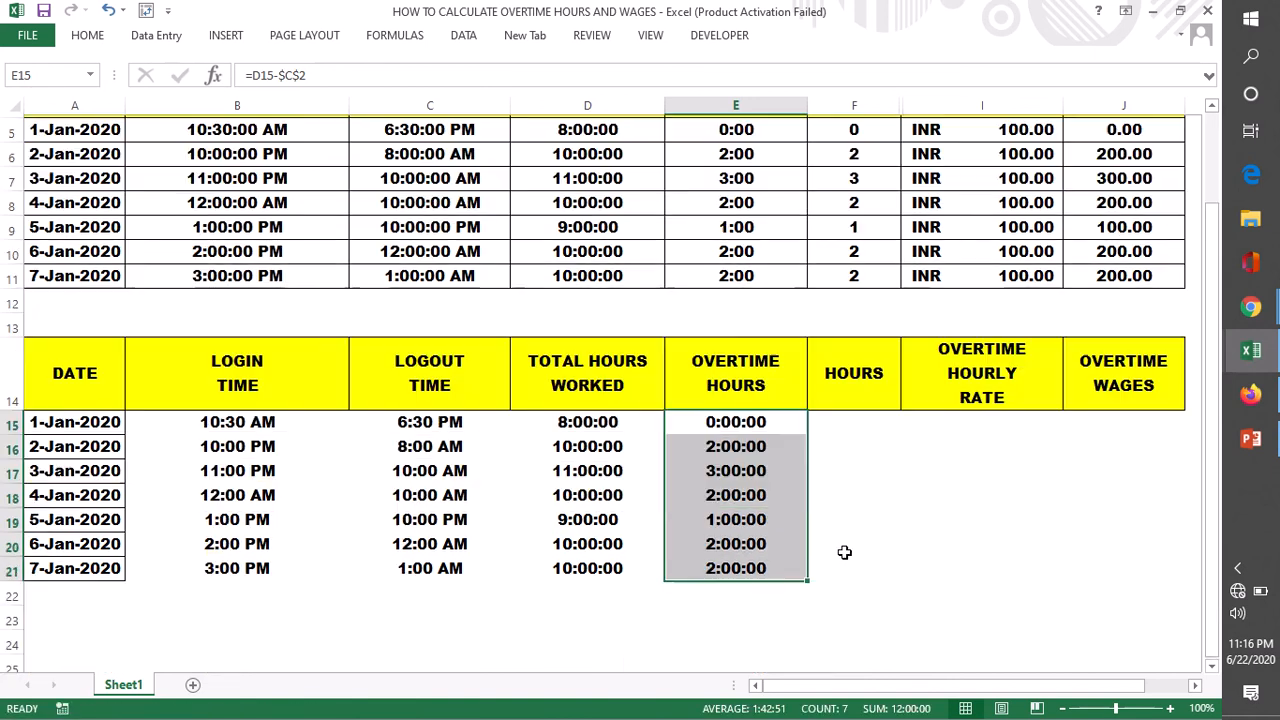
click(716, 423)
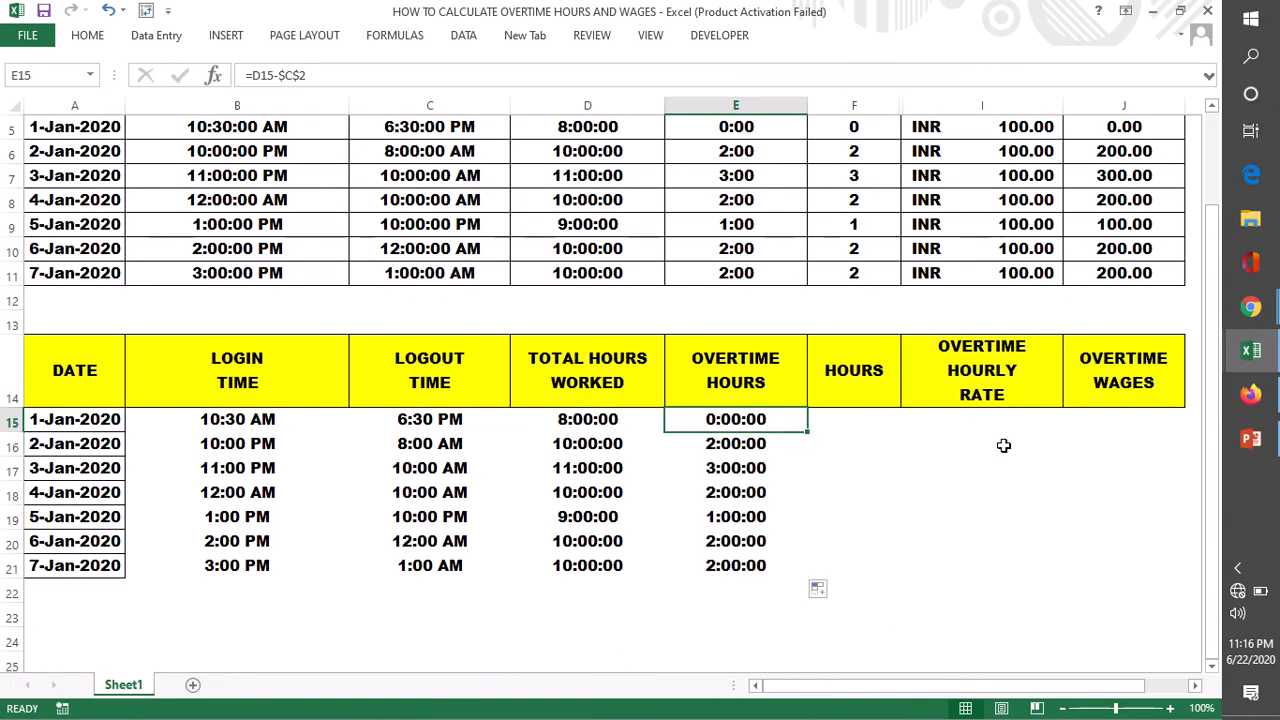
- Enter 100 as the overtime hourly rate in I15 and apply the dollar accounting number format
double_click(963, 423)
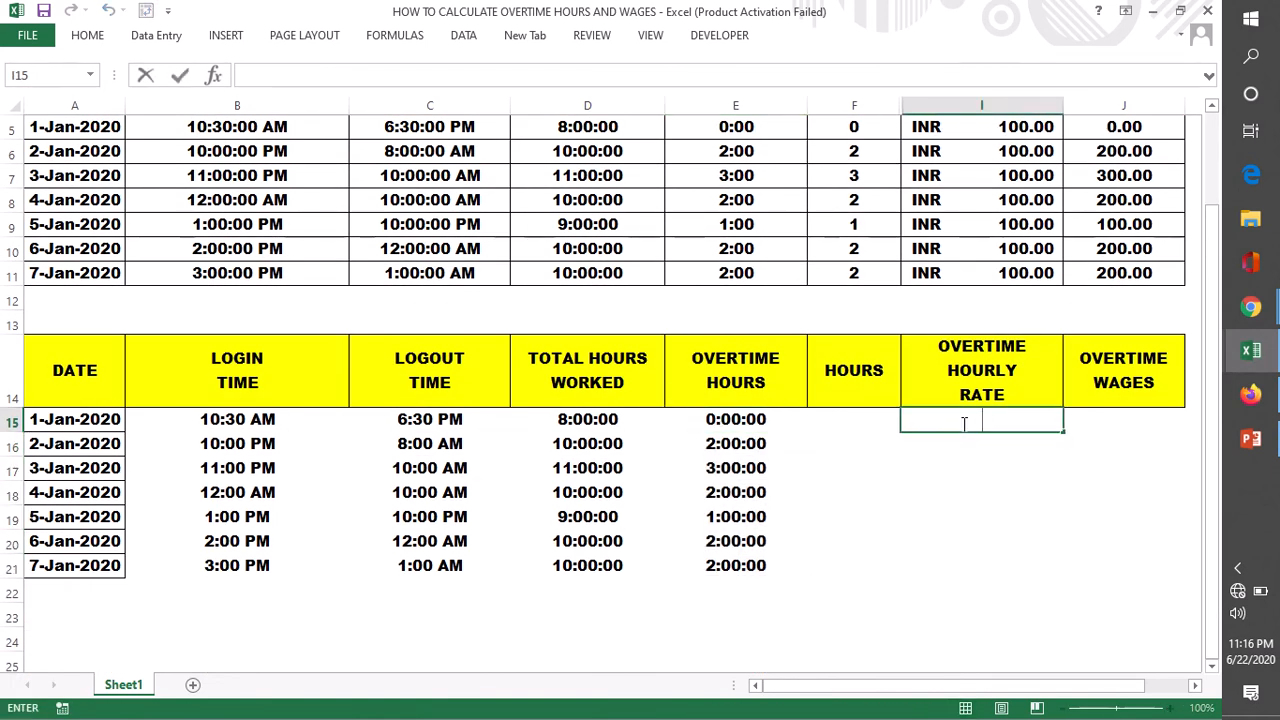
text(100)
click(963, 589)
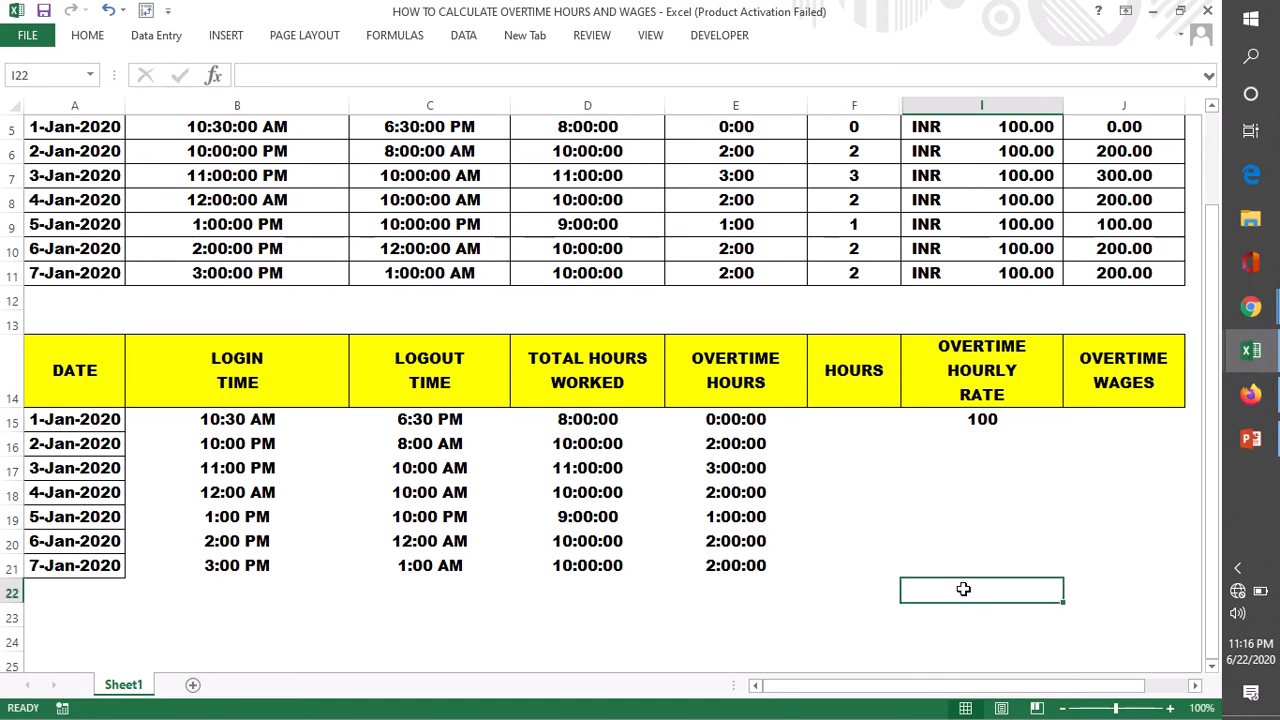
click(960, 427)
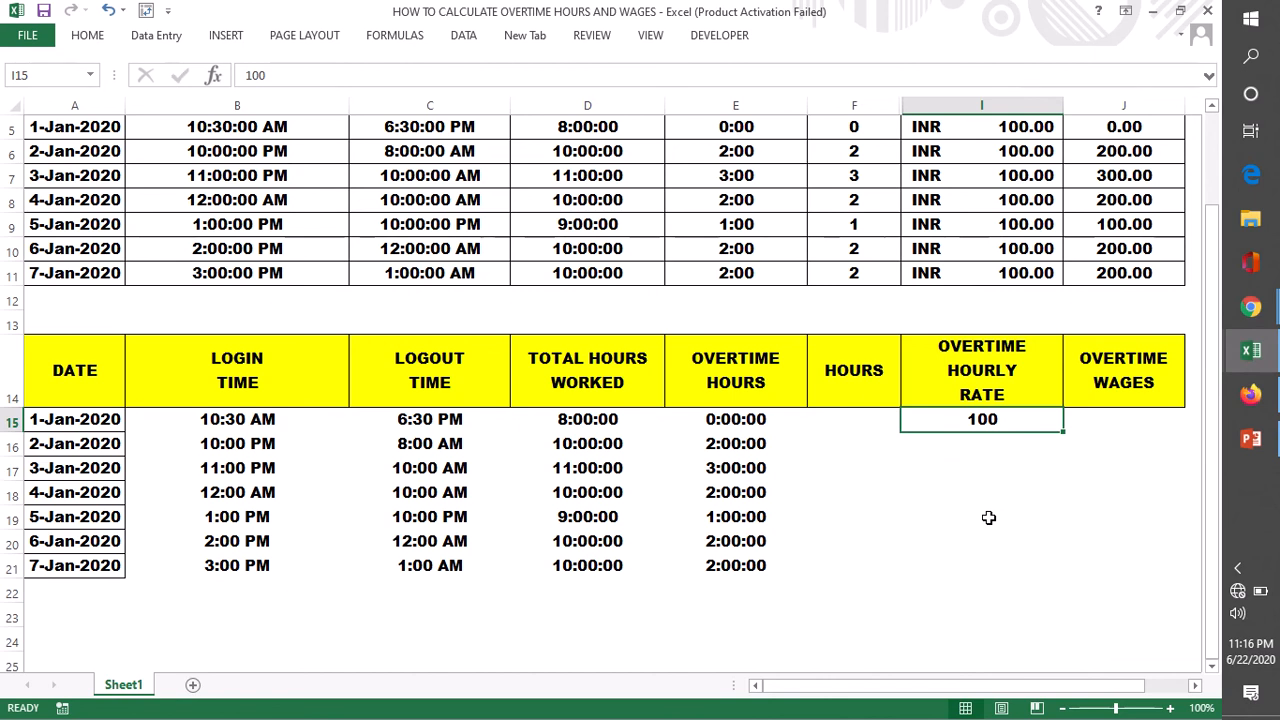
click(87, 40)
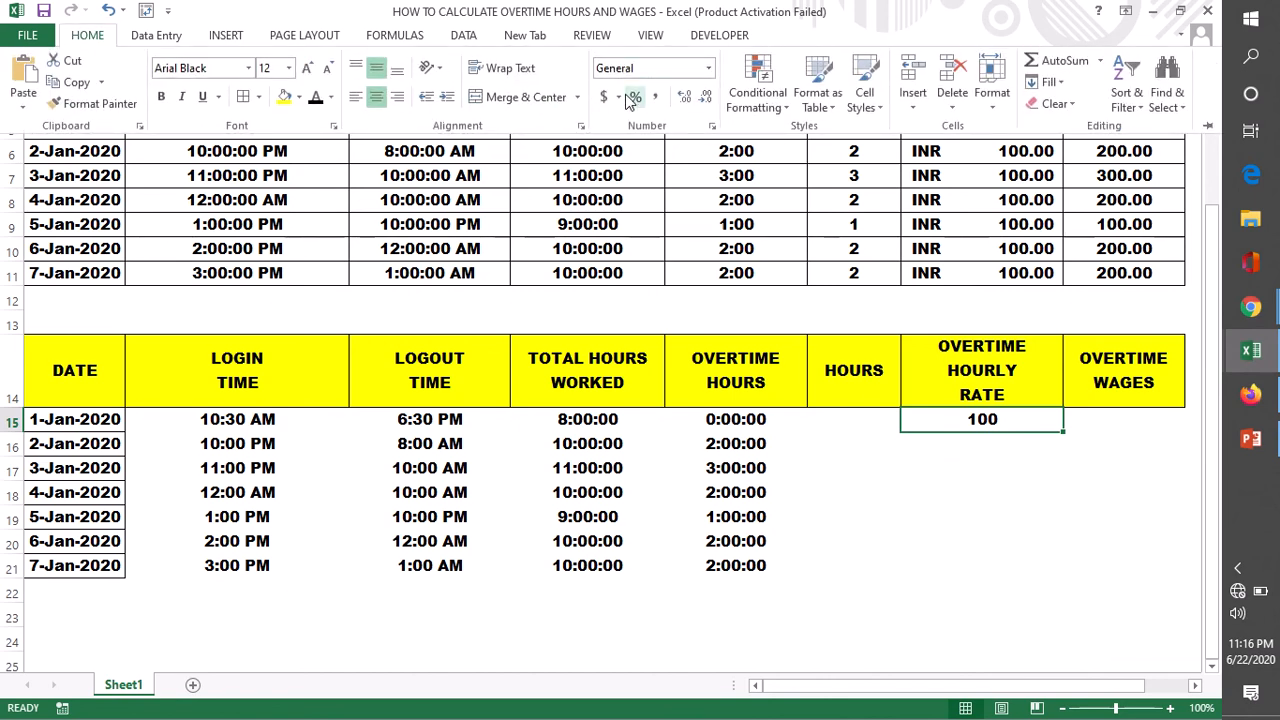
click(603, 96)
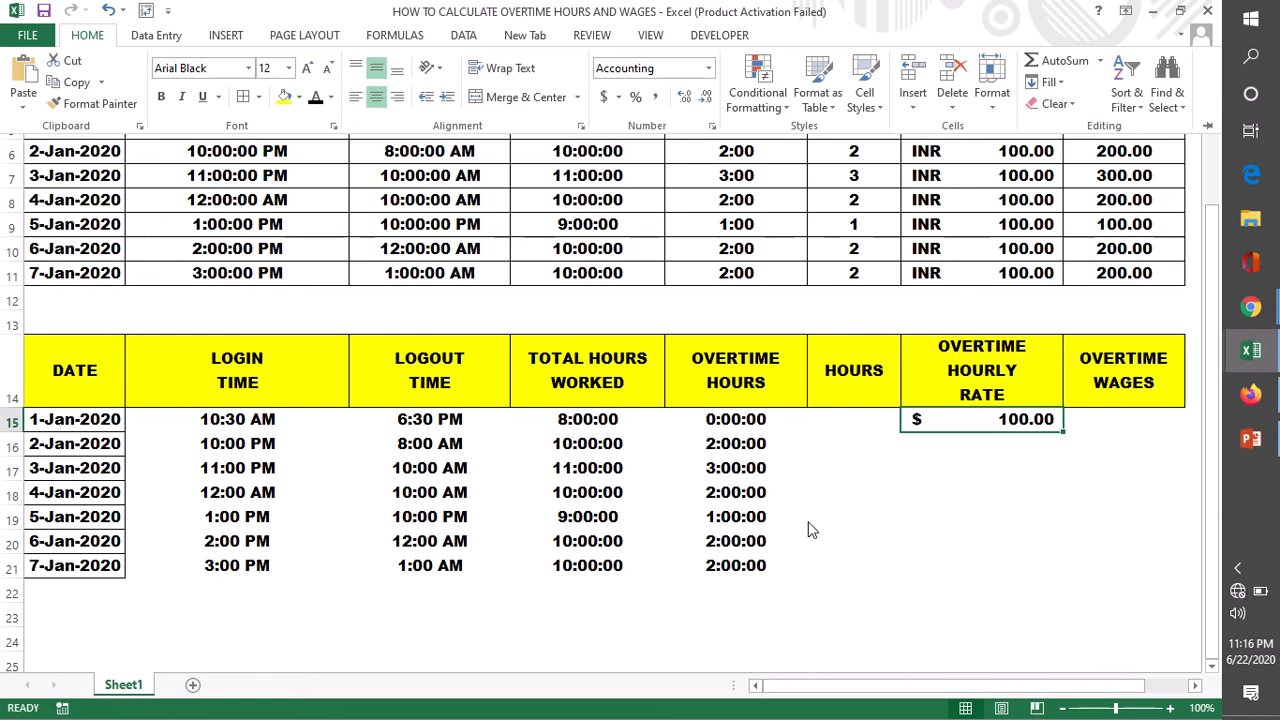
click(820, 468)
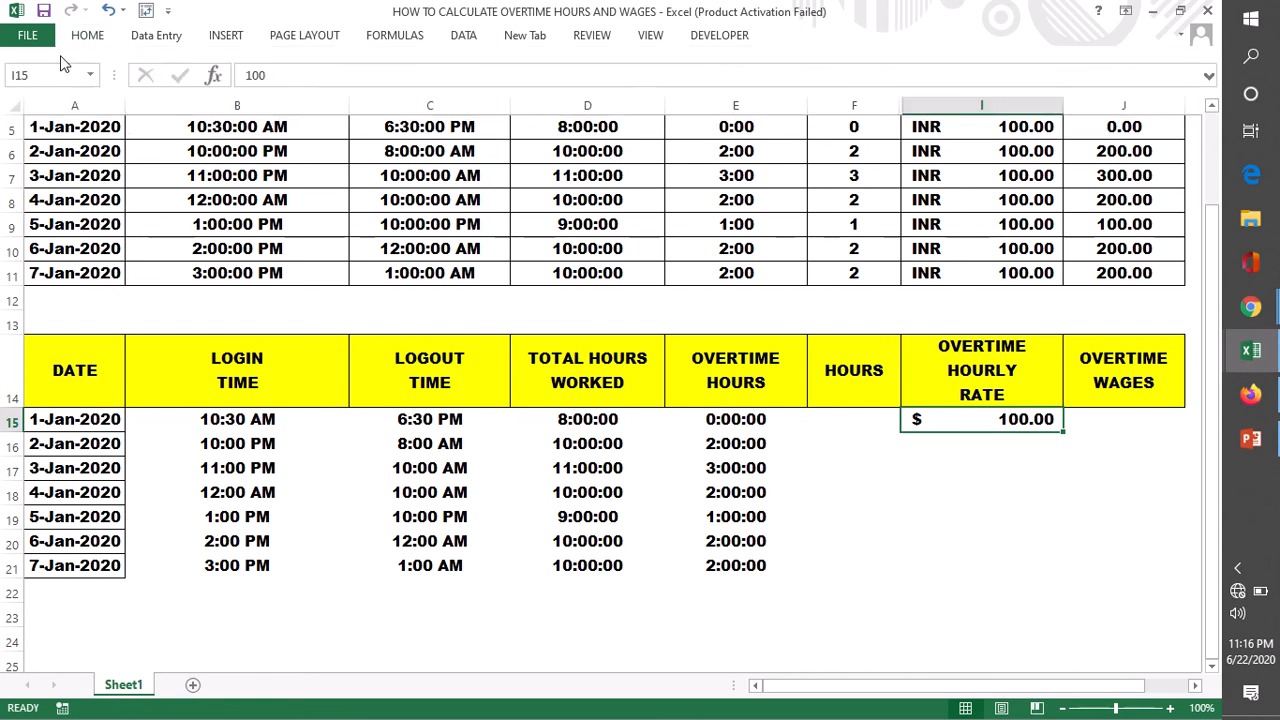
- Set the accounting format symbol of the overtime hourly rate in I15 to INR, keeping two decimal places
click(87, 38)
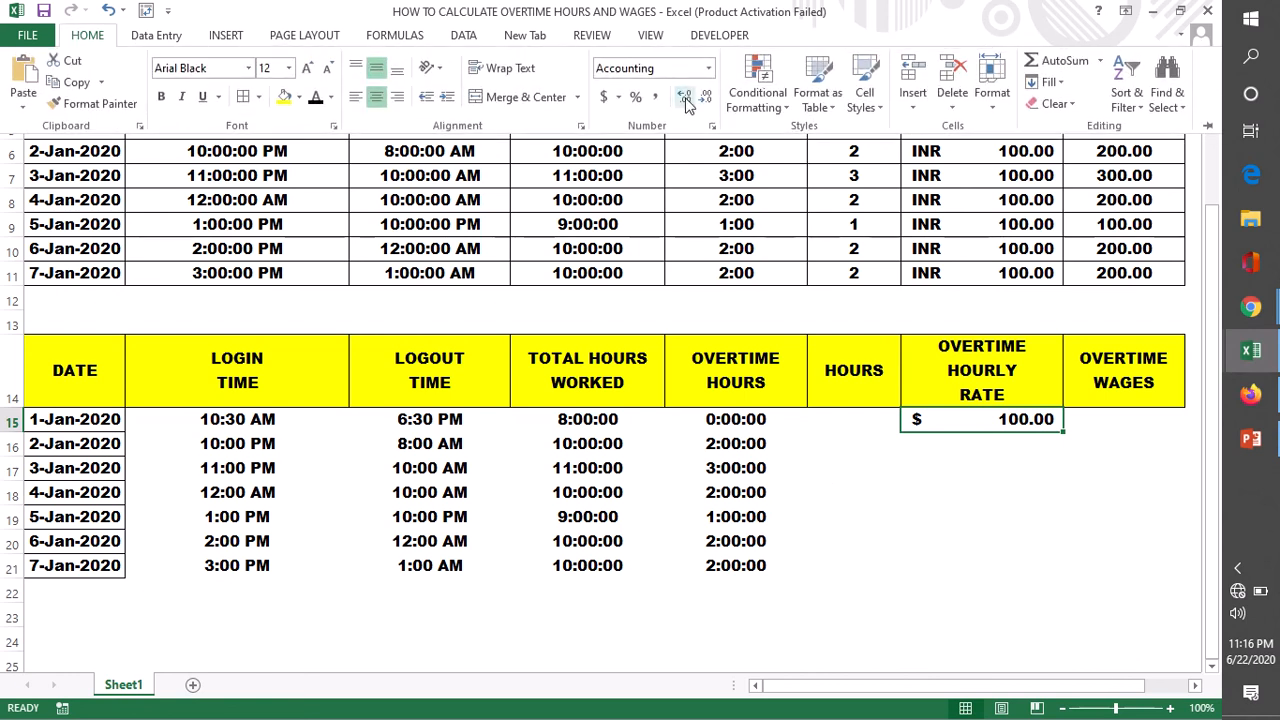
click(619, 97)
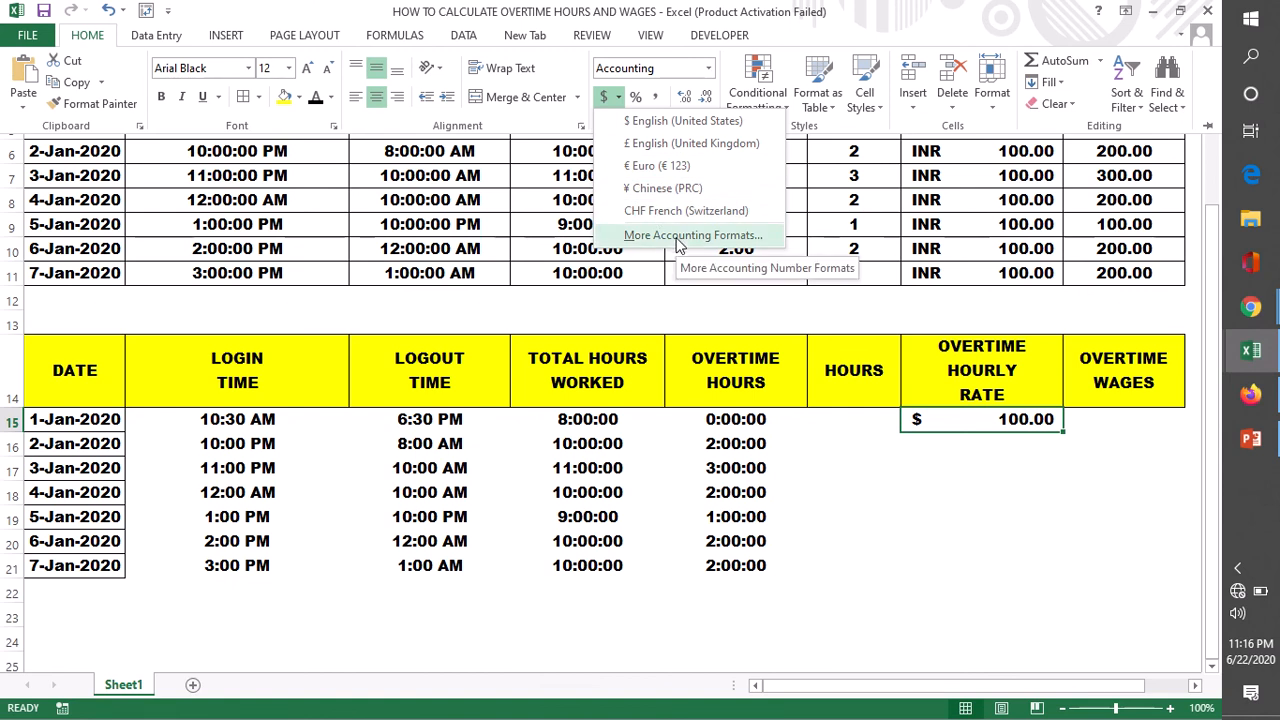
click(677, 236)
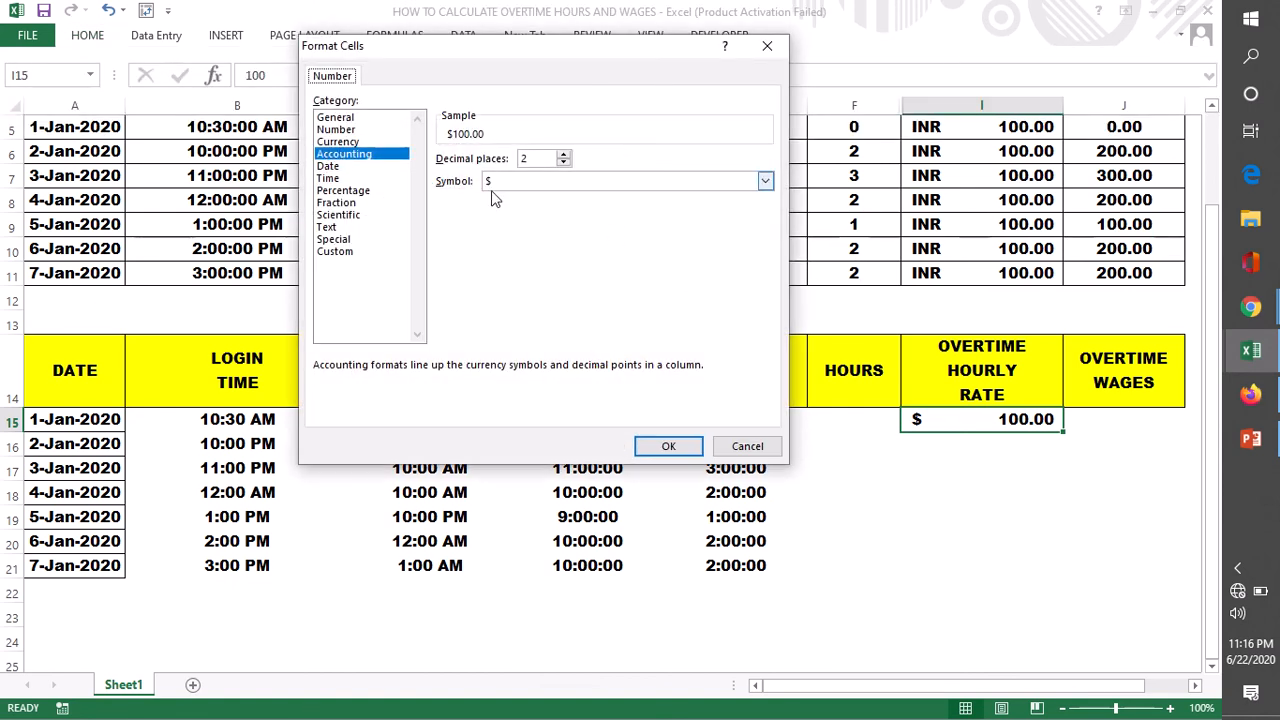
click(765, 181)
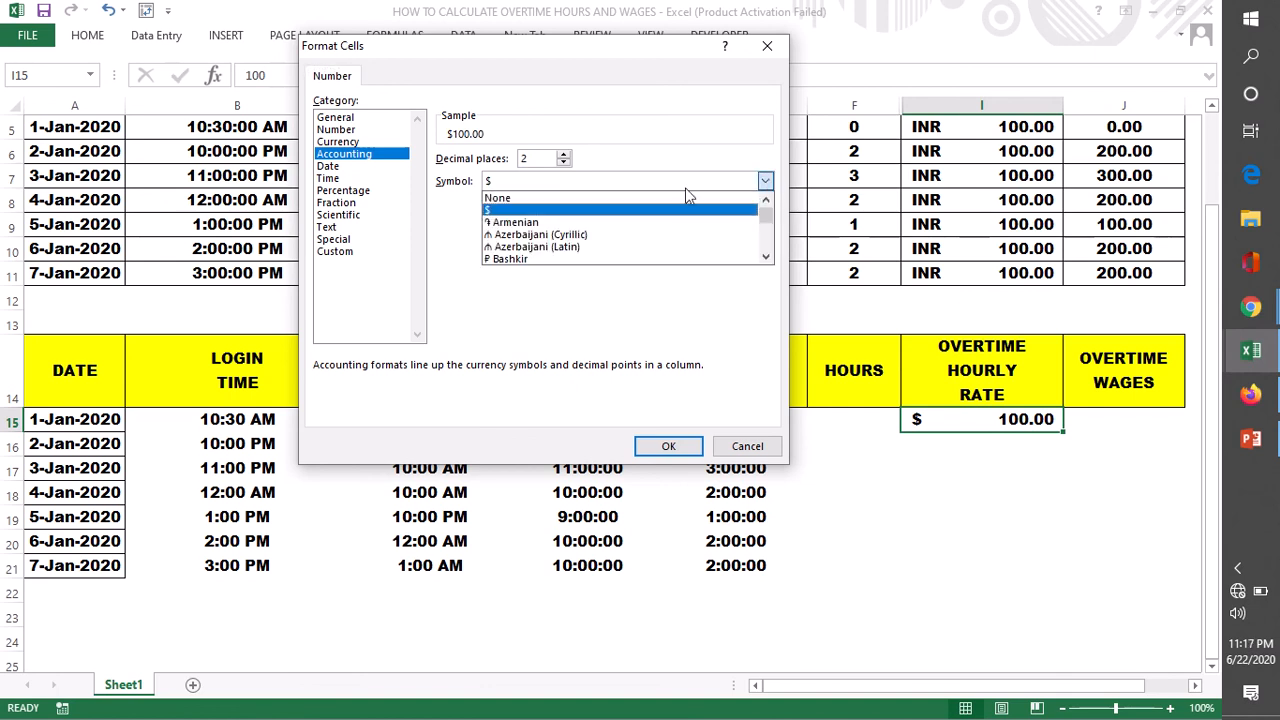
mouse_move(764, 216)
mouse_down()
mouse_move(761, 257)
mouse_move(760, 238)
mouse_up()
scroll(573, 210, up, 3)
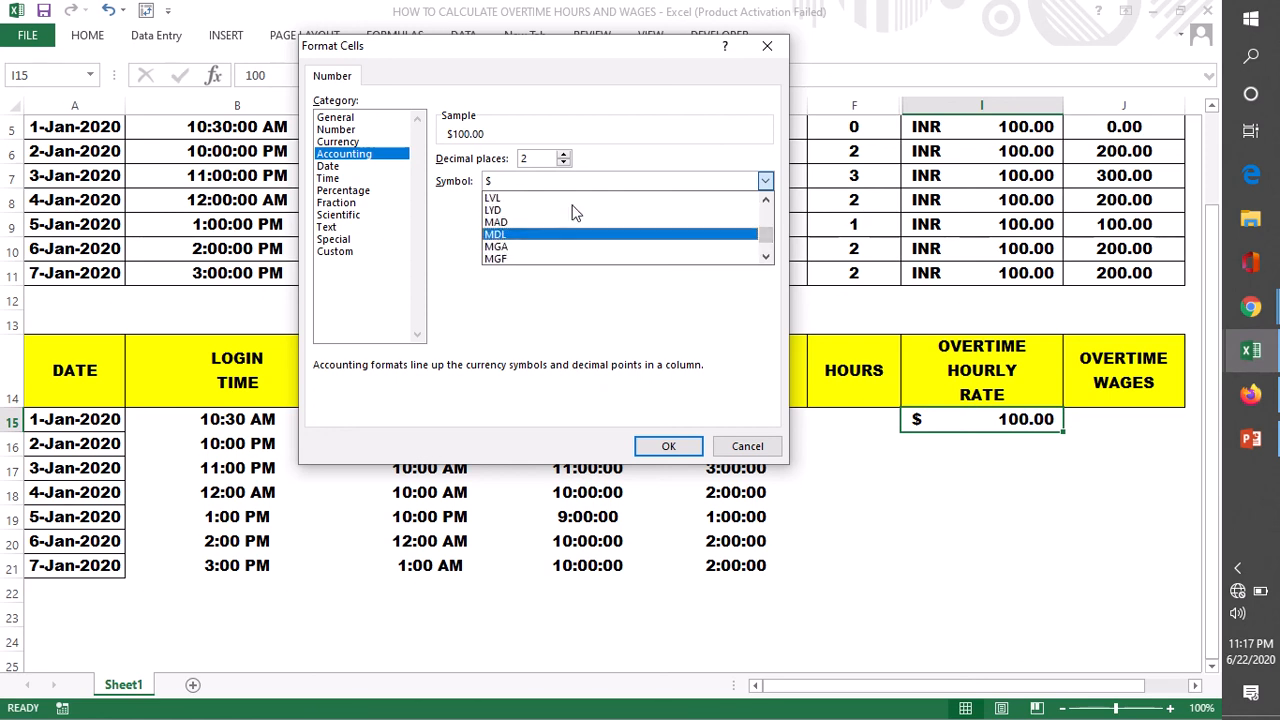
scroll(572, 212, up, 5)
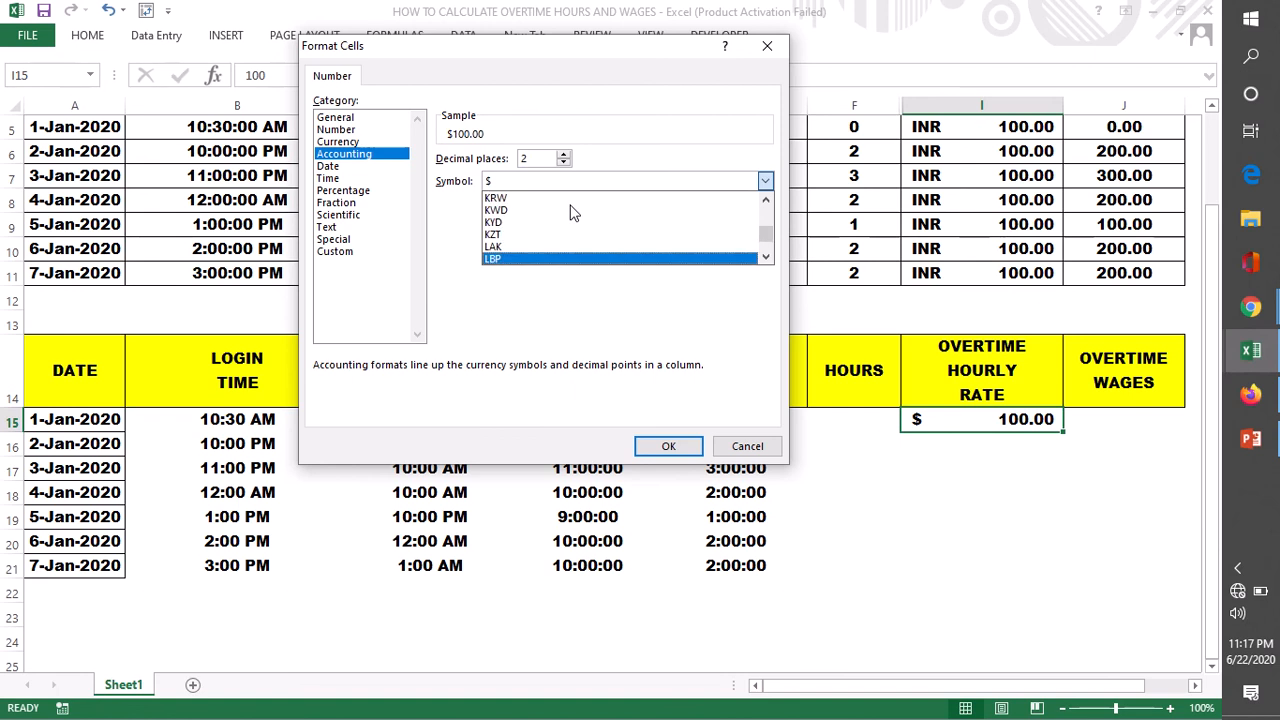
scroll(572, 212, up, 3)
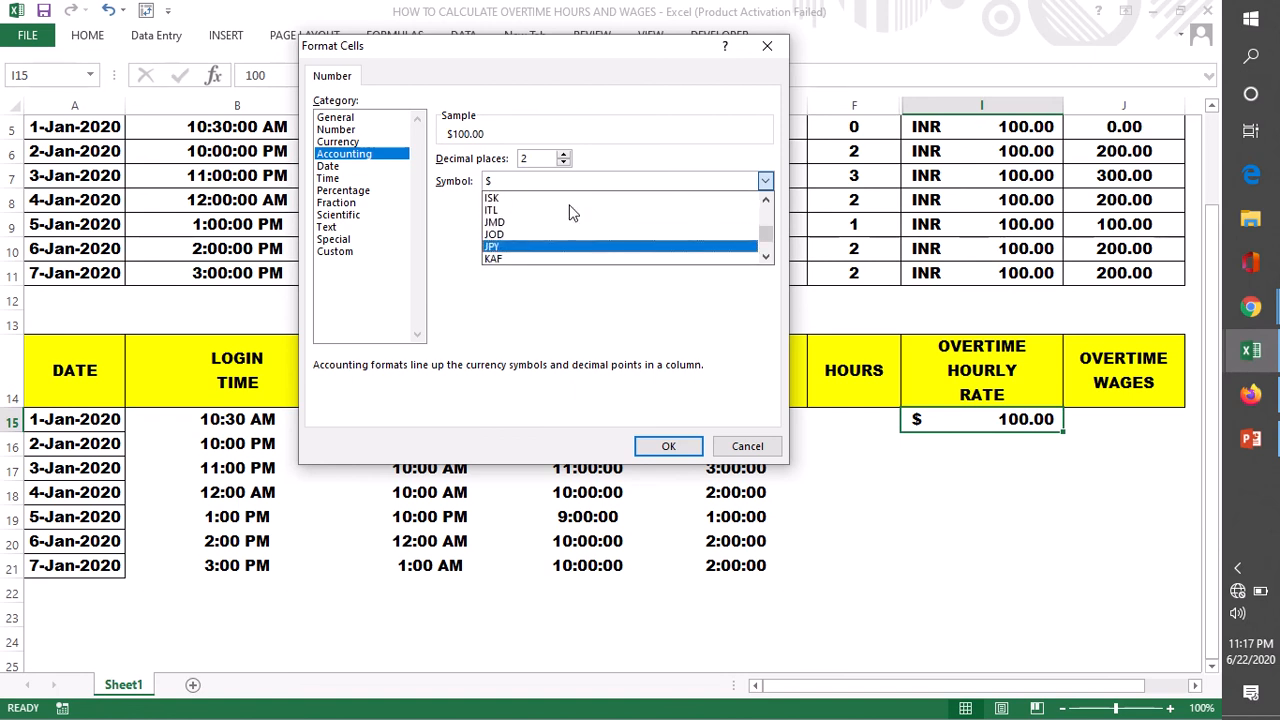
scroll(572, 212, up, 1)
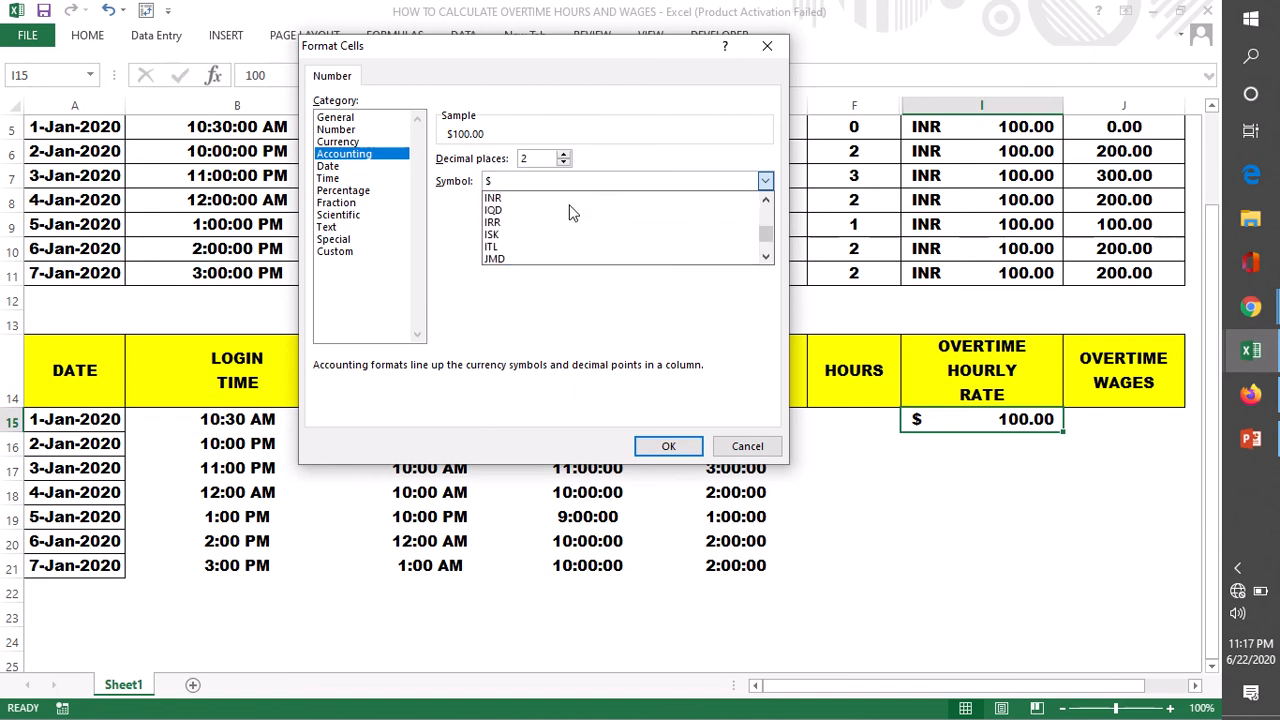
click(520, 198)
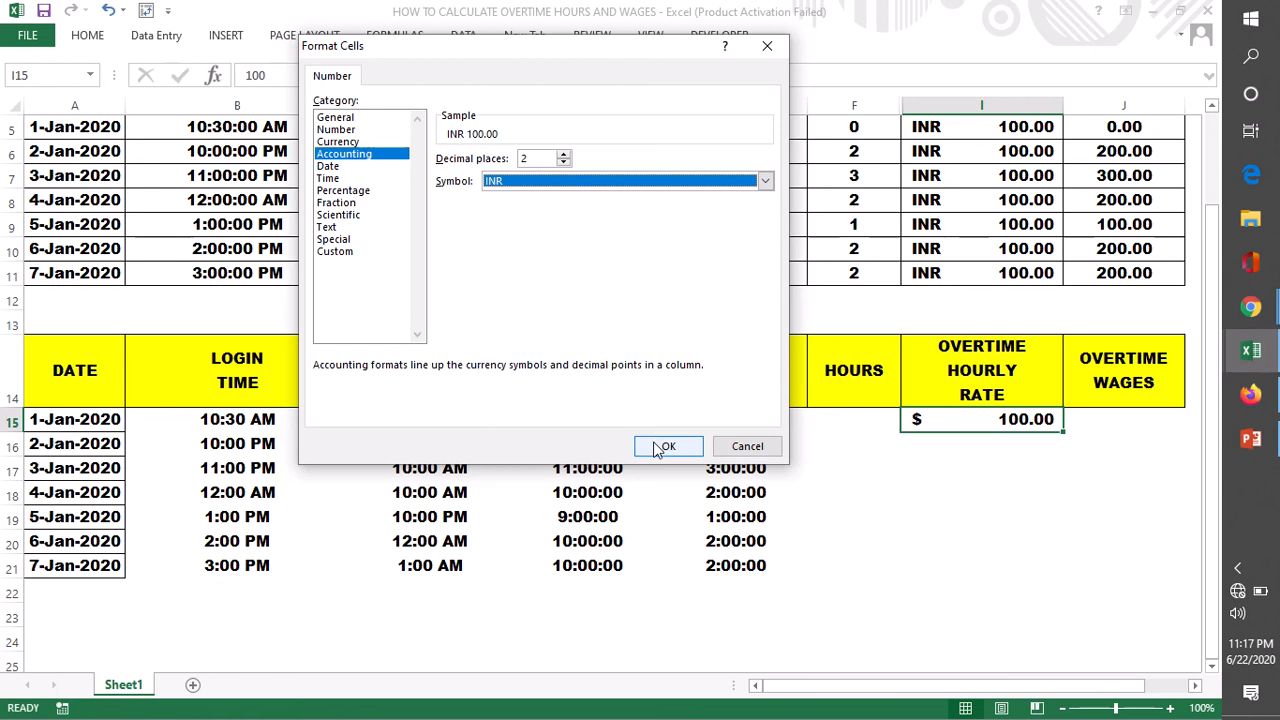
click(660, 446)
- Fill the INR hourly rate of 100 from I15 down through I21
click(990, 540)
click(992, 425)
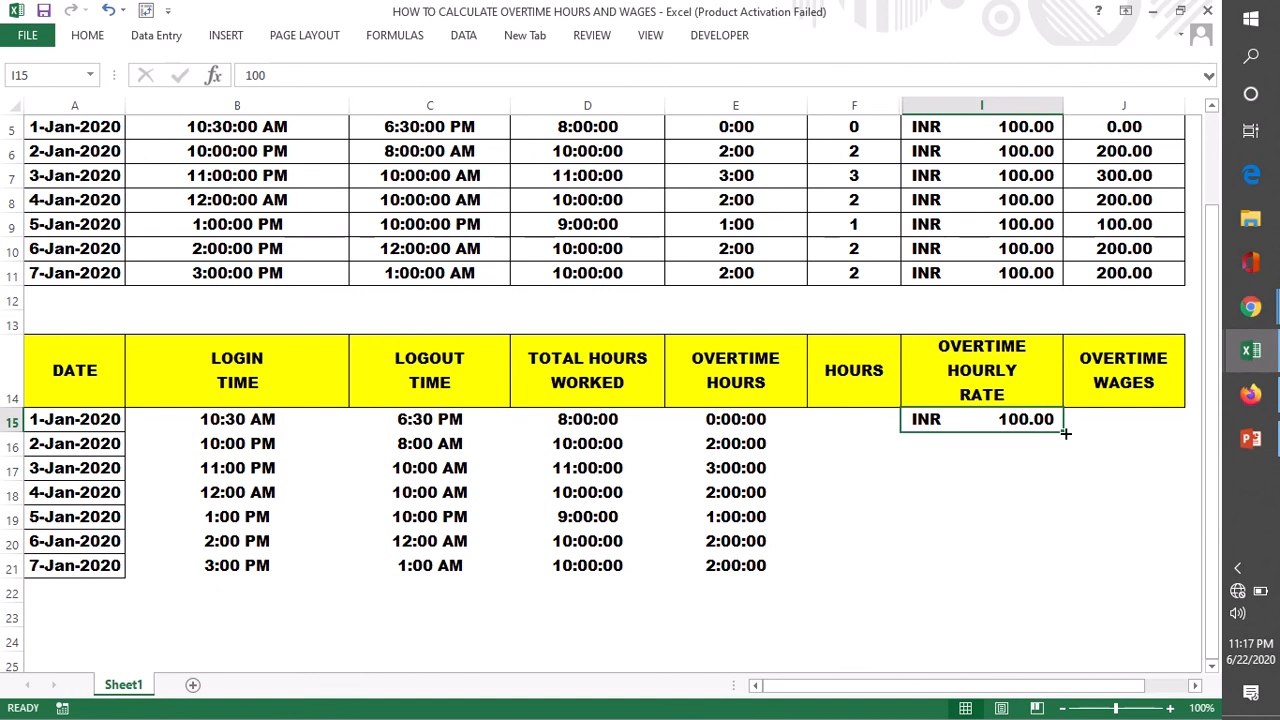
drag(1066, 433, 1051, 577)
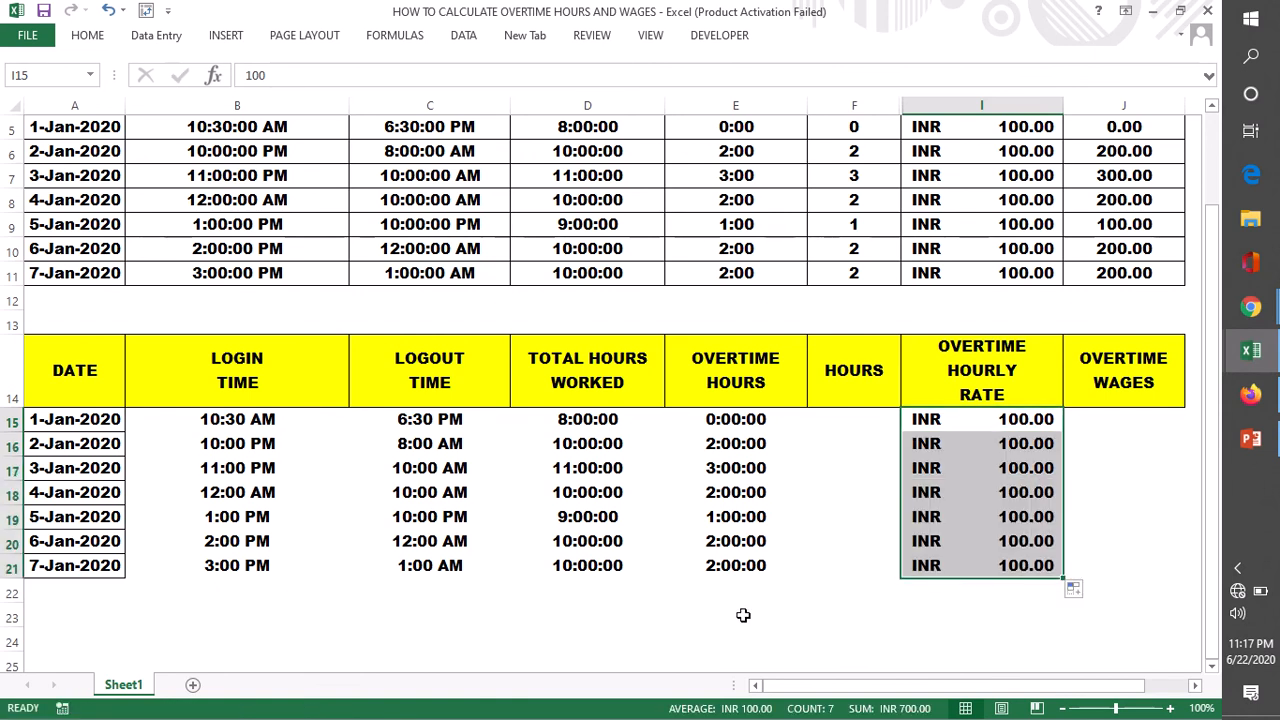
click(741, 634)
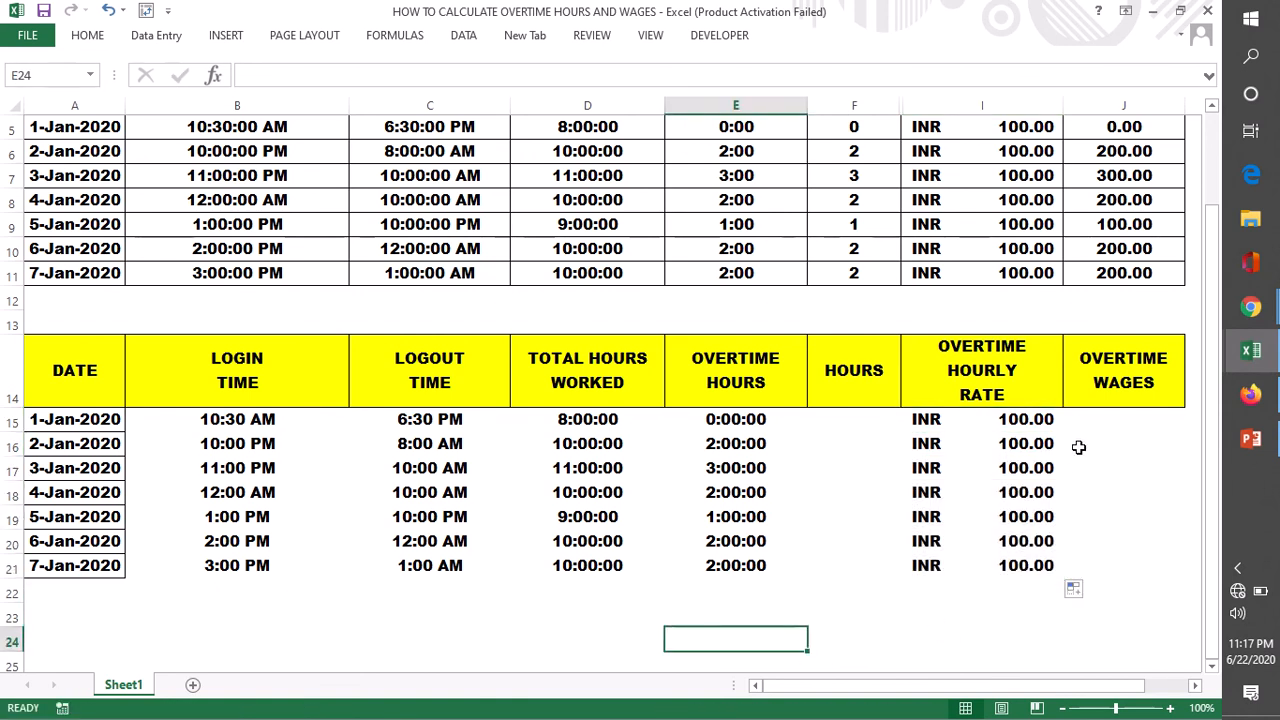
- Enter the formula =I15*E15 in J15 to multiply the overtime hourly rate by the overtime hours
double_click(1114, 420)
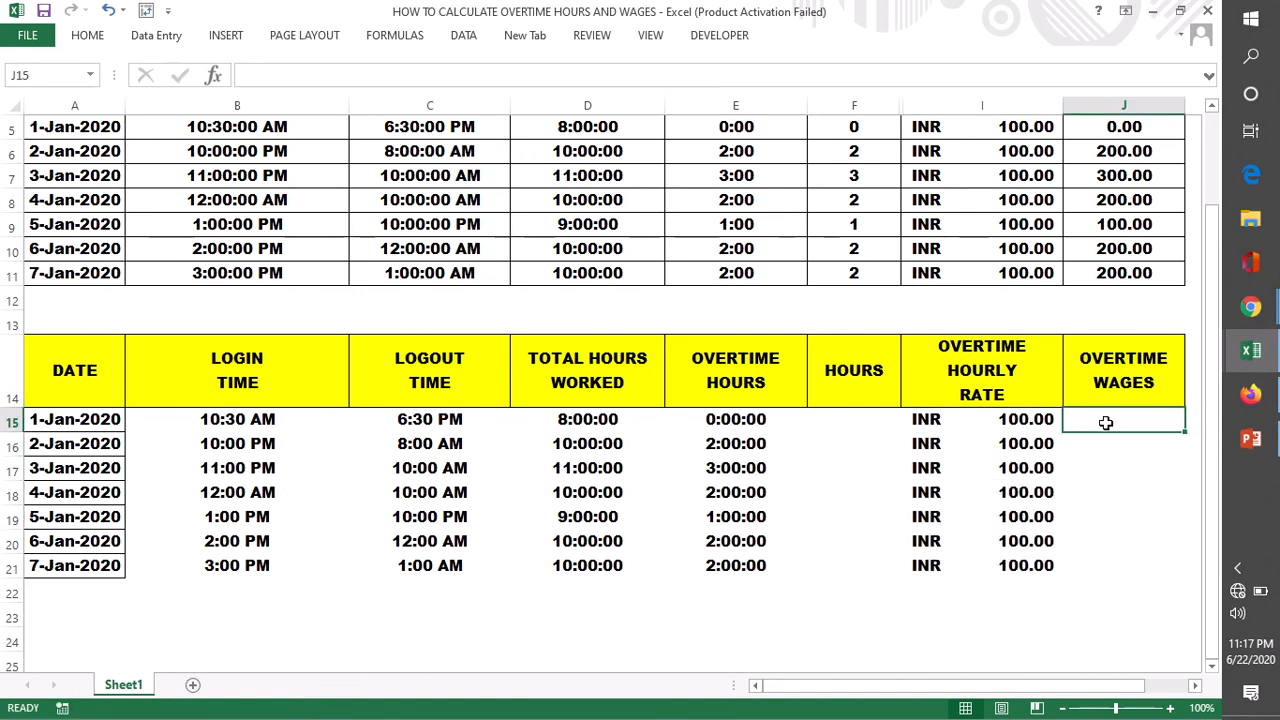
text(=)
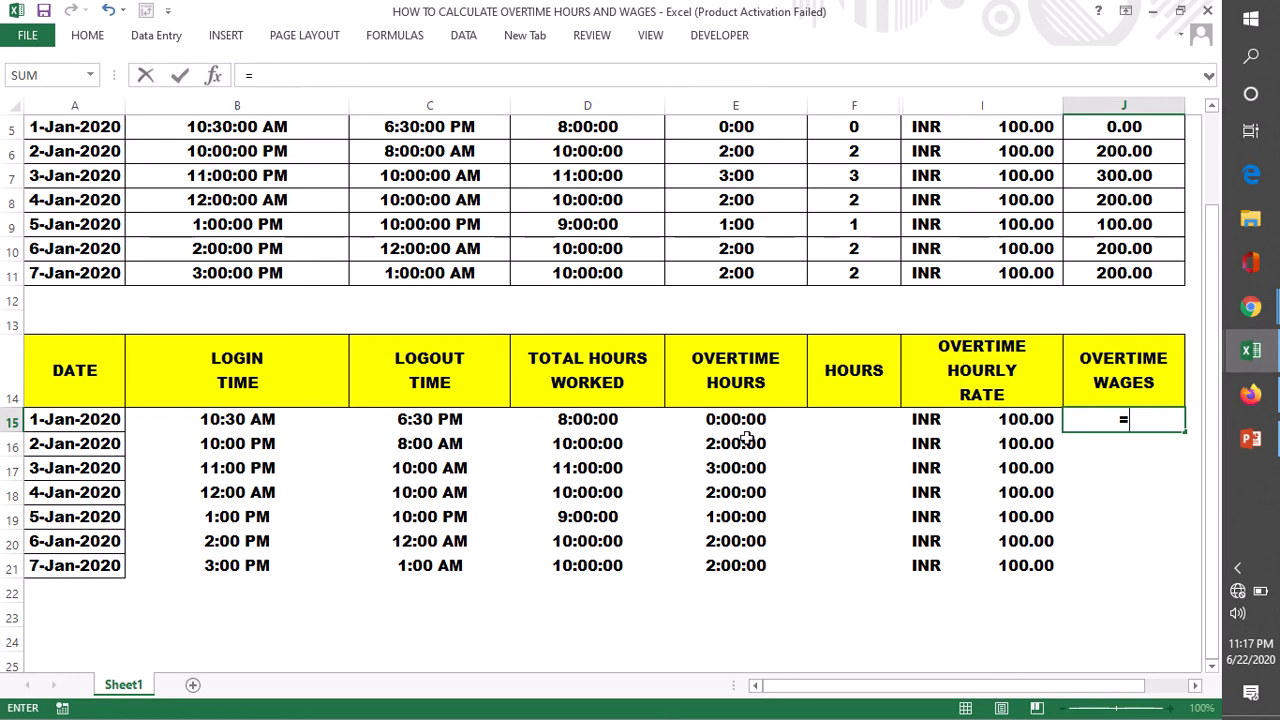
click(1012, 420)
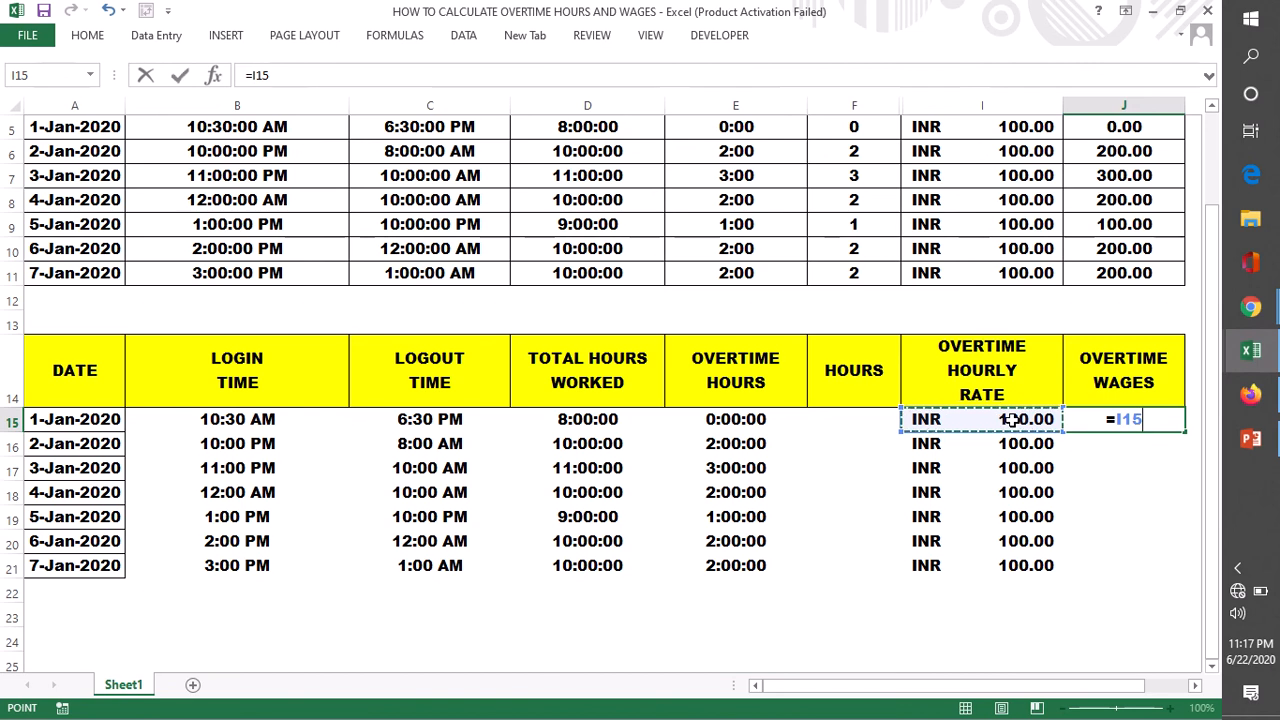
text(*)
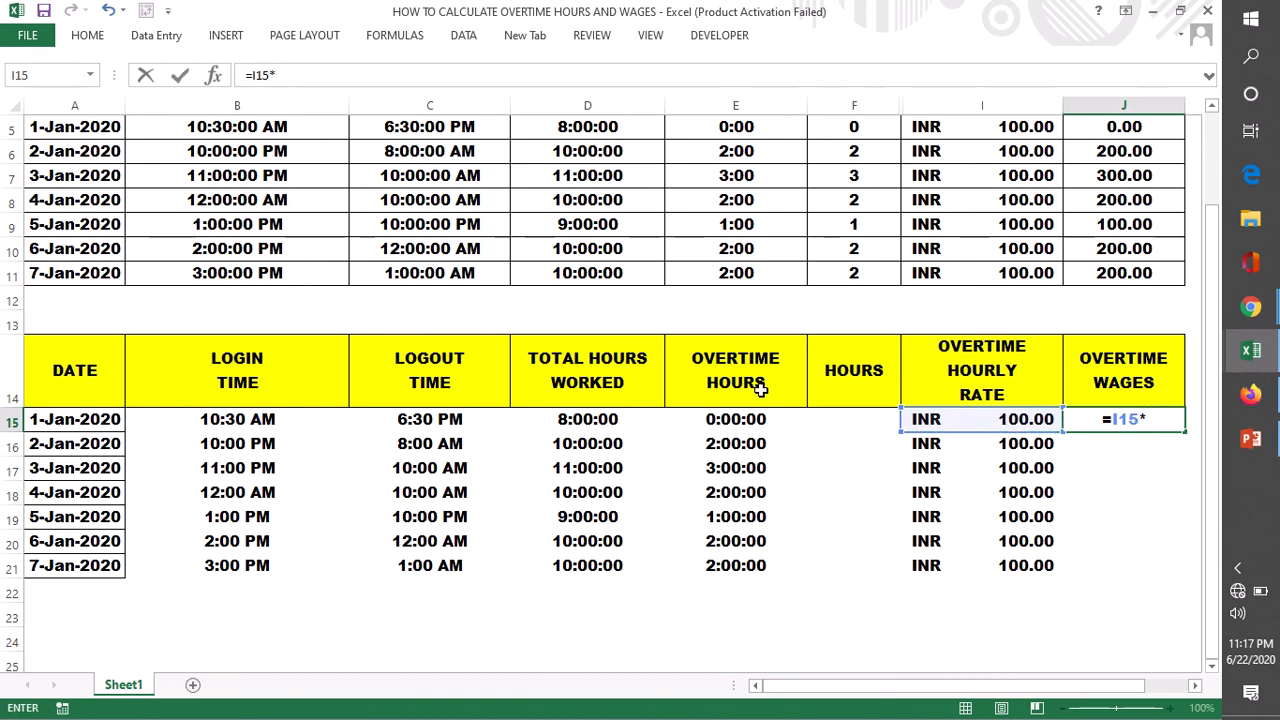
click(730, 421)
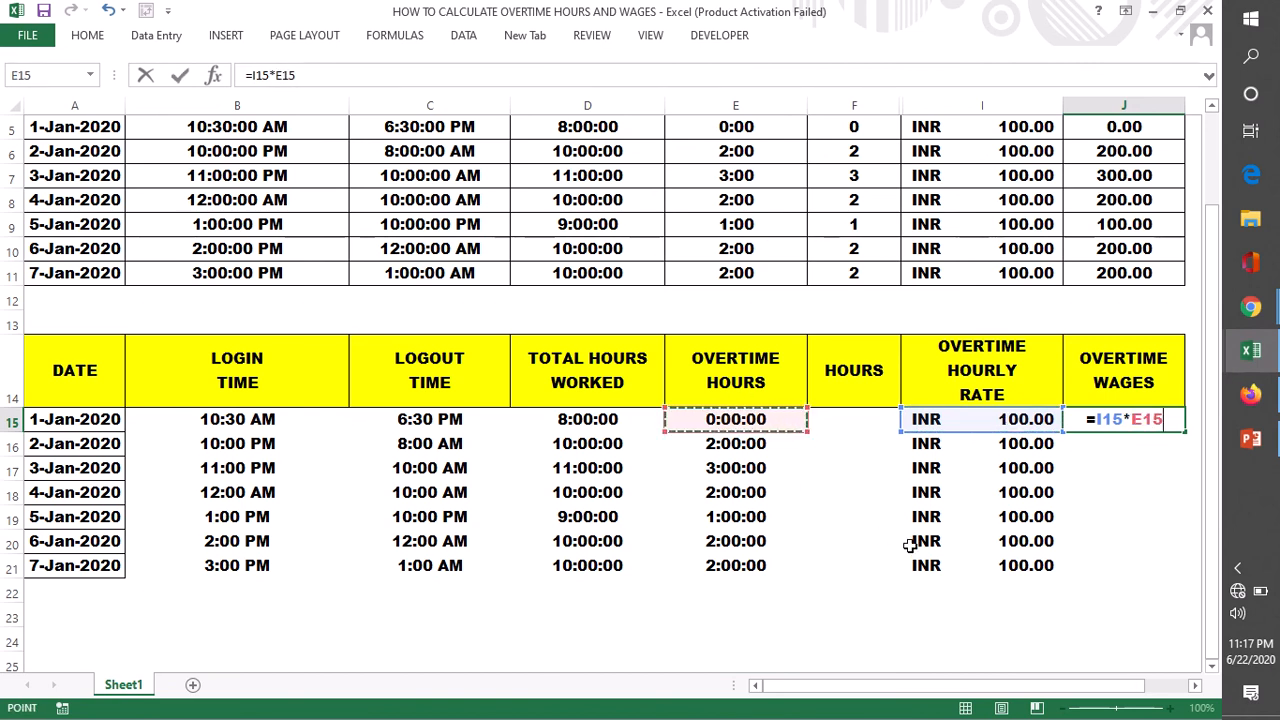
key(Return)
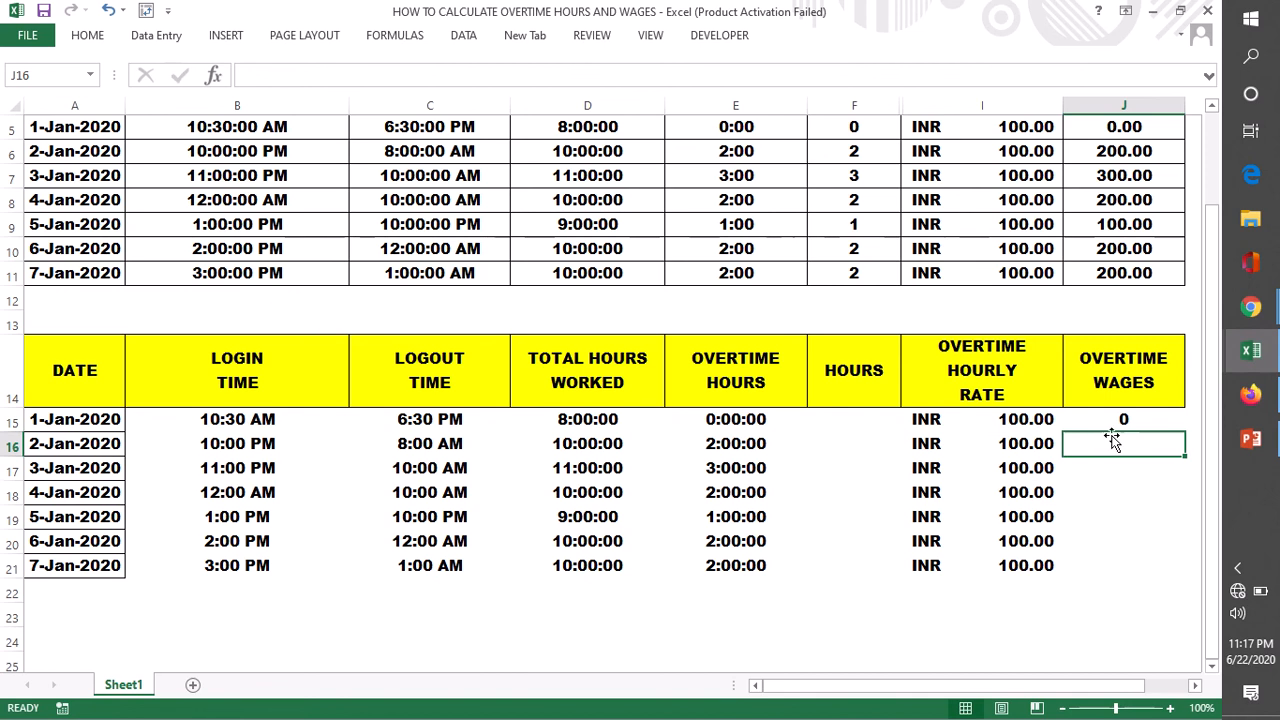
- Fill the overtime wages formula from J15 down through J21
click(1118, 421)
double_click(1187, 433)
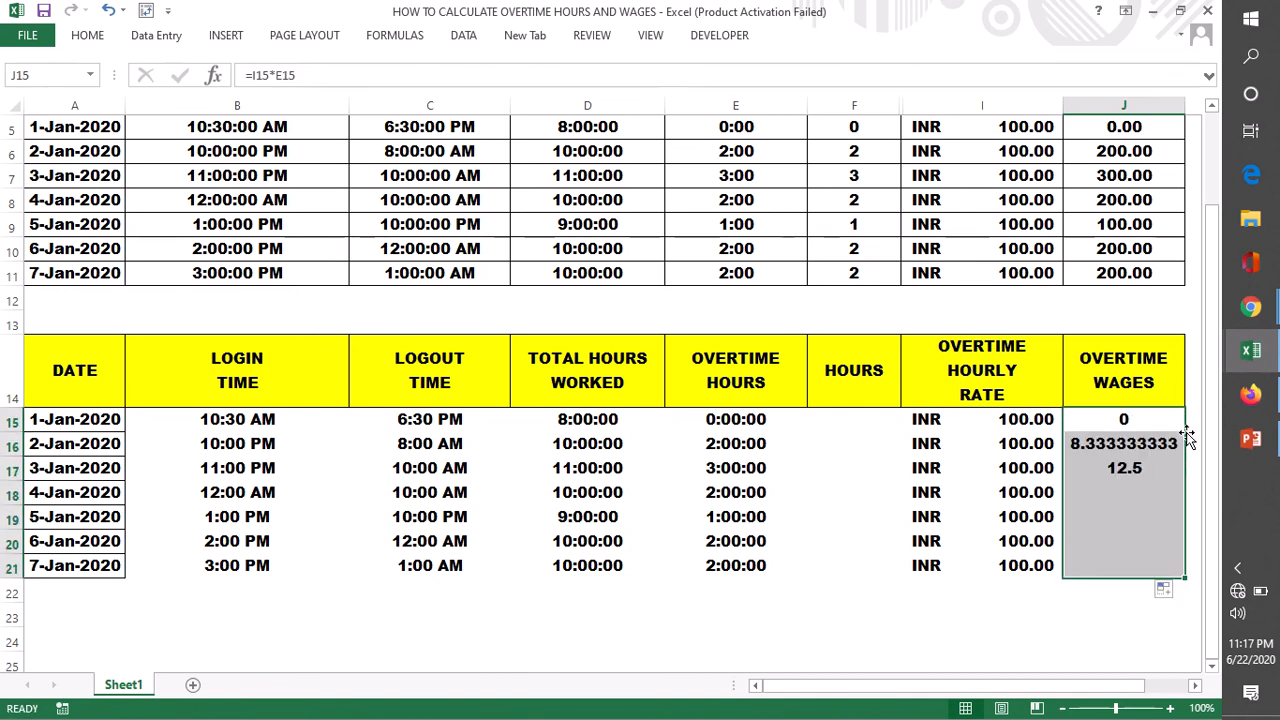
click(1067, 620)
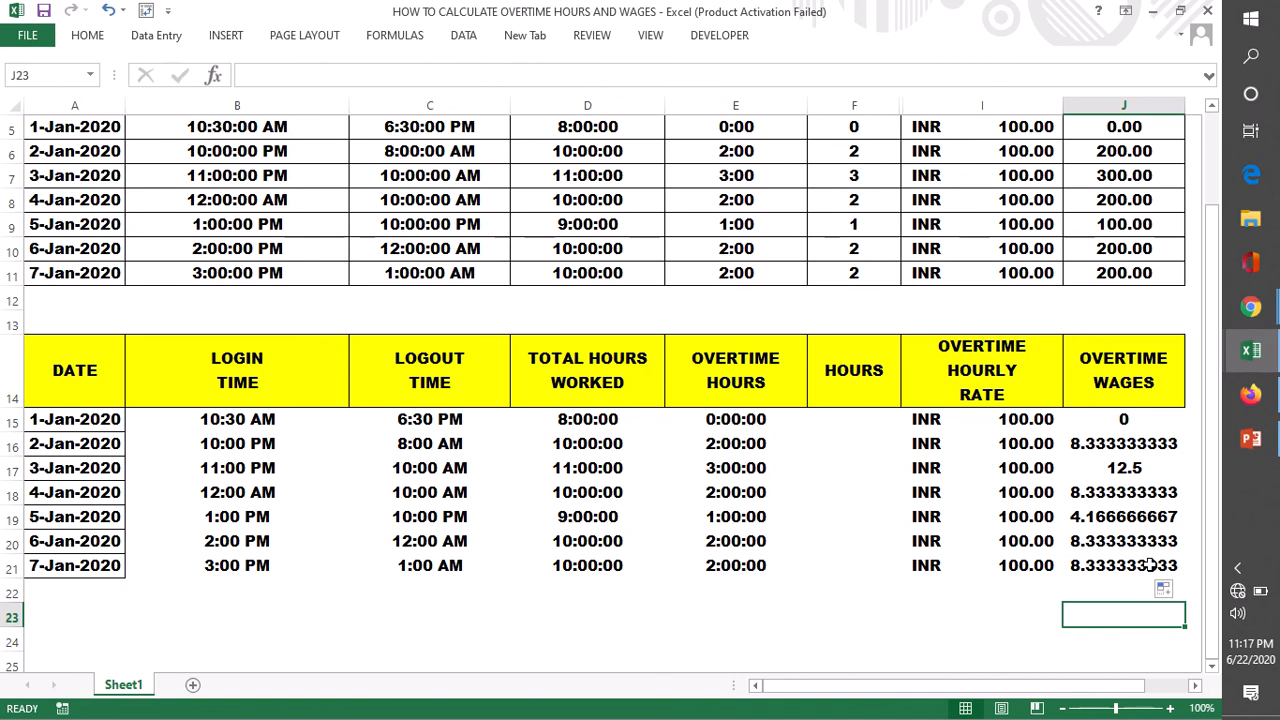
- Compare the overtime wages in J15:J21 with the overtime hours in column E and the empty hours column F
click(1128, 421)
drag(1128, 421, 1131, 566)
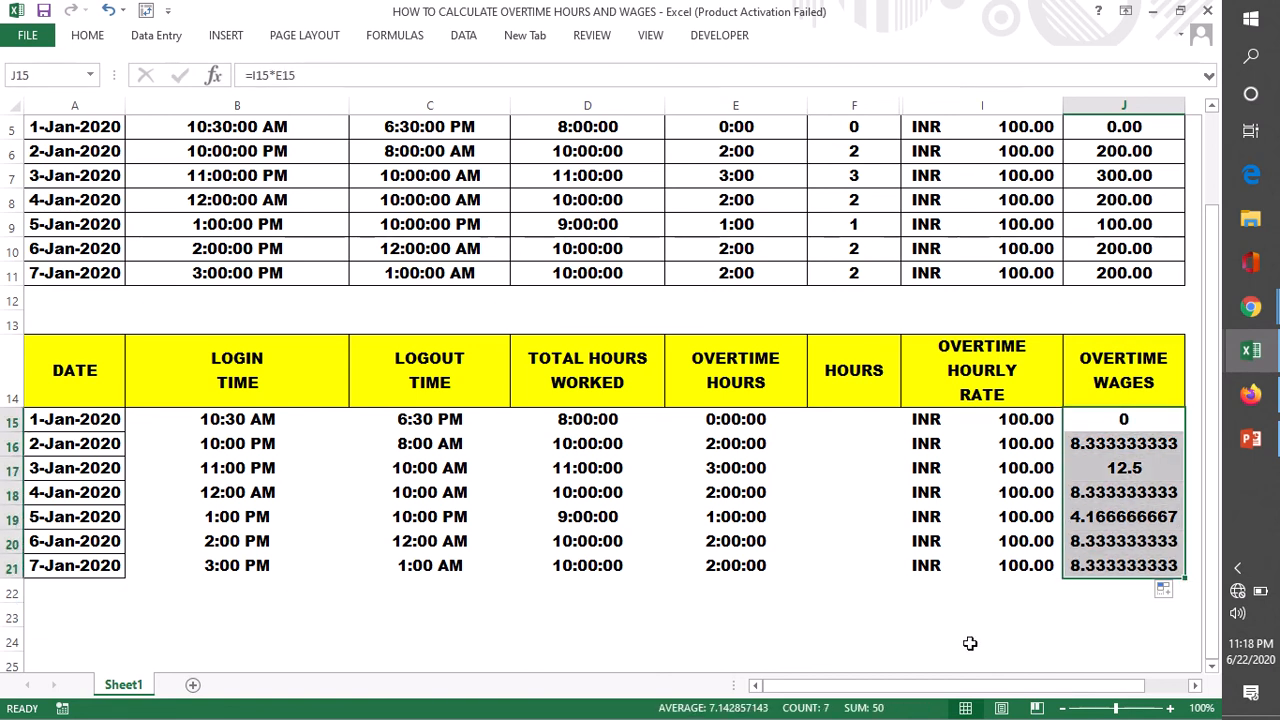
click(1036, 636)
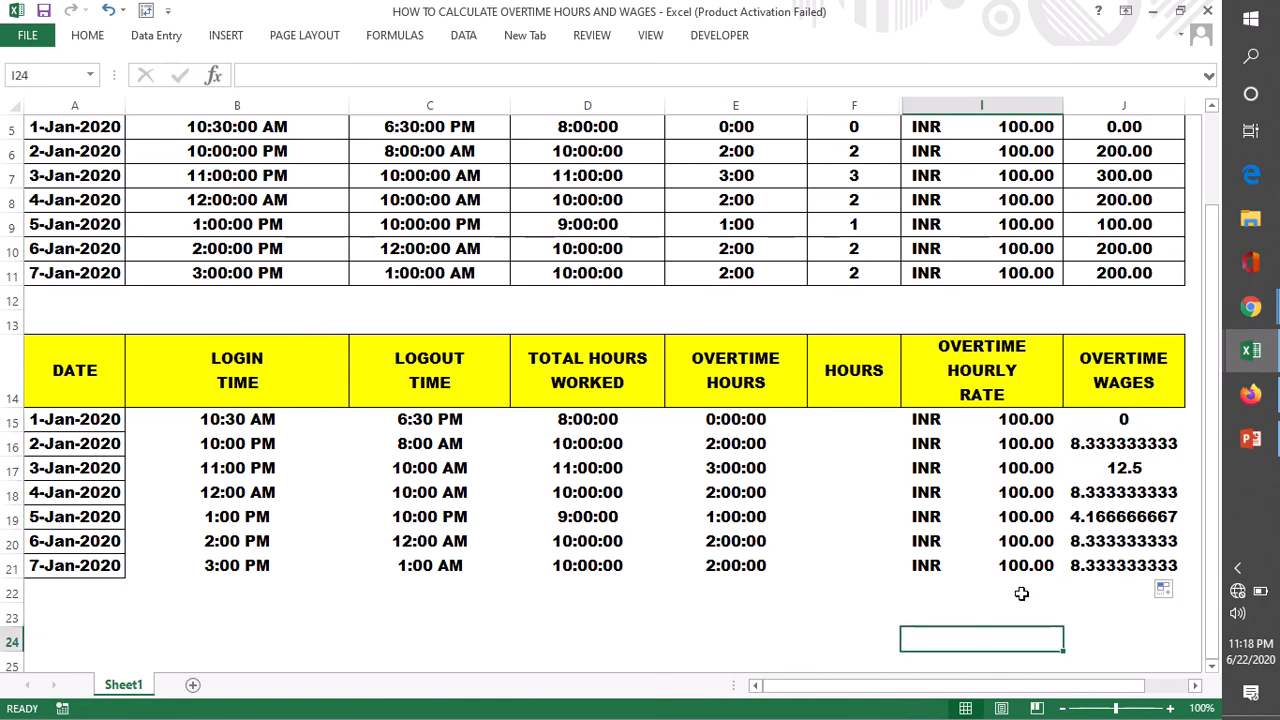
click(724, 446)
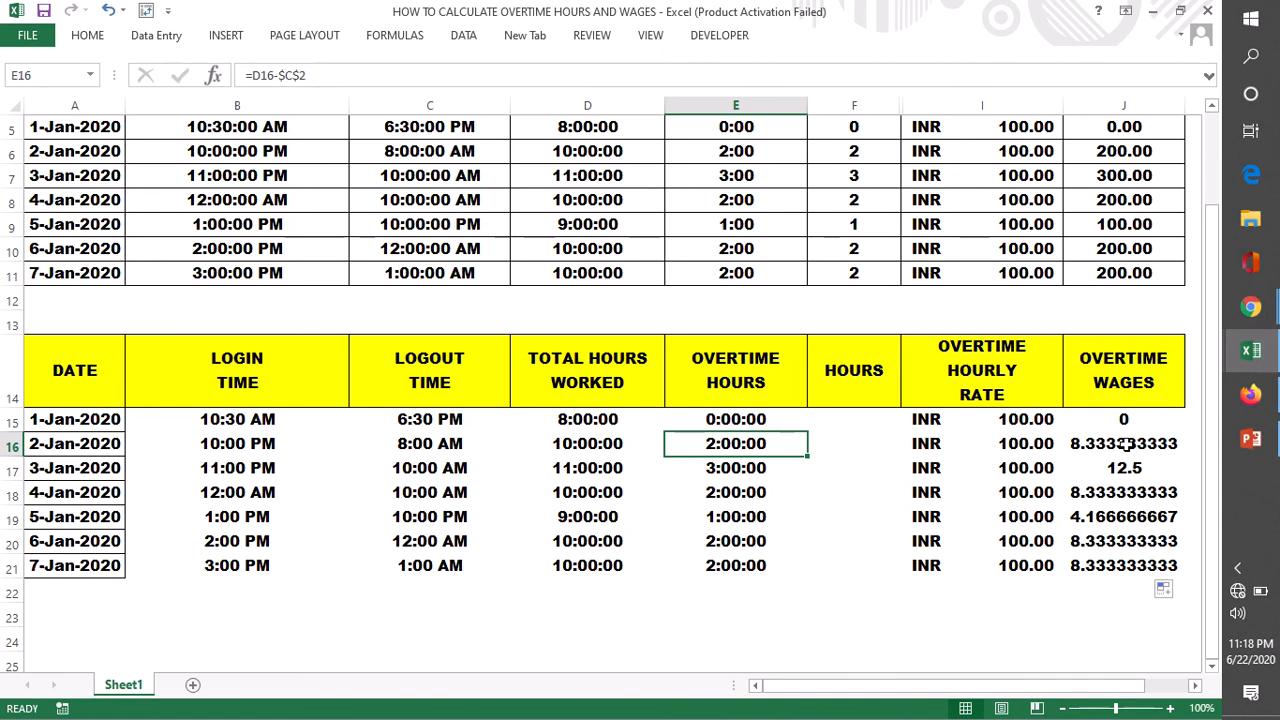
drag(1124, 421, 1124, 566)
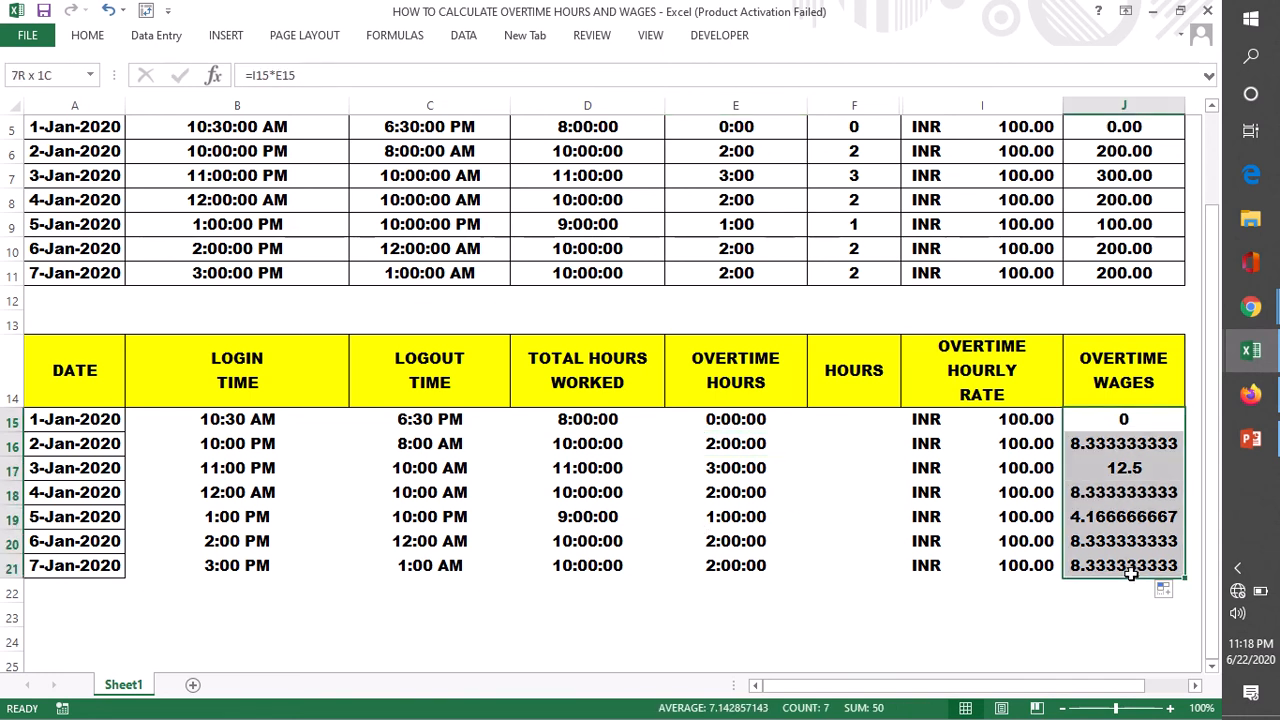
double_click(838, 419)
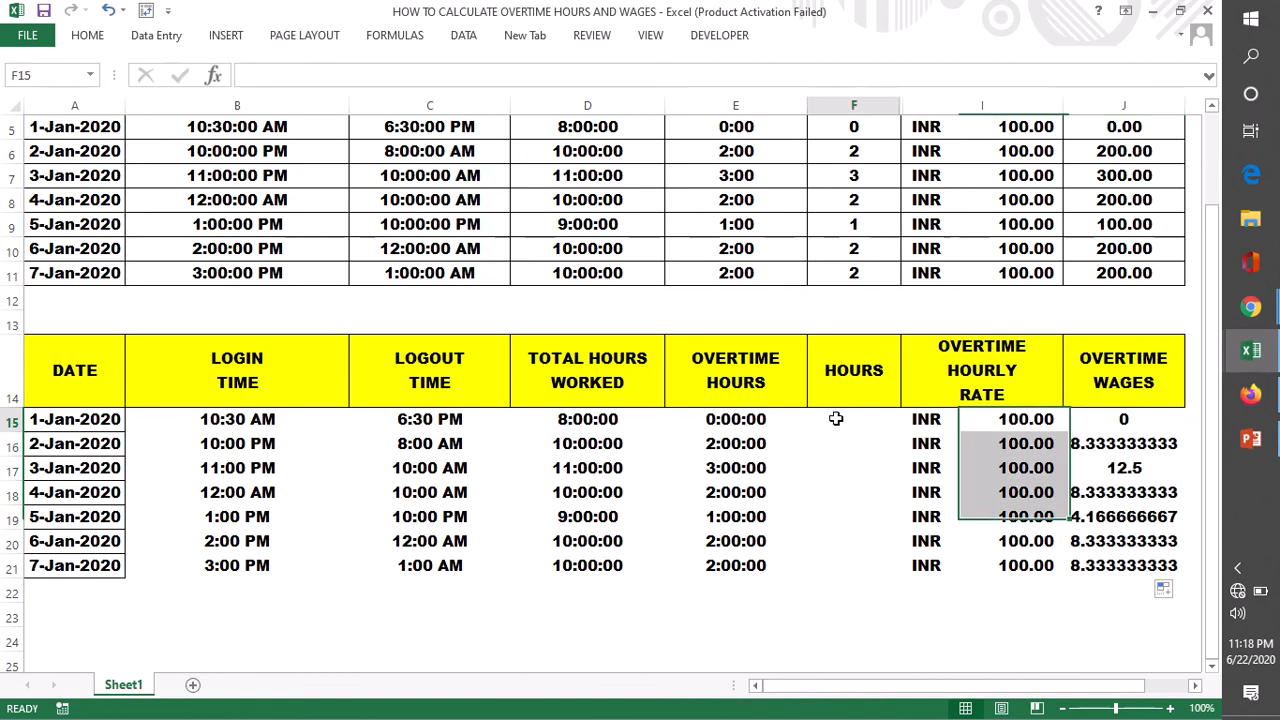
click(834, 535)
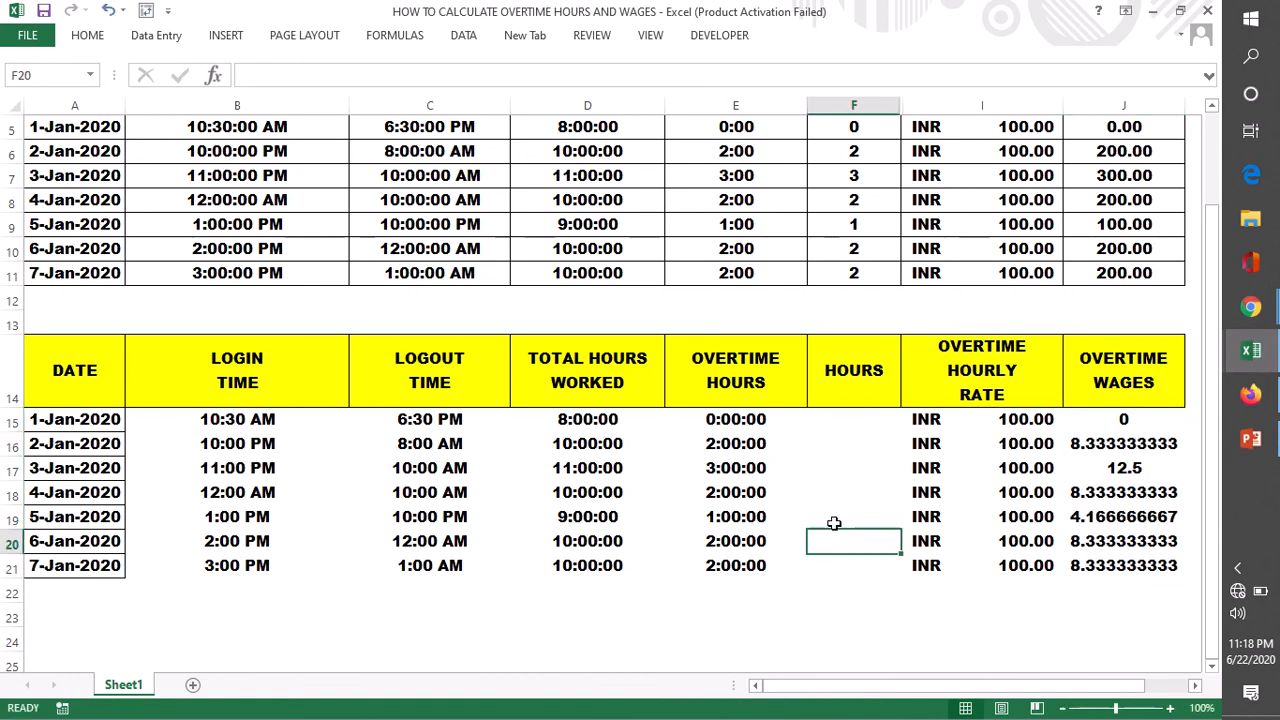
- Change the column header in F14 to HOUR
click(858, 372)
double_click(866, 371)
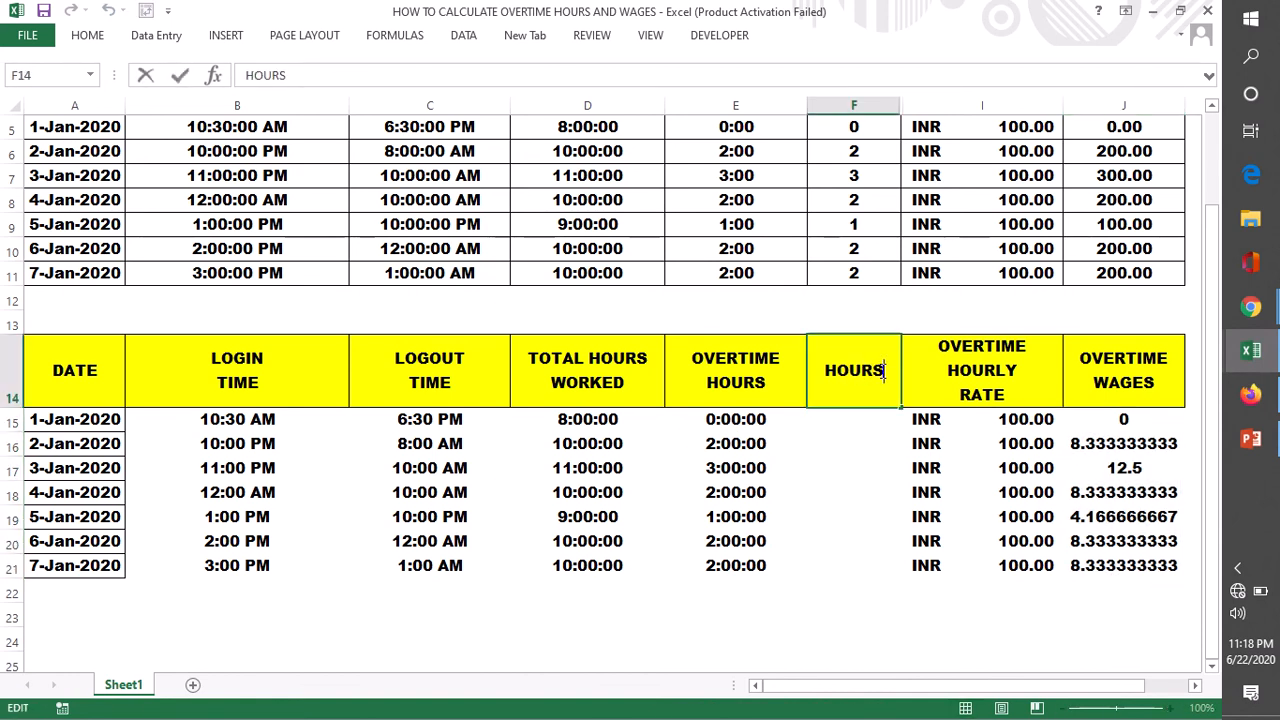
key(BackSpace)
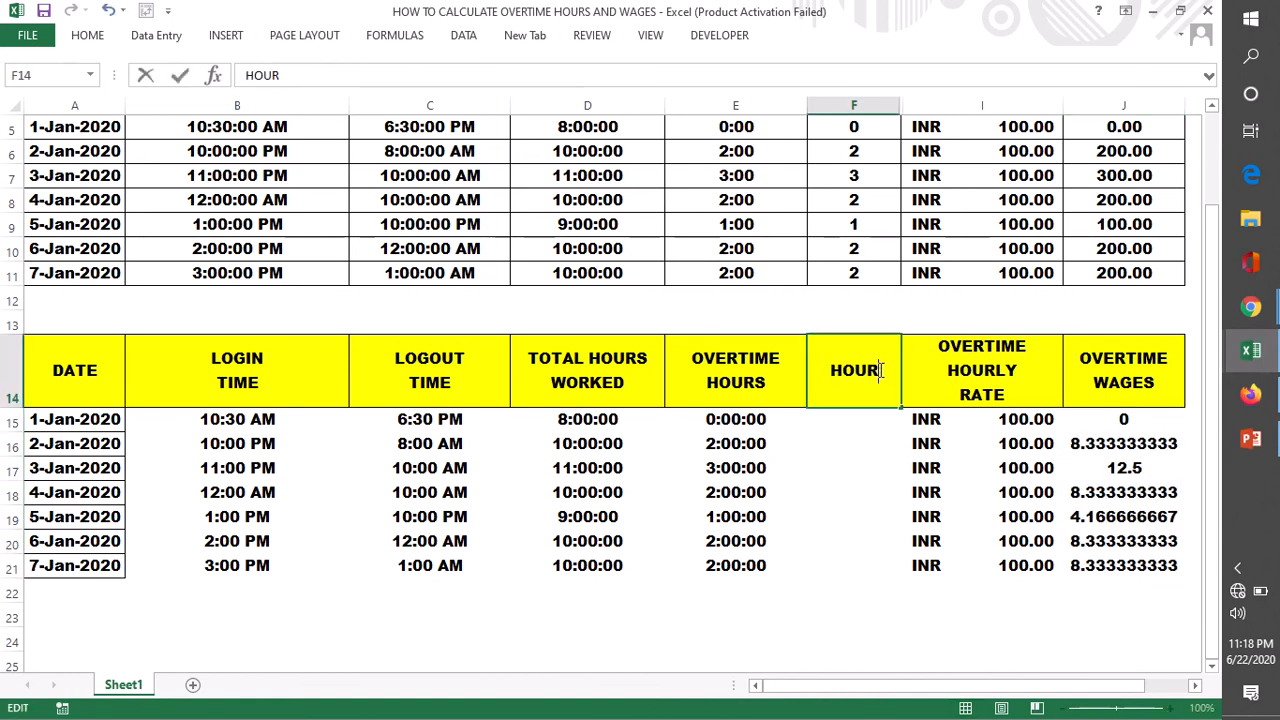
click(836, 423)
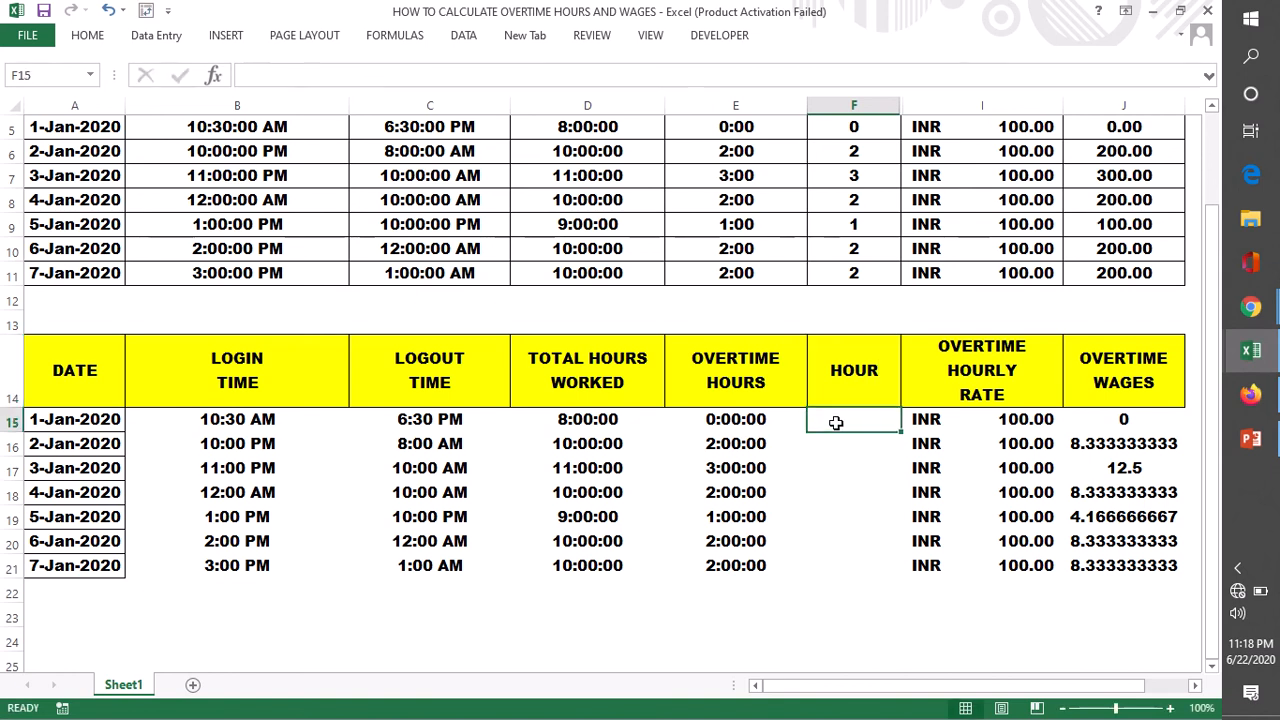
click(727, 422)
click(837, 419)
double_click(838, 420)
text(=)
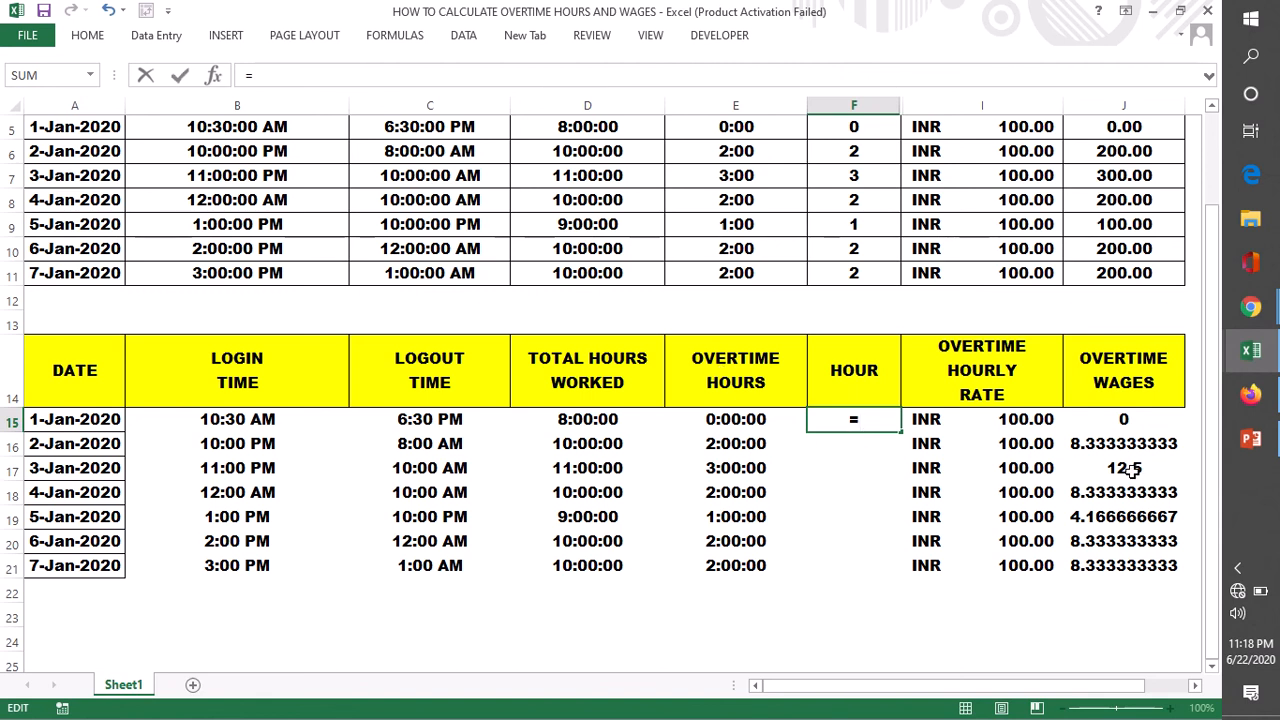
key(BackSpace)
click(929, 616)
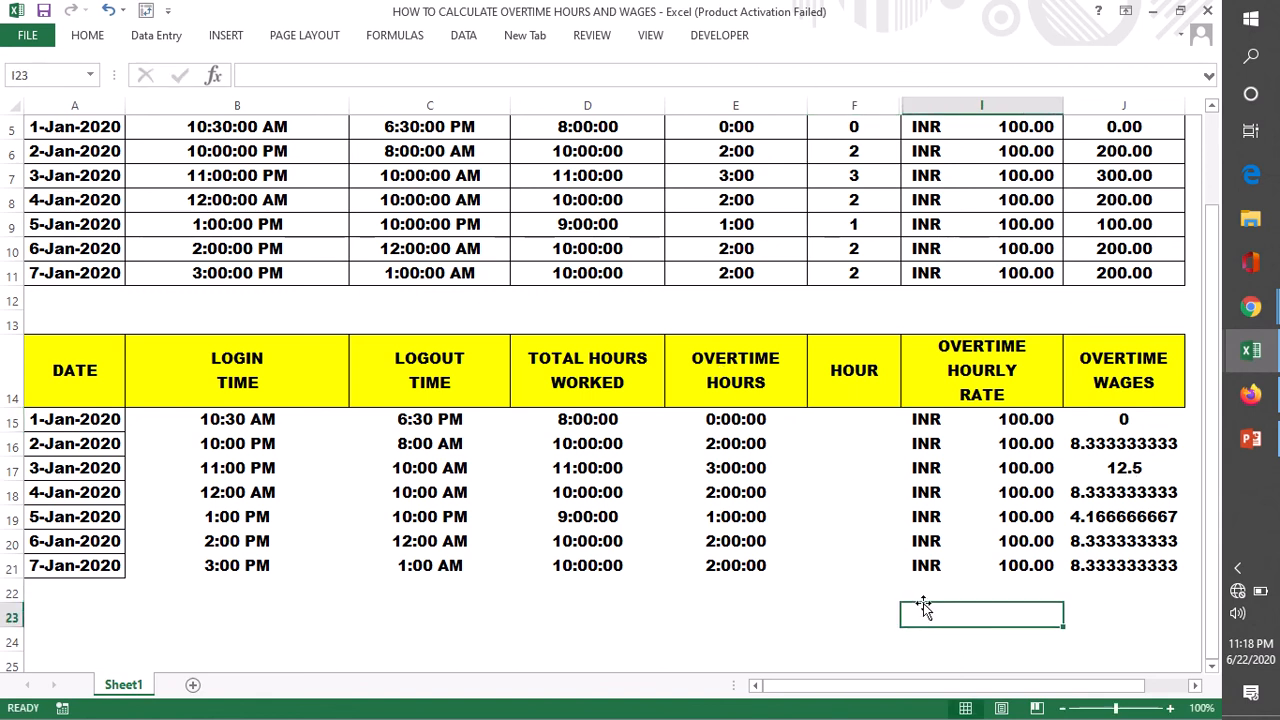
- Enter the formula =HOUR(E15) in F15 to extract the overtime hours as a number
click(717, 424)
click(1020, 422)
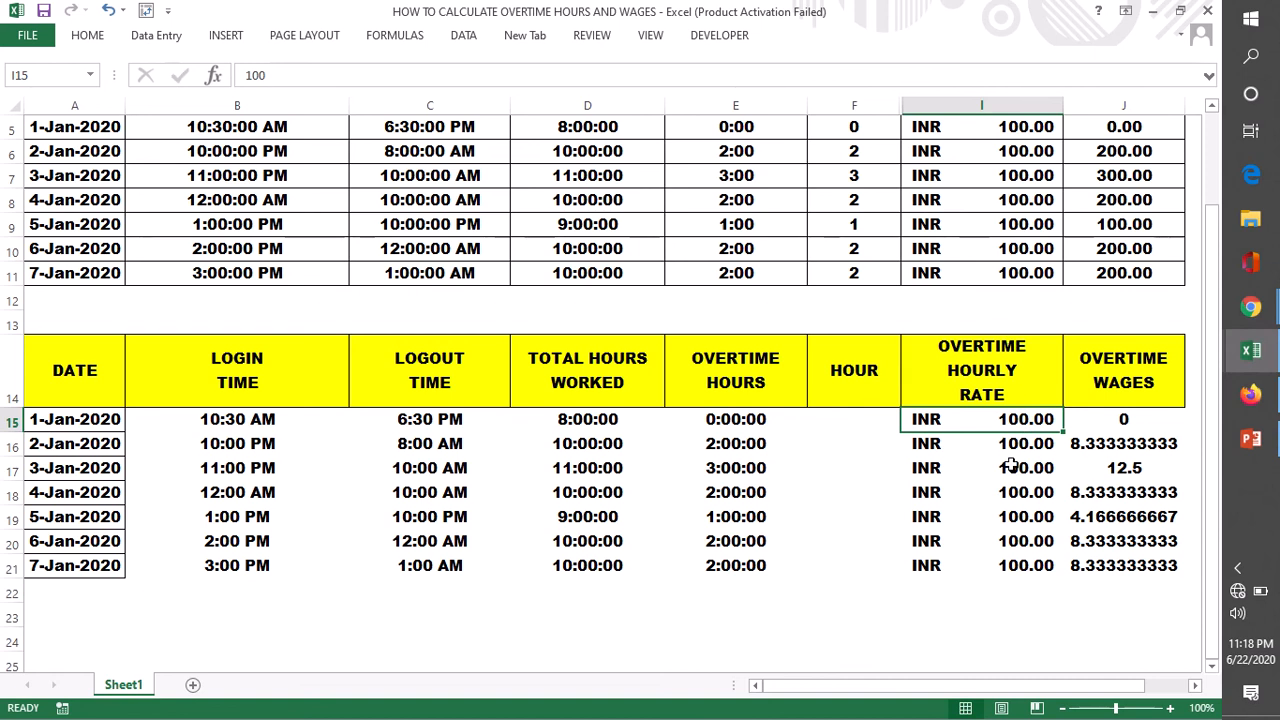
click(852, 426)
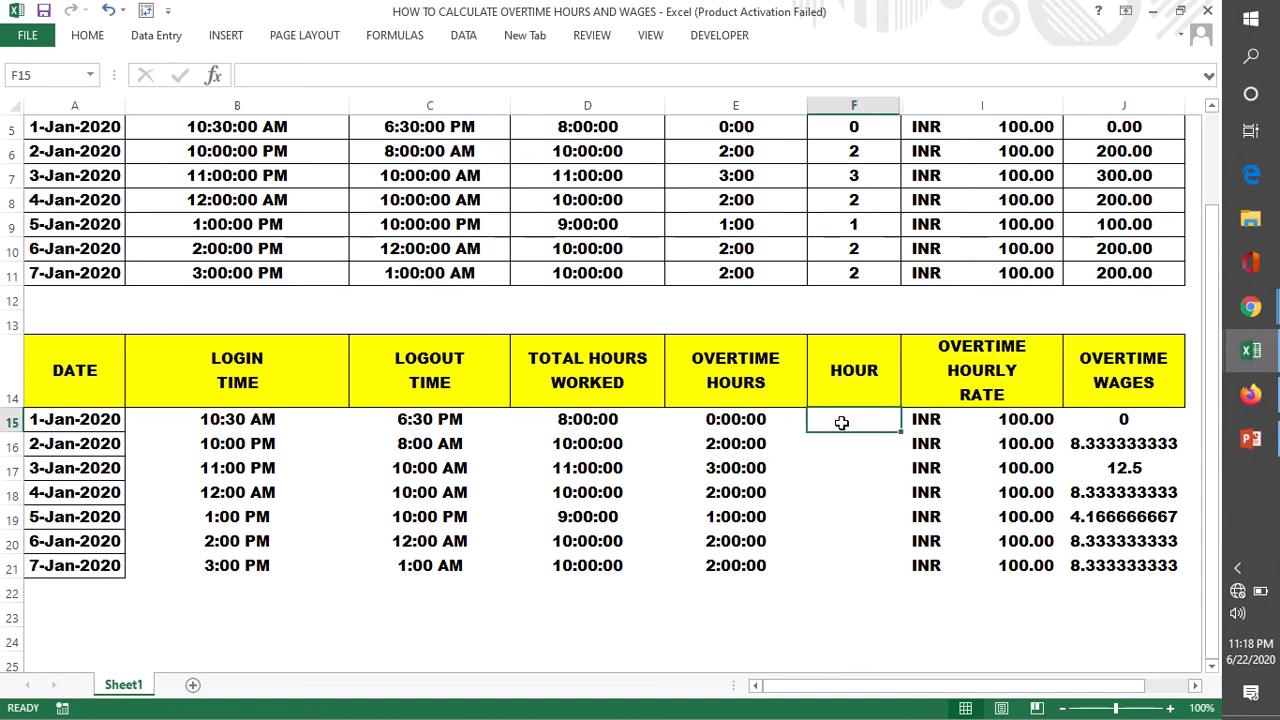
double_click(842, 423)
text(=)
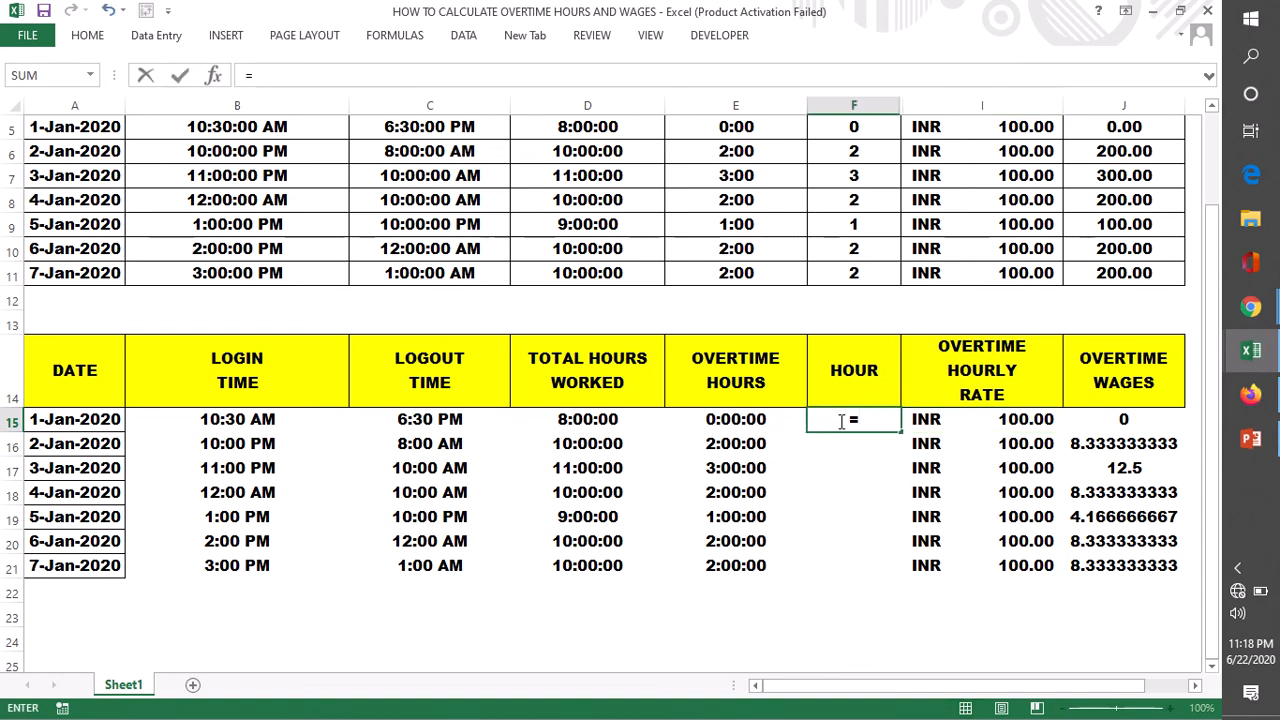
text(HOUR)
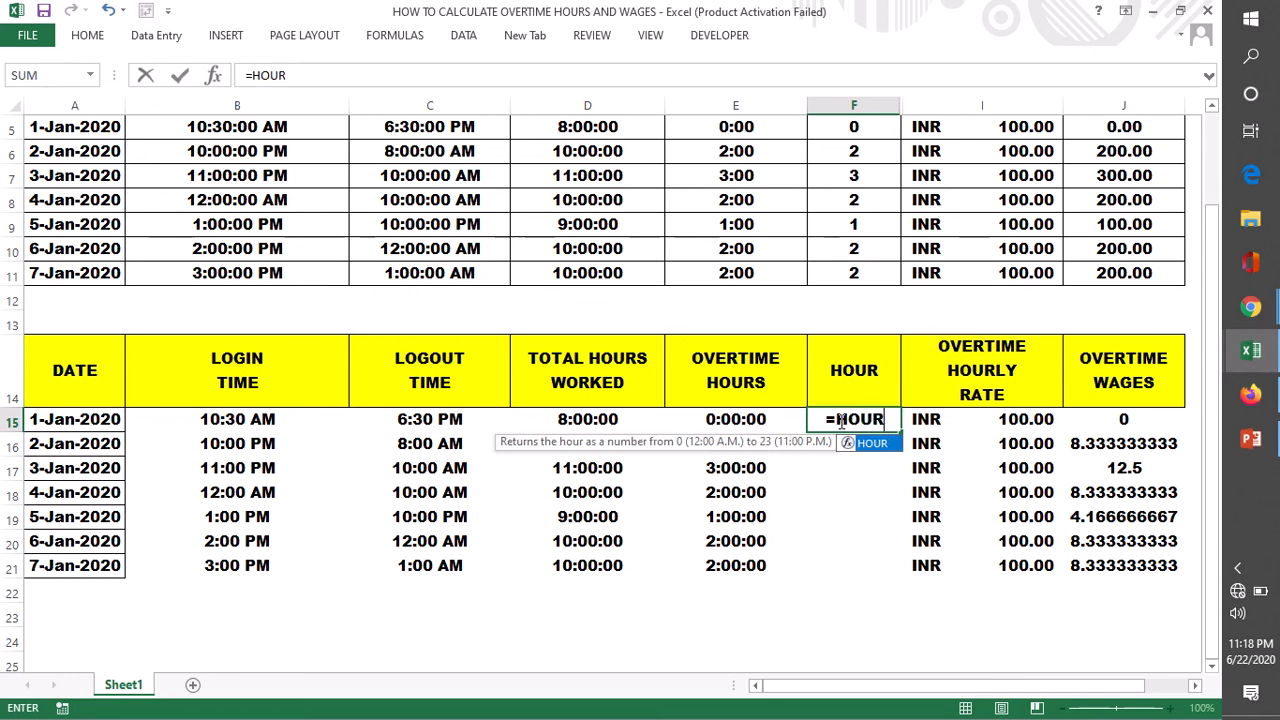
text(()
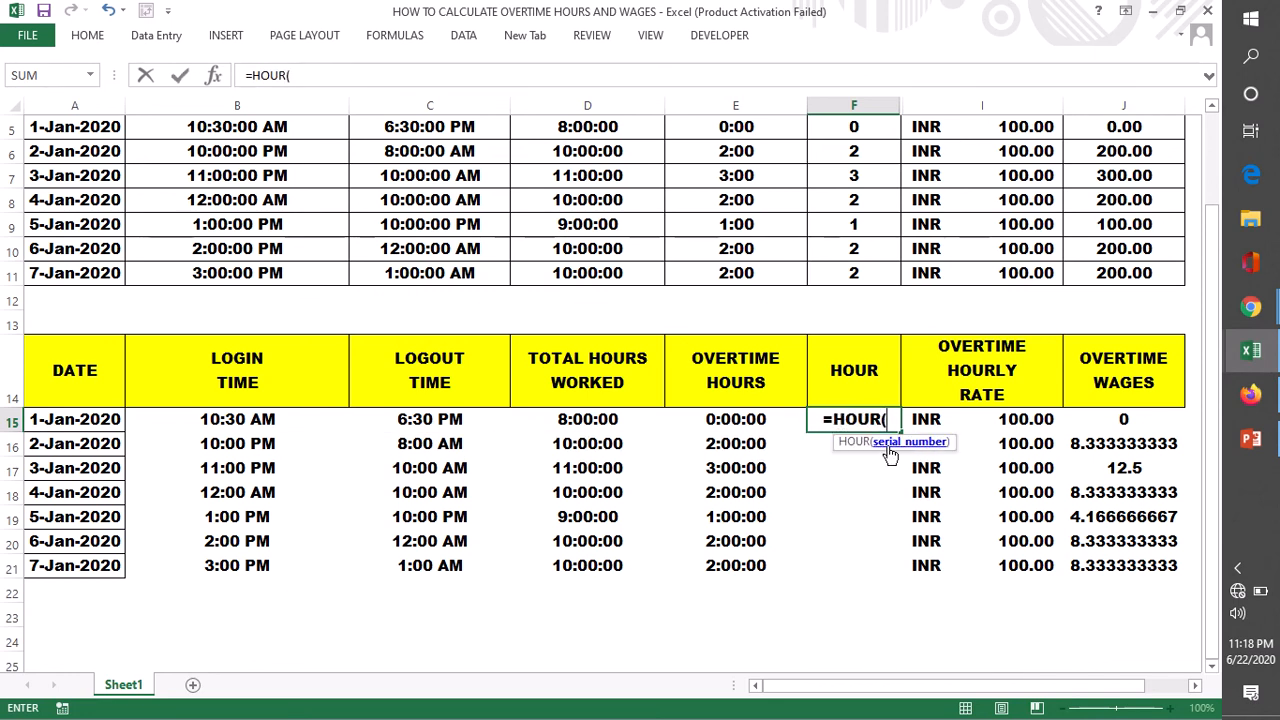
click(714, 419)
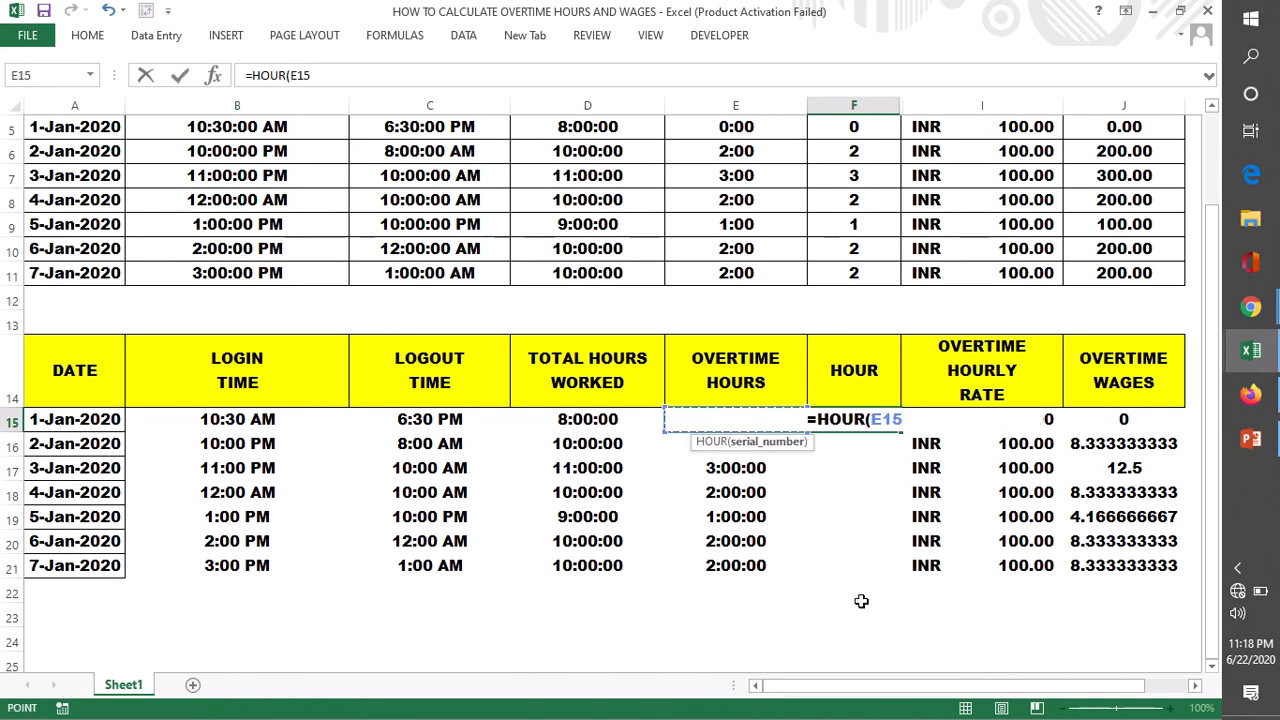
text())
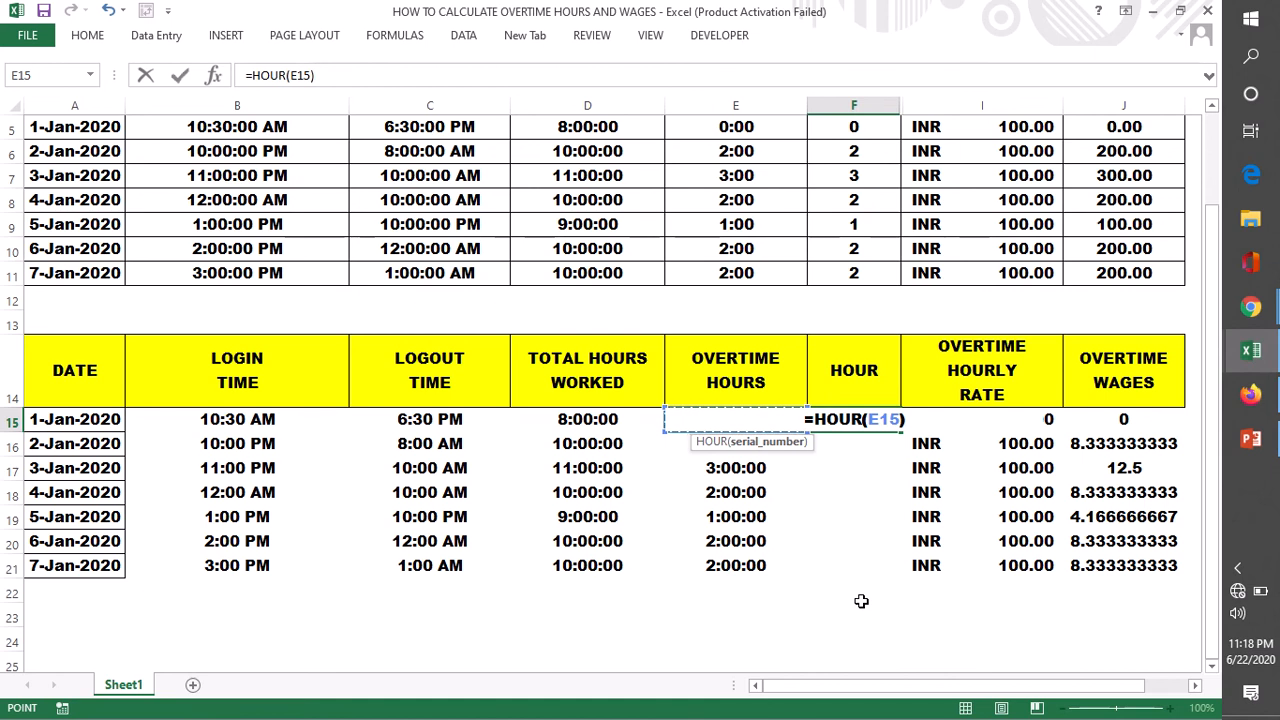
key(Return)
- Fill the HOUR formula from F15 down through F21 and check the copied formulas
click(870, 421)
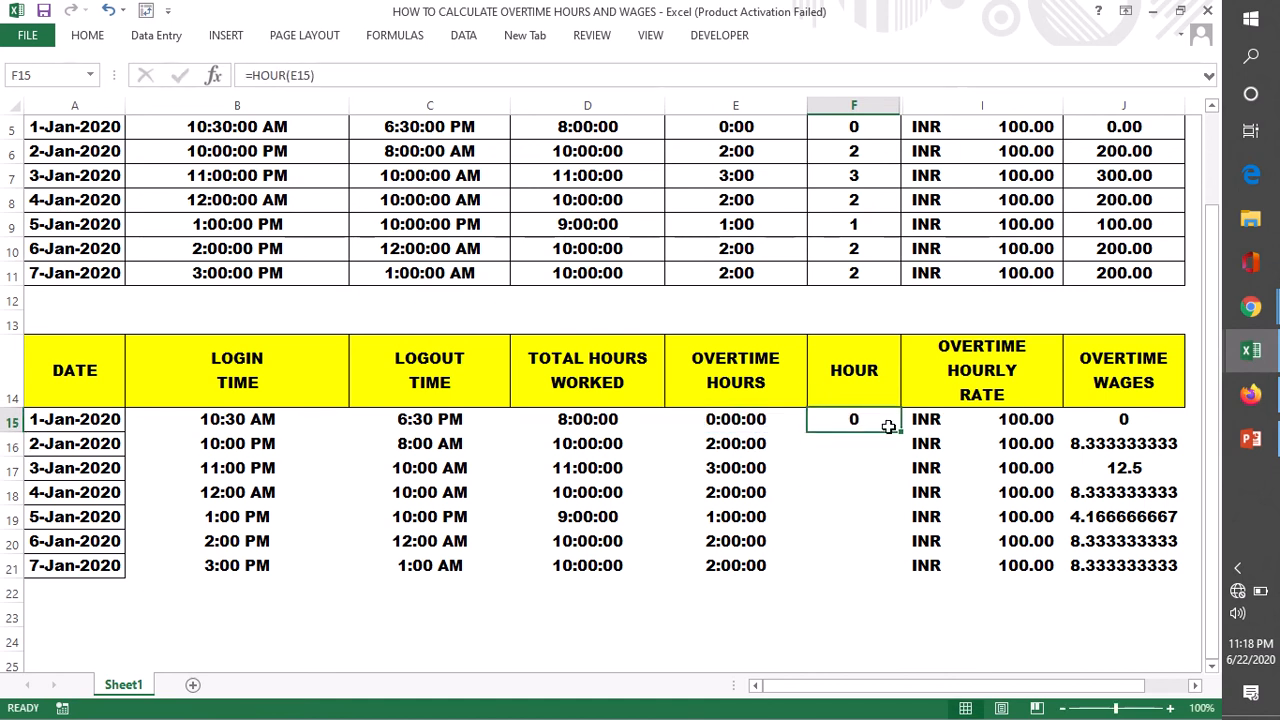
drag(901, 433, 893, 566)
click(980, 617)
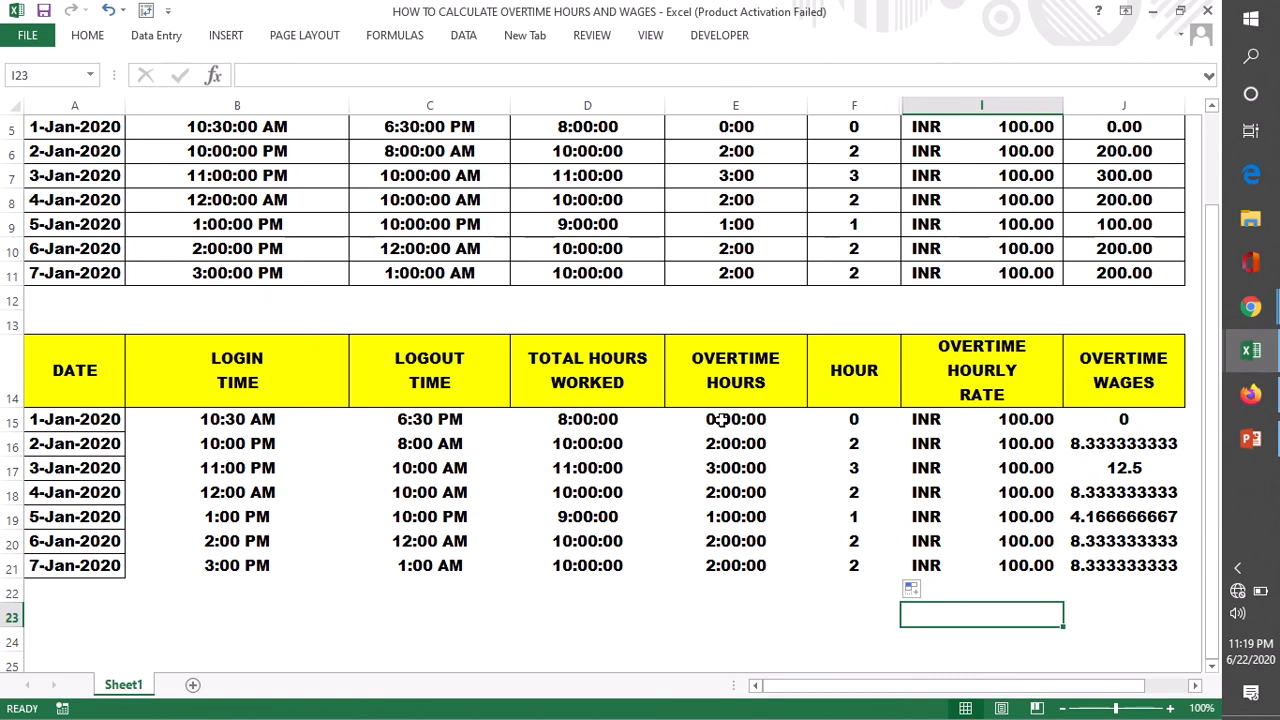
click(851, 421)
click(852, 447)
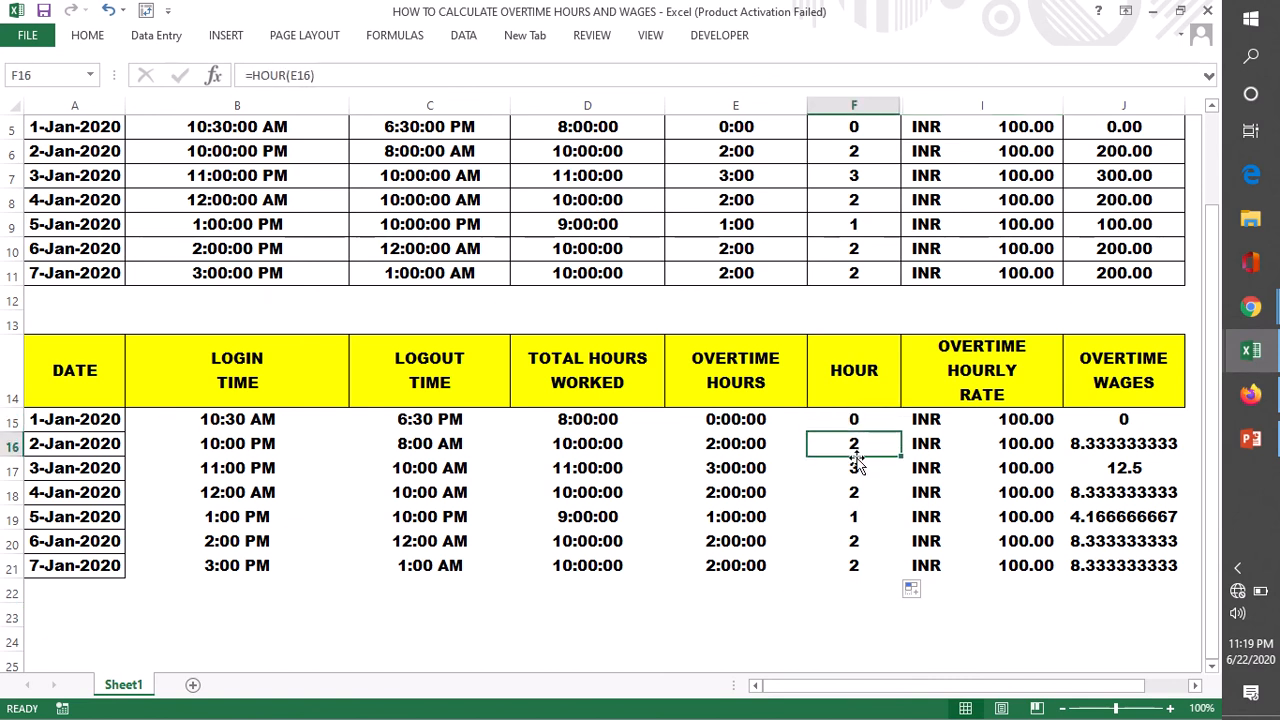
click(851, 468)
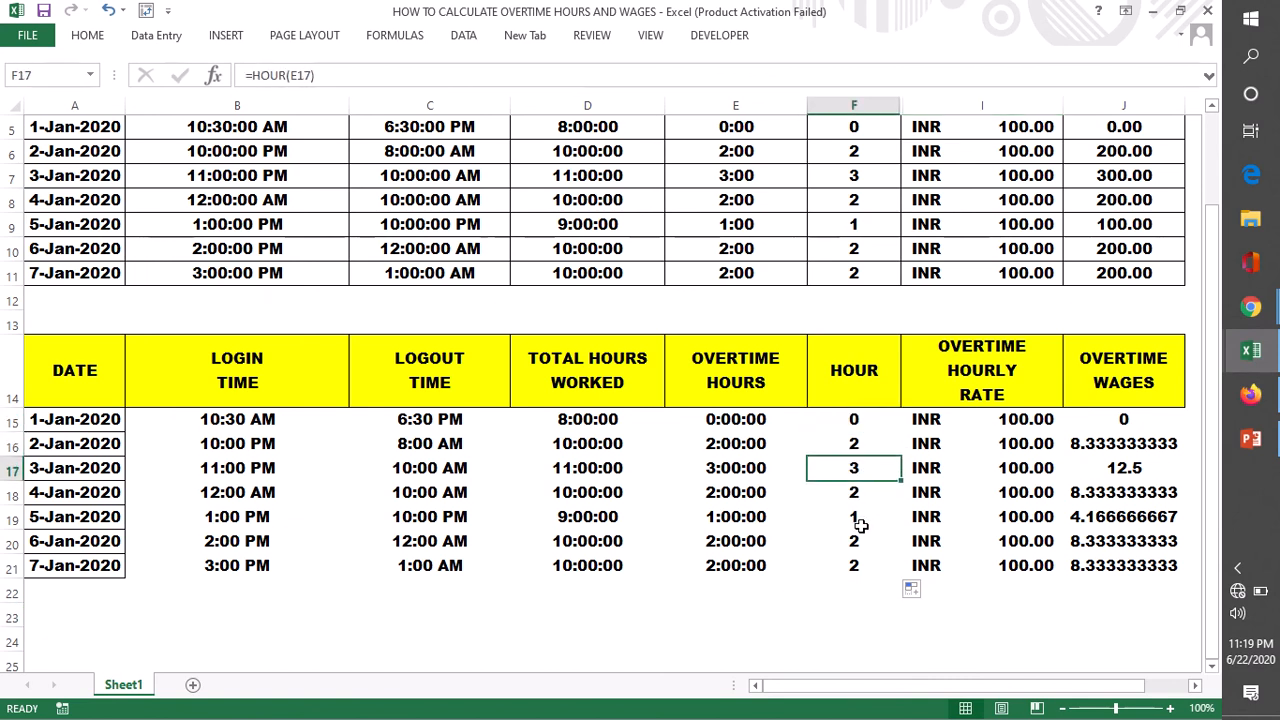
click(864, 518)
- Change the overtime wages formula in J15 to =I15*F15 so it uses the HOUR column
double_click(1128, 421)
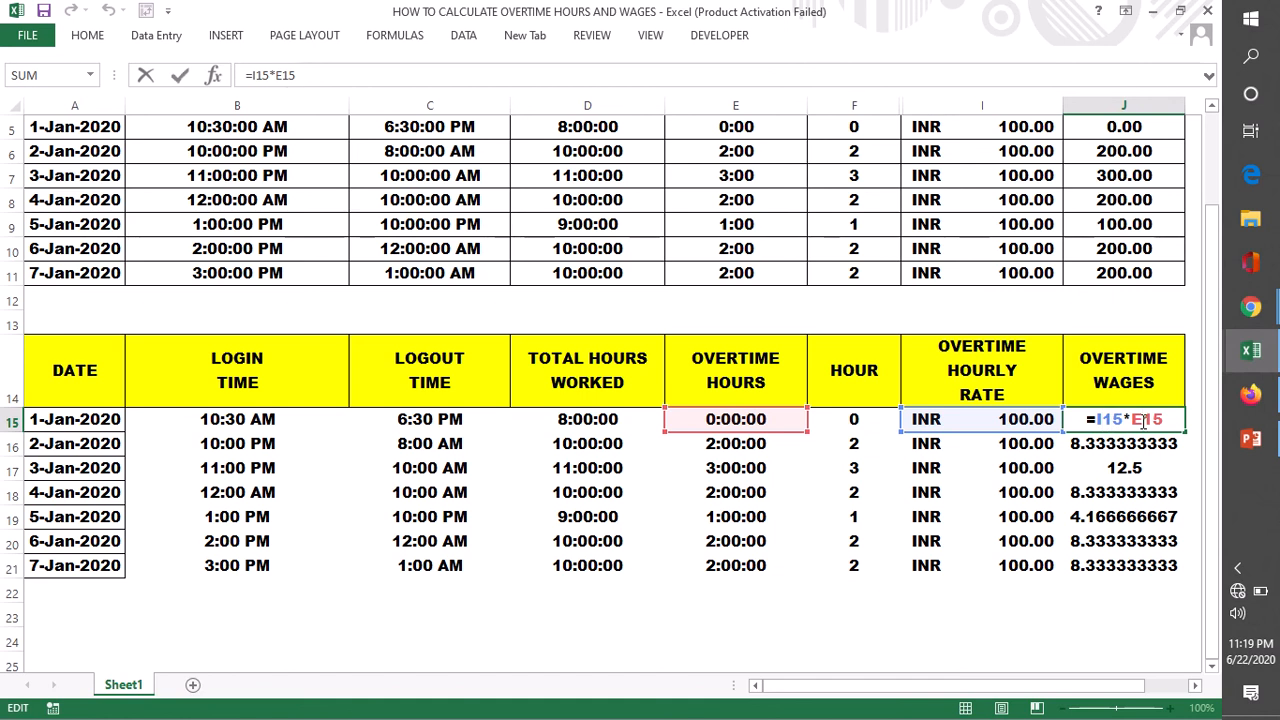
key(BackSpace)
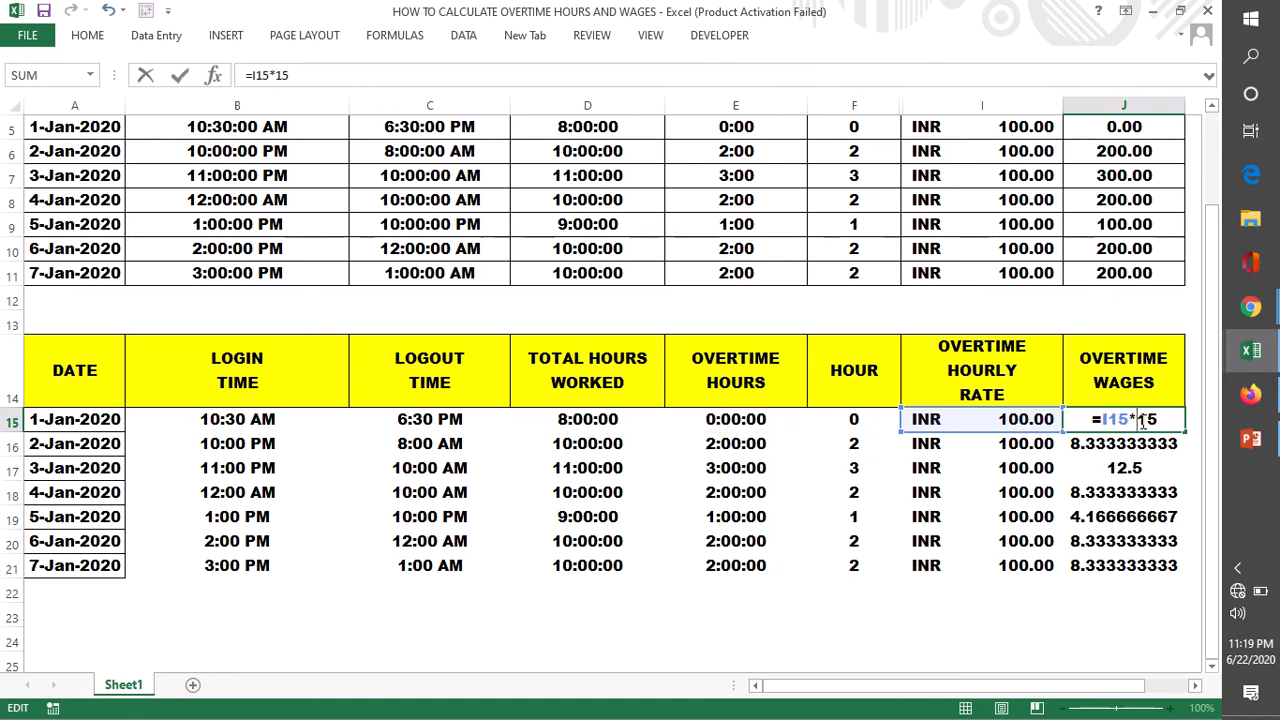
text(F)
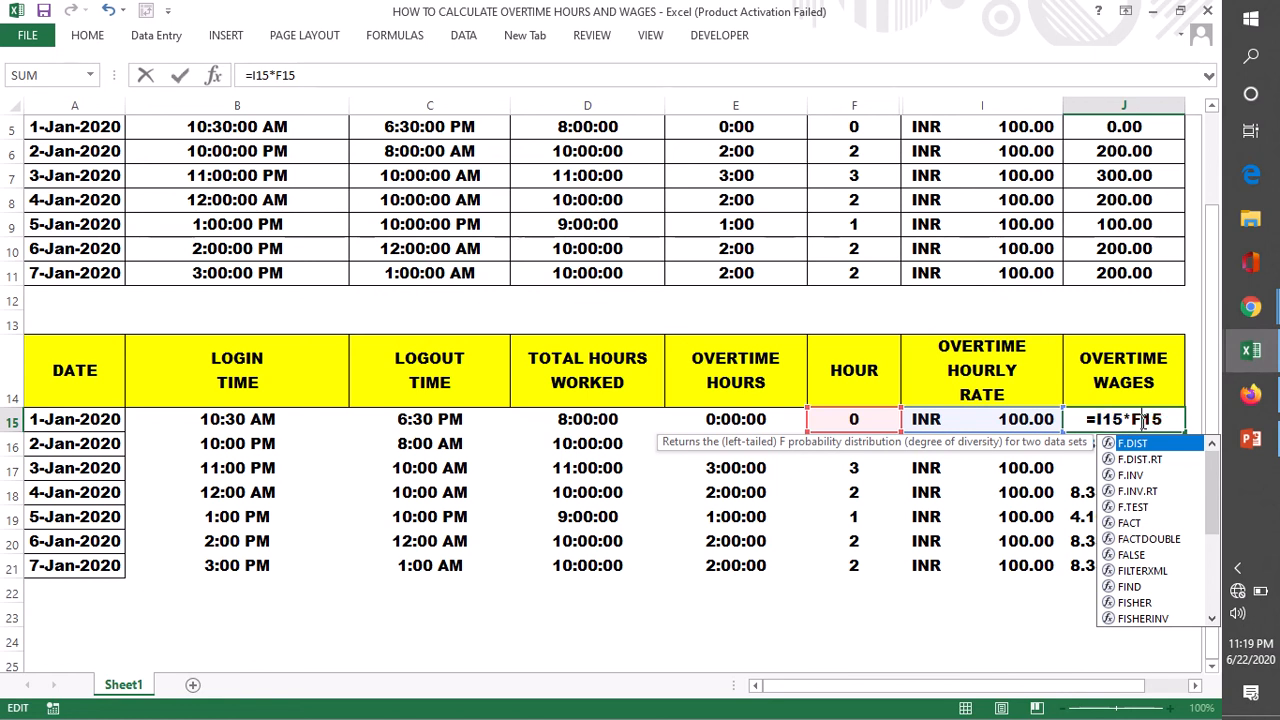
key(Return)
- Fill the corrected overtime wages formula from J15 down through J21
click(1140, 421)
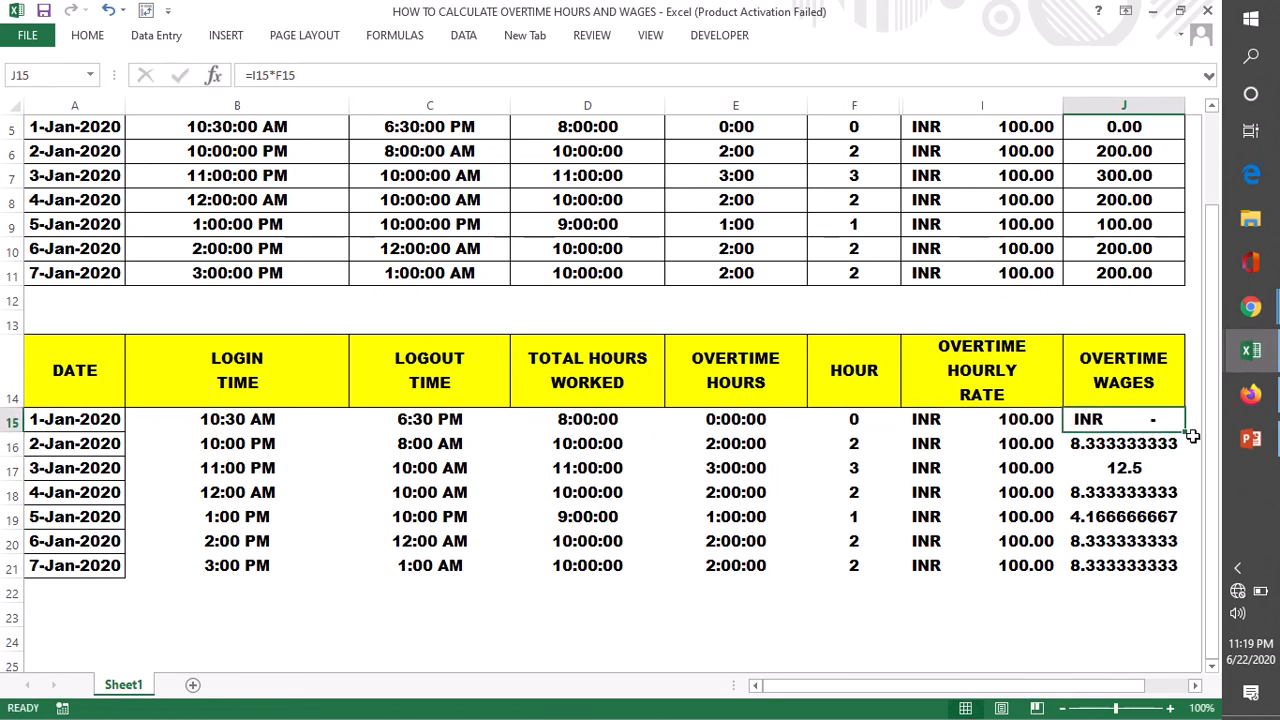
double_click(1187, 433)
click(985, 645)
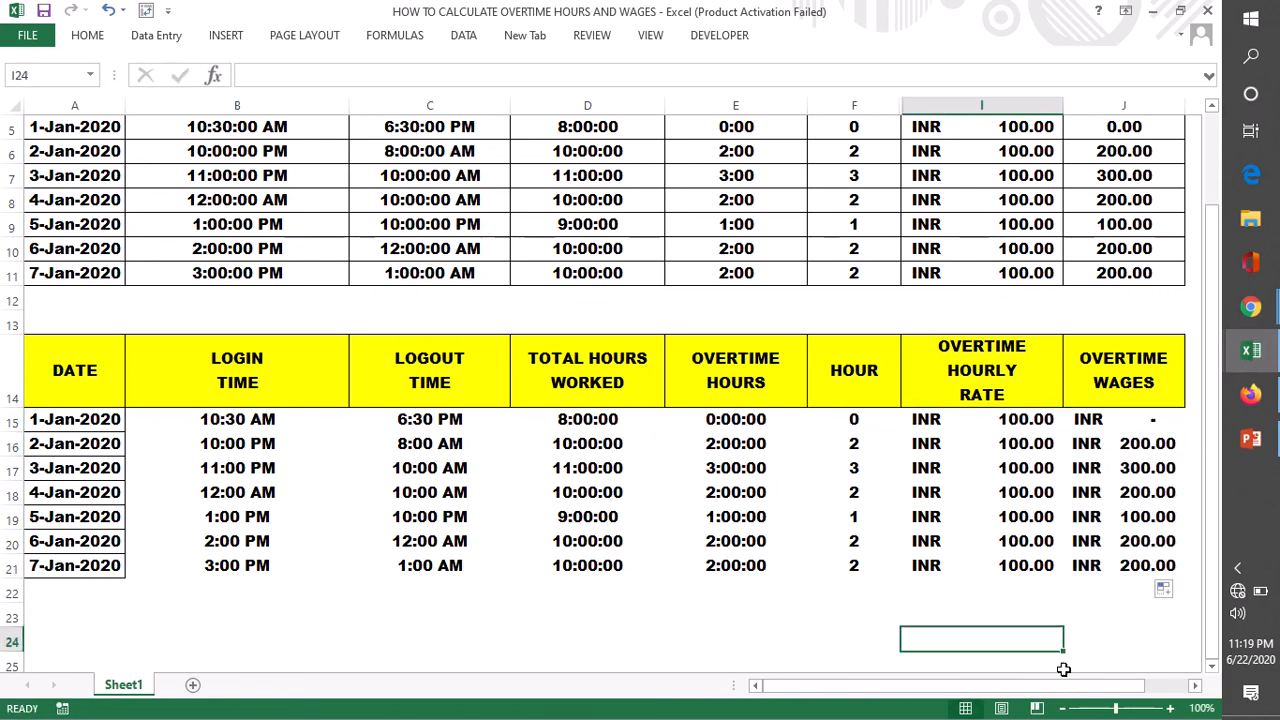
- Check the overtime wages in J16 and J17 against the hours and hourly rates in the same rows
click(1137, 450)
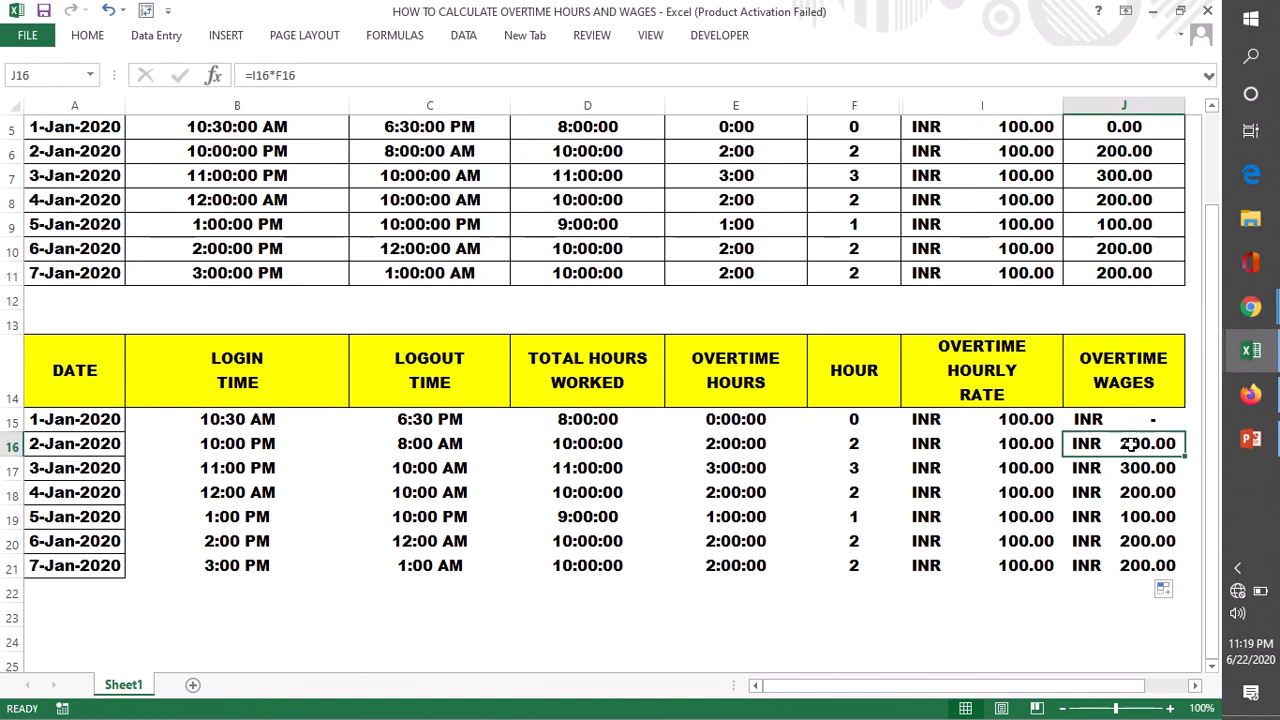
click(852, 447)
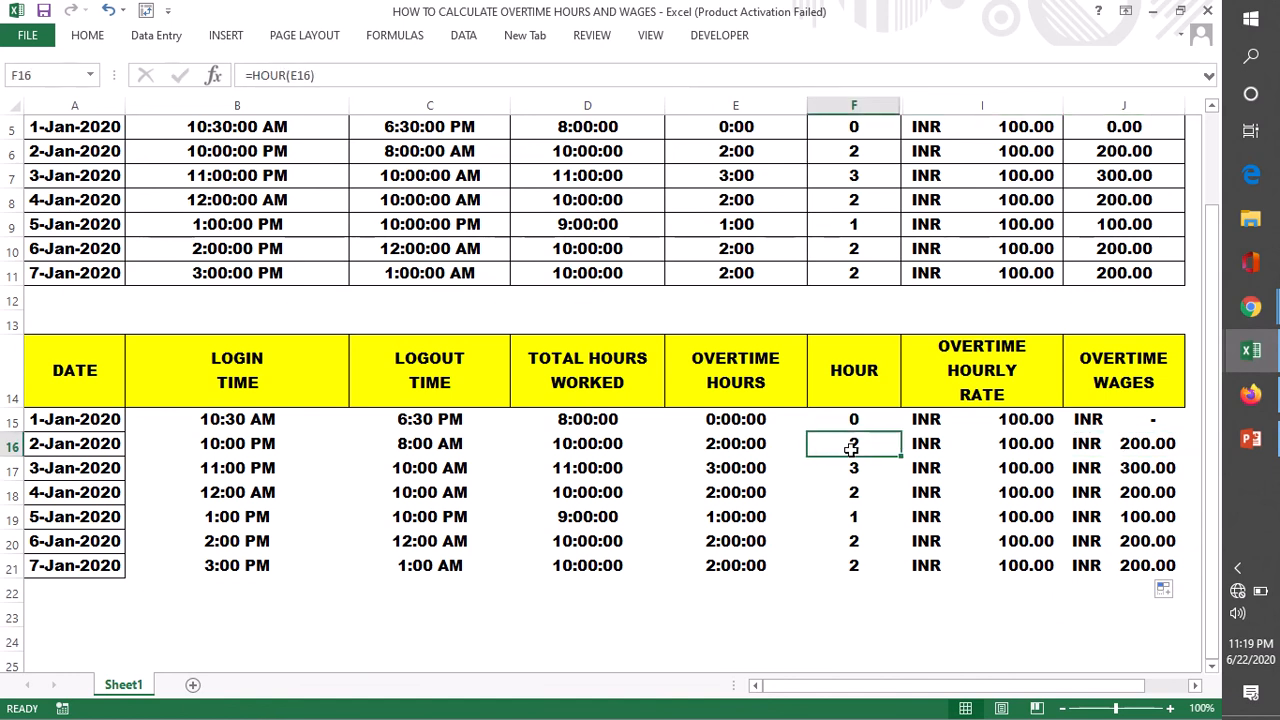
click(1021, 442)
click(1139, 451)
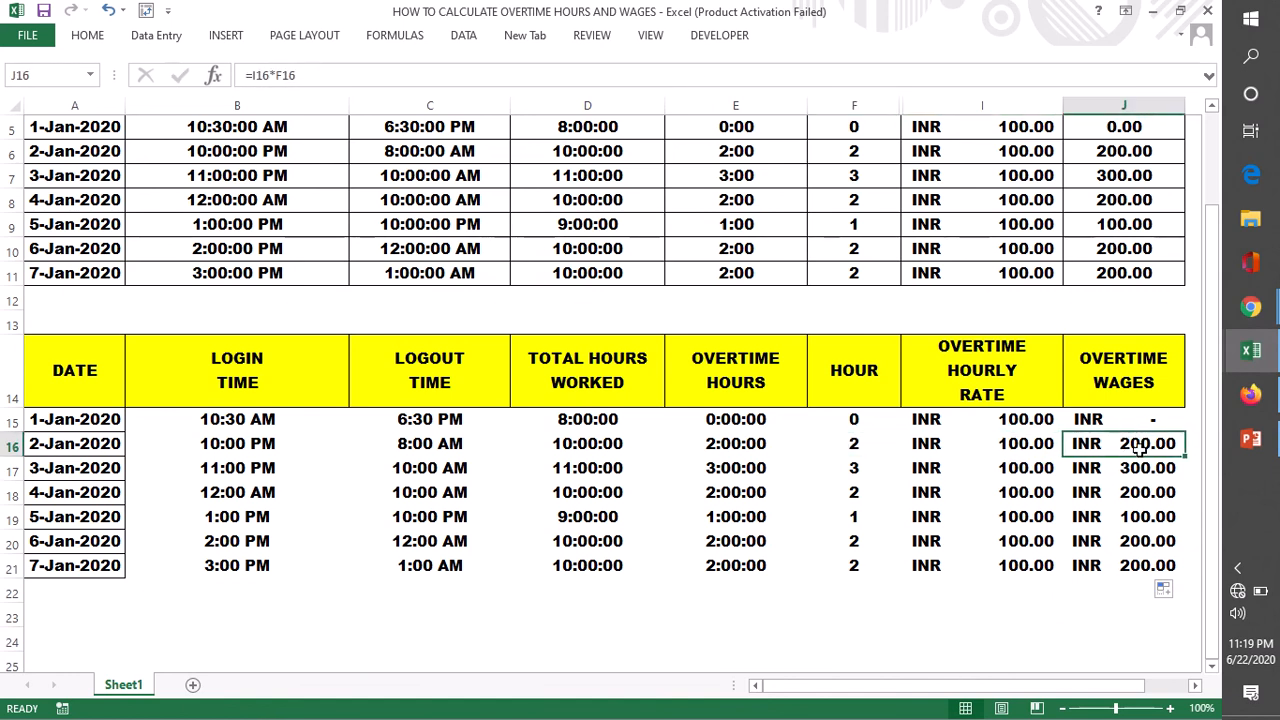
click(856, 470)
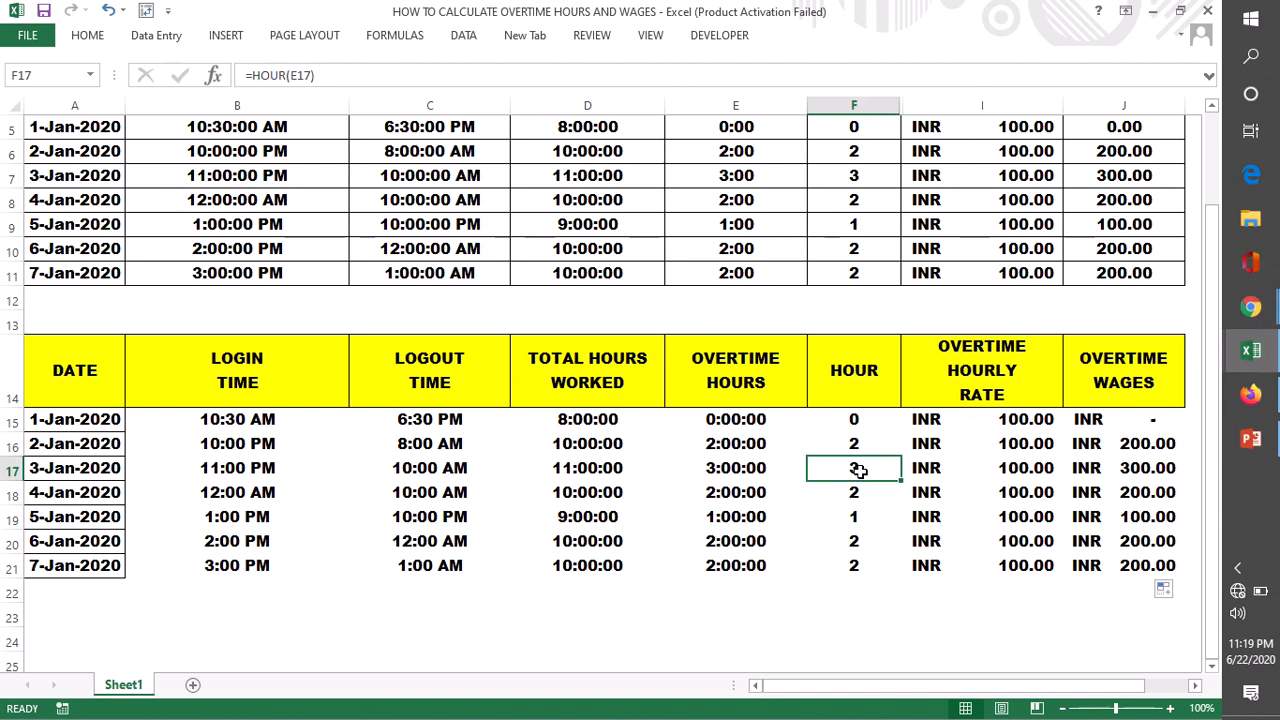
click(1012, 474)
click(1150, 470)
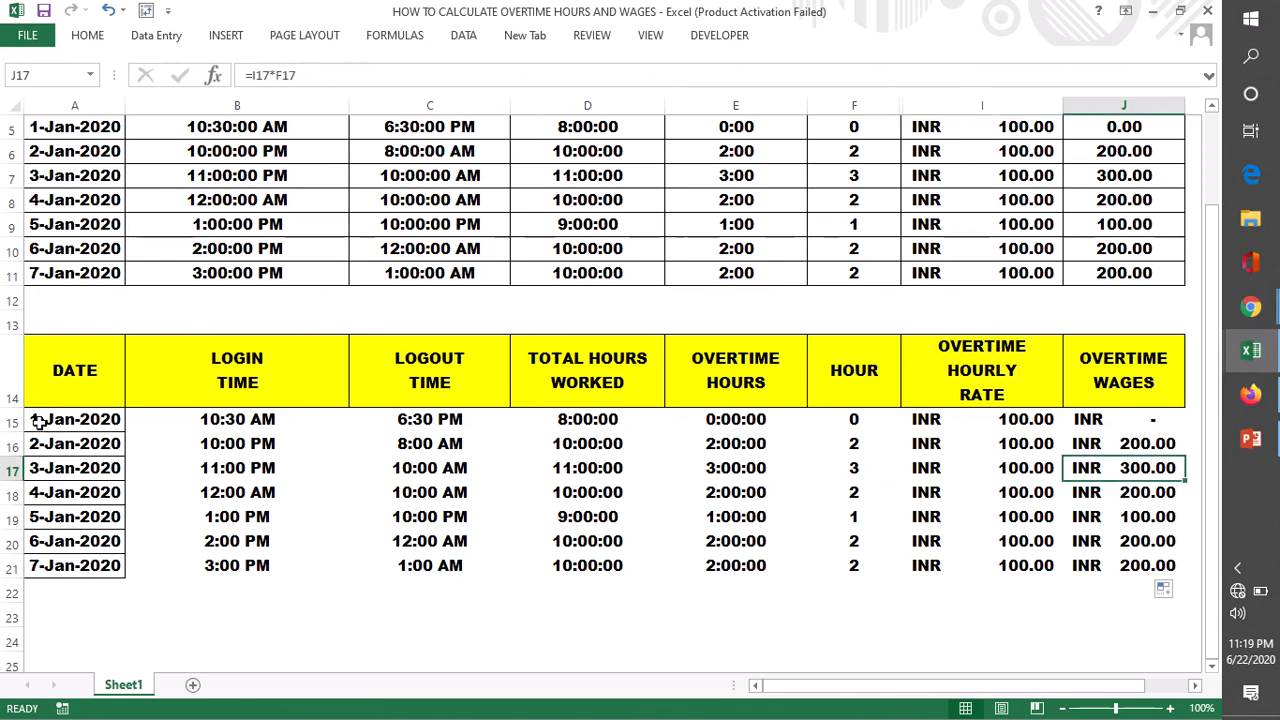
- Apply borders around all cells of the lower table's data range A15:J21
drag(37, 420, 1137, 558)
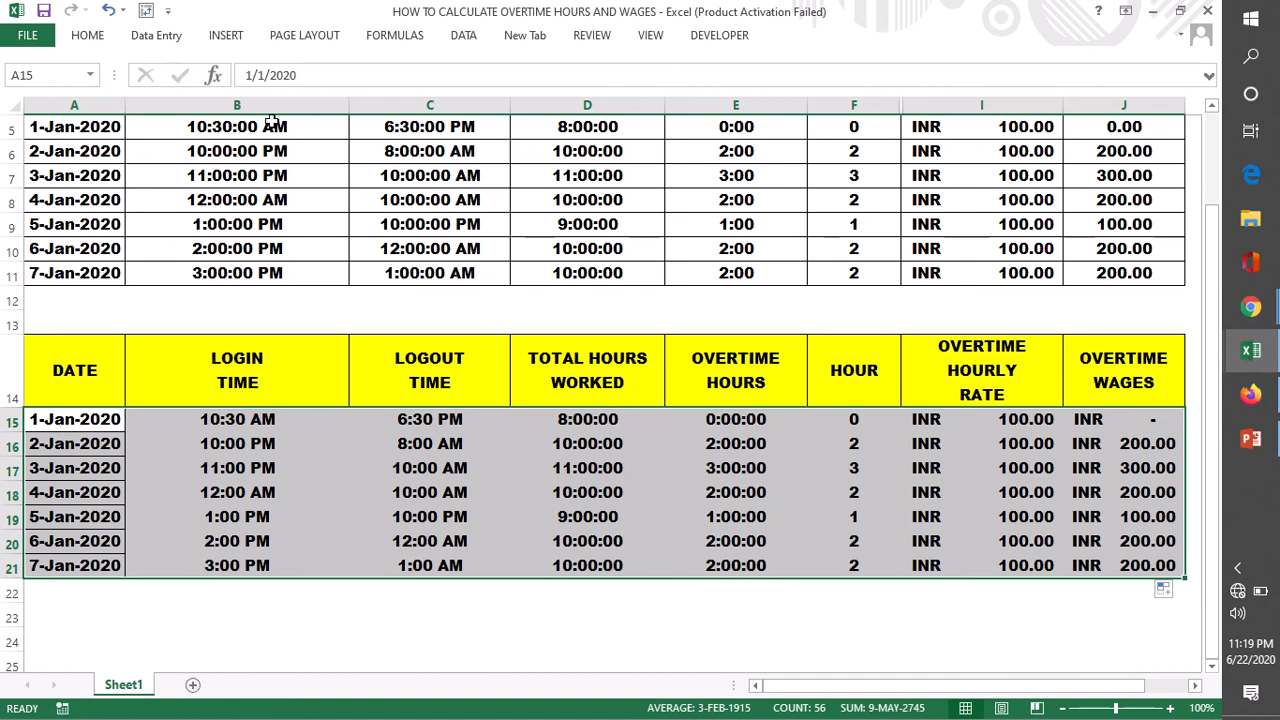
click(87, 35)
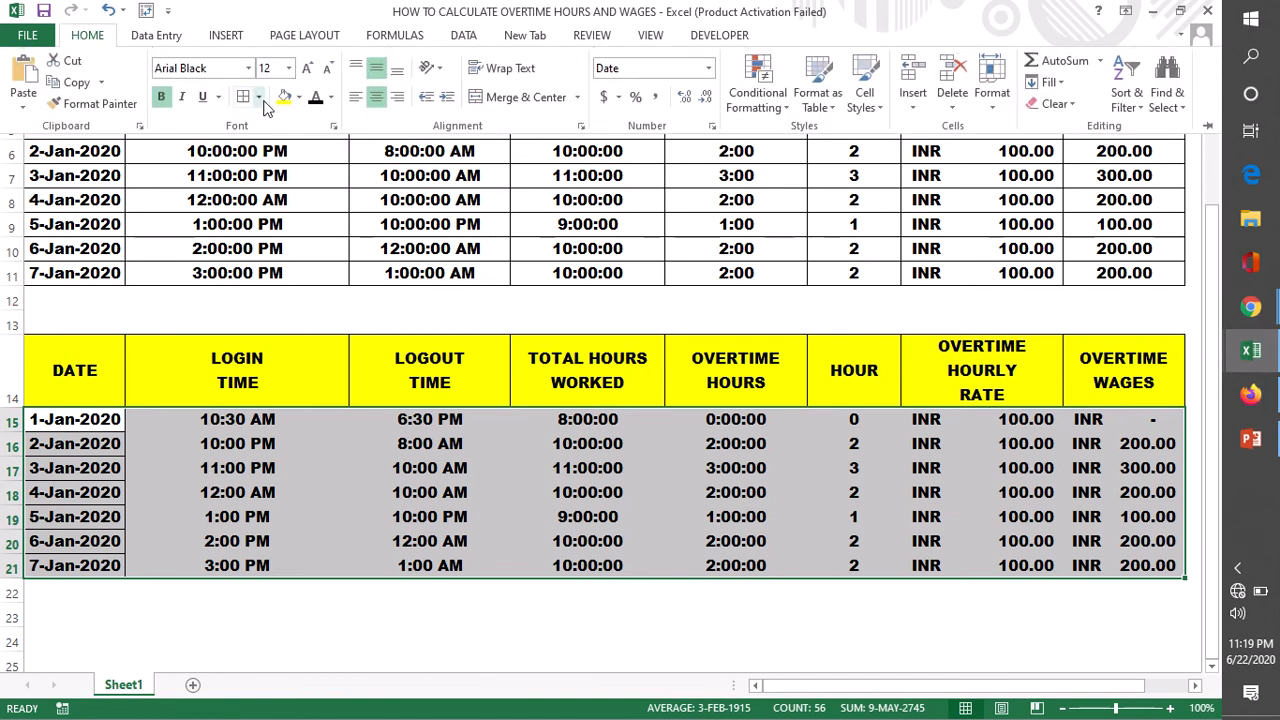
click(243, 96)
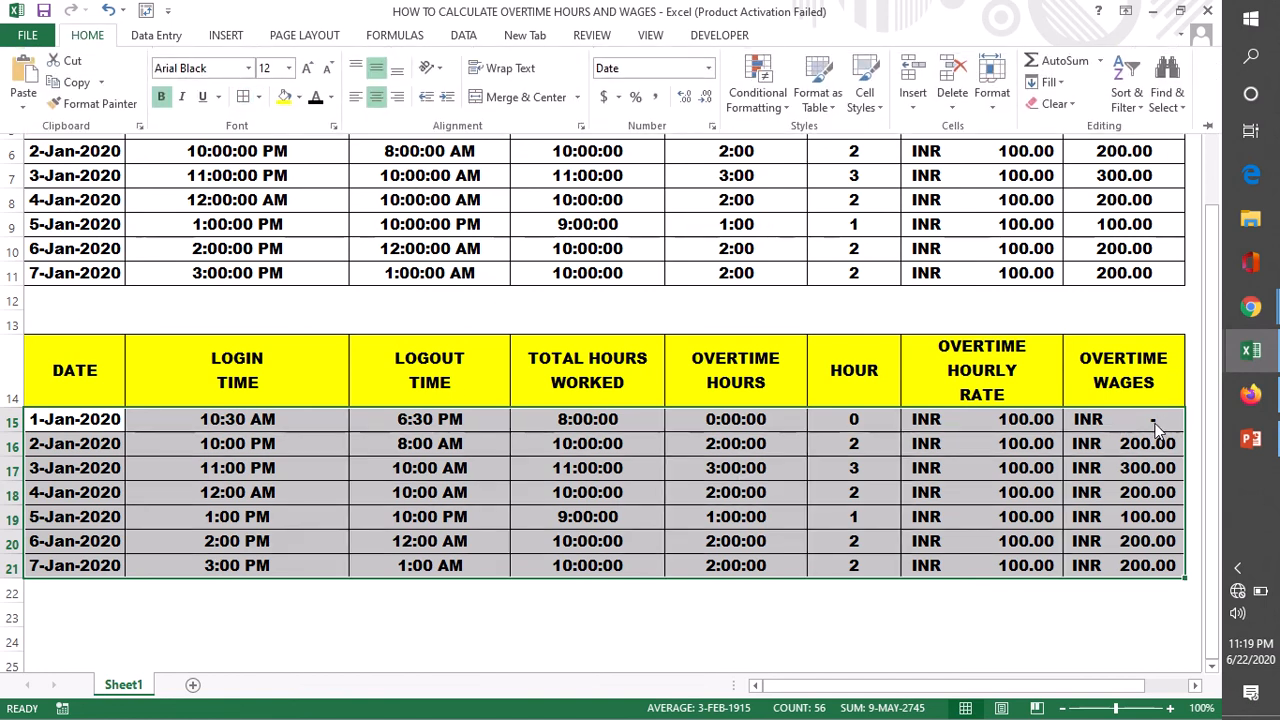
click(612, 606)
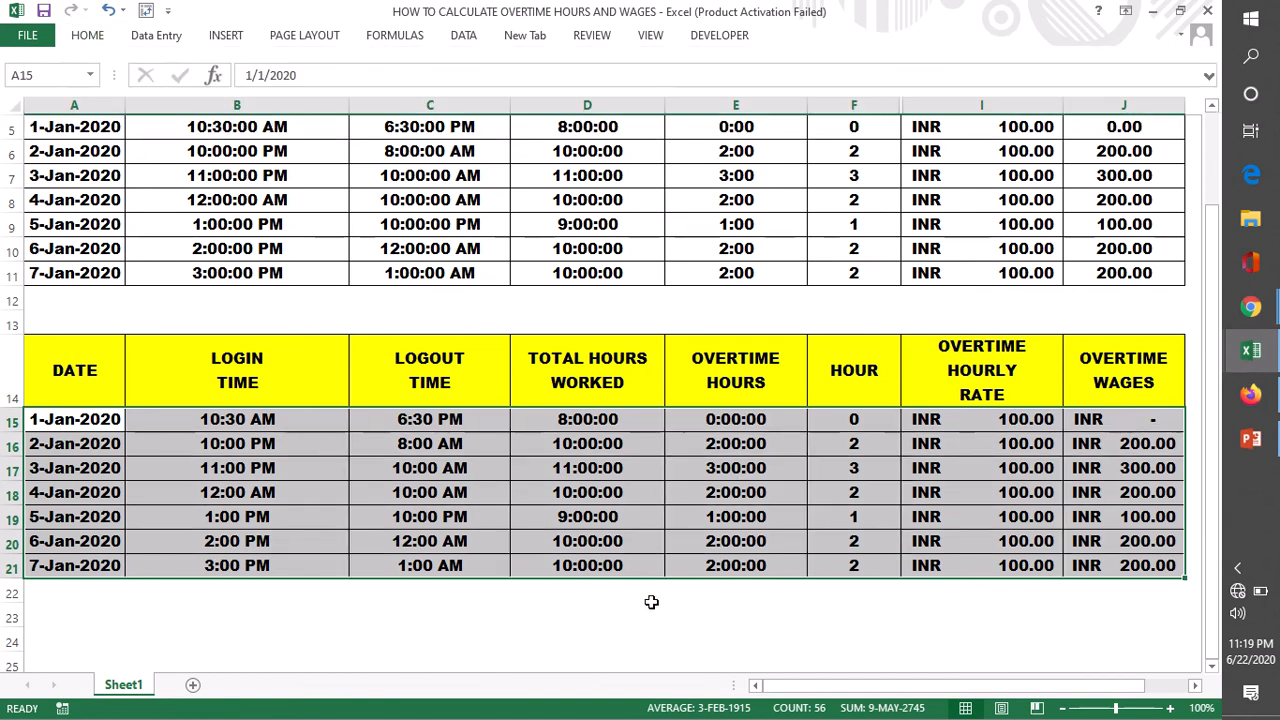
drag(650, 598, 650, 607)
click(63, 610)
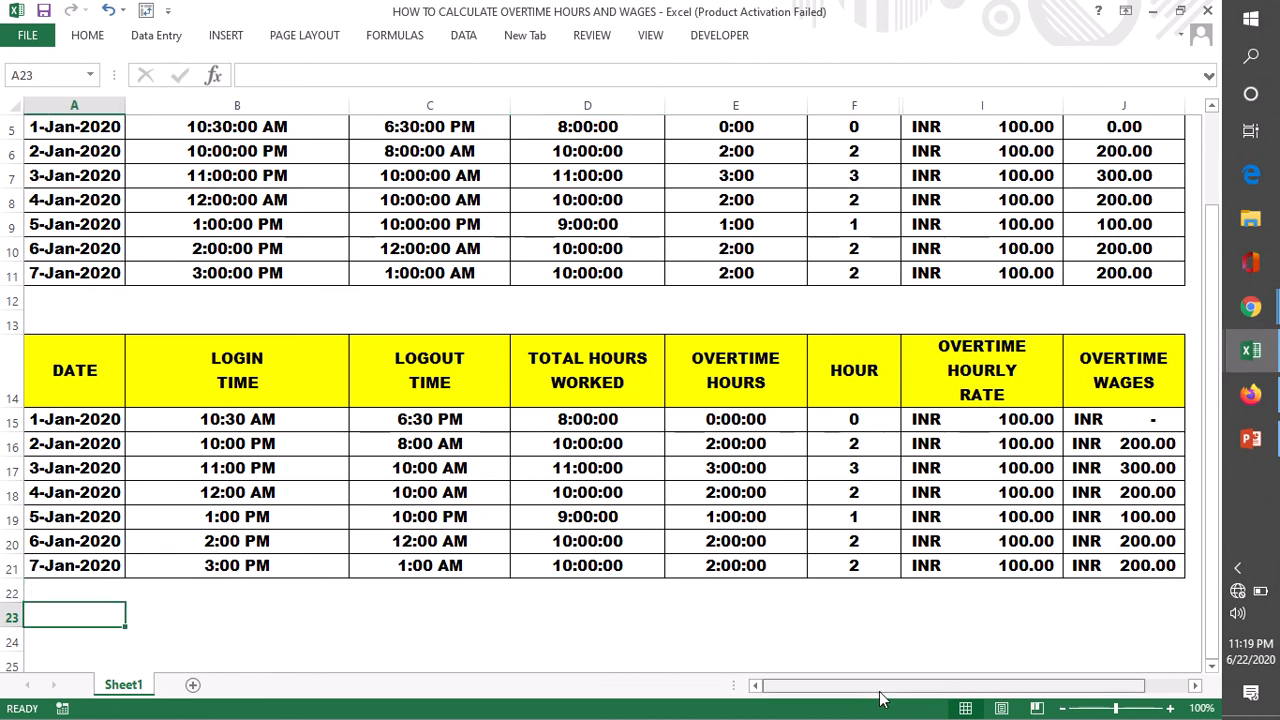
scroll(735, 548, up, 2)
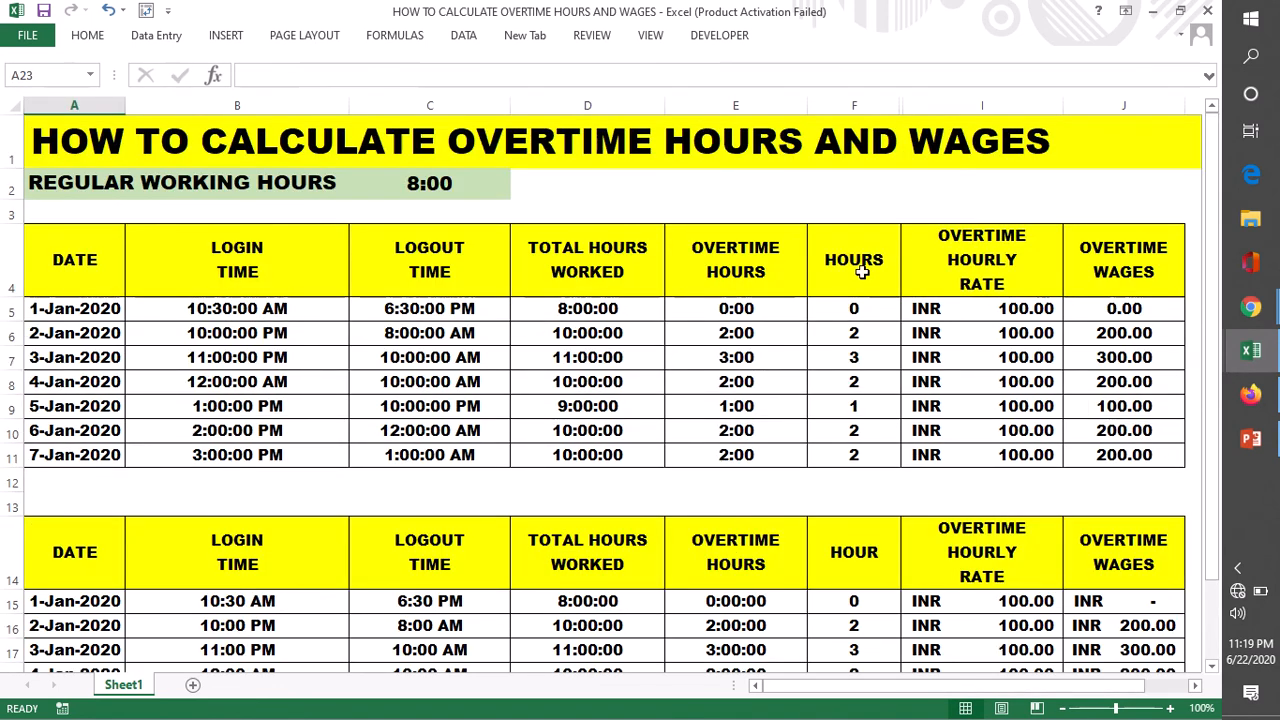